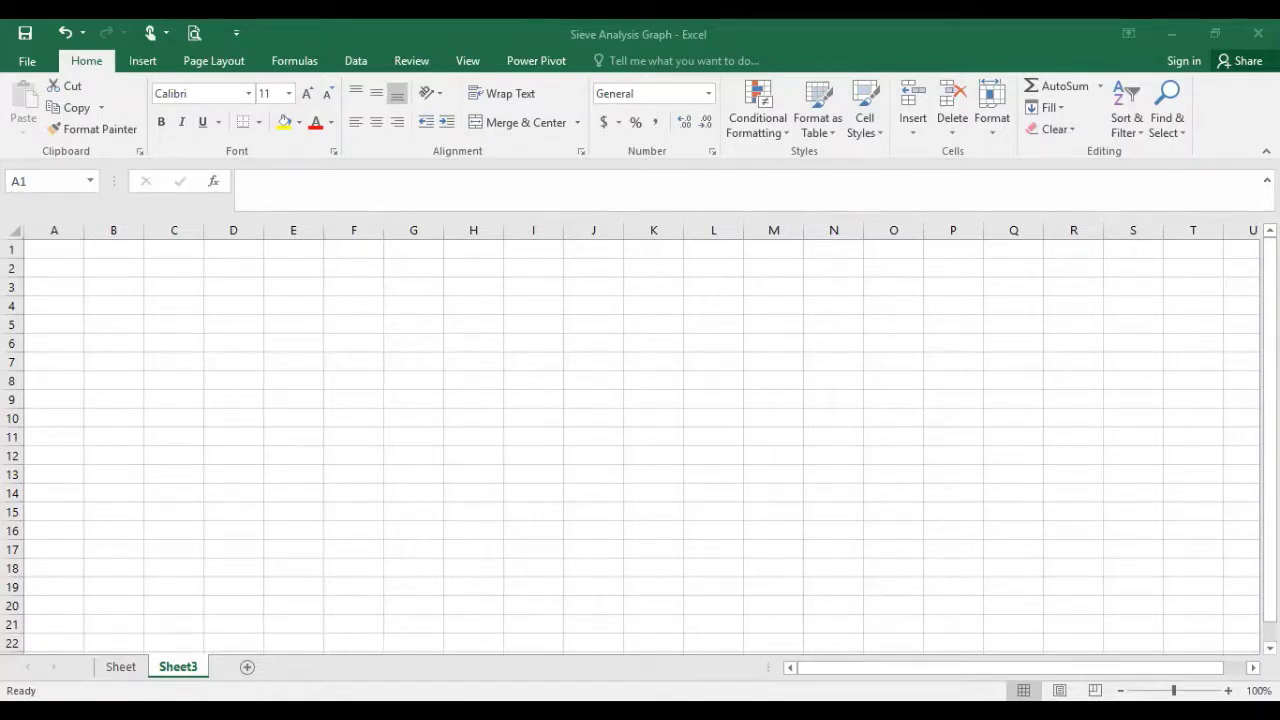
# Rename the worksheet containing the sieve table and chart as "Sieve Analysis".
pyautogui.click(120, 666)
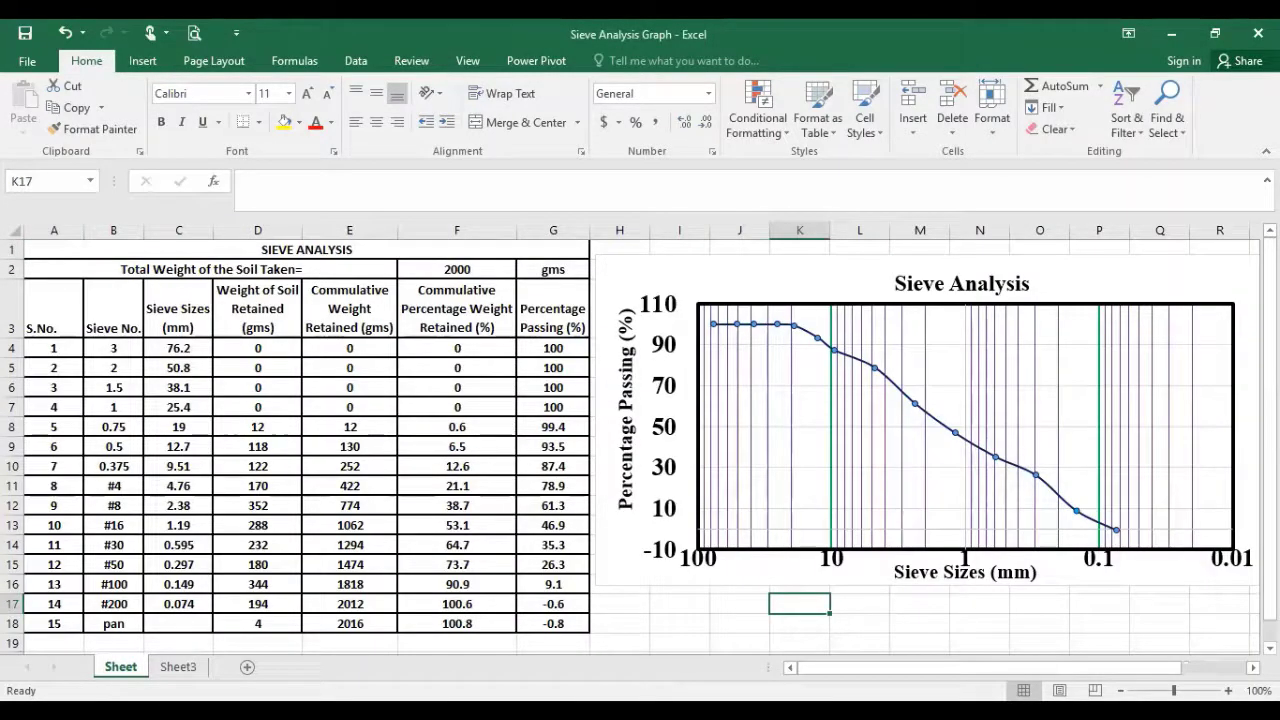
pyautogui.rightClick(130, 666)
pyautogui.press('r')
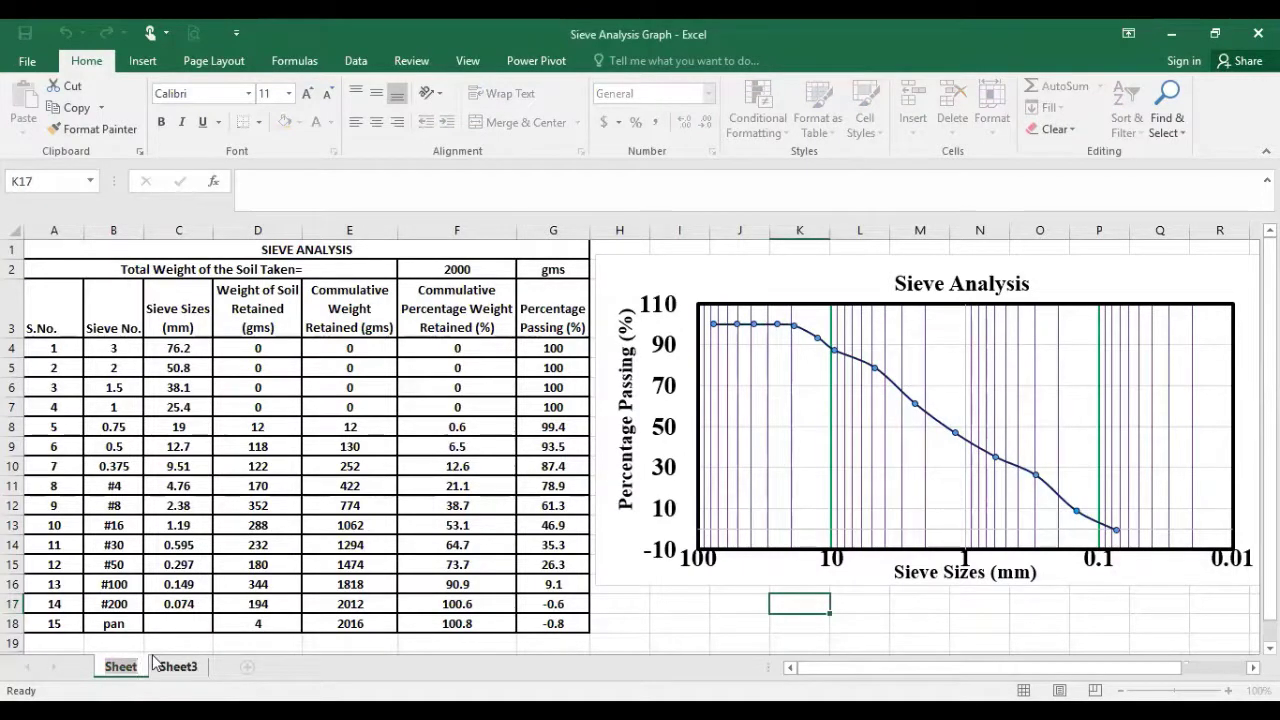
pyautogui.write('Si')
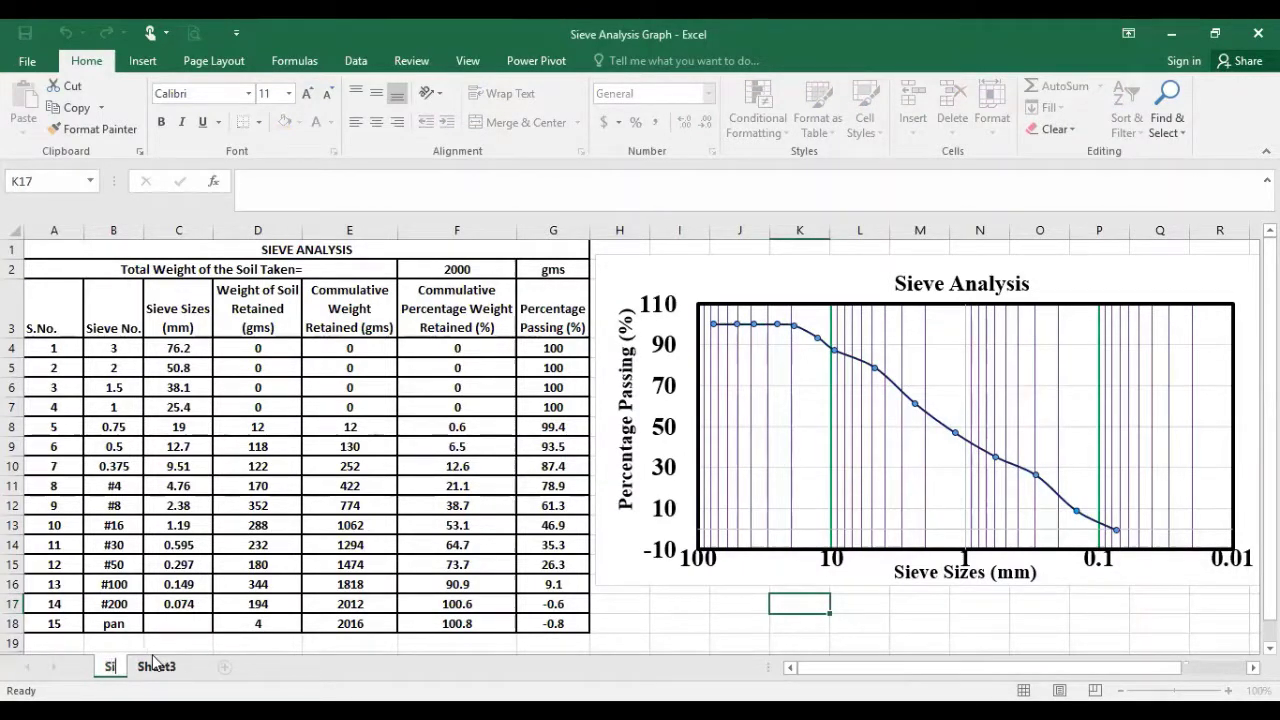
pyautogui.write('eve Analysi')
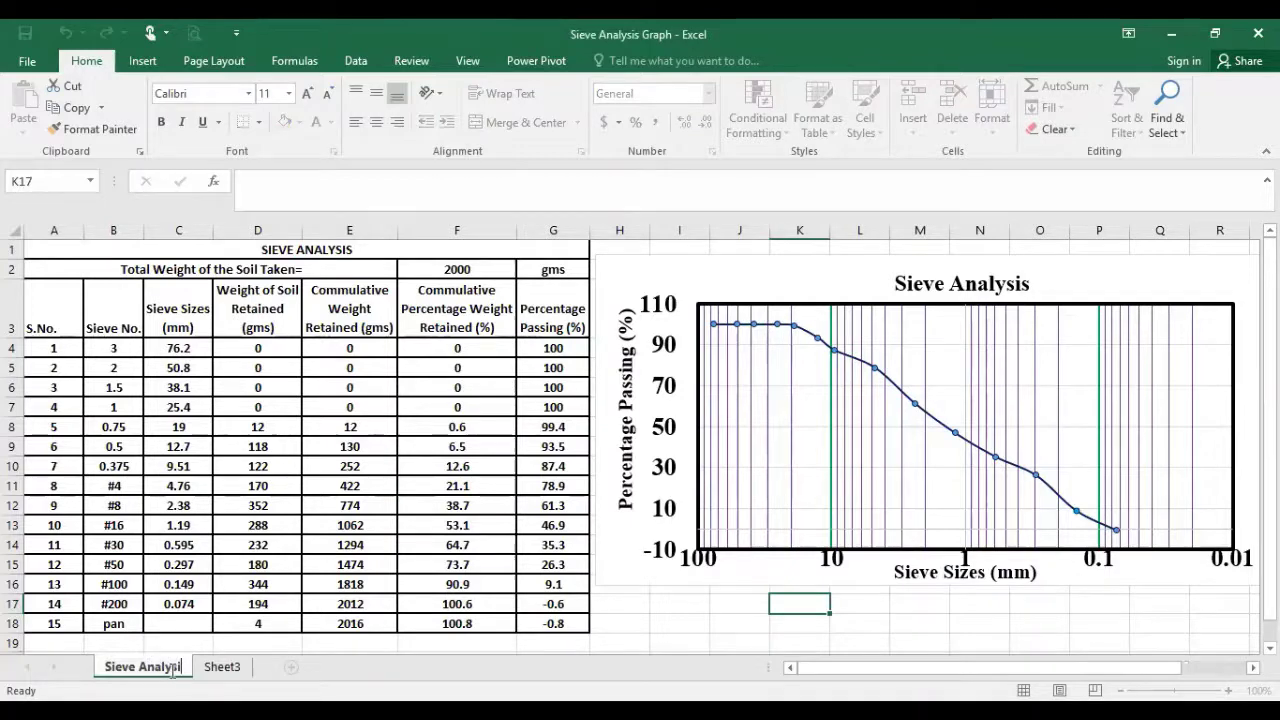
pyautogui.write('s')
pyautogui.press('Return')
# Rename the empty Sheet3 worksheet as "Liquid Limit Determination".
pyautogui.click(227, 666)
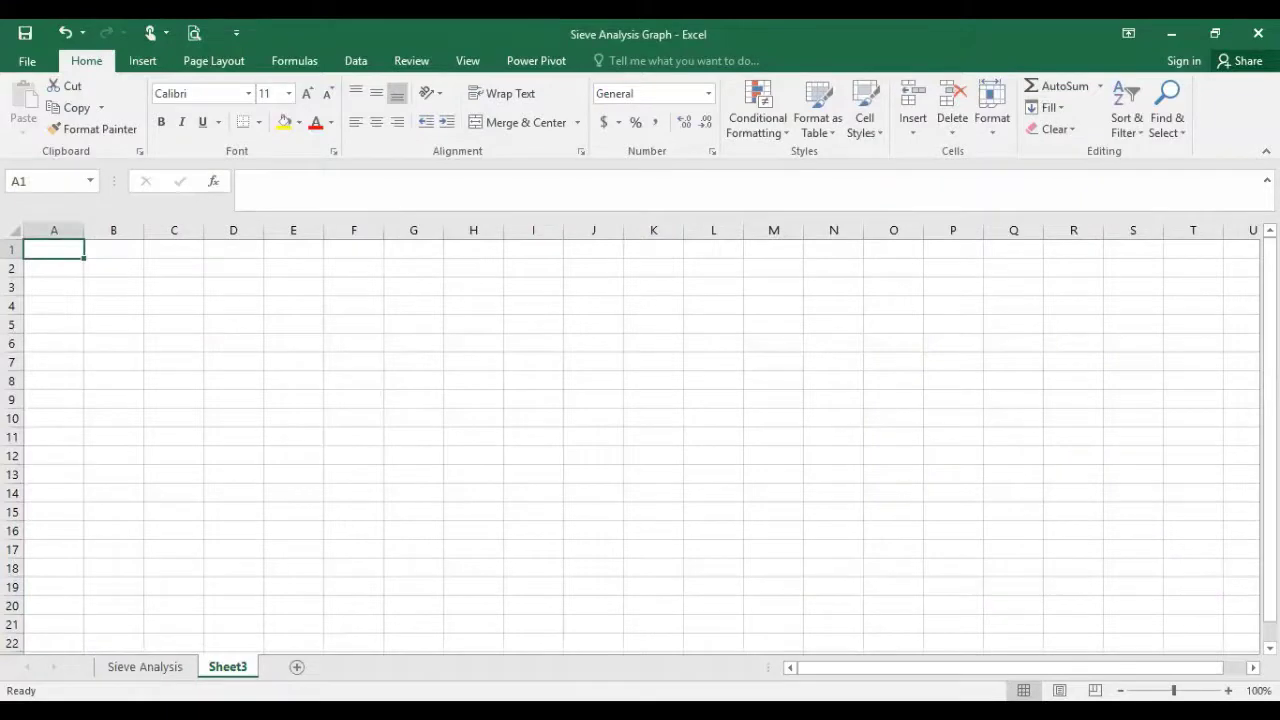
pyautogui.rightClick(229, 666)
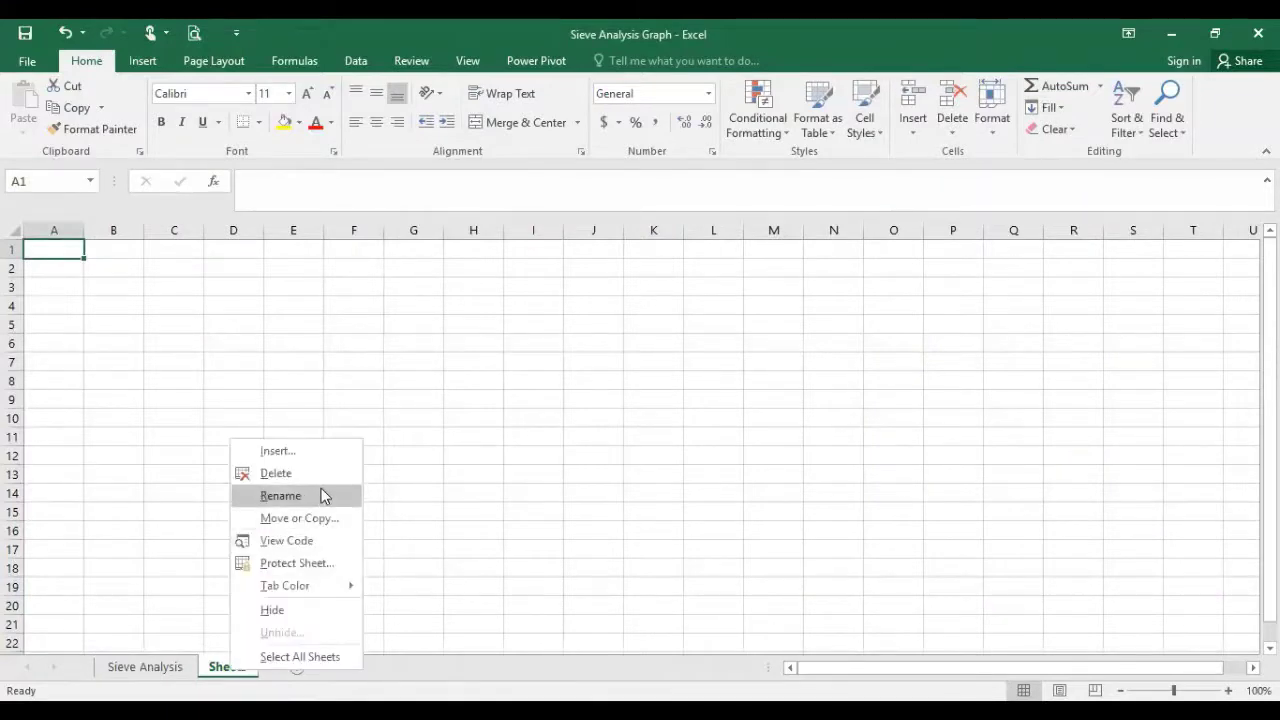
pyautogui.click(321, 490)
pyautogui.write('Liqui')
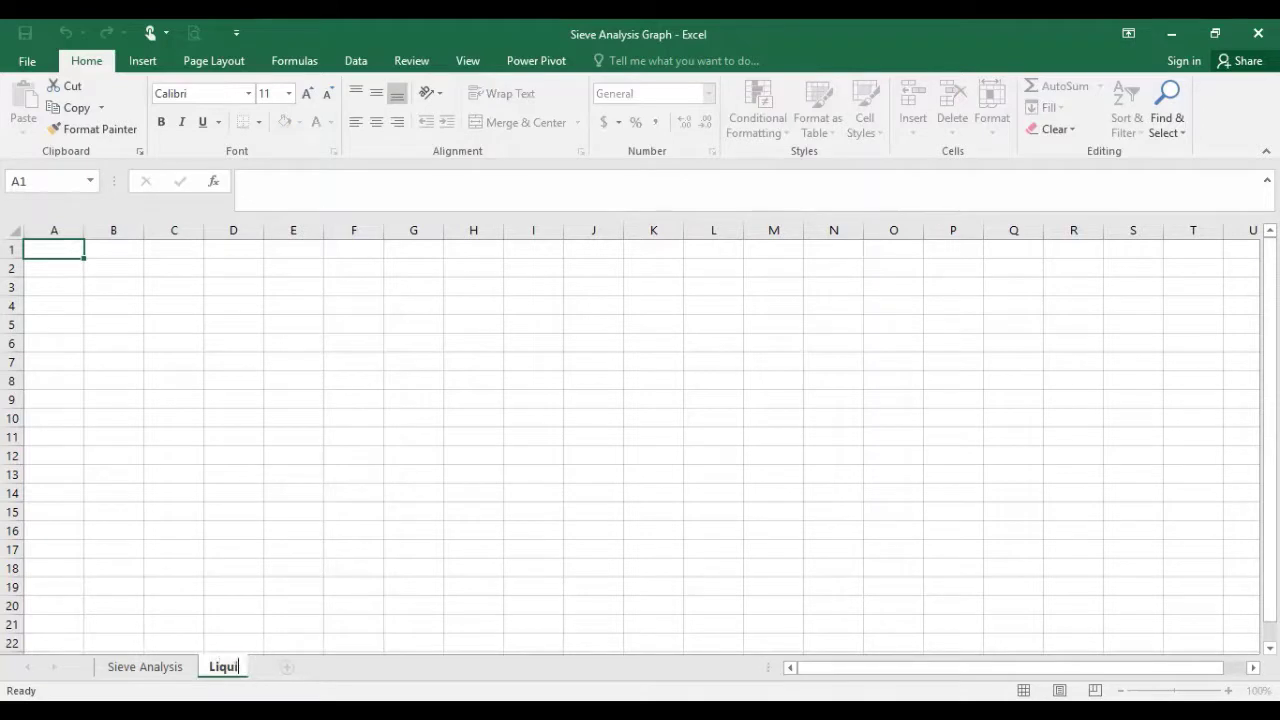
pyautogui.write('d Limit Detrm')
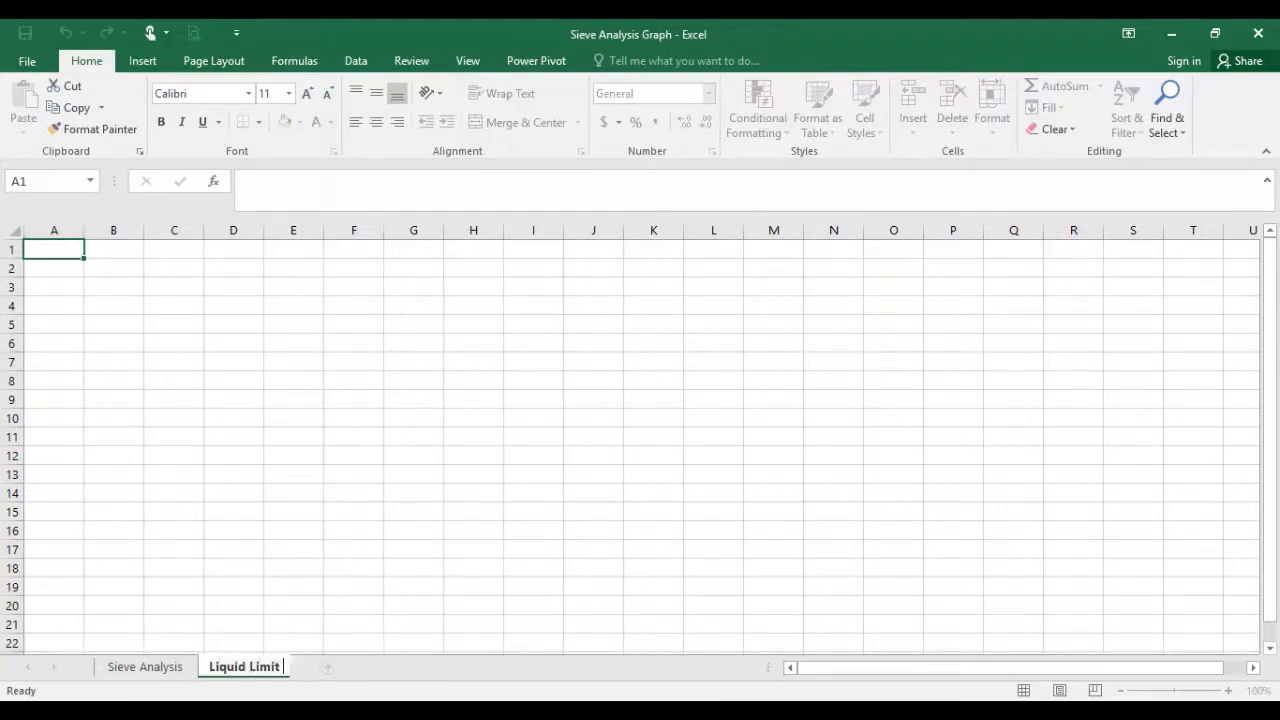
pyautogui.press('BackSpace')
pyautogui.press('BackSpace')
pyautogui.write('ermination')
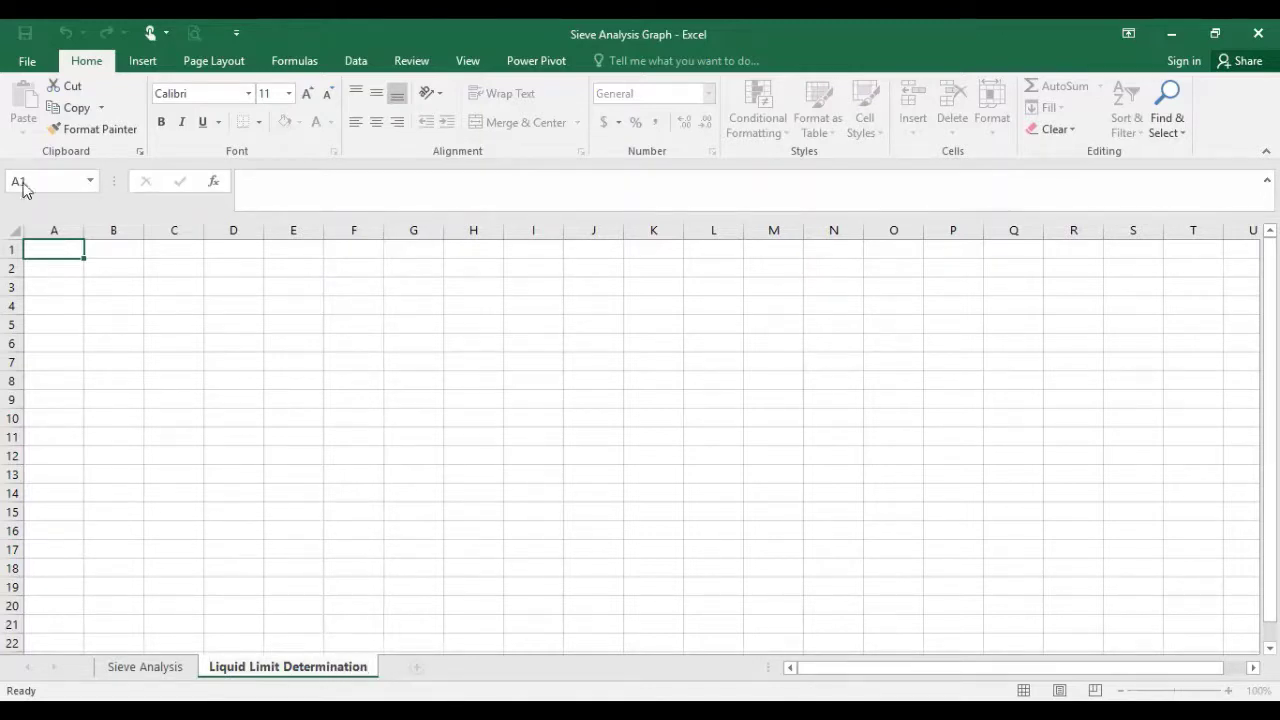
# Enter the title "Liquid Limit Determination" in cell A1.
pyautogui.click(66, 249)
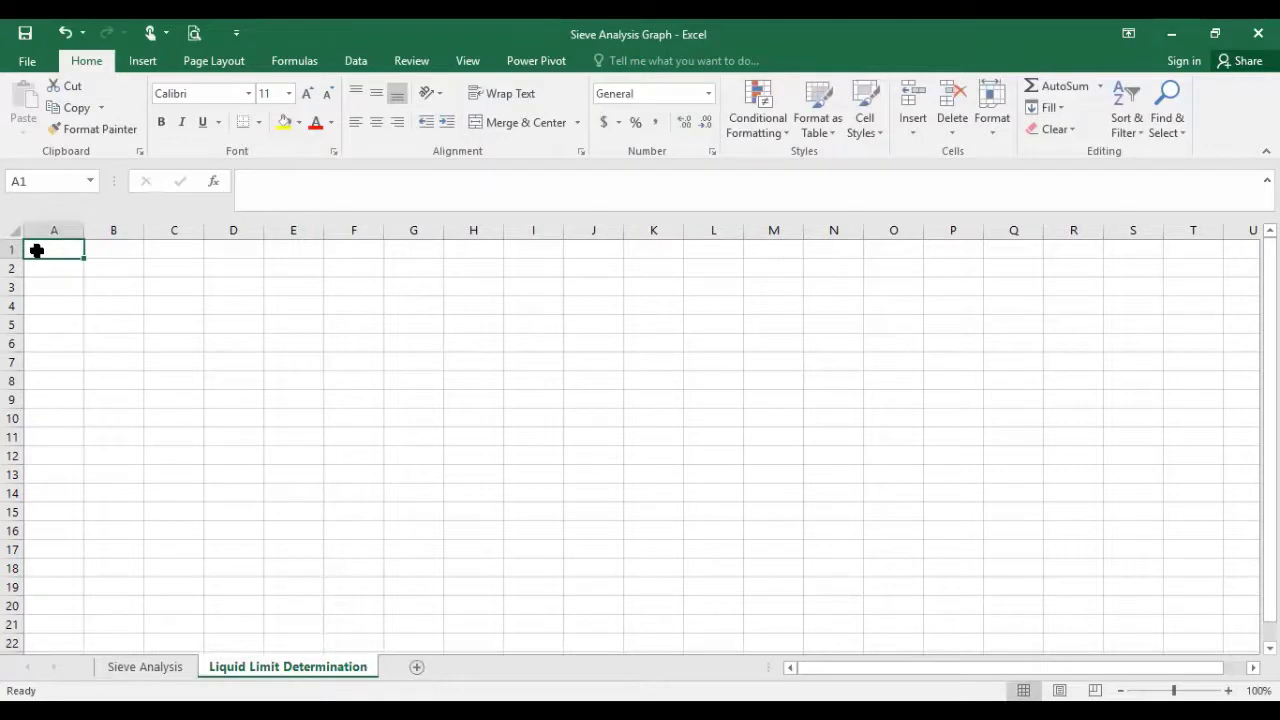
pyautogui.write('L')
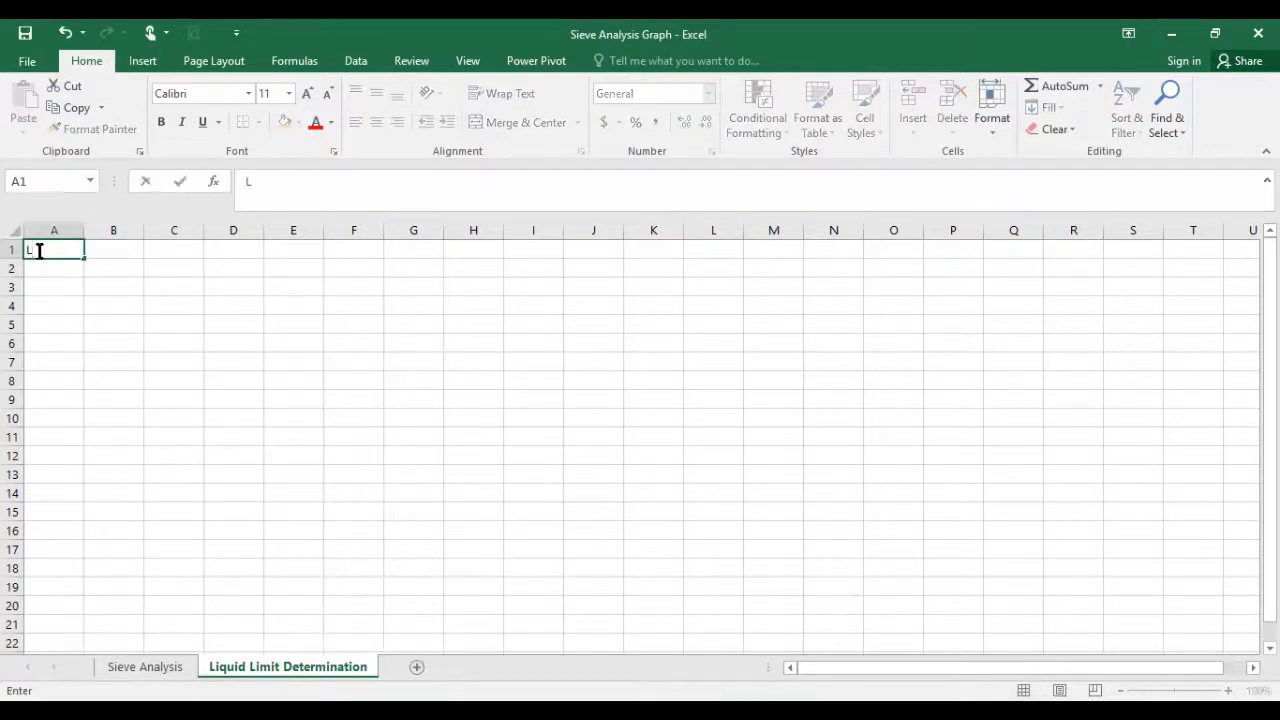
pyautogui.write('iquid Limit Determination')
pyautogui.press('Return')
# Enter the label "Soil Passing" in cell A2 and the sieve number "#40" in cell C2.
pyautogui.write('Soil Passign')
pyautogui.press('BackSpace')
pyautogui.press('BackSpace')
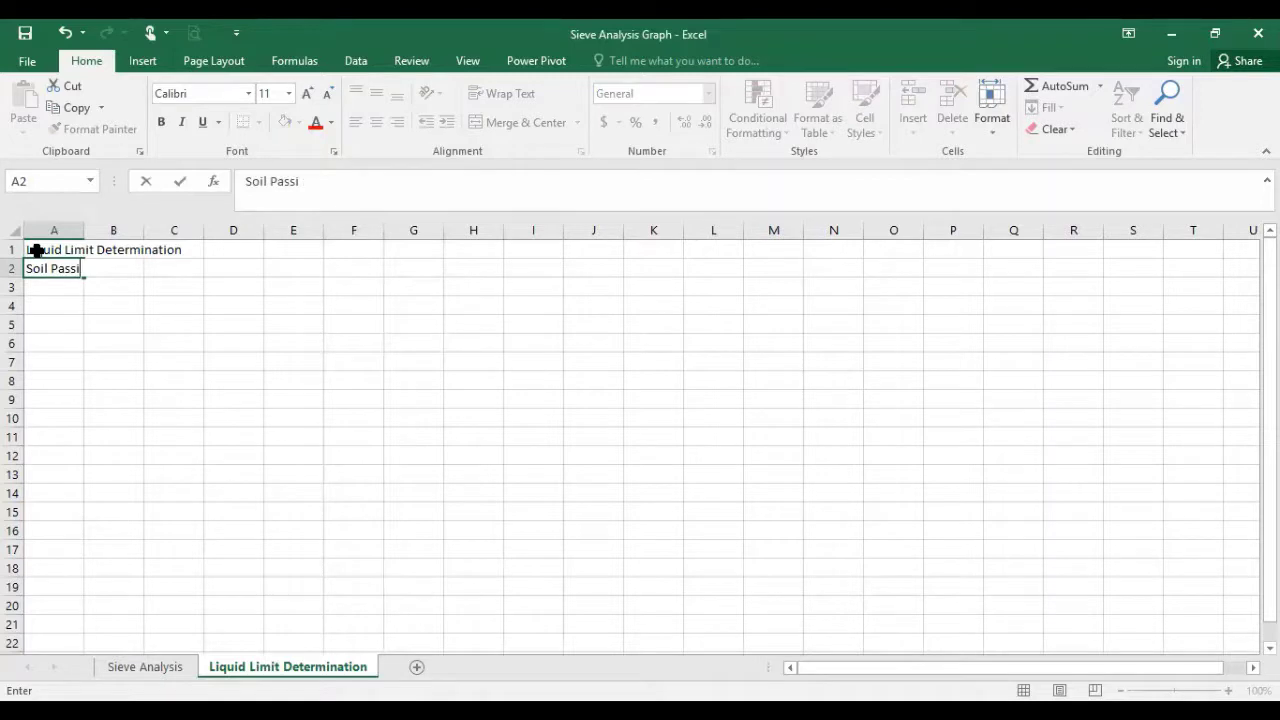
pyautogui.write('ng')
pyautogui.click(164, 263)
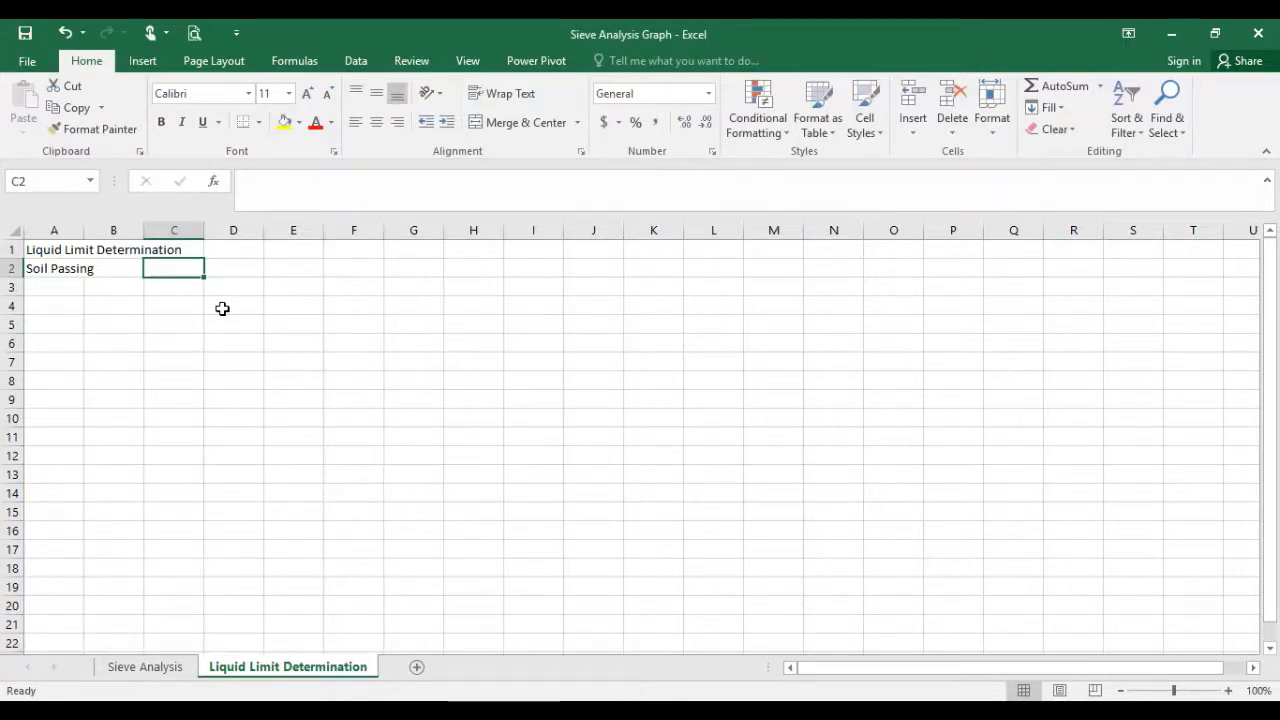
pyautogui.write('#40')
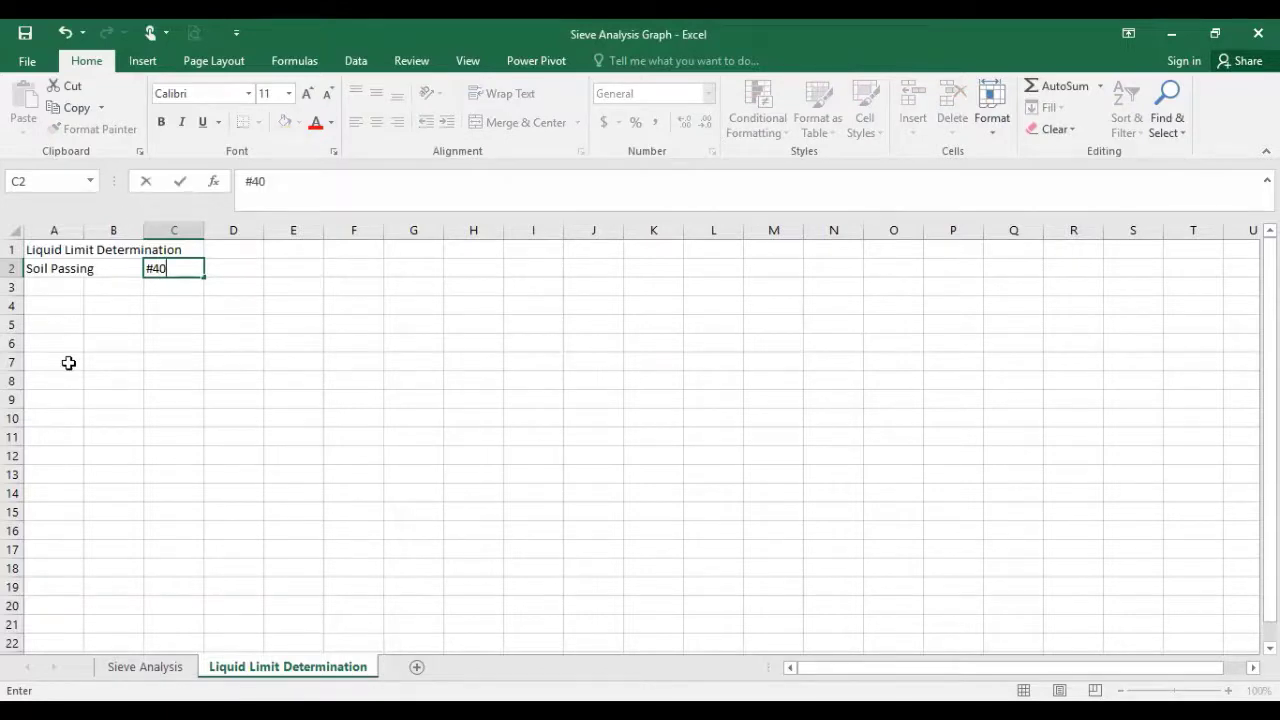
pyautogui.click(66, 301)
pyautogui.click(198, 440)
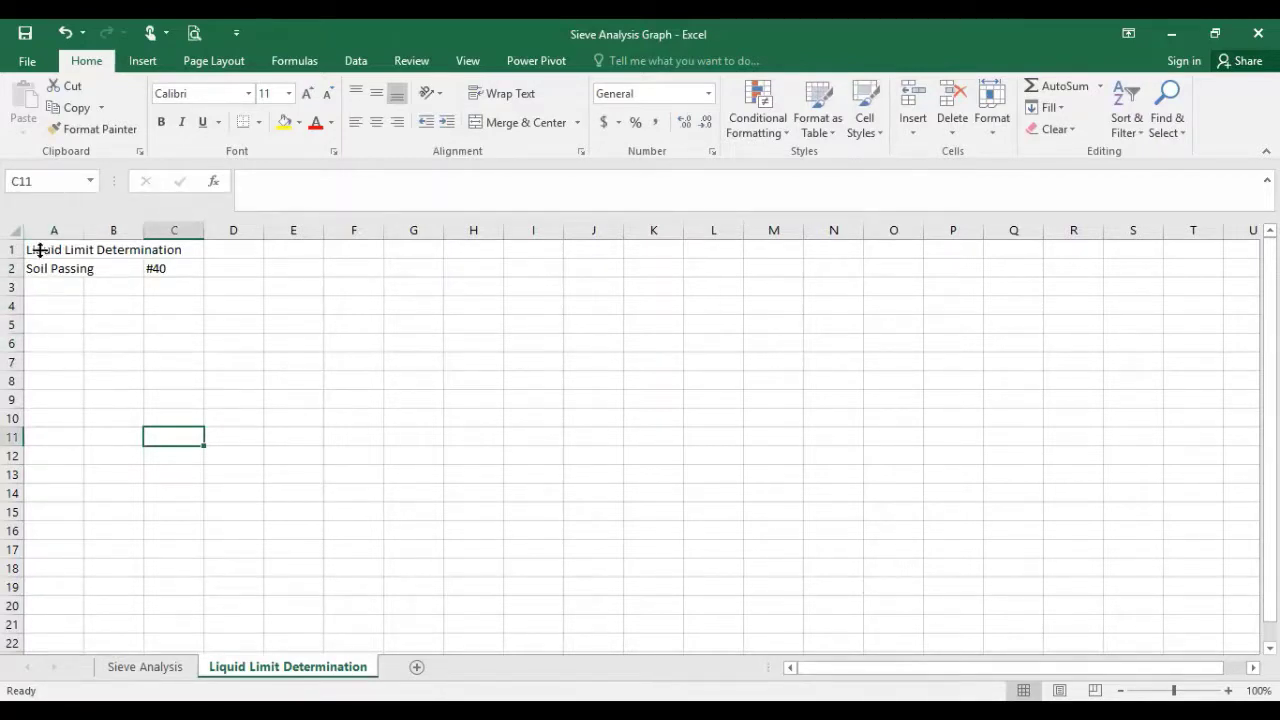
# Enter the row labels "Observation No." in cell A3 and "Container No." in cell A4.
pyautogui.click(56, 285)
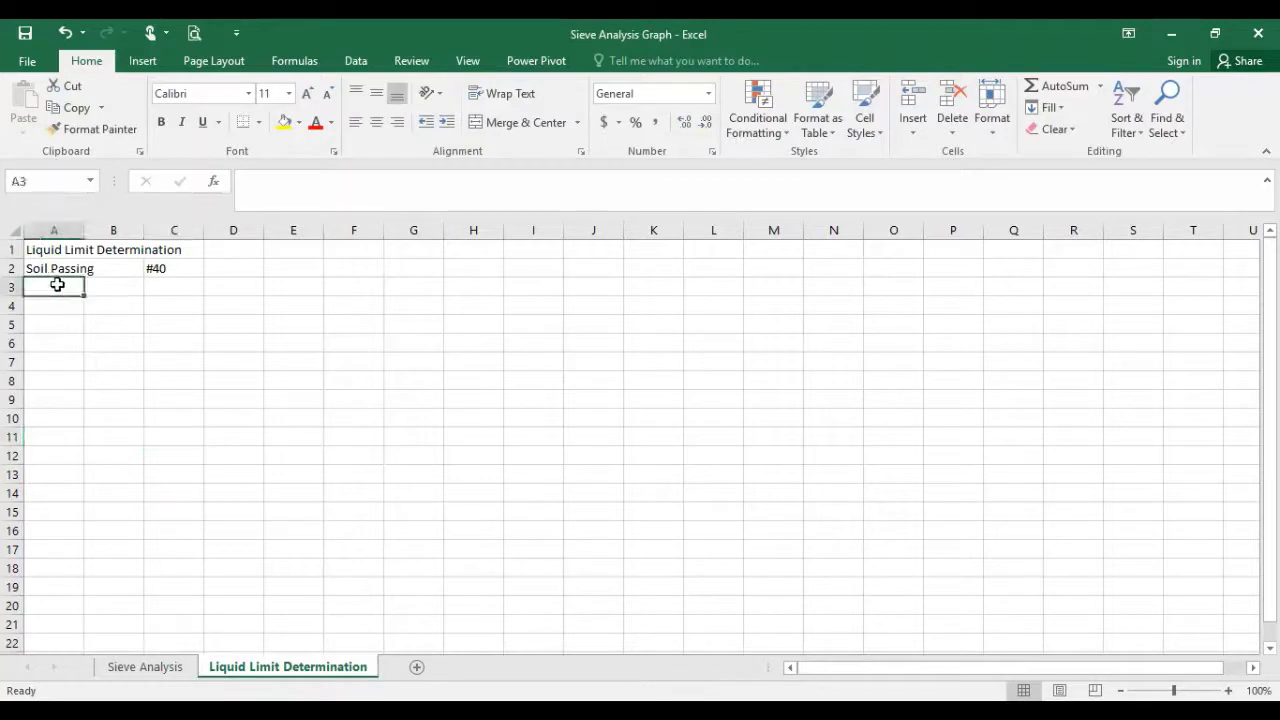
pyautogui.write('Ob')
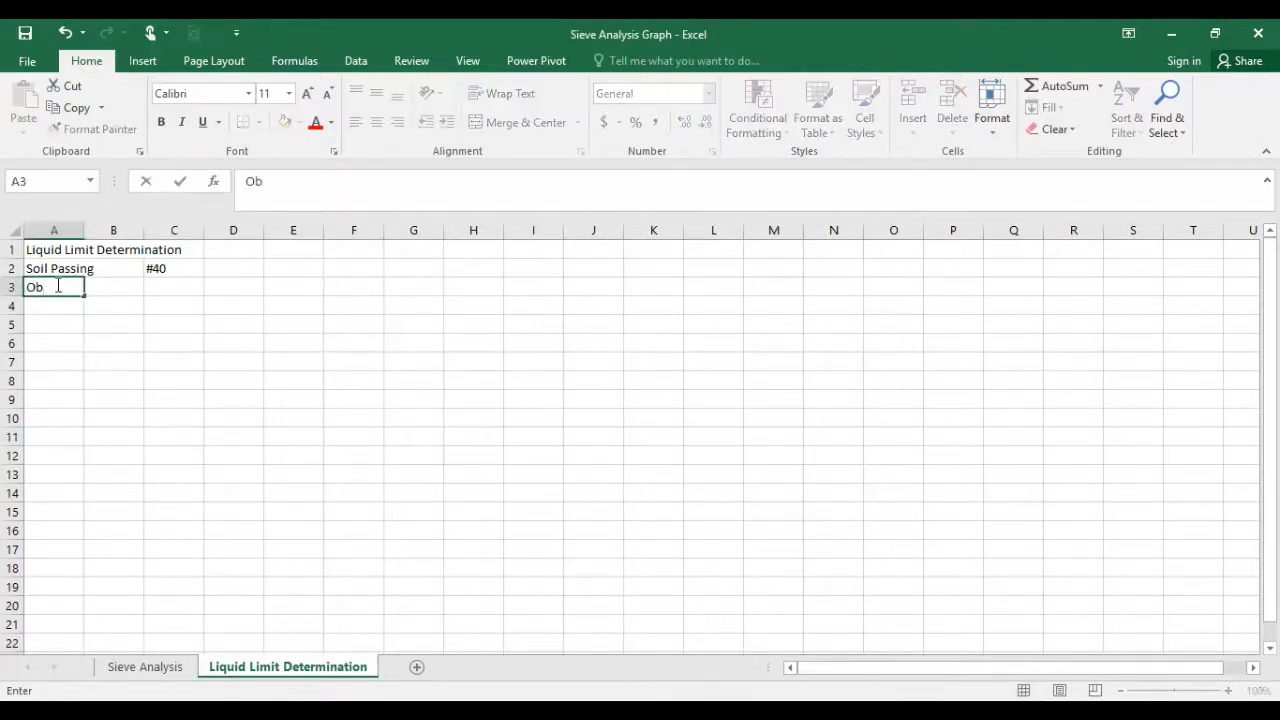
pyautogui.write('servati')
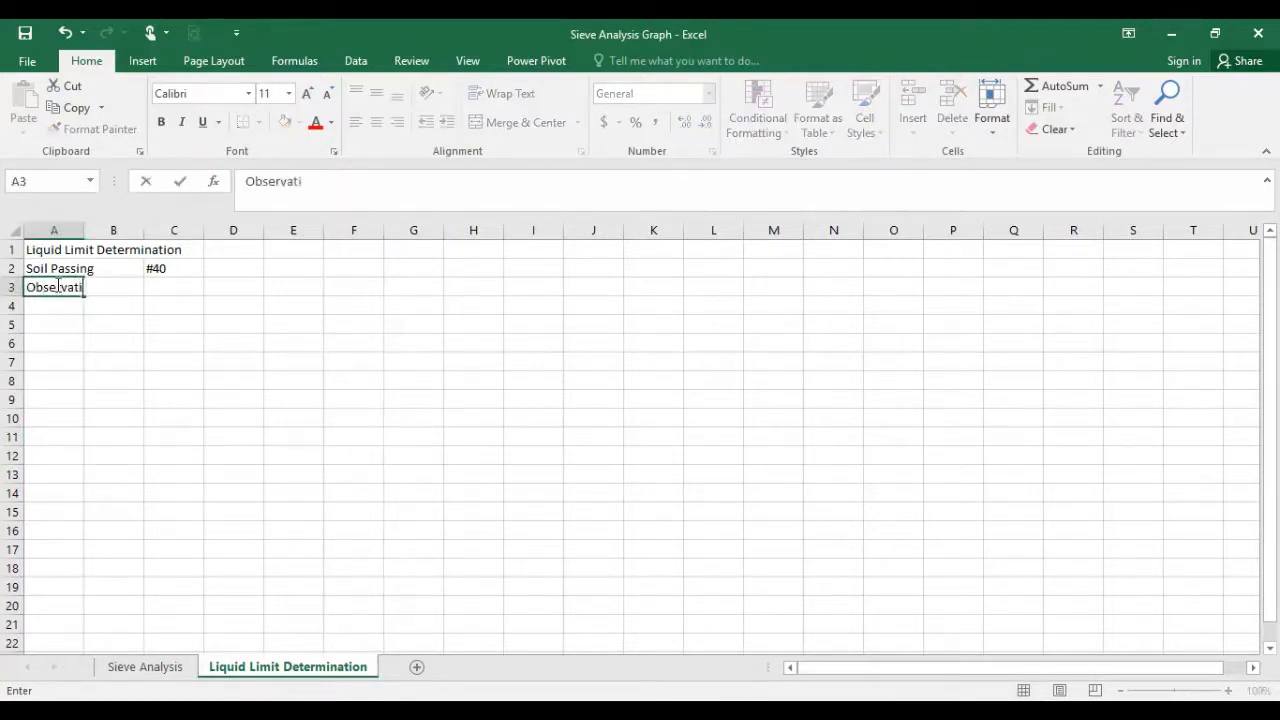
pyautogui.write('on No.')
pyautogui.click(62, 307)
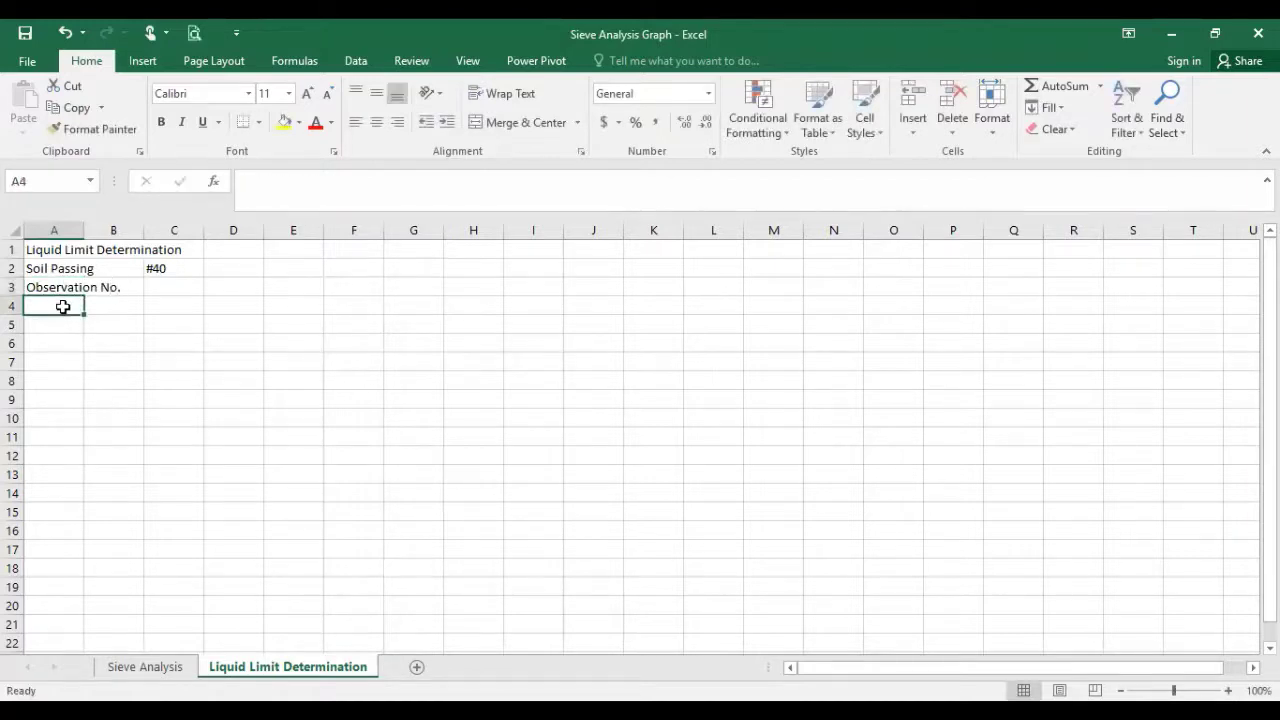
pyautogui.write('Container')
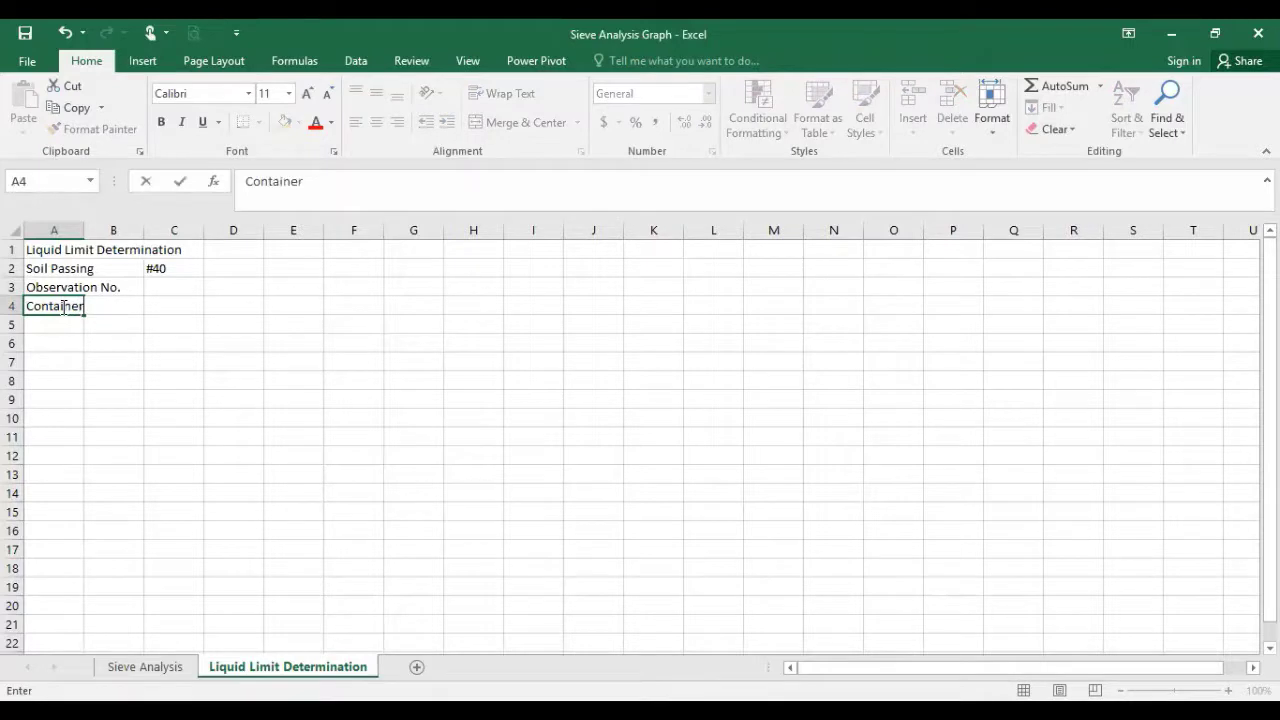
pyautogui.write(' No.')
# Enter the row label "Weight of Wet Soil+Container (W2) gm" in cell A5.
pyautogui.click(38, 324)
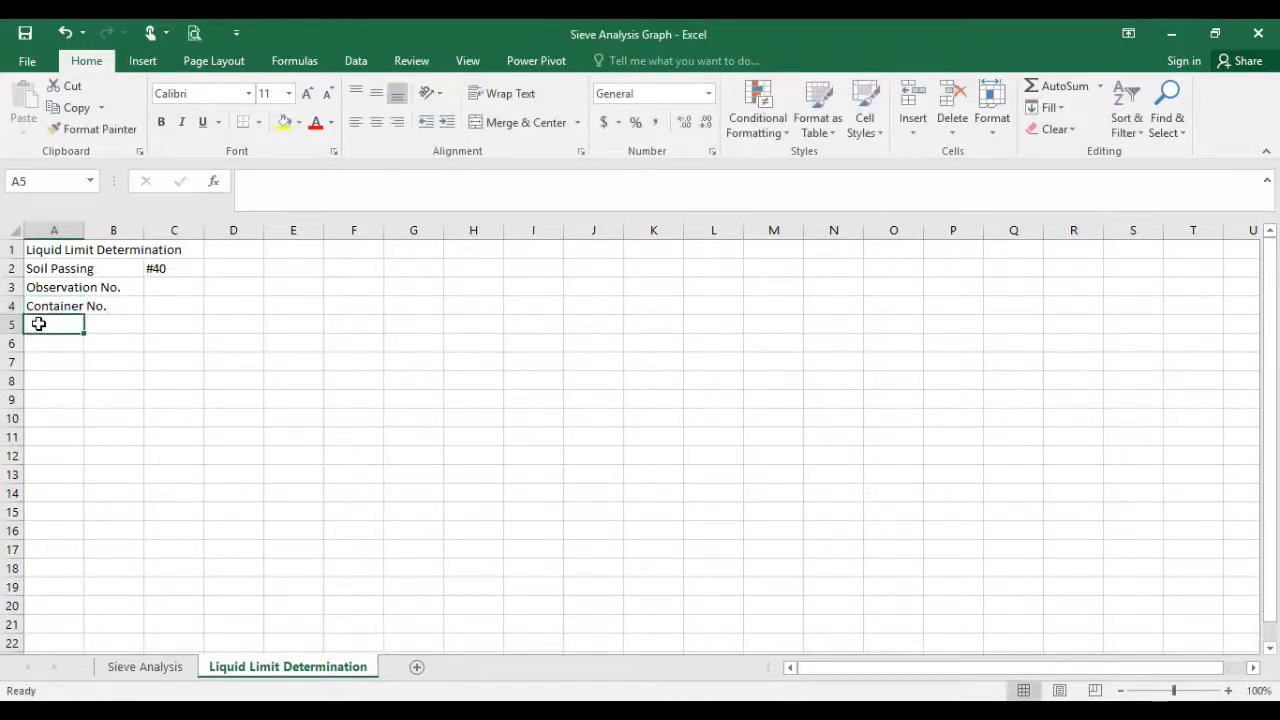
pyautogui.write('Weight of Soil')
pyautogui.press('BackSpace')
pyautogui.press('BackSpace')
pyautogui.press('BackSpace')
pyautogui.press('BackSpace')
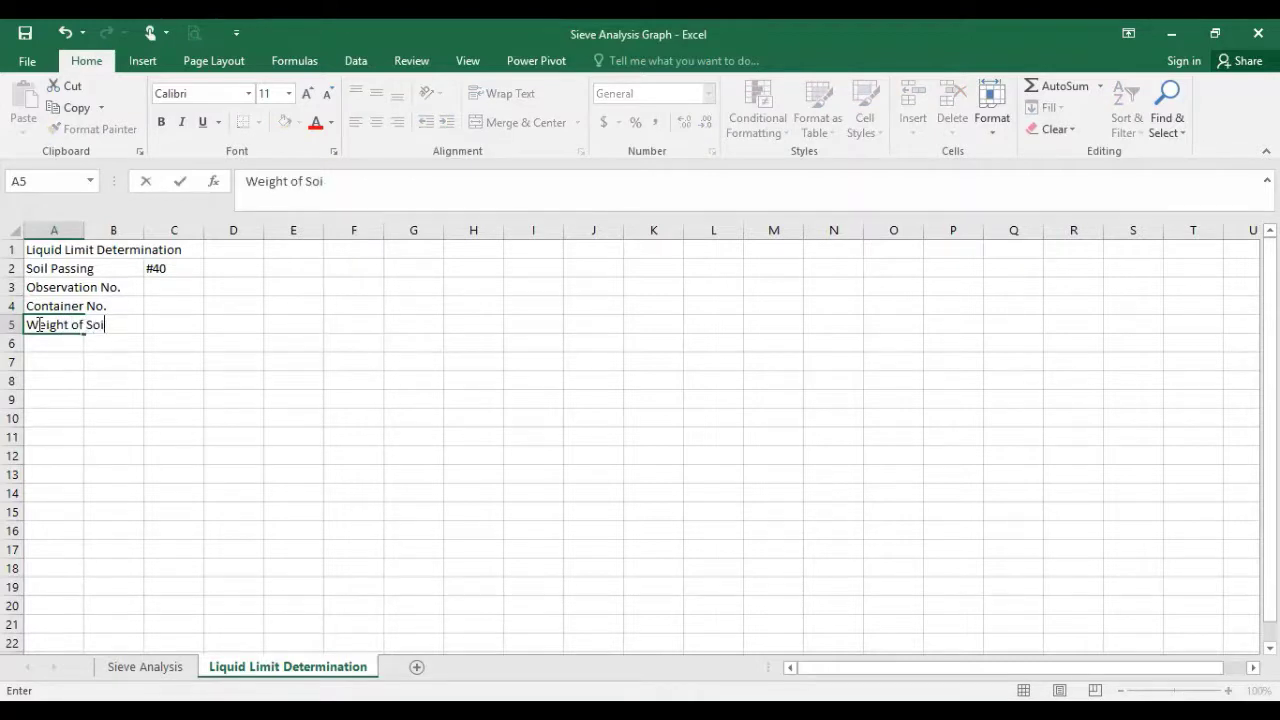
pyautogui.write('Wet Soil')
pyautogui.write('+Con')
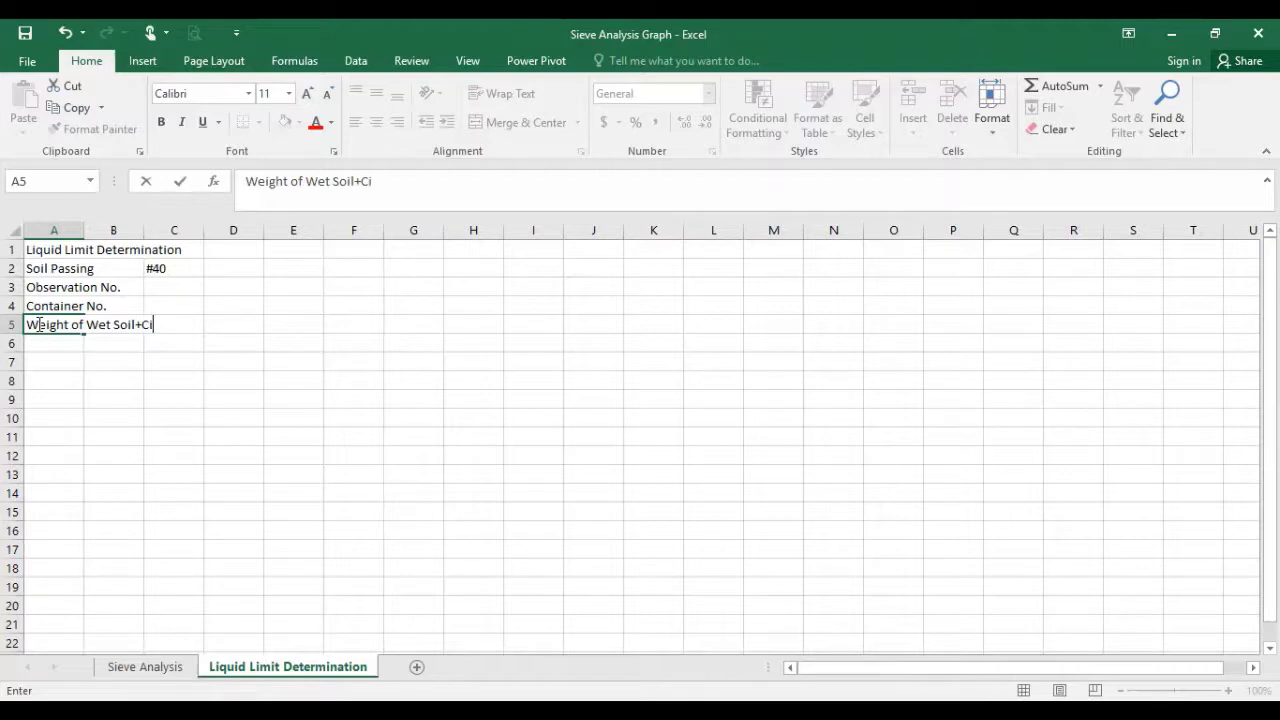
pyautogui.write('tainer (')
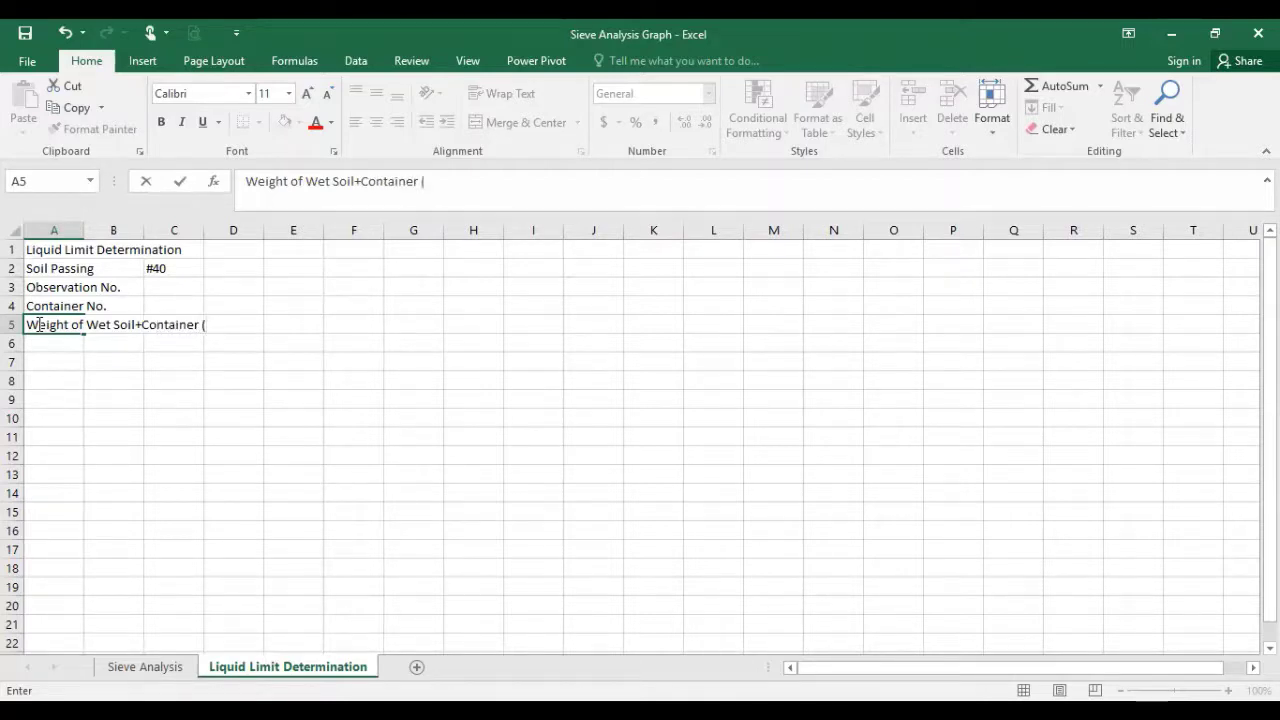
pyautogui.write('W2) gm')
# Enter the row label "Wieght of Dry Soil+ Container (W1) gm" in cell A6.
pyautogui.click(40, 340)
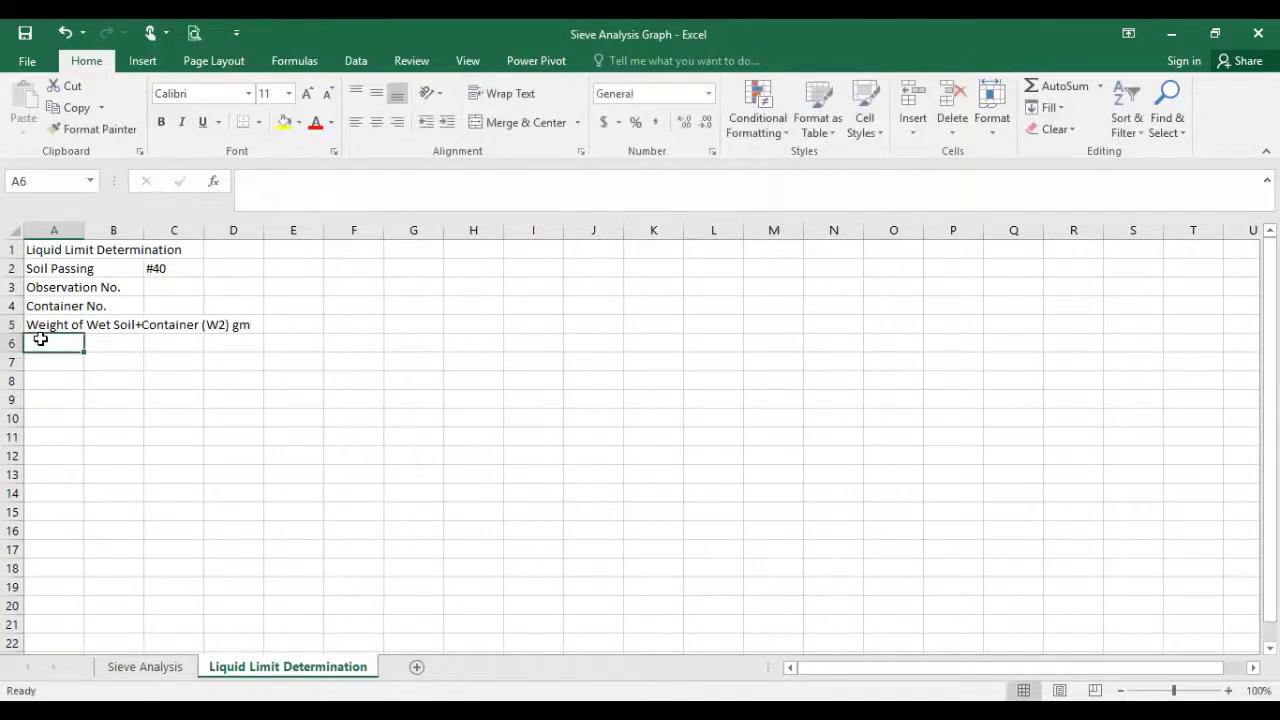
pyautogui.write('Wiehgt oi')
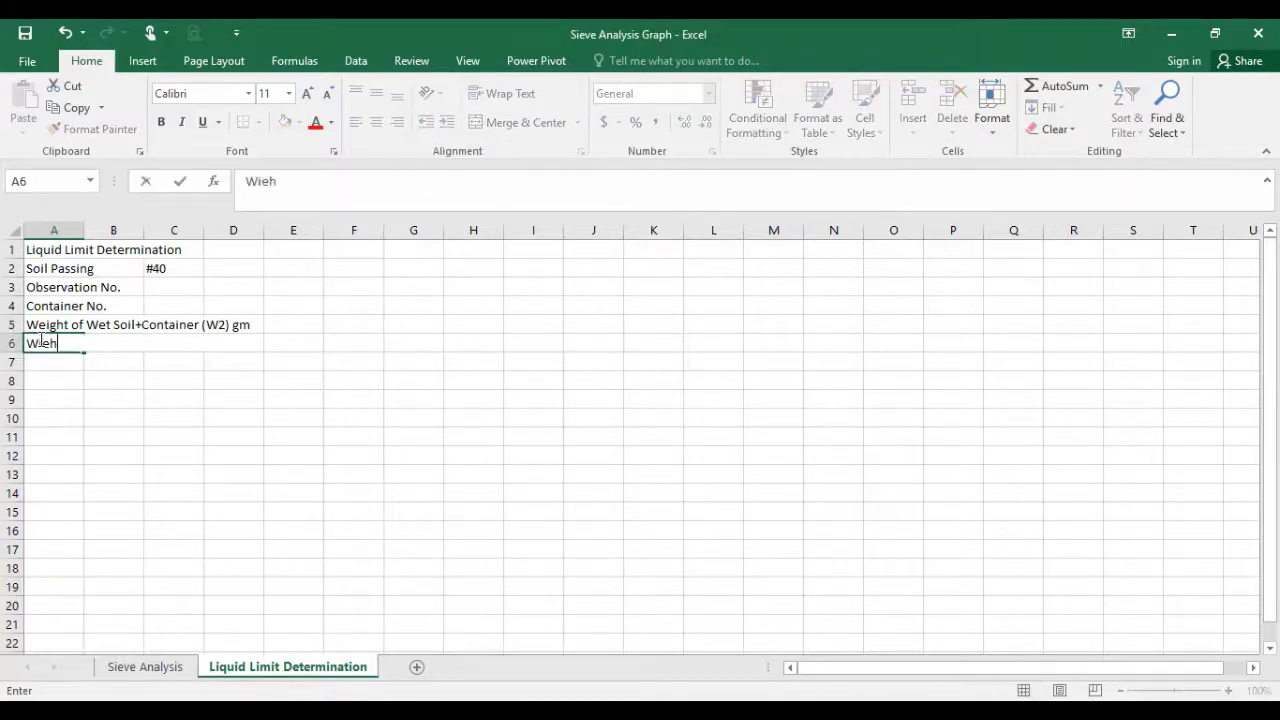
pyautogui.press('BackSpace')
pyautogui.press('BackSpace')
pyautogui.press('BackSpace')
pyautogui.press('BackSpace')
pyautogui.press('BackSpace')
pyautogui.press('BackSpace')
pyautogui.write('ght of Dry Soil')
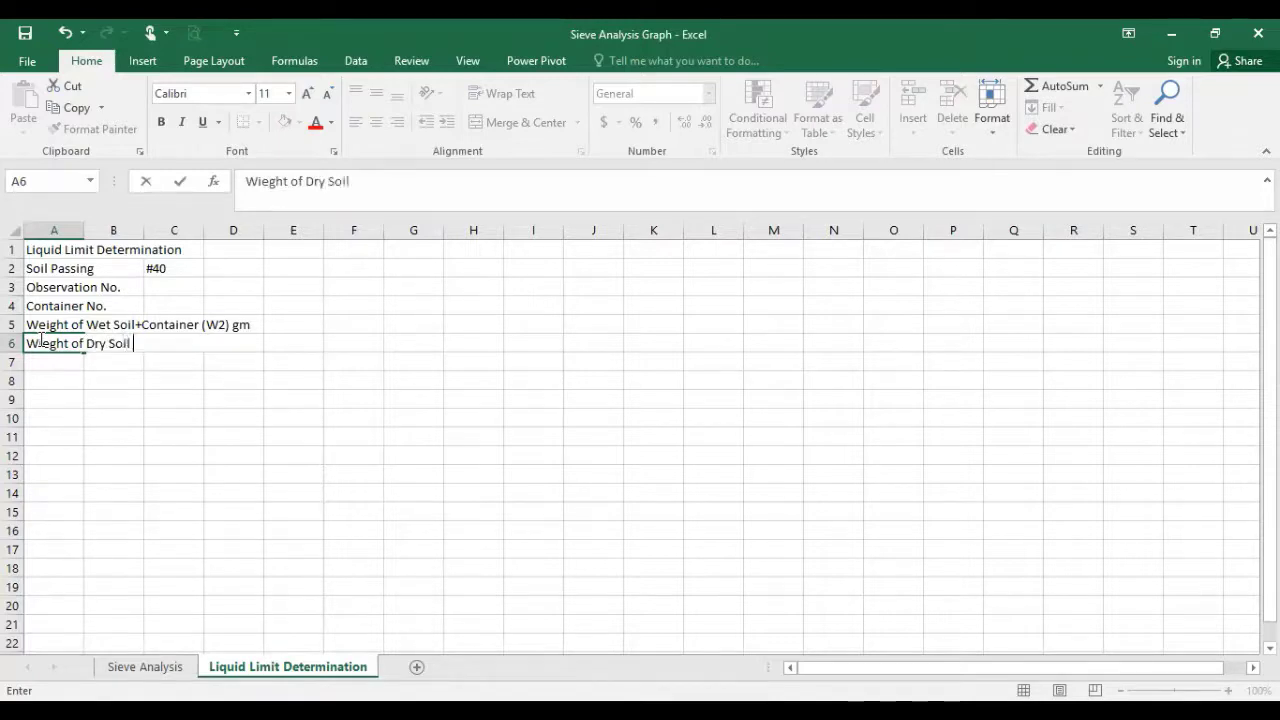
pyautogui.write('+conta')
pyautogui.press('BackSpace')
pyautogui.press('BackSpace')
pyautogui.press('BackSpace')
pyautogui.press('BackSpace')
pyautogui.press('BackSpace')
pyautogui.write('Container (w')
pyautogui.press('BackSpace')
pyautogui.write('W1) gm')
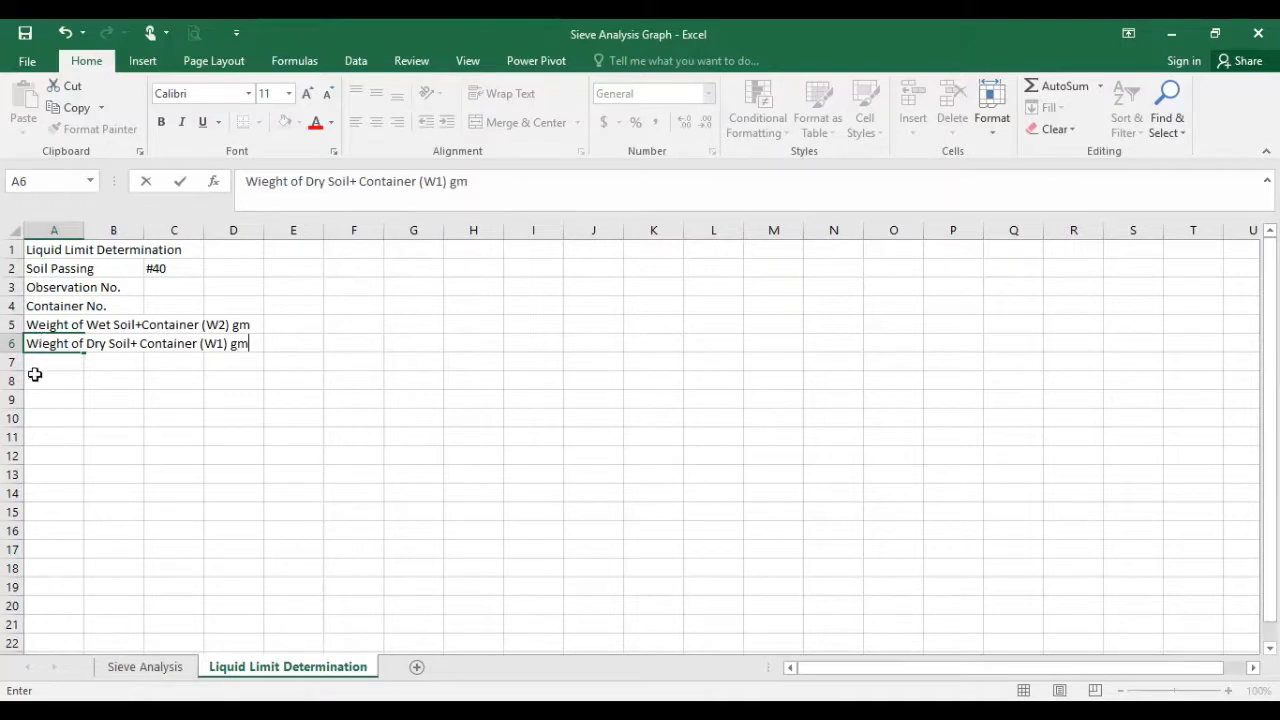
# Correct the spelling of the first word in cell A6 to "Weight".
pyautogui.doubleClick(43, 342)
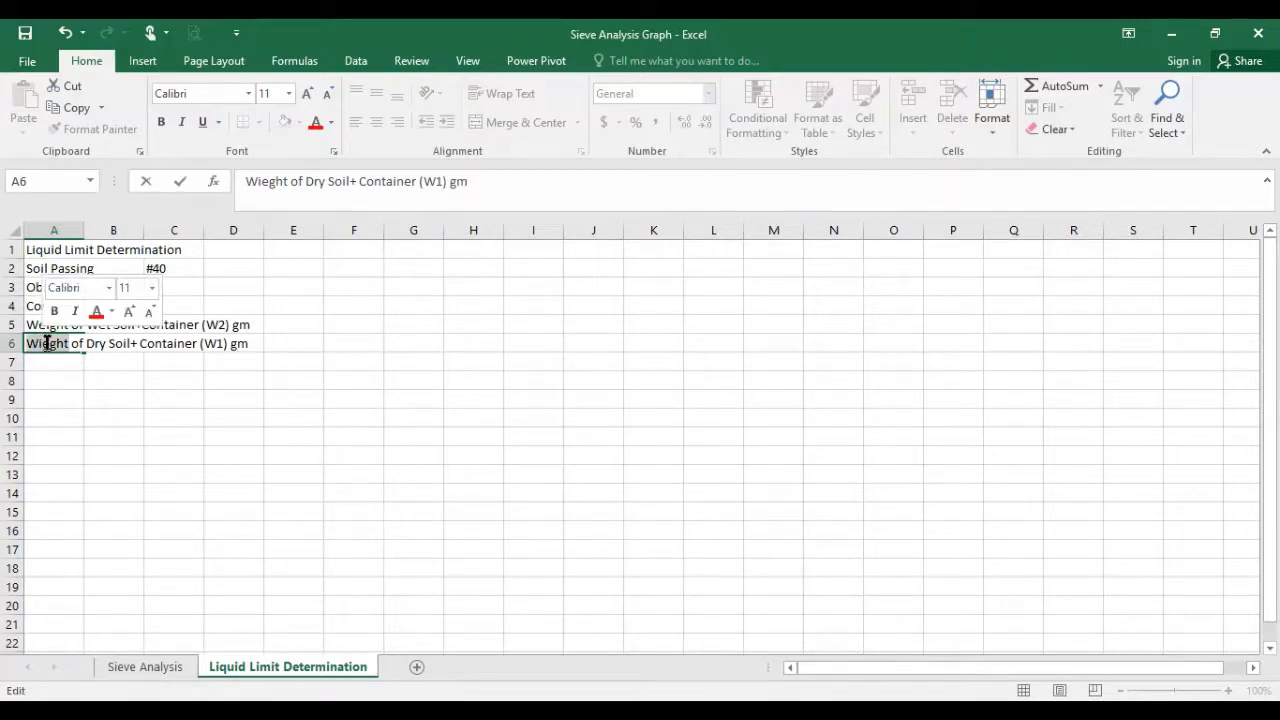
pyautogui.click(43, 342)
pyautogui.moveTo(37, 343); pyautogui.dragTo(41, 343)
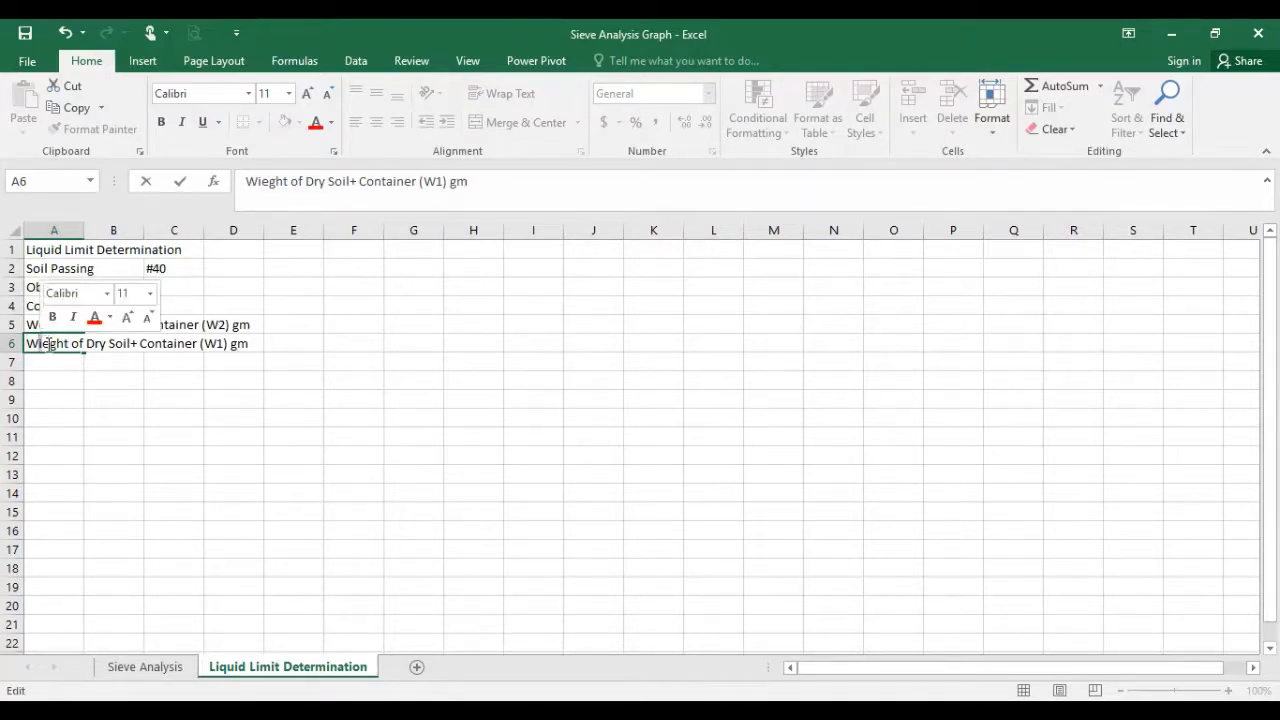
pyautogui.click(43, 346)
pyautogui.tripleClick(43, 347)
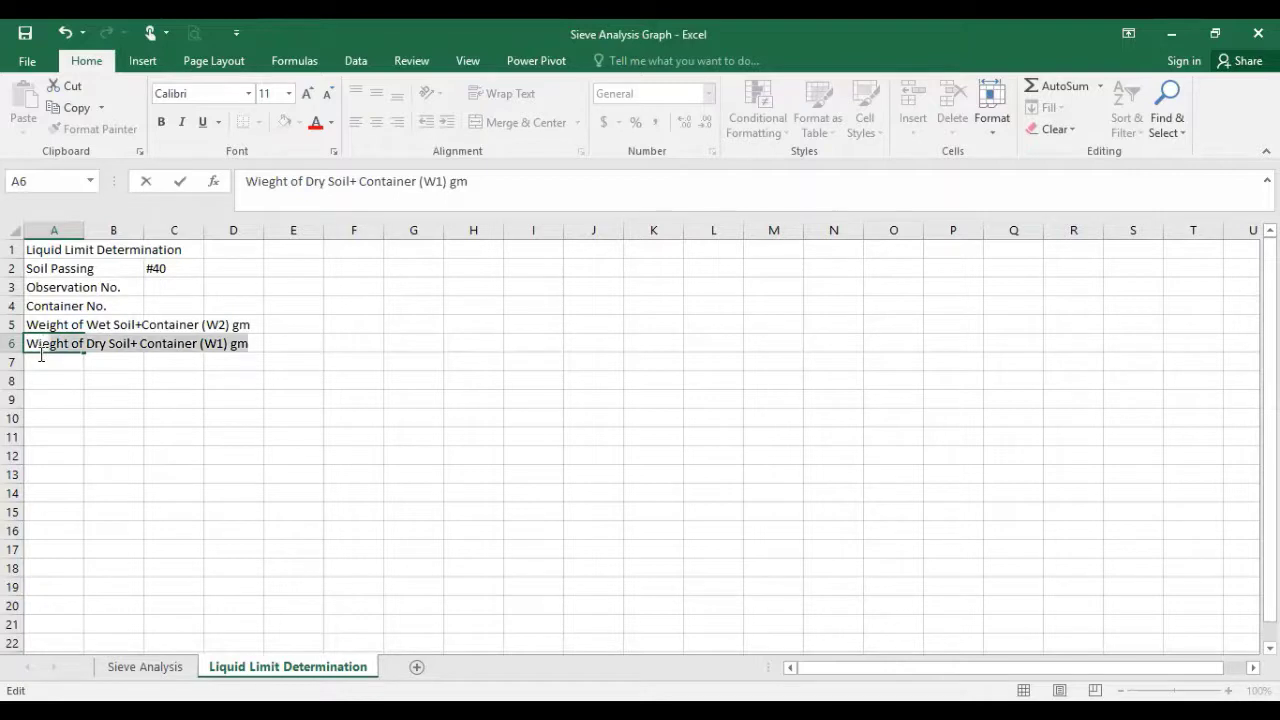
pyautogui.press('Return')
pyautogui.click(50, 343)
pyautogui.doubleClick(50, 343)
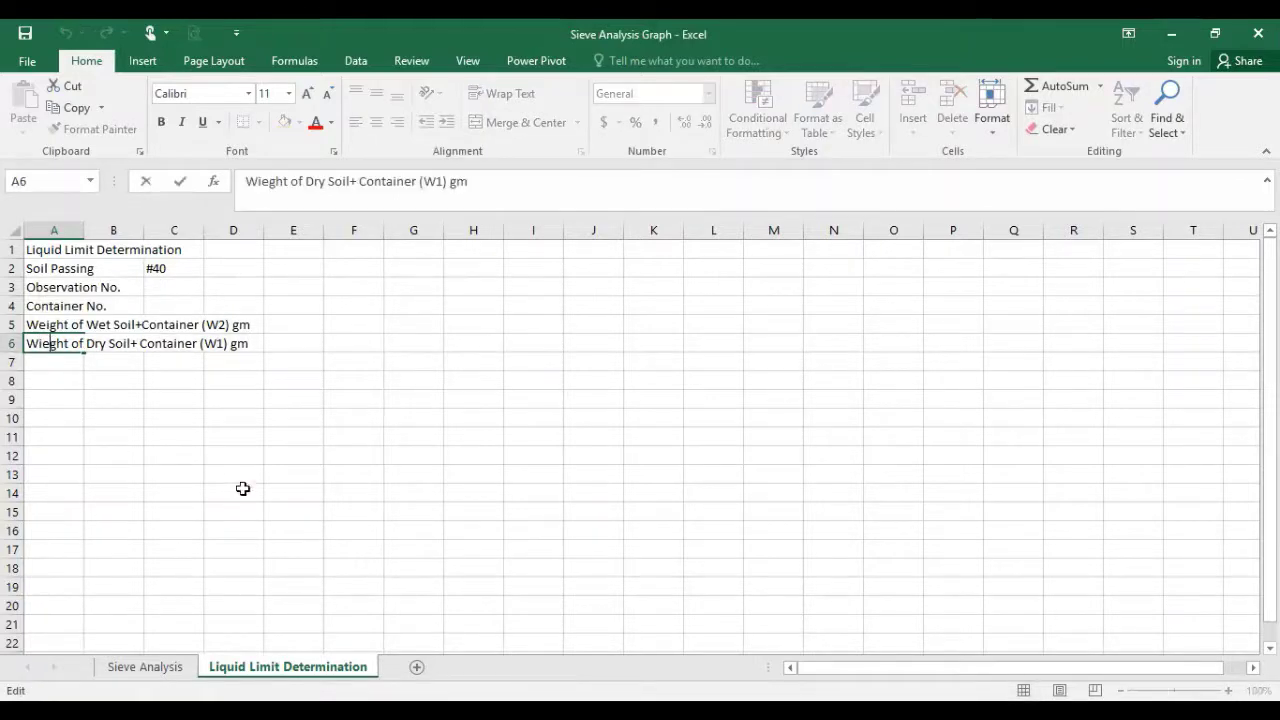
pyautogui.press('BackSpace')
pyautogui.write('e')
# Enter the row label "Weight of Container (gm)" in cell A7.
pyautogui.click(31, 361)
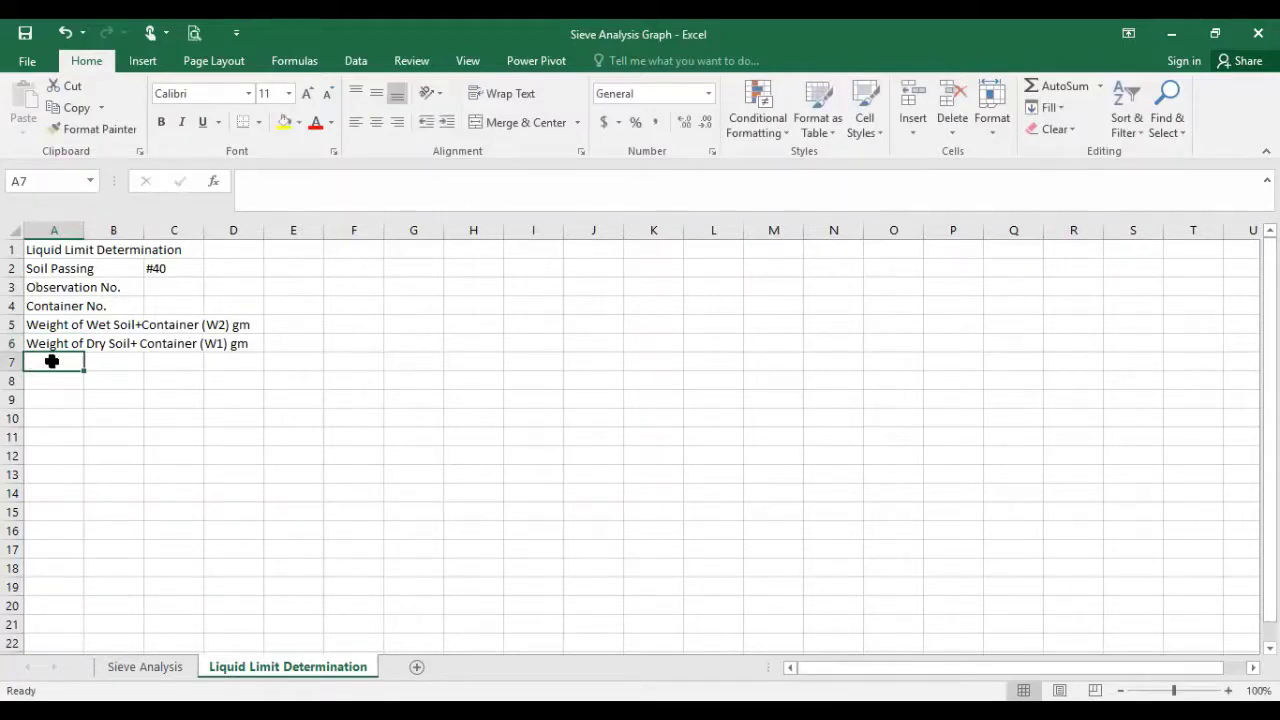
pyautogui.write('Weight of Con')
pyautogui.press('BackSpace')
pyautogui.press('BackSpace')
pyautogui.write('ontainer ')
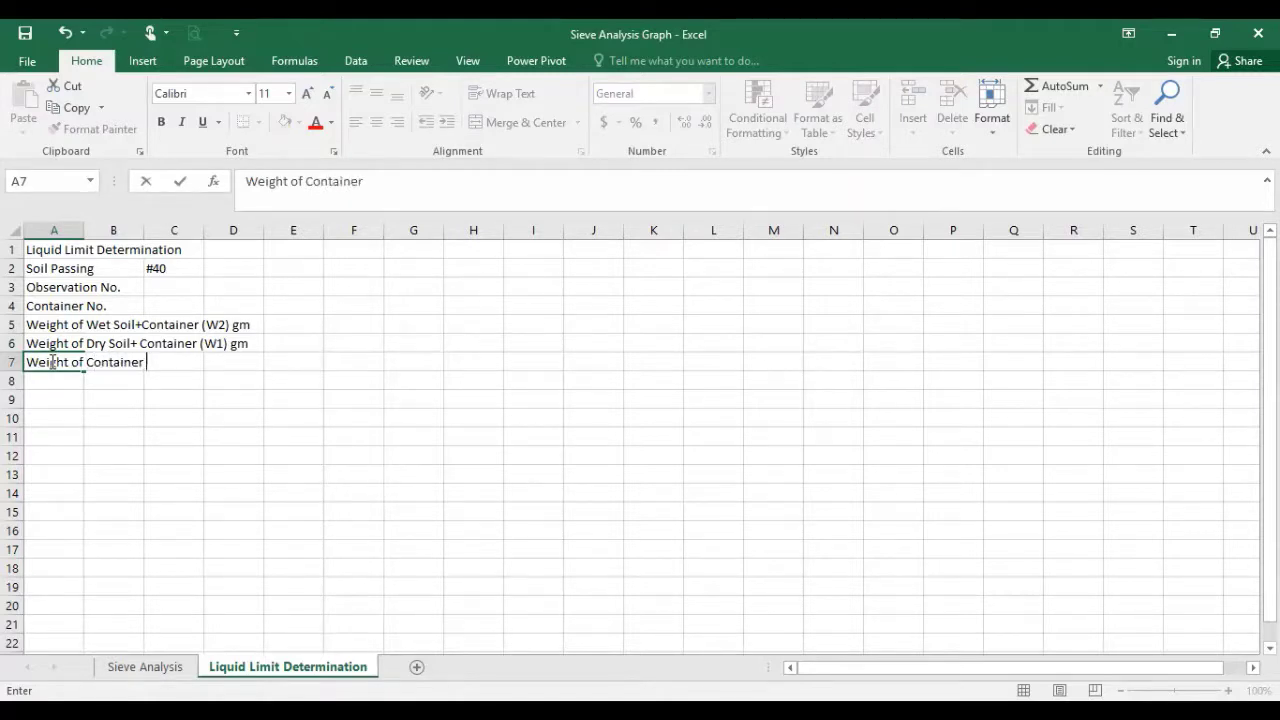
pyautogui.write('(gm)')
pyautogui.click(52, 390)
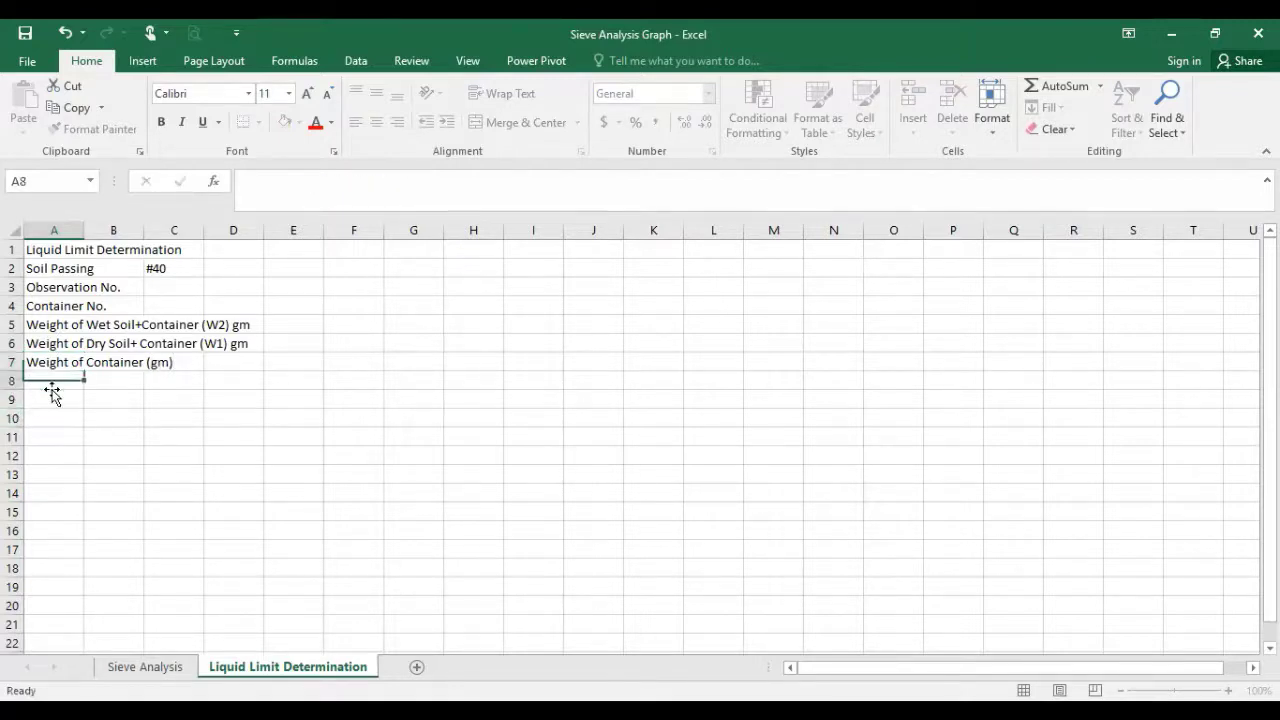
# Enter the row label "Weight of Wet Soil (gm)" in cell A8.
pyautogui.write('Weight of')
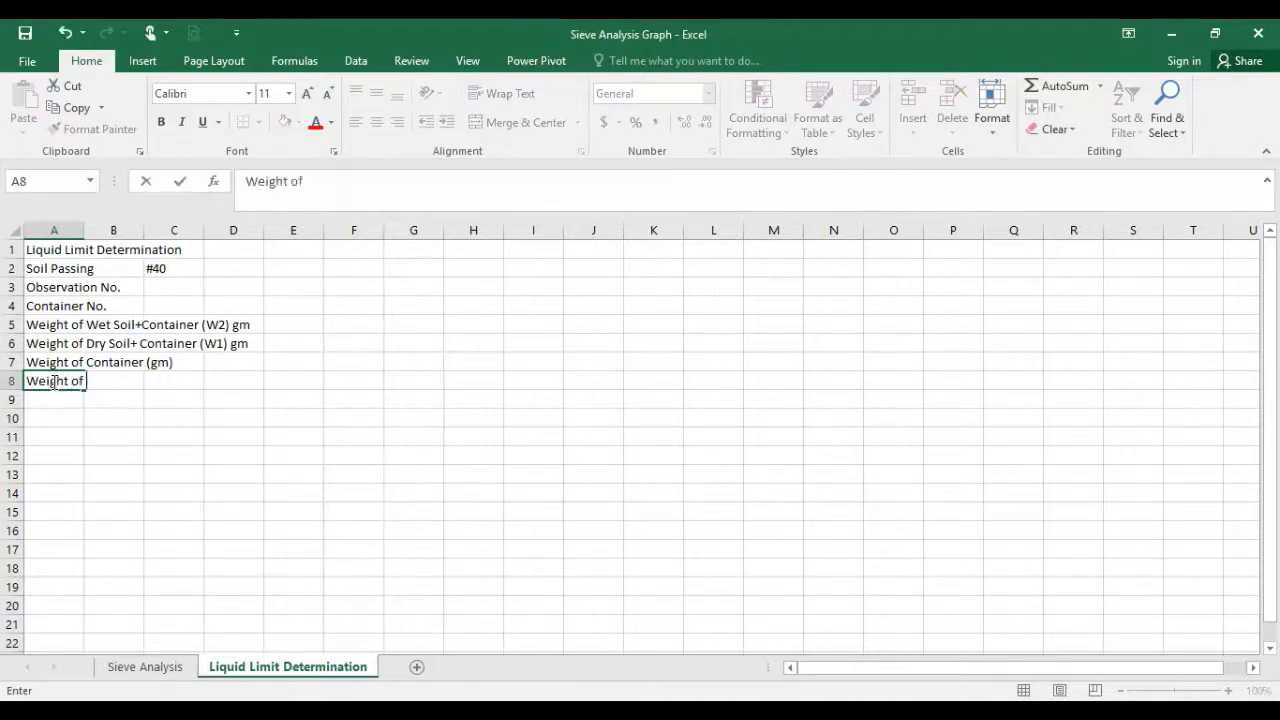
pyautogui.write(' Wet Soil ')
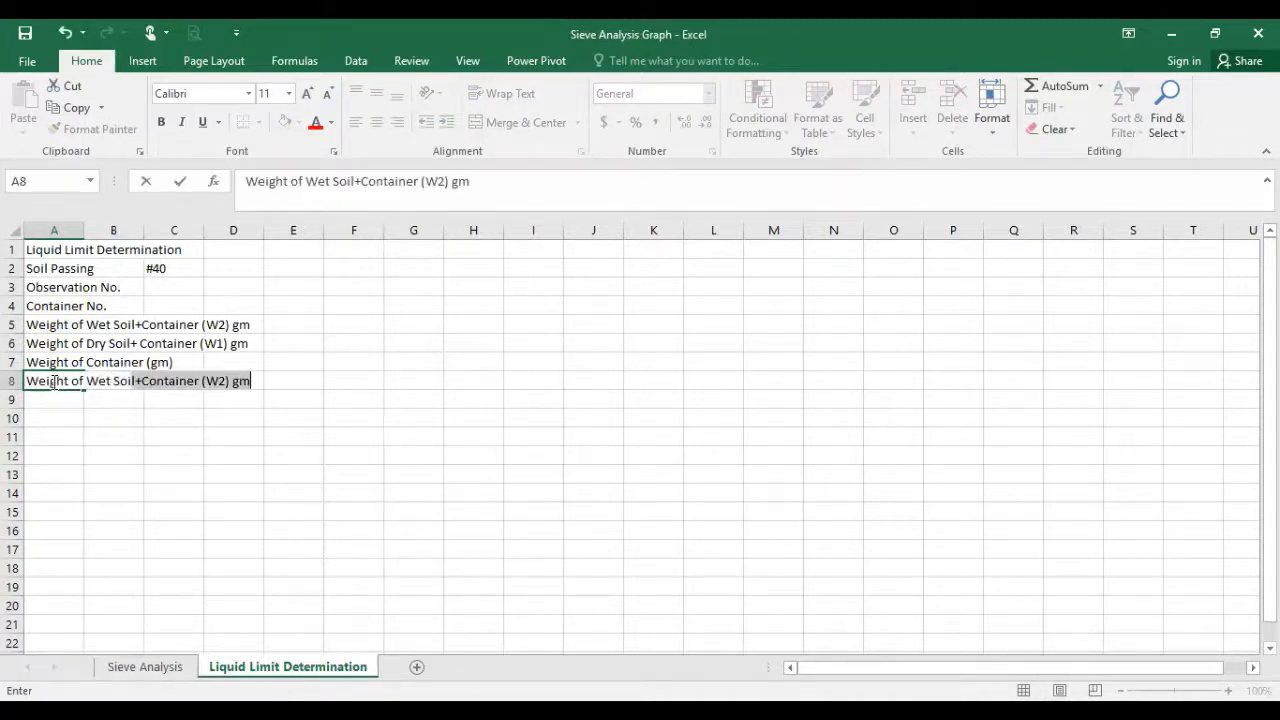
pyautogui.write('(g,')
pyautogui.write('m)')
pyautogui.press('BackSpace')
pyautogui.press('BackSpace')
pyautogui.write('m)')
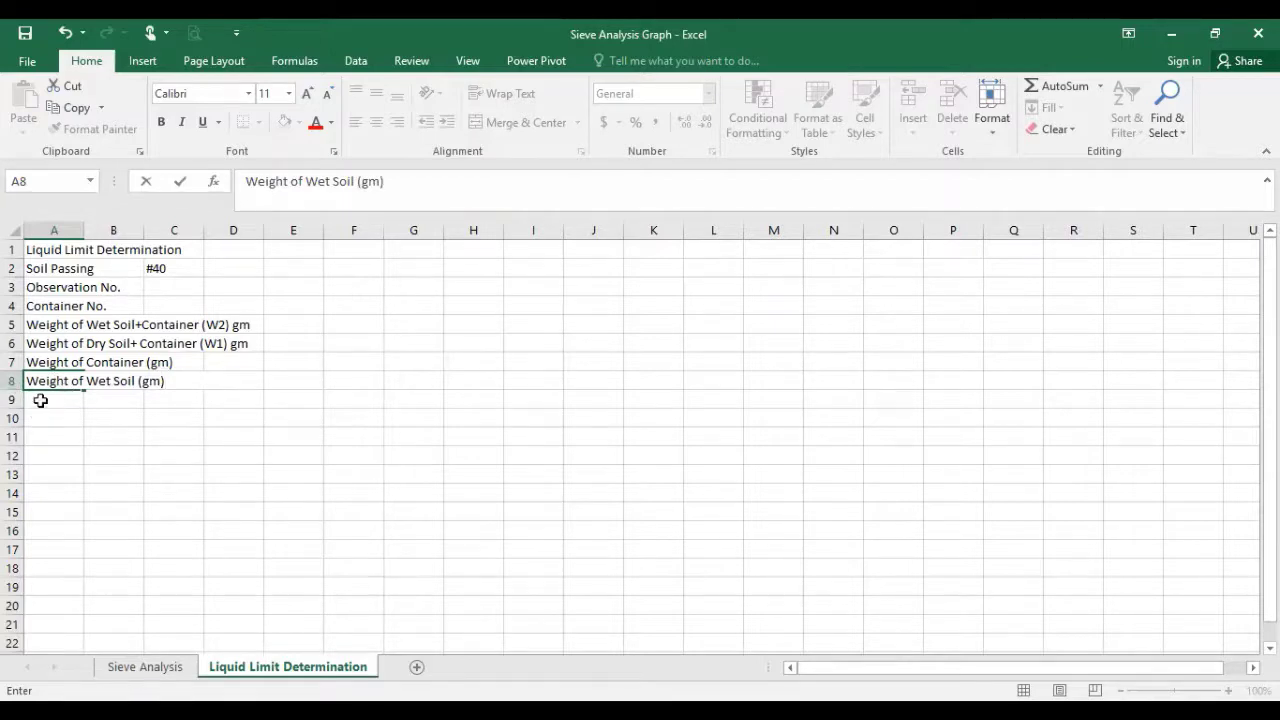
# Enter the row label "Weight of Dry Soil (gm)" in cell A9.
pyautogui.click(40, 400)
pyautogui.write('Wie')
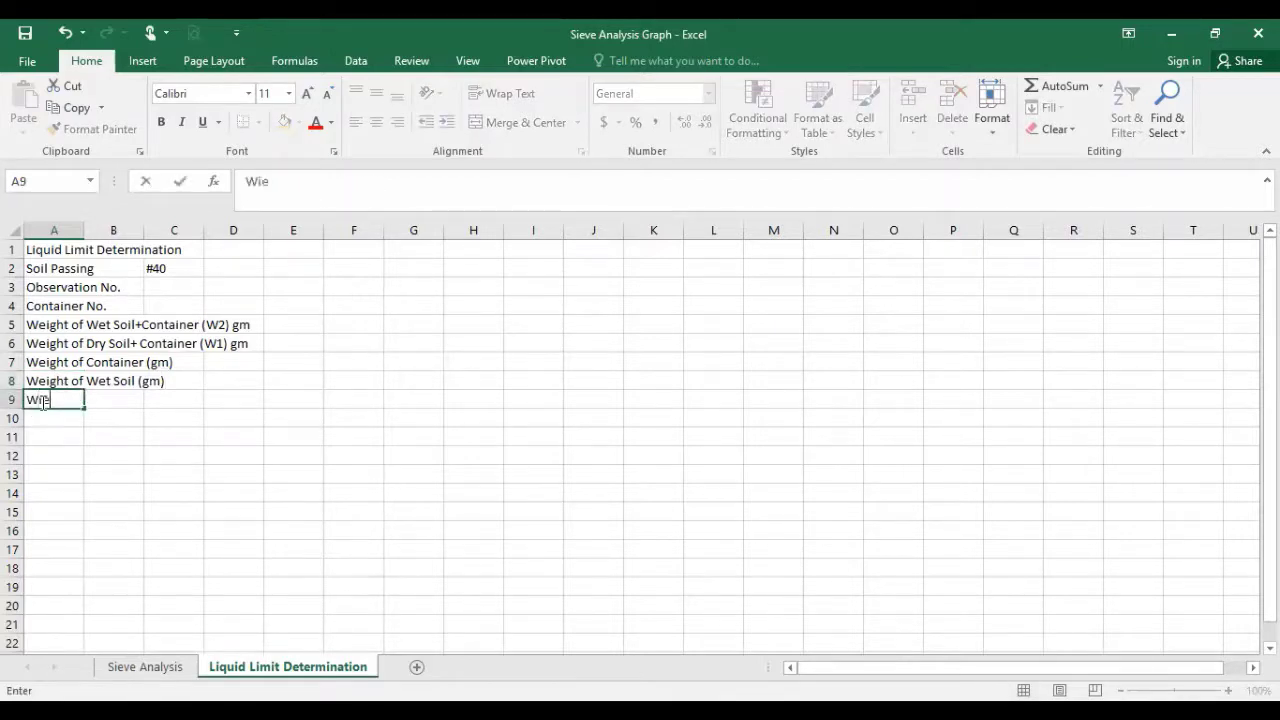
pyautogui.write('ght ofd')
pyautogui.press('BackSpace')
pyautogui.press('BackSpace')
pyautogui.press('BackSpace')
pyautogui.press('BackSpace')
pyautogui.press('BackSpace')
pyautogui.press('BackSpace')
pyautogui.press('BackSpace')
pyautogui.press('BackSpace')
pyautogui.write('eight of Dry Soil')
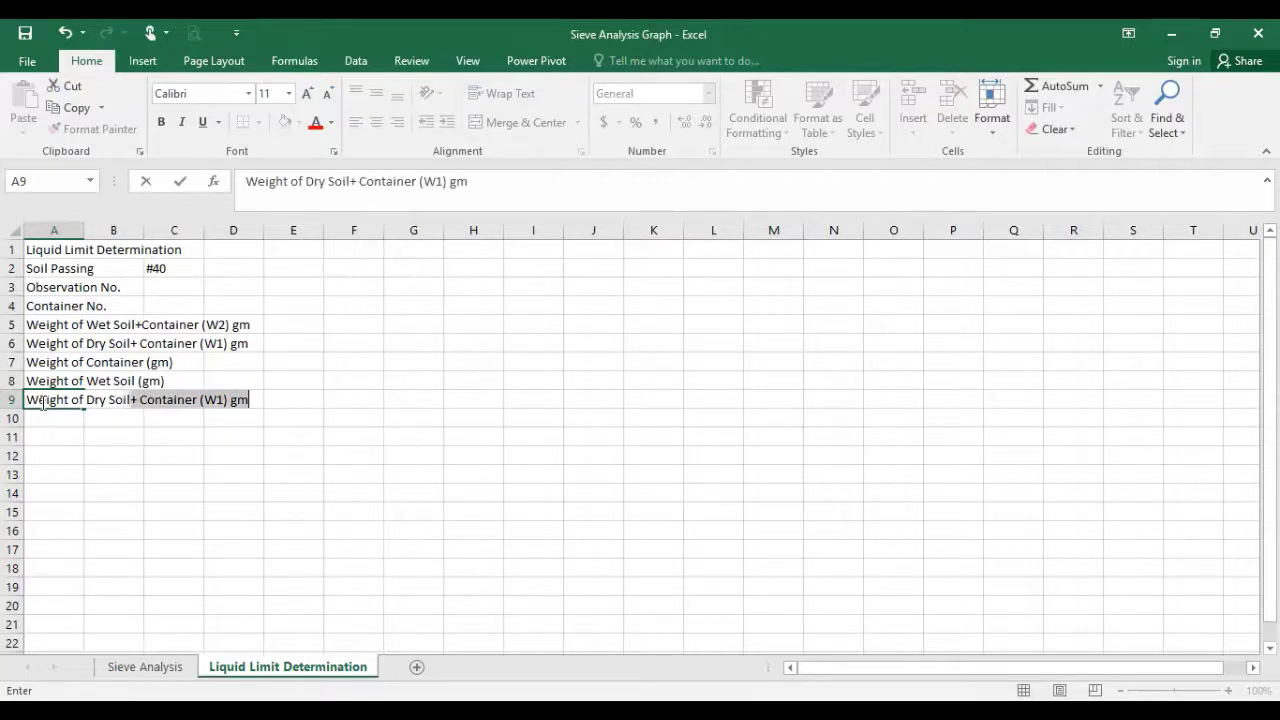
pyautogui.press('BackSpace')
pyautogui.write('(gm)')
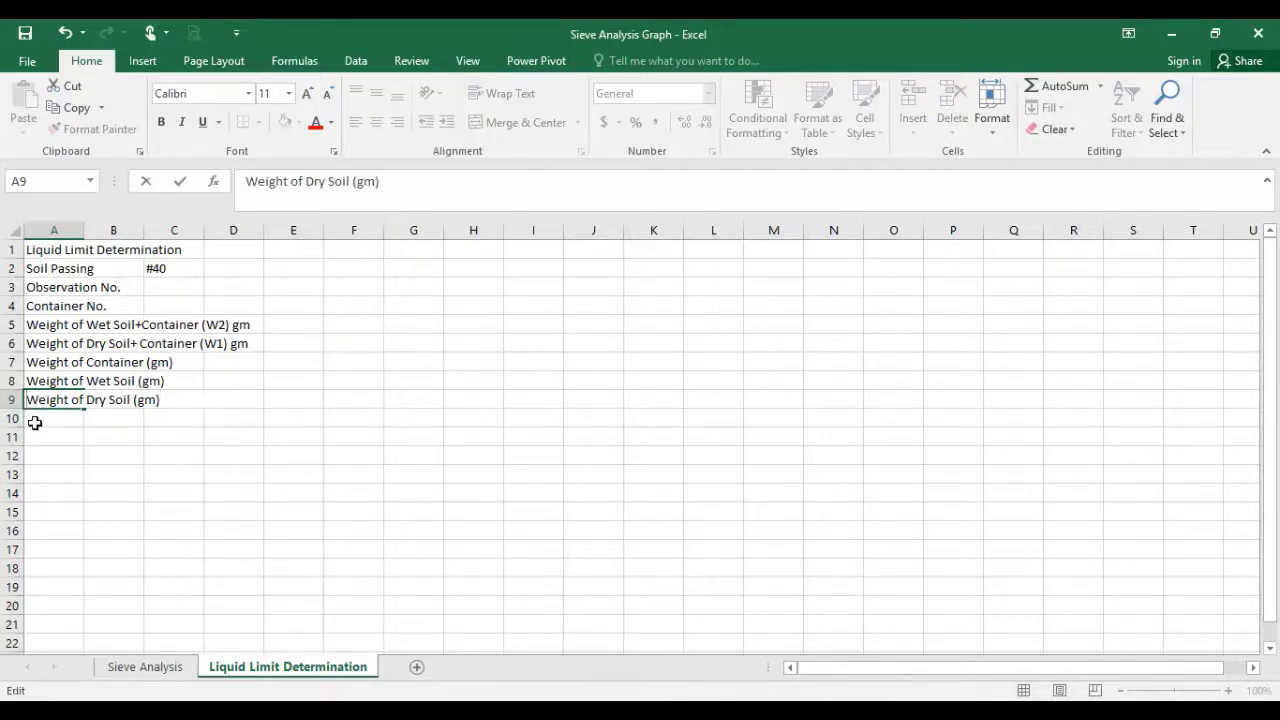
# Enter the row label "Weight of Water (gm)" in cell A10.
pyautogui.click(35, 423)
pyautogui.write('weight o')
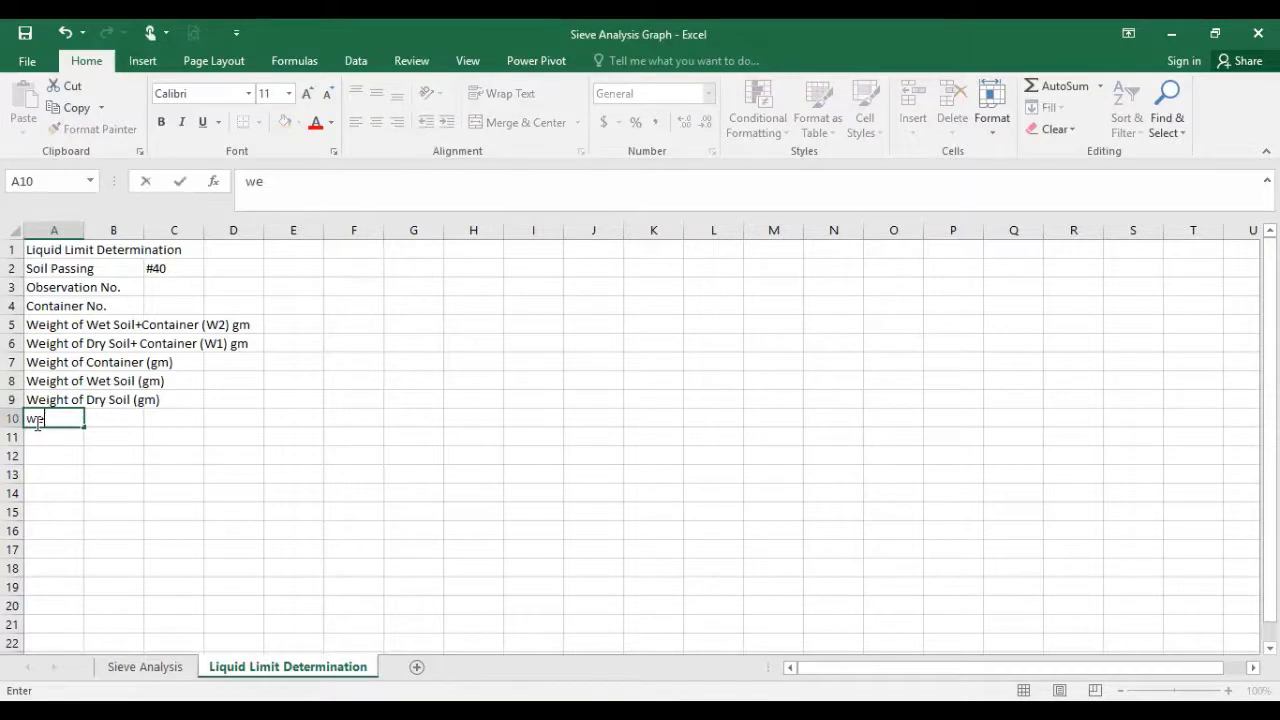
pyautogui.press('BackSpace')
pyautogui.press('BackSpace')
pyautogui.press('BackSpace')
pyautogui.press('BackSpace')
pyautogui.press('BackSpace')
pyautogui.press('BackSpace')
pyautogui.press('BackSpace')
pyautogui.press('BackSpace')
pyautogui.write('Weight of Water ')
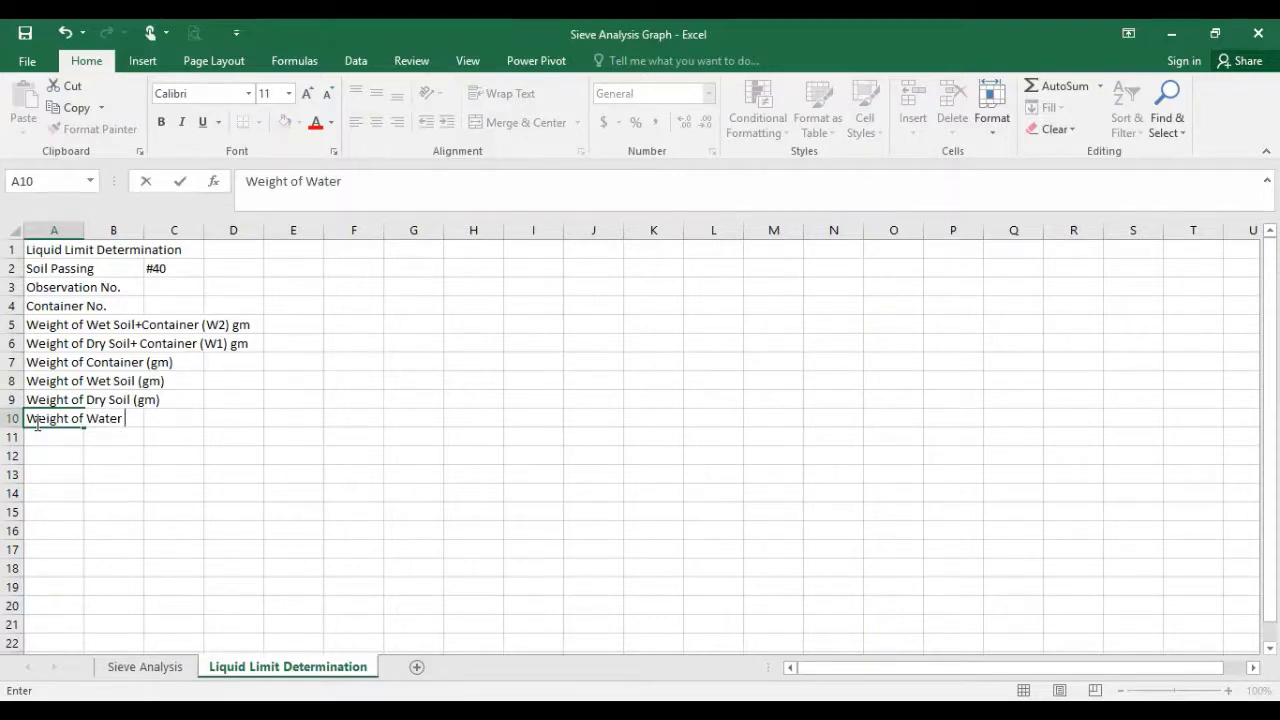
pyautogui.write('(gm')
pyautogui.press('Return')
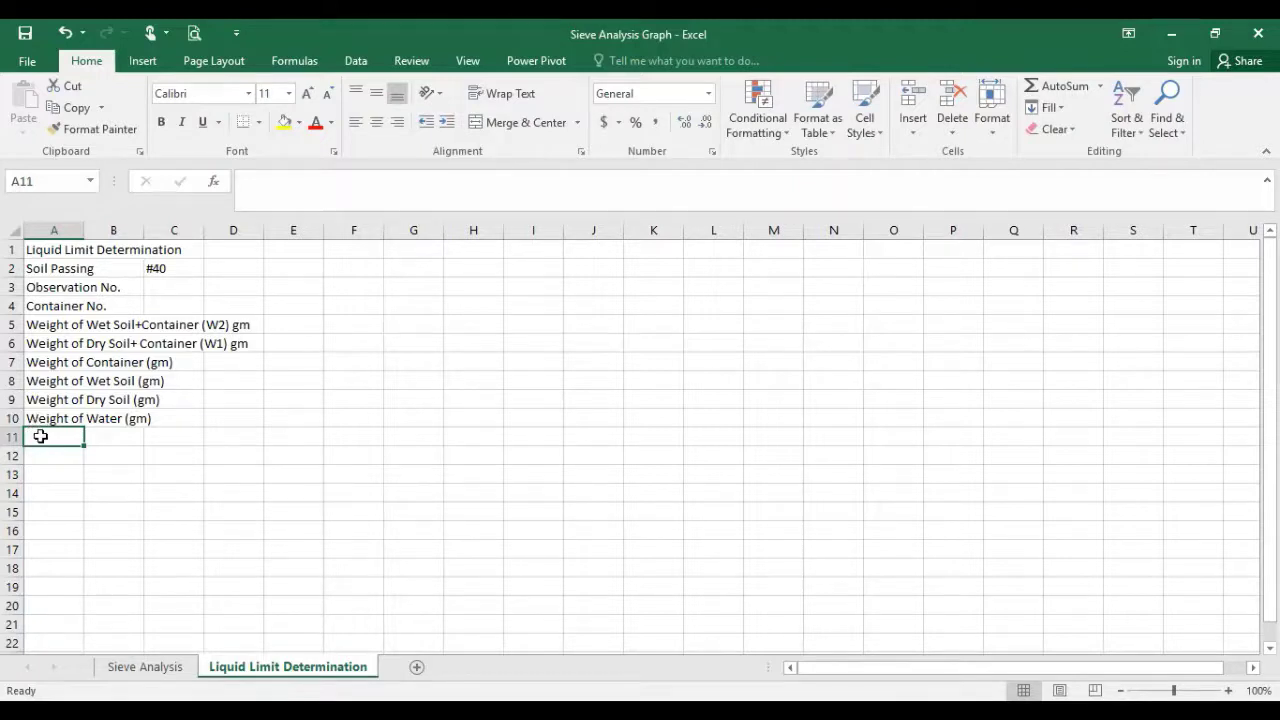
# Enter the row label "Water Content (wN)(%)" in cell A11.
pyautogui.write('Water Content (')
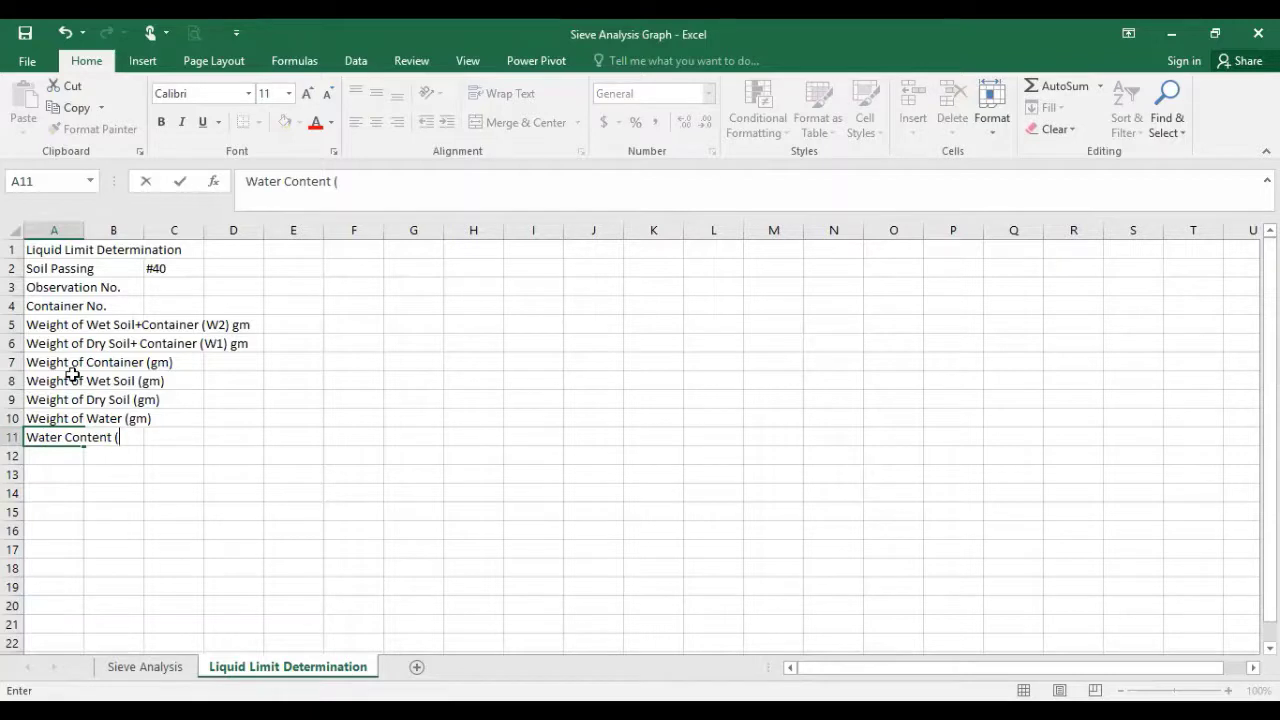
pyautogui.write('w')
pyautogui.press('BackSpace')
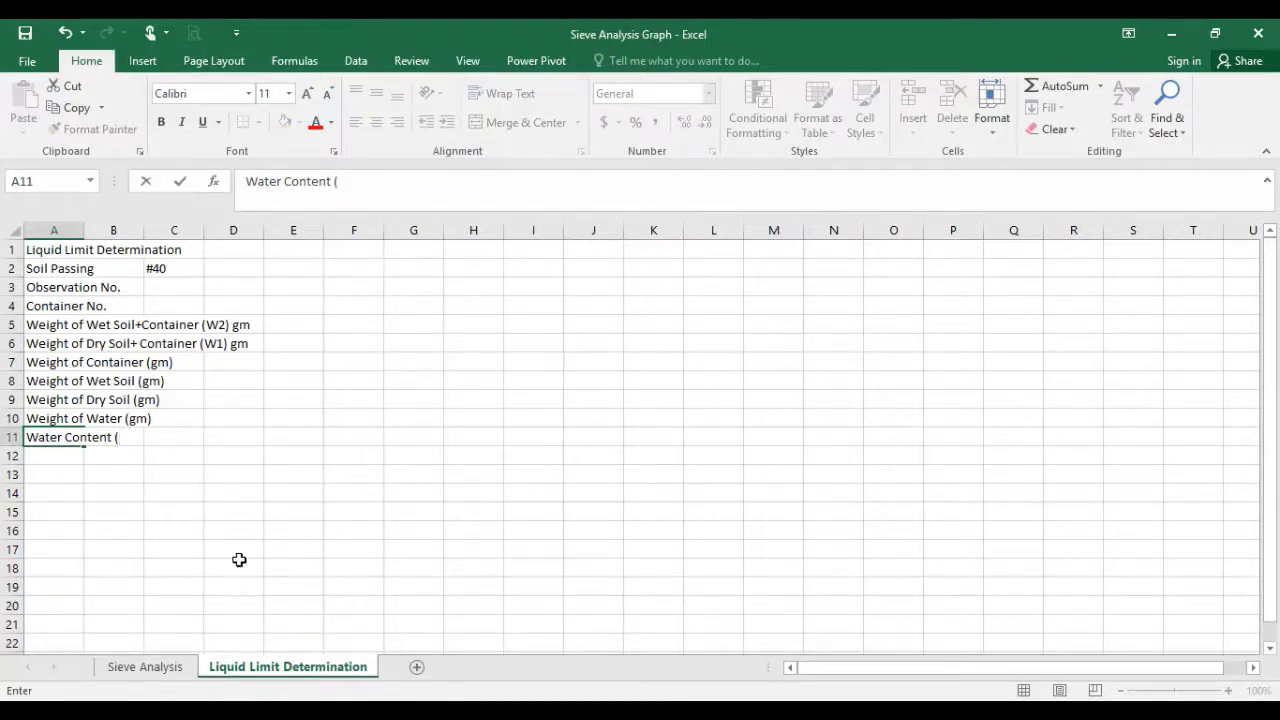
pyautogui.write('wn')
pyautogui.press('BackSpace')
pyautogui.write('N)(')
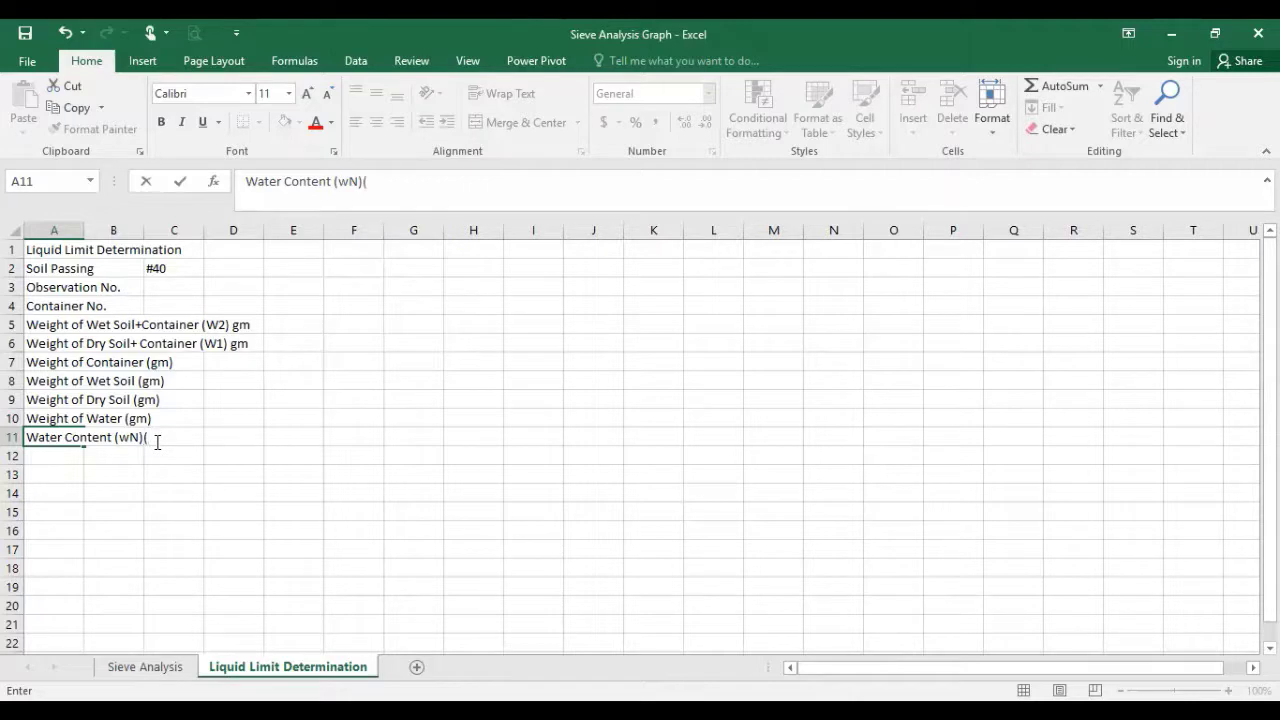
pyautogui.write('%)')
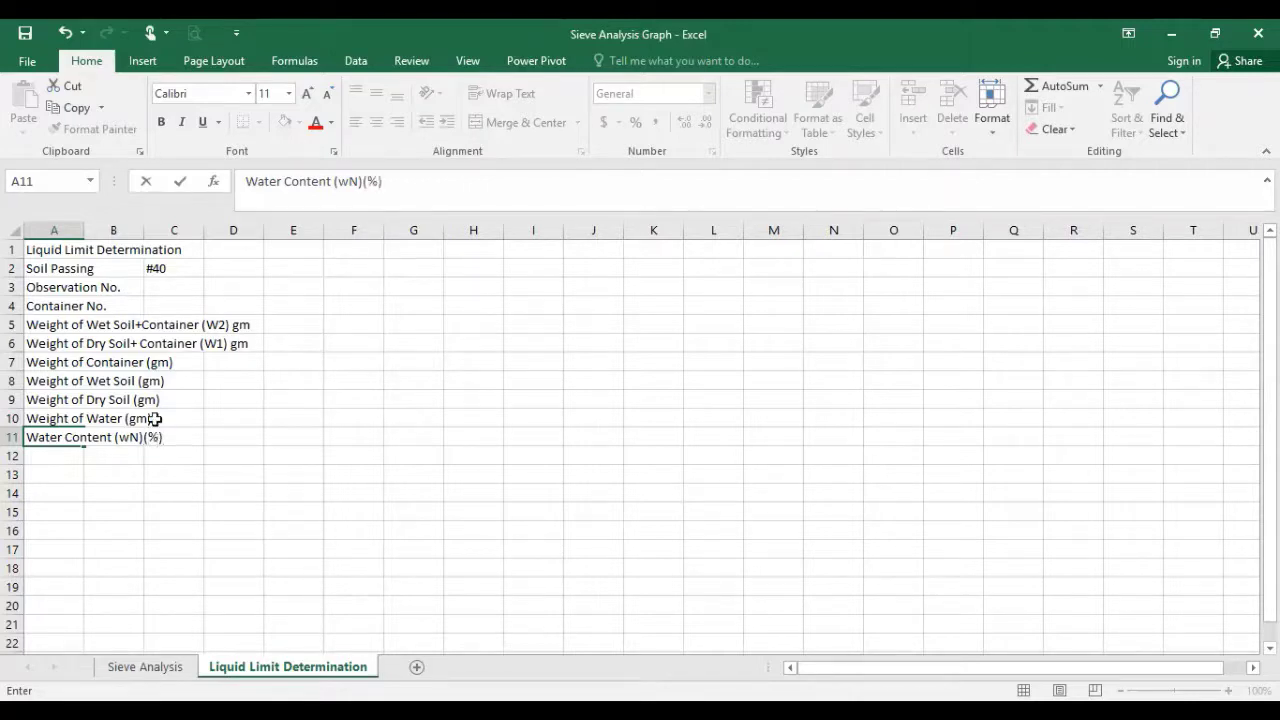
# Enter the row label "Number of Blows" in cell A12.
pyautogui.click(70, 456)
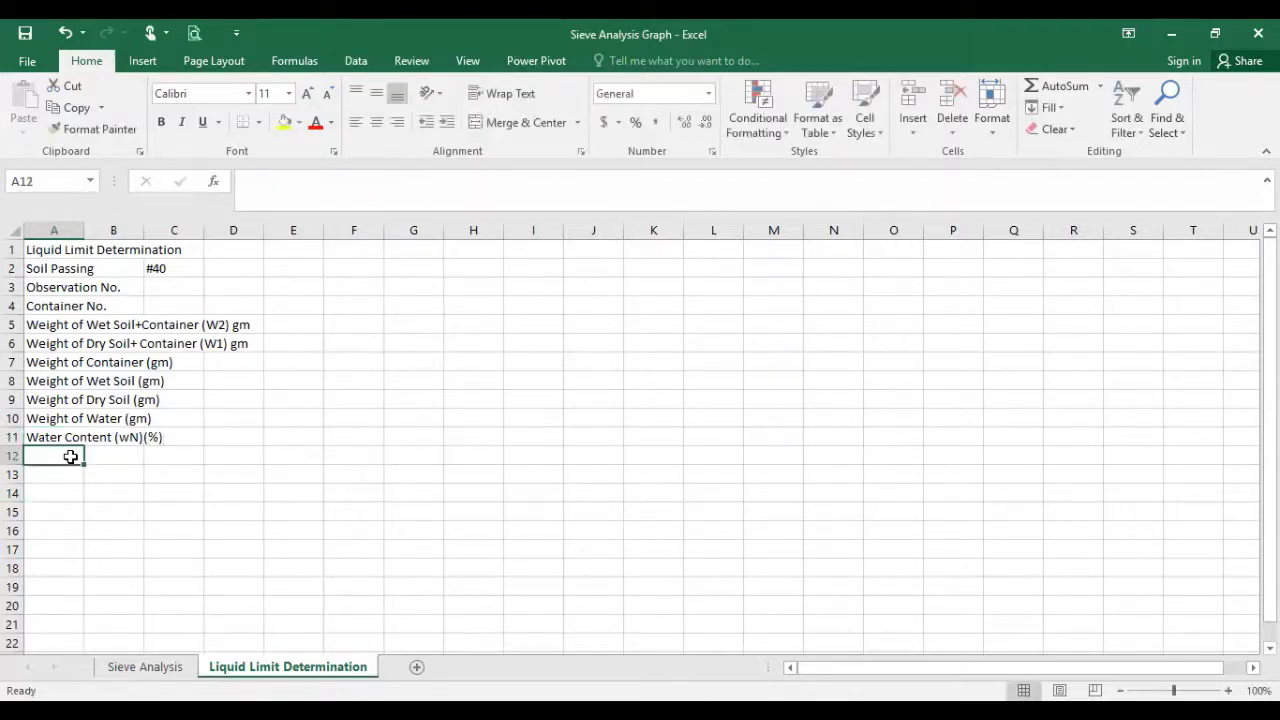
pyautogui.write('Numbe')
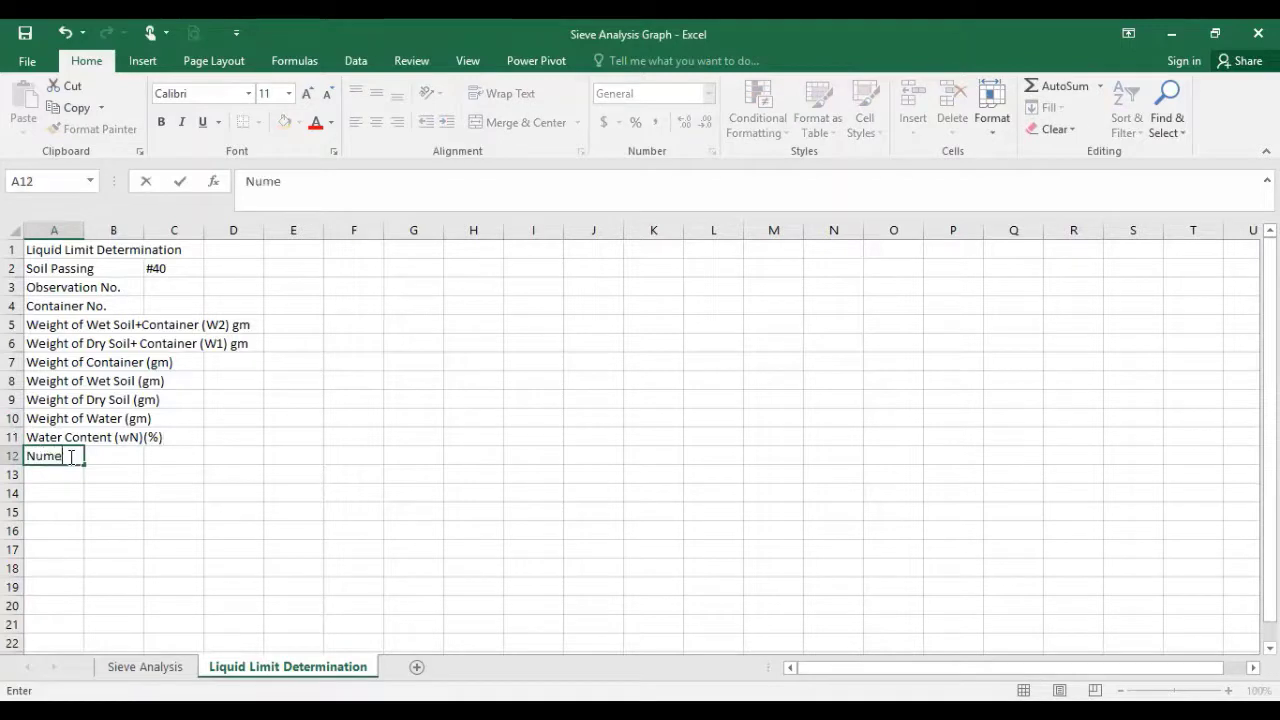
pyautogui.write('r of Blows')
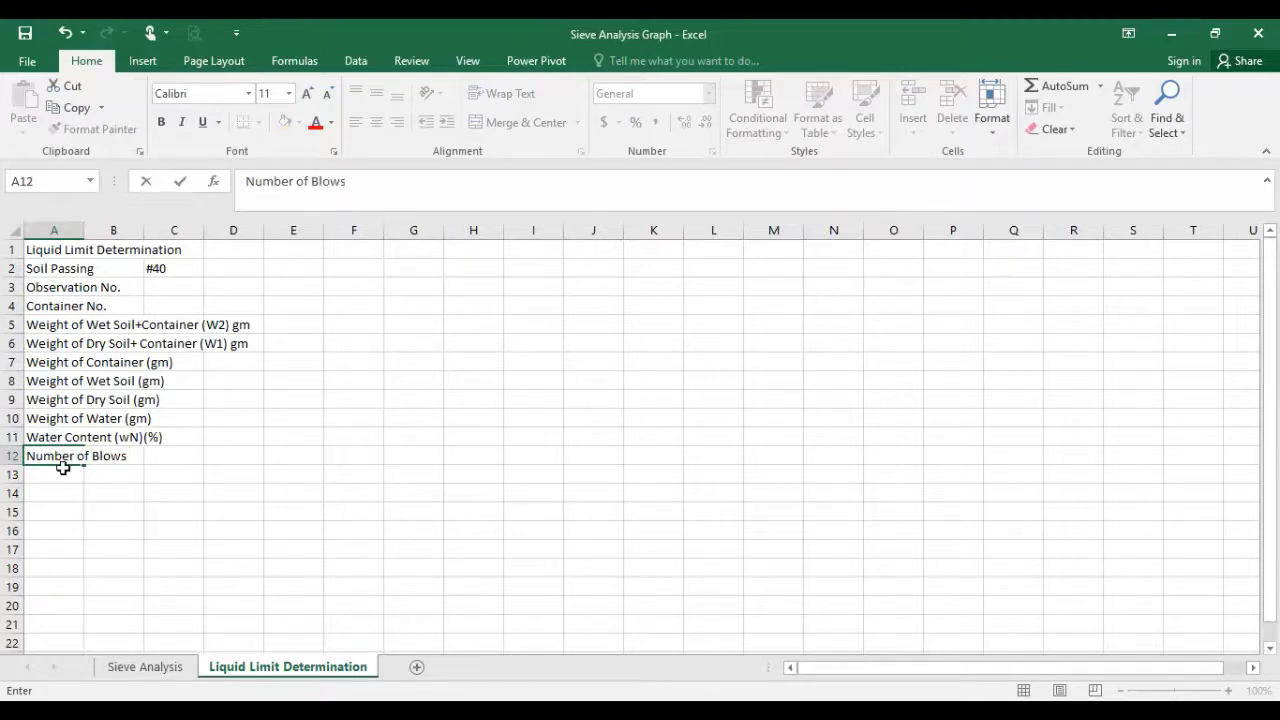
# Enter the row label "Liquid Limit (L.L.)" in cell A13.
pyautogui.click(63, 467)
pyautogui.write('Liquid ')
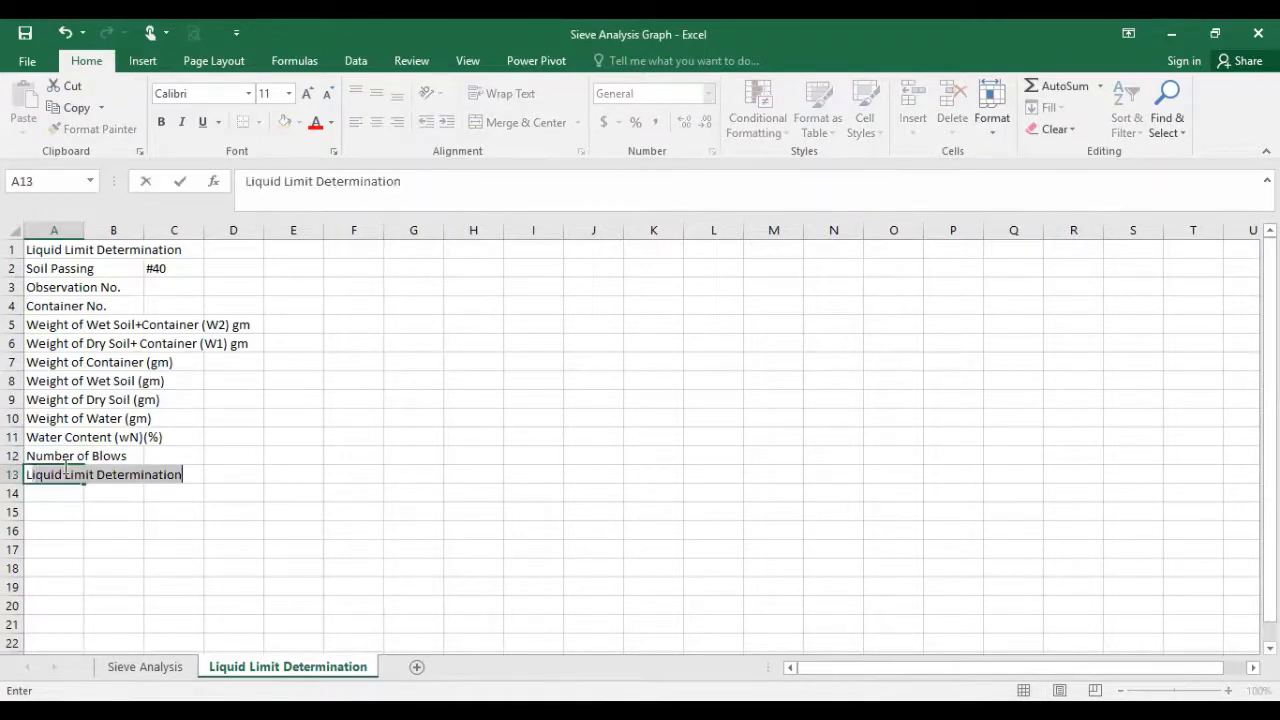
pyautogui.write('Limit ')
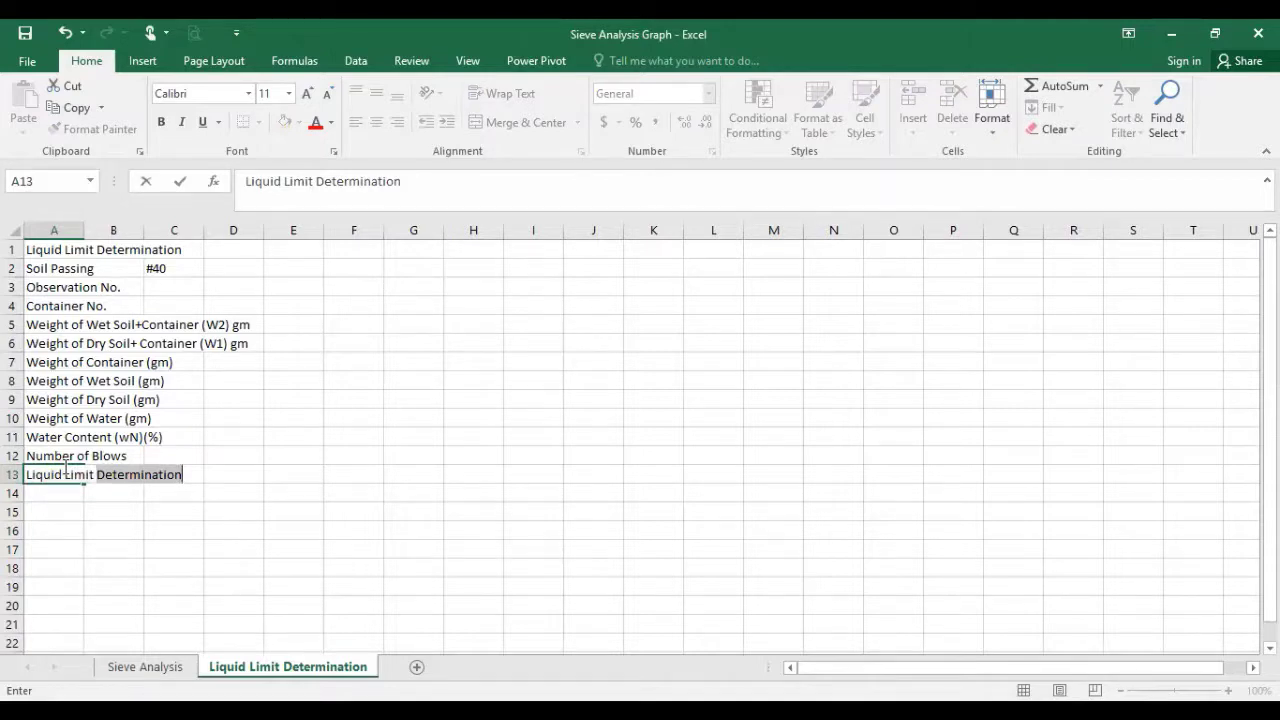
pyautogui.write('(L')
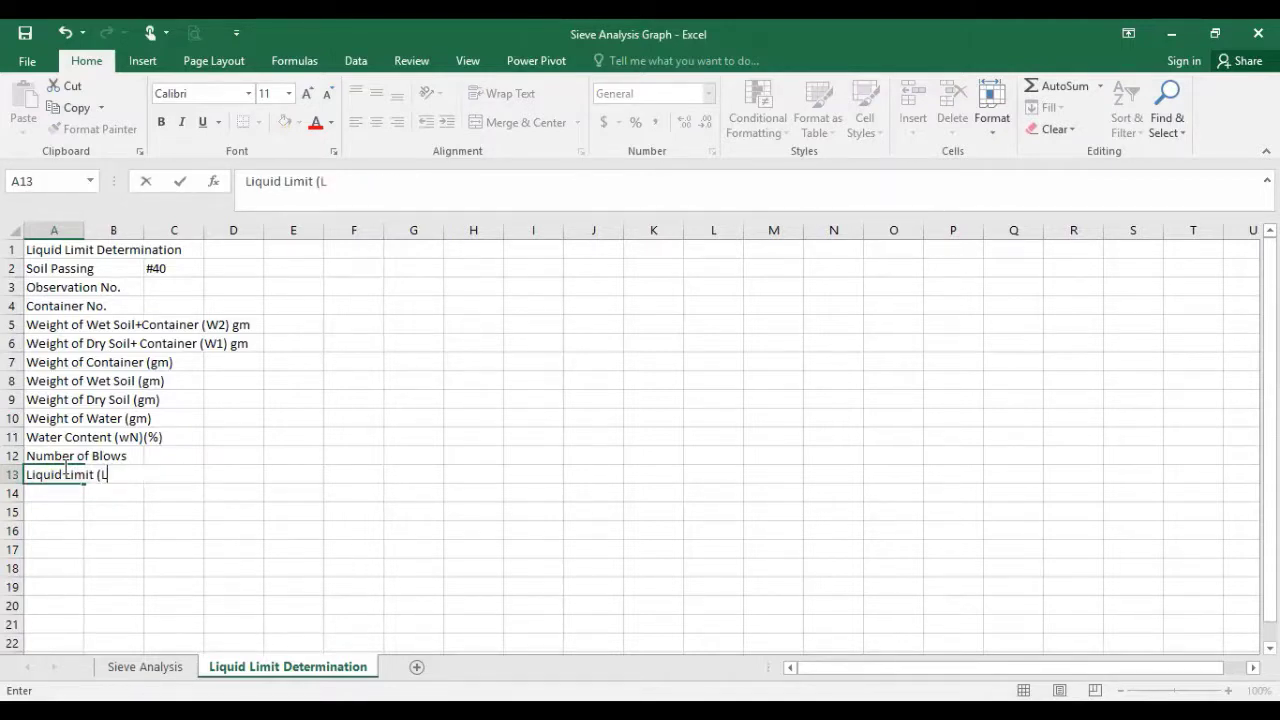
pyautogui.write('>')
pyautogui.press('BackSpace')
pyautogui.write('.L)')
pyautogui.press('BackSpace')
# Enter the row label "Average Water Content(%)" in cell A14.
pyautogui.click(47, 497)
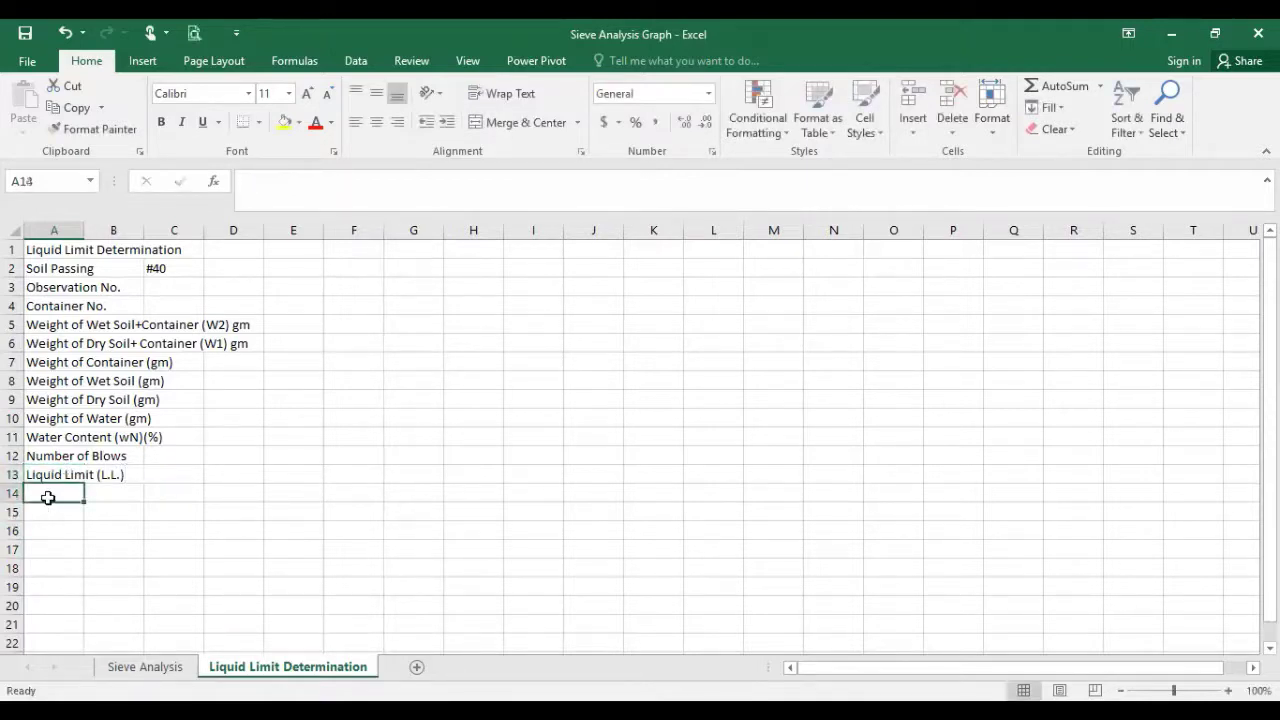
pyautogui.write('Av')
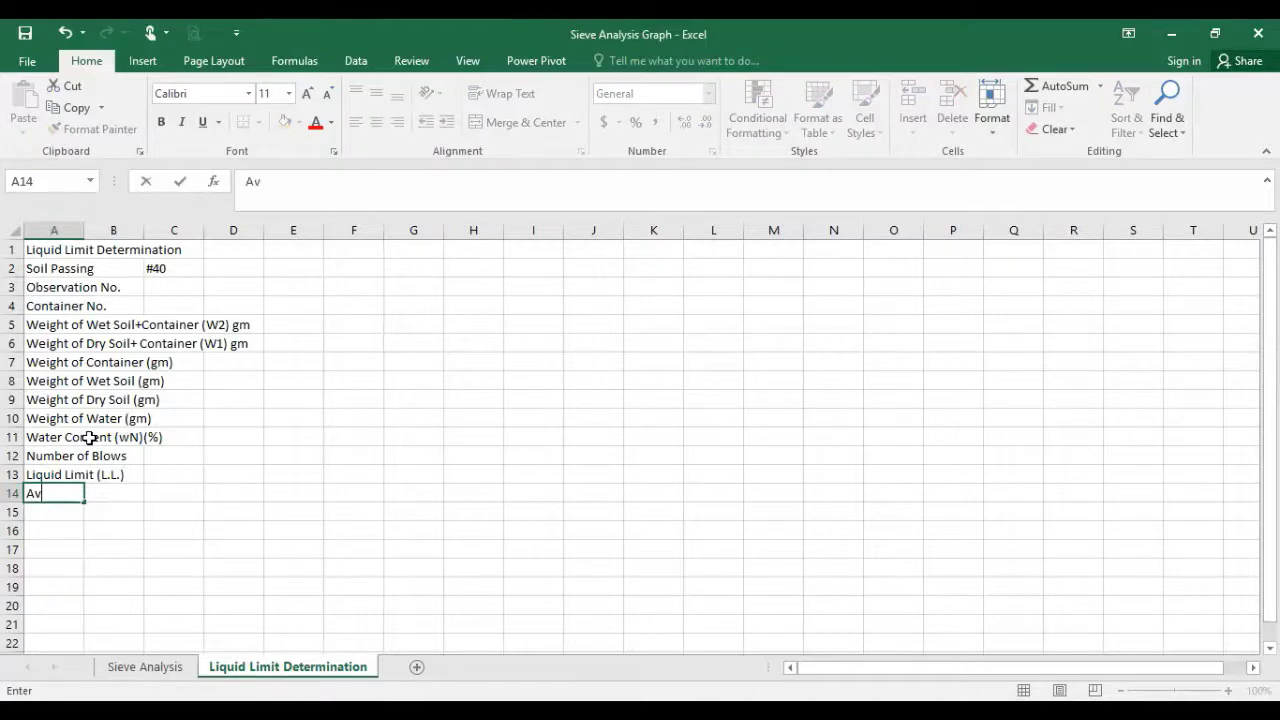
pyautogui.write('erage(')
pyautogui.press('BackSpace')
pyautogui.write('Water Contne')
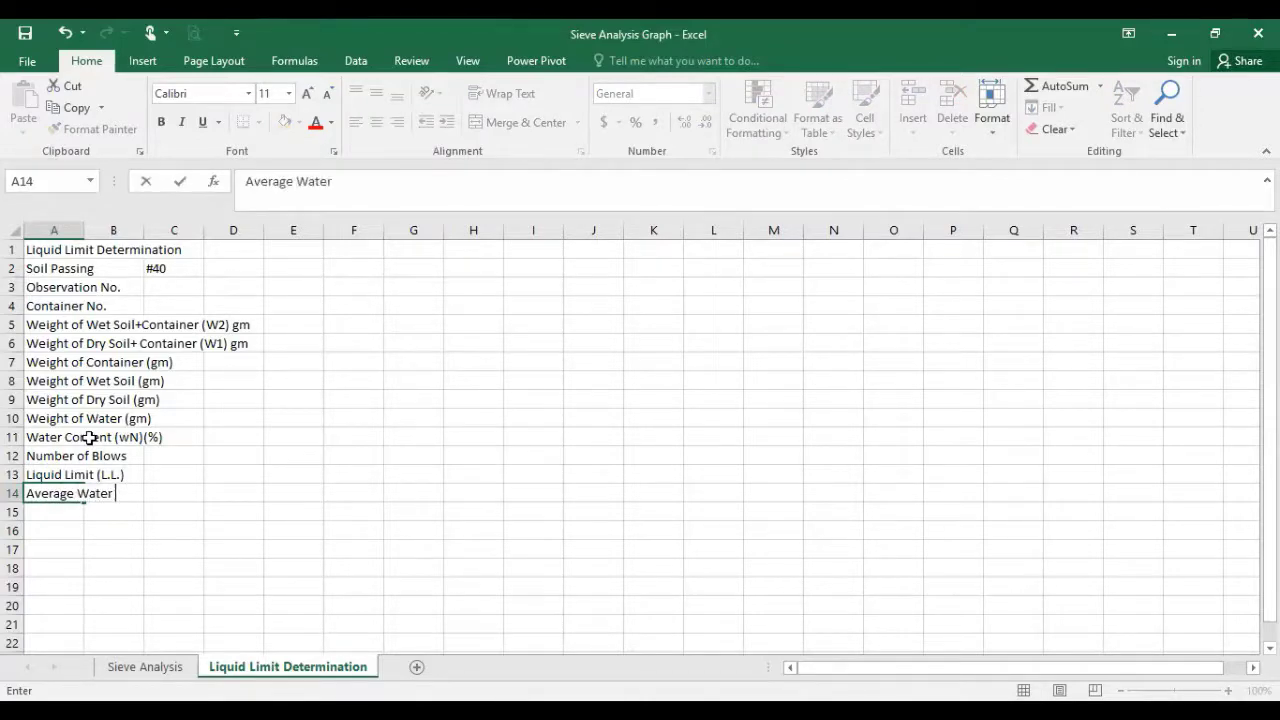
pyautogui.press('BackSpace')
pyautogui.press('BackSpace')
pyautogui.write('ent(%)')
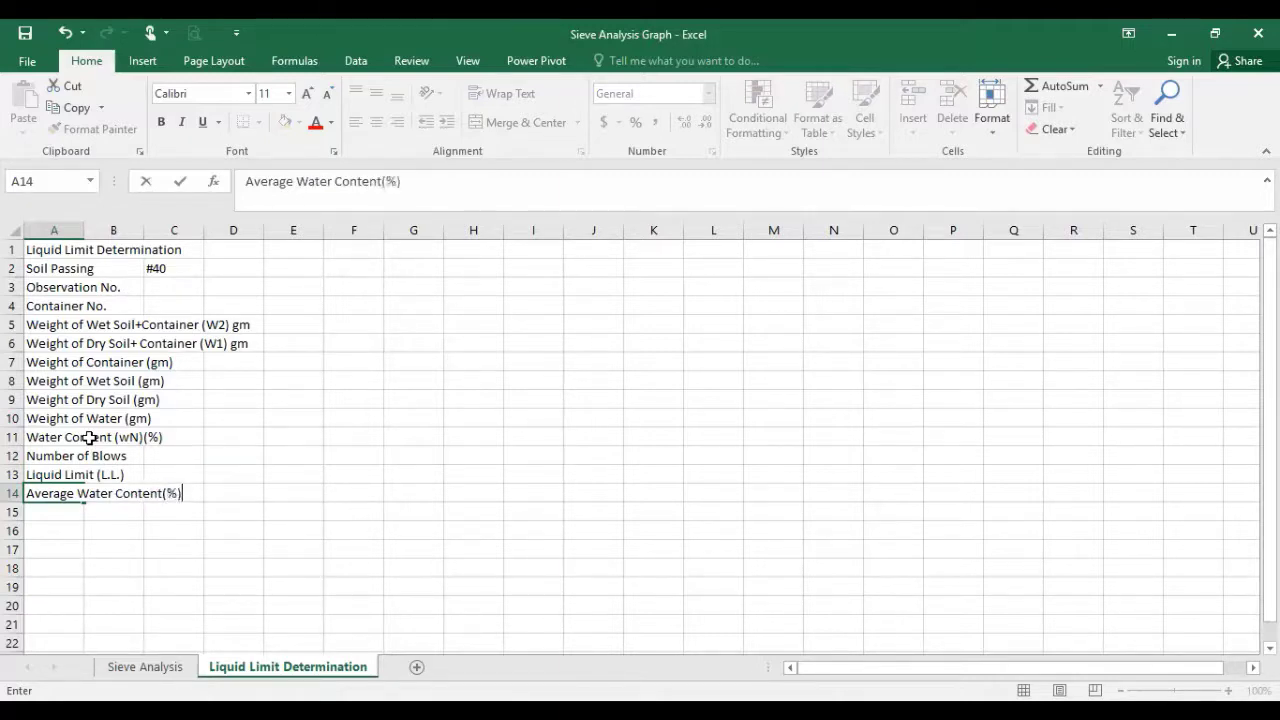
# Widen column A so that its width fits the longest row label.
pyautogui.click(62, 249)
pyautogui.moveTo(66, 269); pyautogui.dragTo(125, 268)
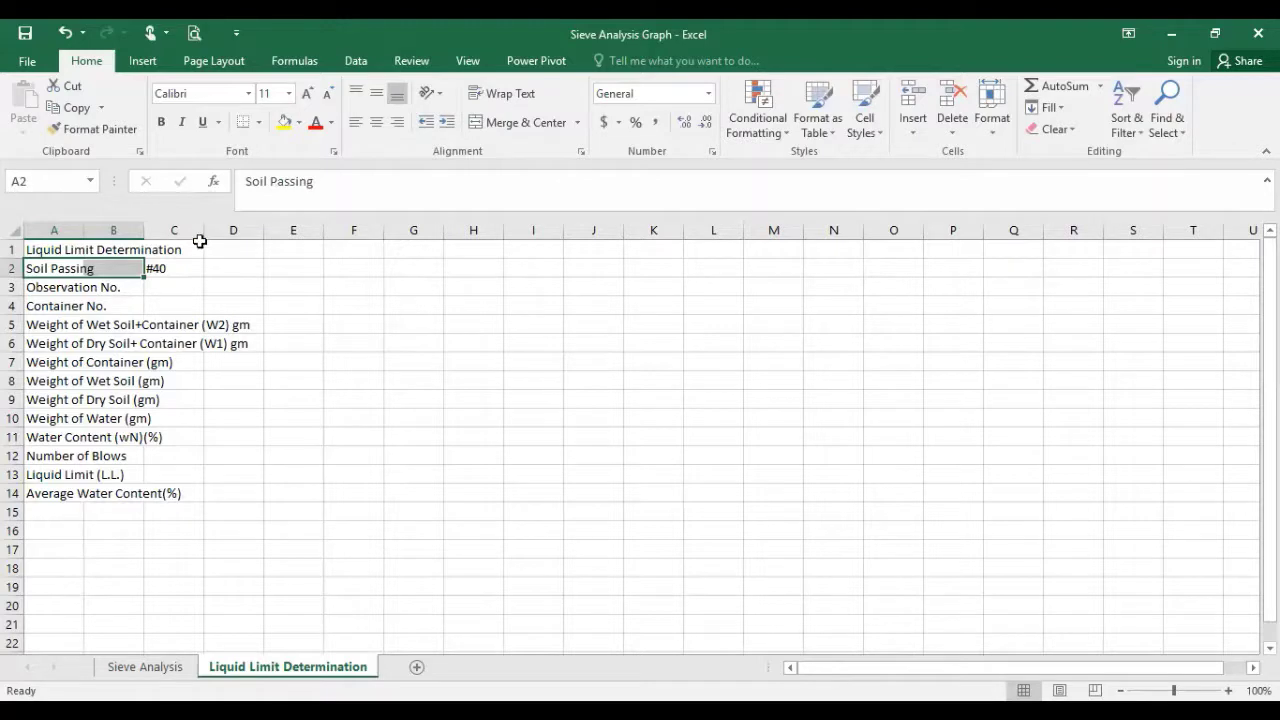
pyautogui.doubleClick(77, 232)
pyautogui.click(143, 231)
pyautogui.click(310, 470)
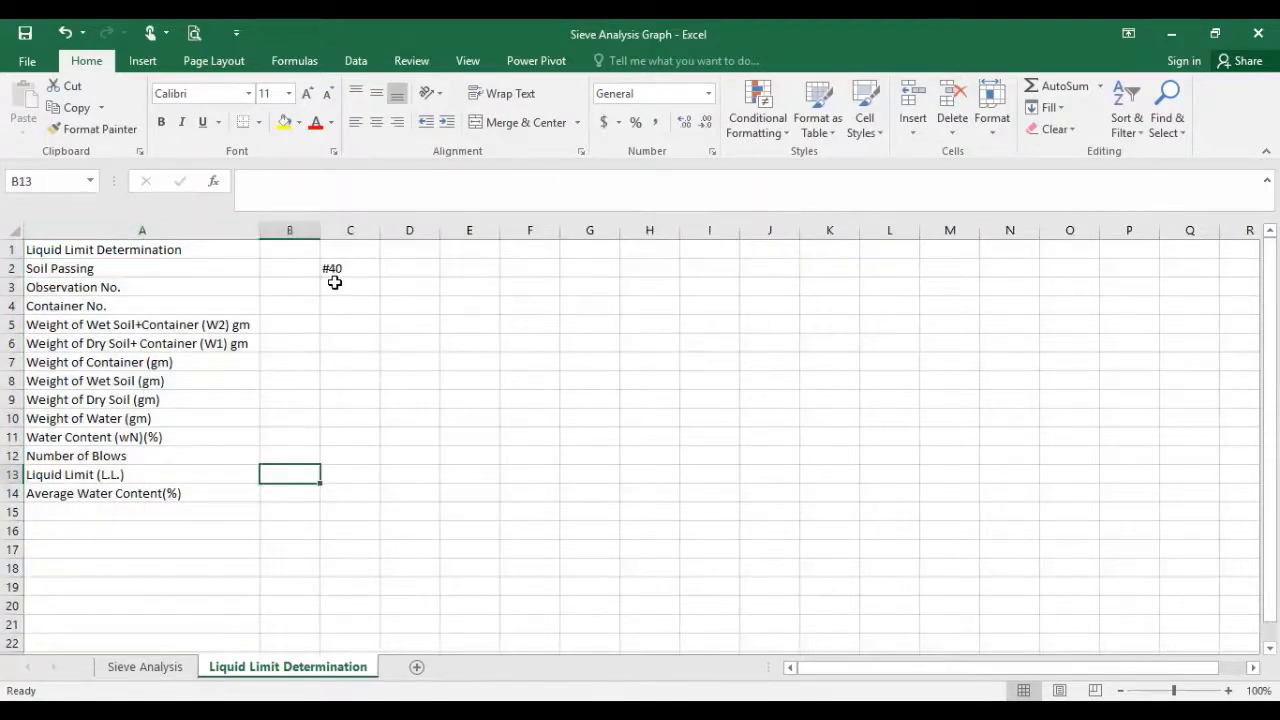
# Number the observations 1, 2 and 3 in cells B3, C3 and D3.
pyautogui.click(305, 272)
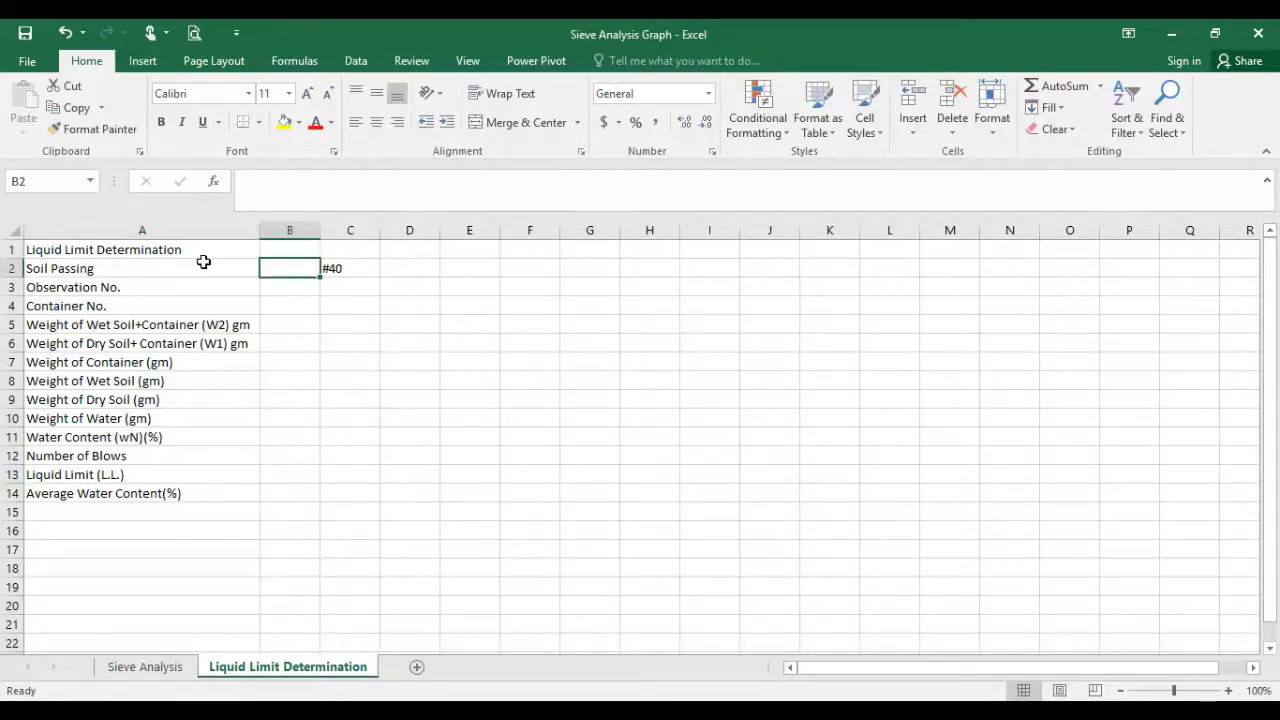
pyautogui.click(287, 288)
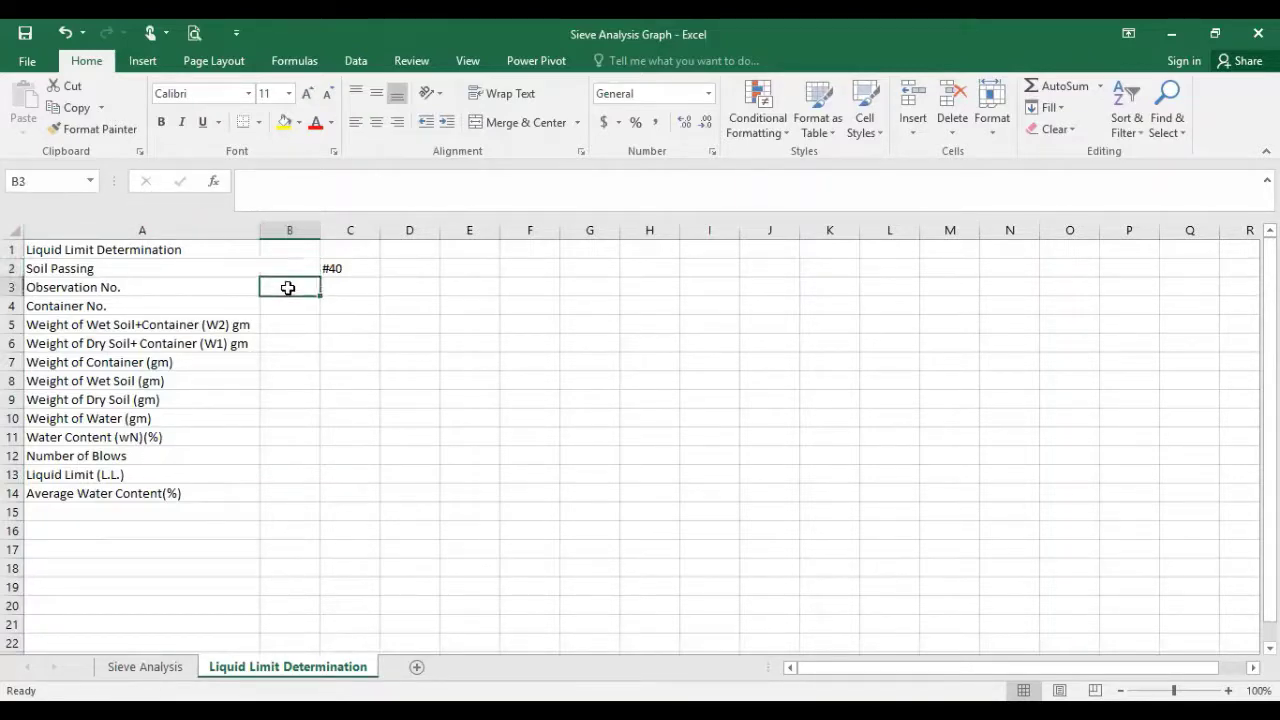
pyautogui.write('1')
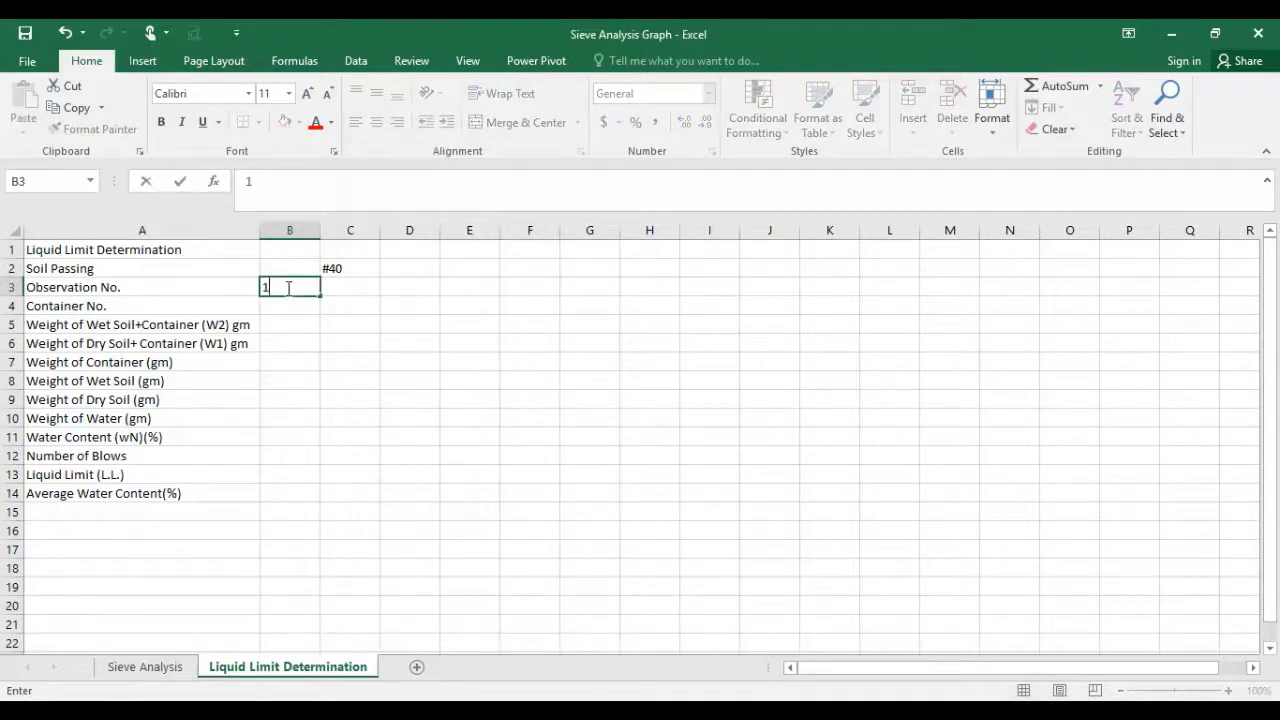
pyautogui.click(349, 290)
pyautogui.write('2')
pyautogui.click(430, 287)
pyautogui.write('3')
pyautogui.click(438, 365)
# Enter the container numbers SM-58, SM-43 and SM-34 in cells B4, C4 and D4.
pyautogui.click(294, 308)
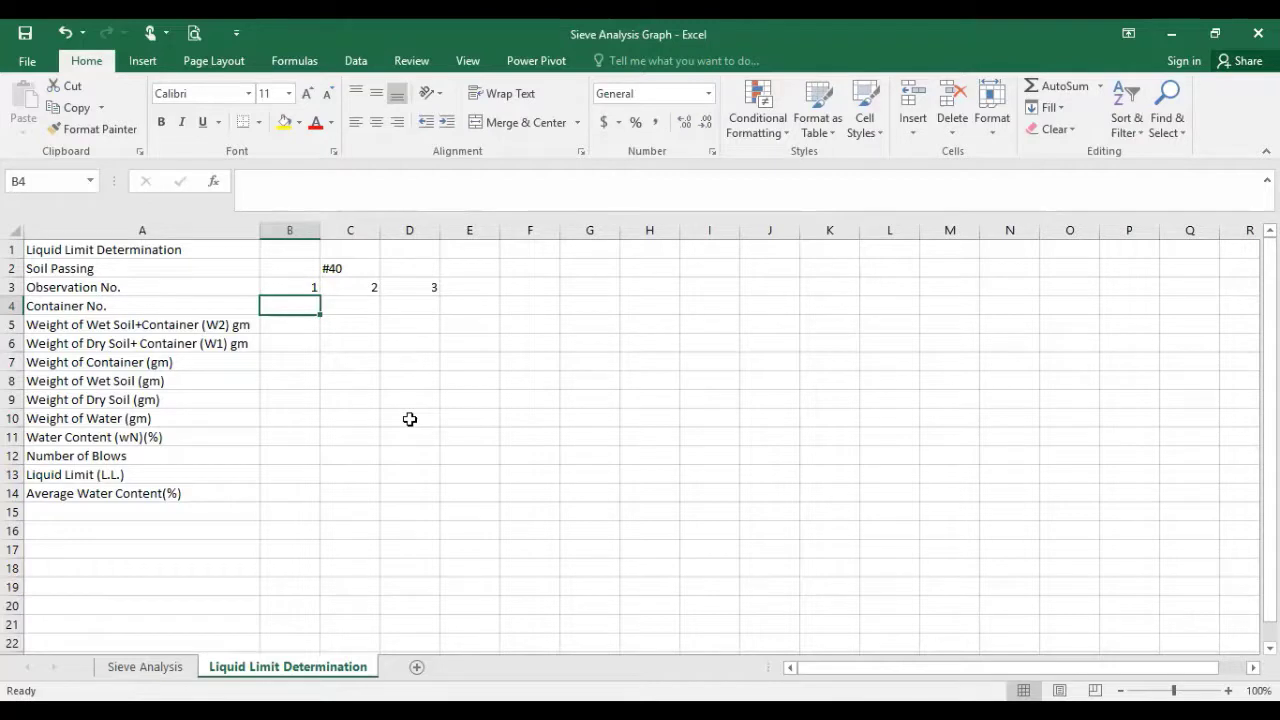
pyautogui.write('SM-58')
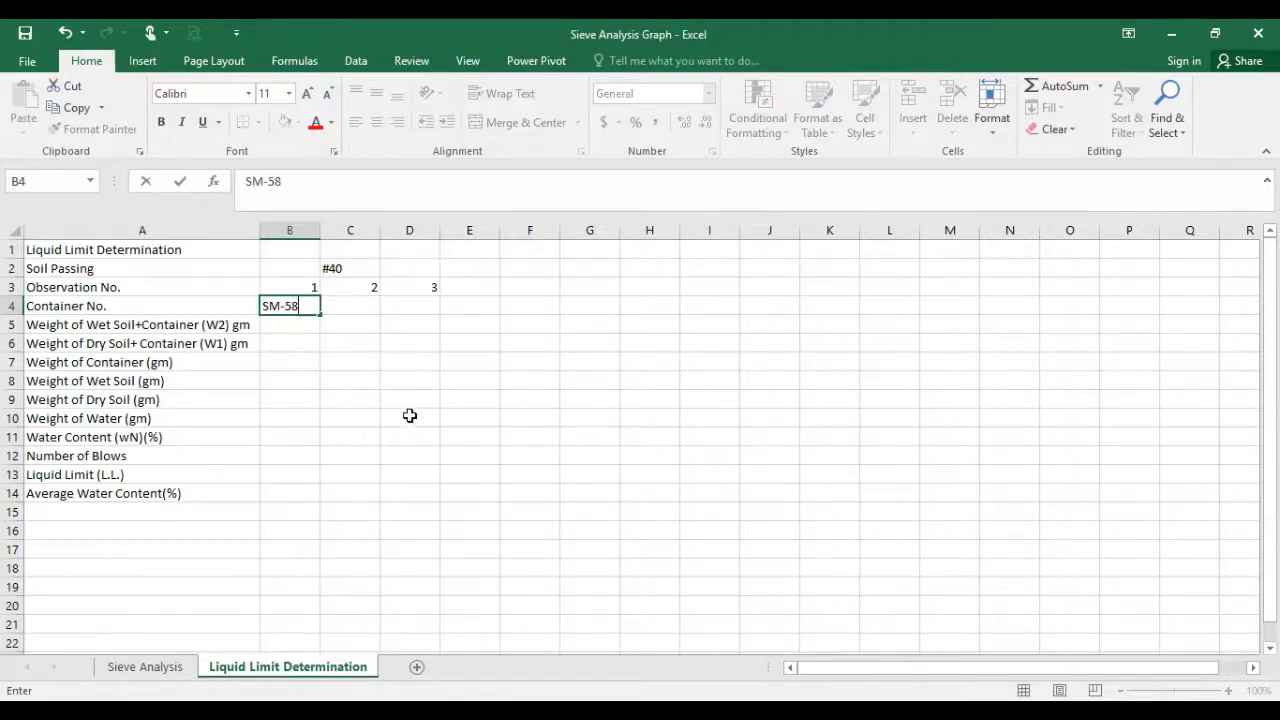
pyautogui.click(349, 299)
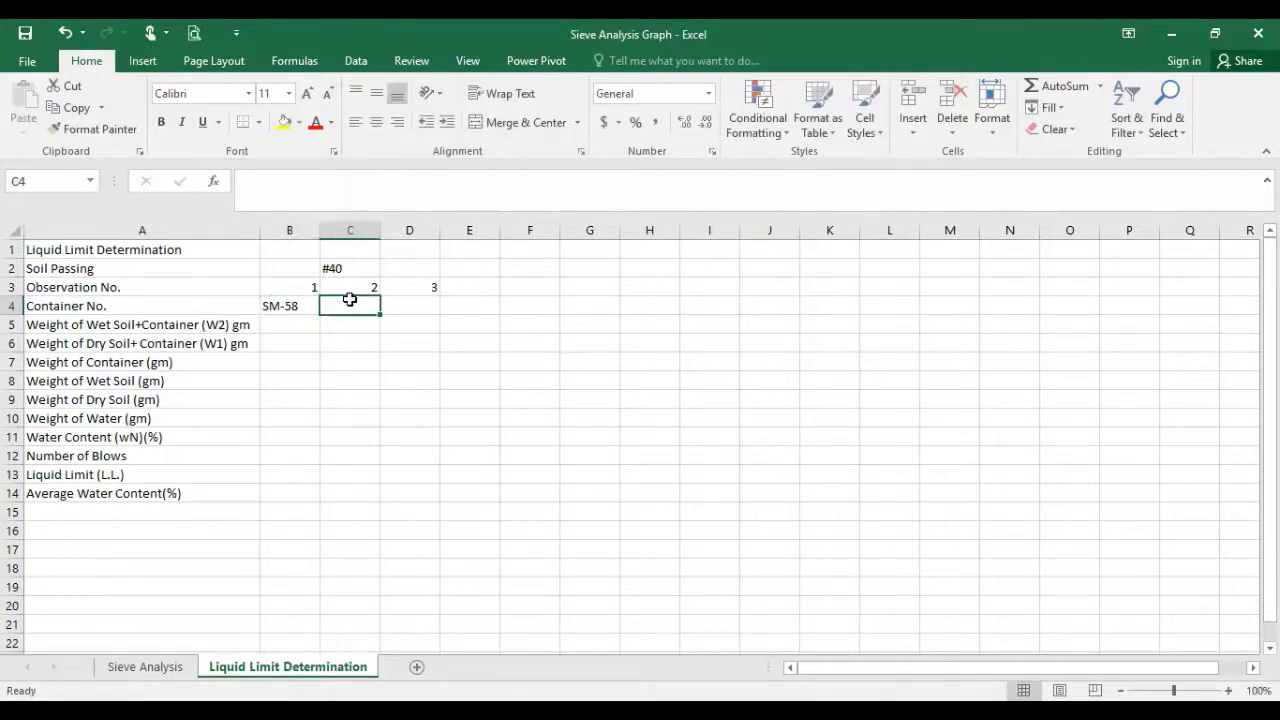
pyautogui.write('SM-43')
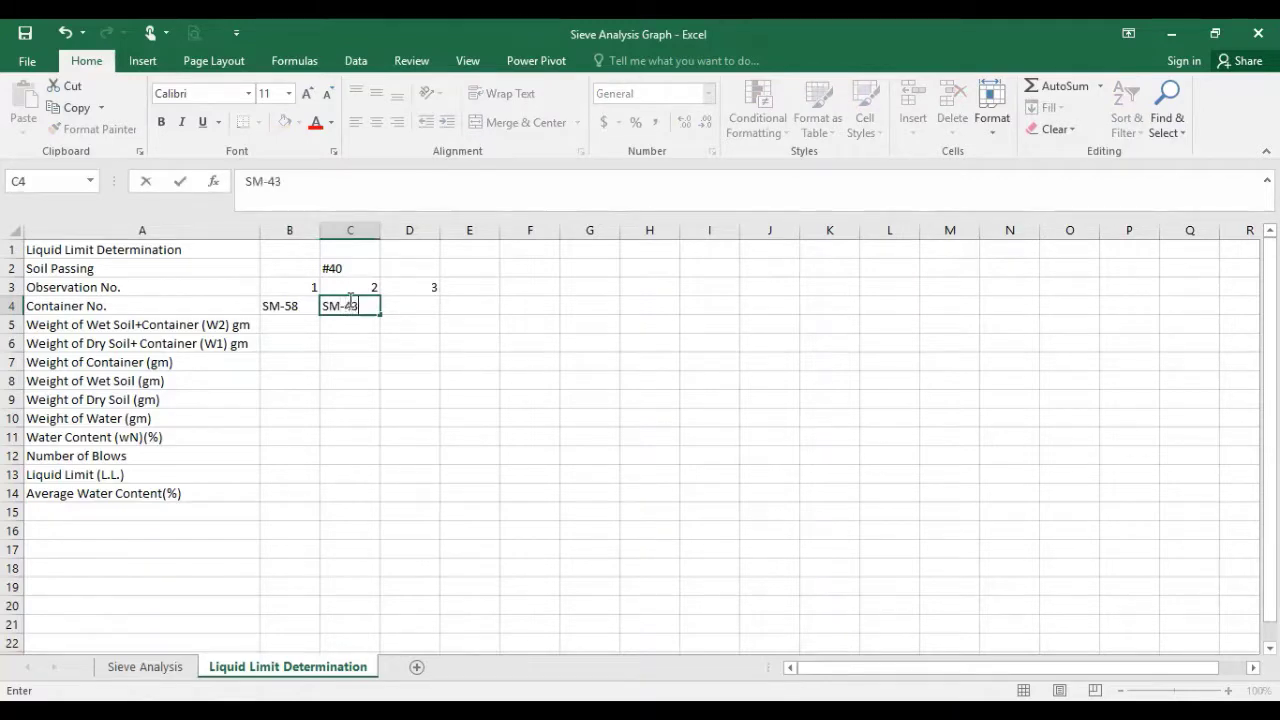
pyautogui.click(408, 314)
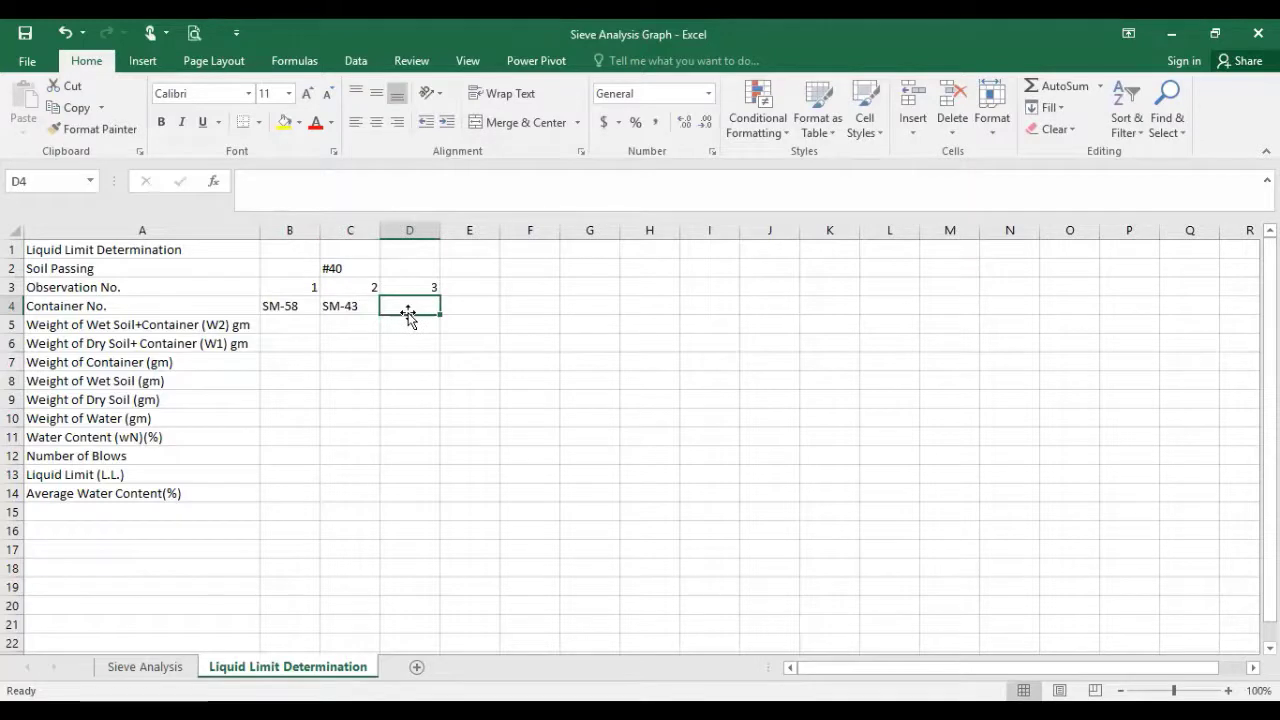
pyautogui.write('SM-34')
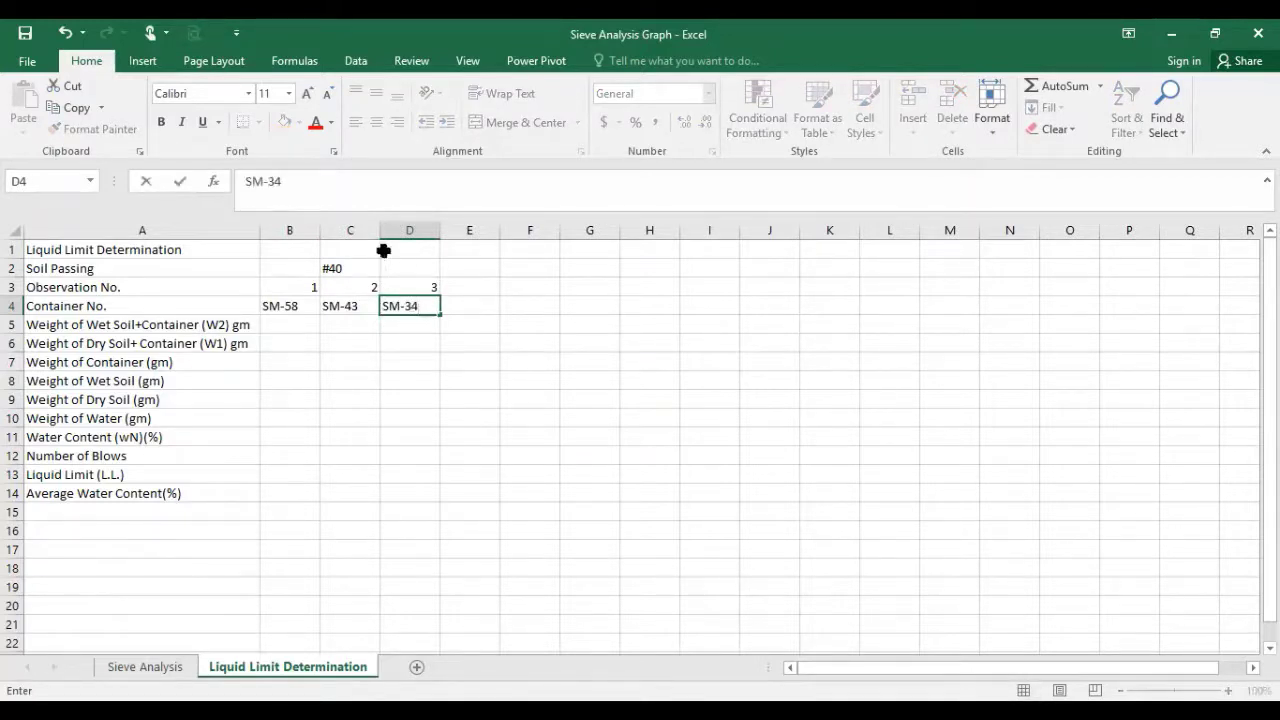
pyautogui.click(285, 320)
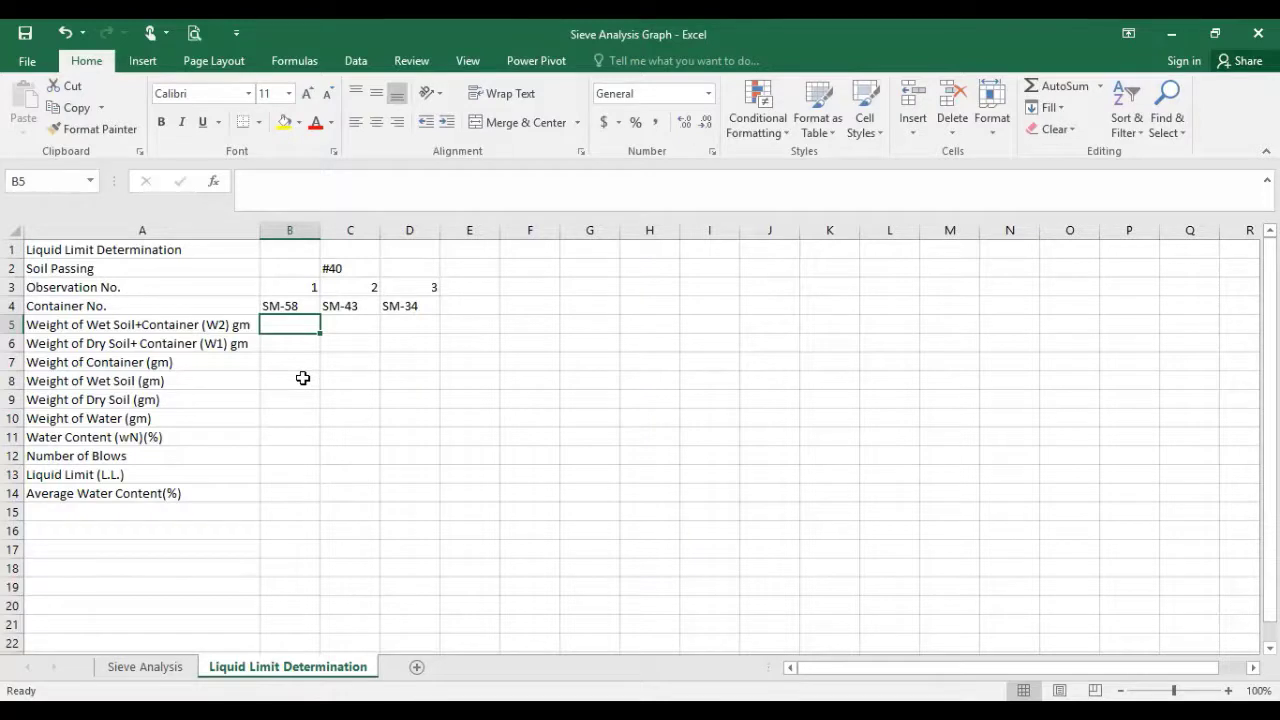
# Enter the wet soil plus container weights 30, 30 and 34 in cells B5, C5 and D5.
pyautogui.write('28')
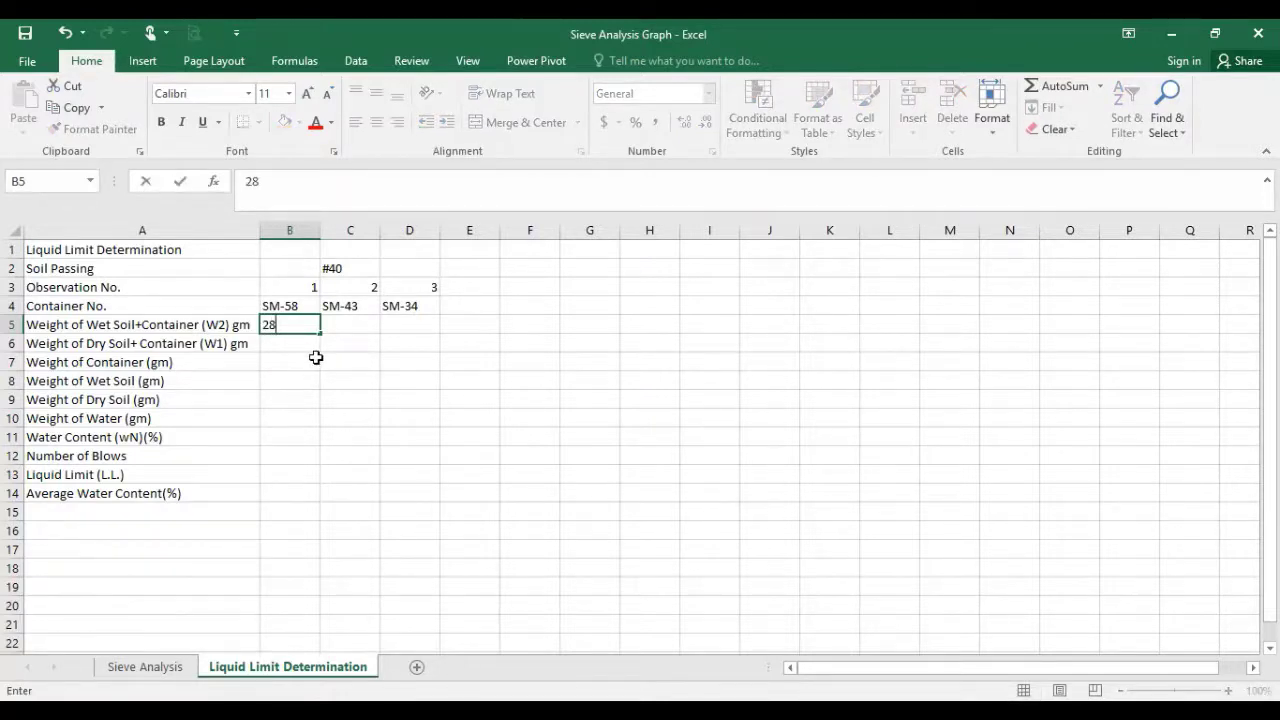
pyautogui.press('BackSpace')
pyautogui.press('BackSpace')
pyautogui.write('393')
pyautogui.press('BackSpace')
pyautogui.press('BackSpace')
pyautogui.write('0')
pyautogui.click(358, 327)
pyautogui.write('30')
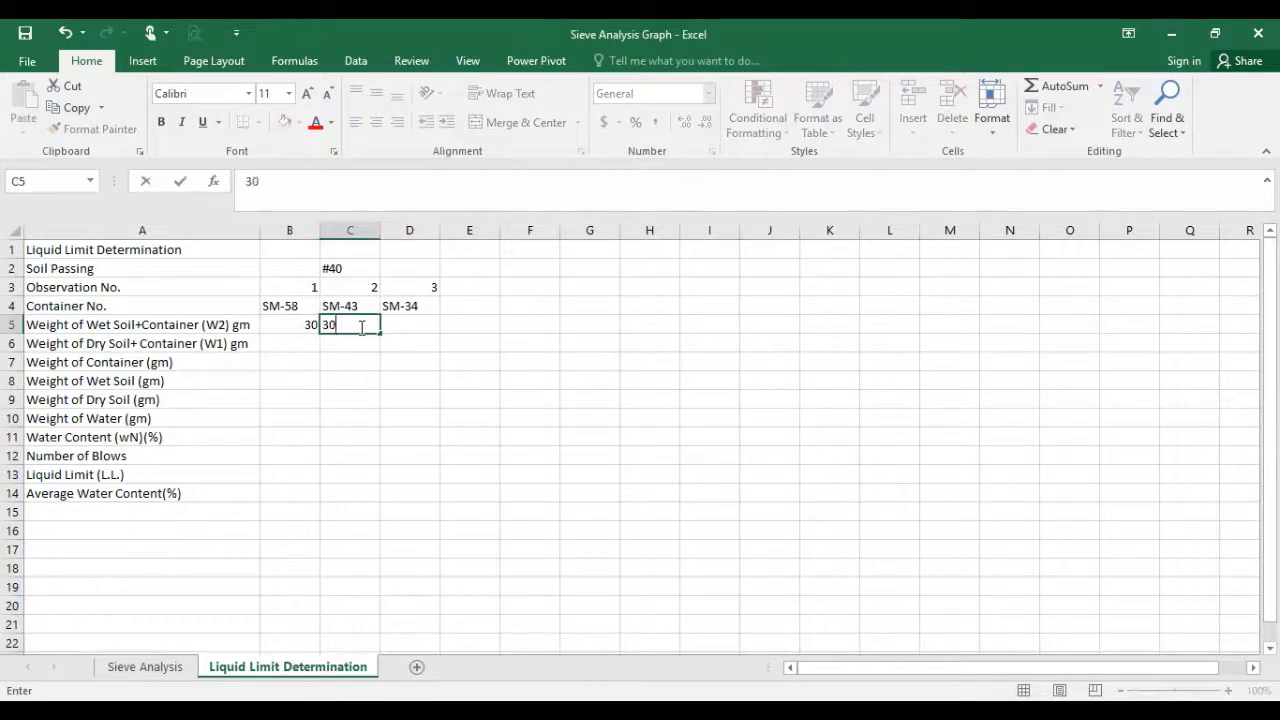
pyautogui.click(430, 328)
pyautogui.write('32')
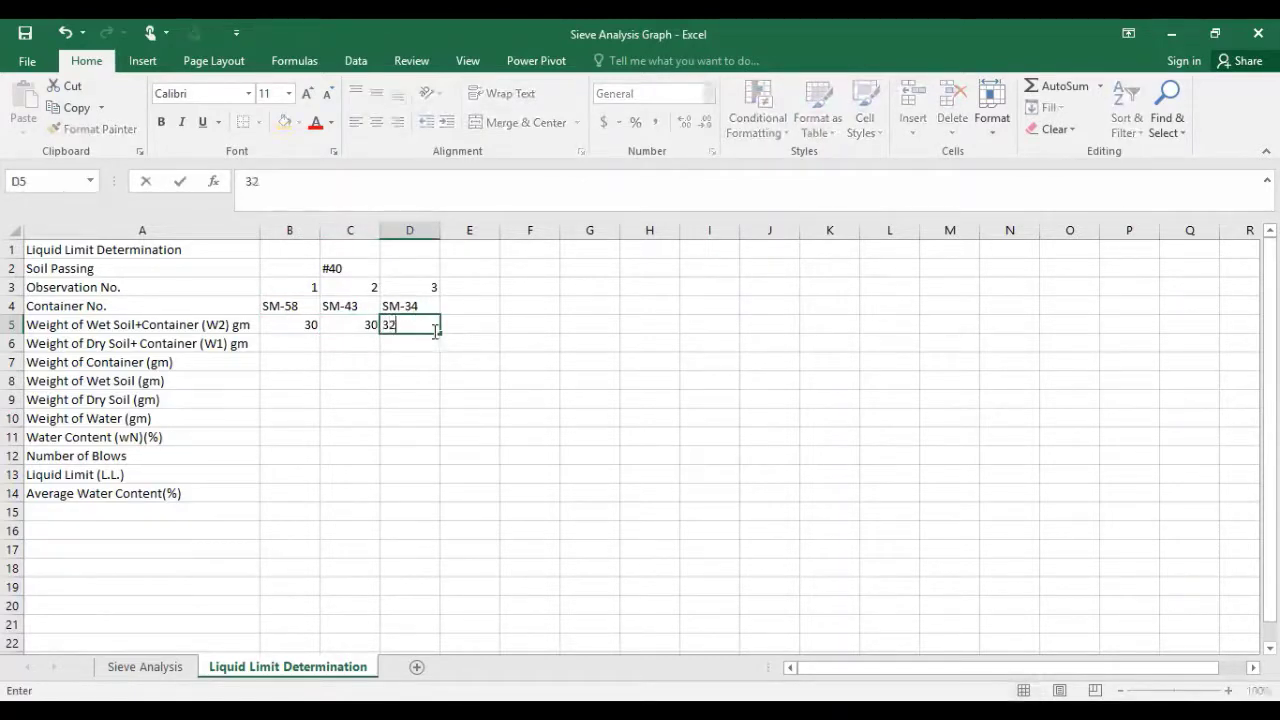
pyautogui.press('BackSpace')
pyautogui.write('4')
# Enter the dry soil plus container weights 28, 28 and 30 in cells B6, C6 and D6.
pyautogui.click(280, 342)
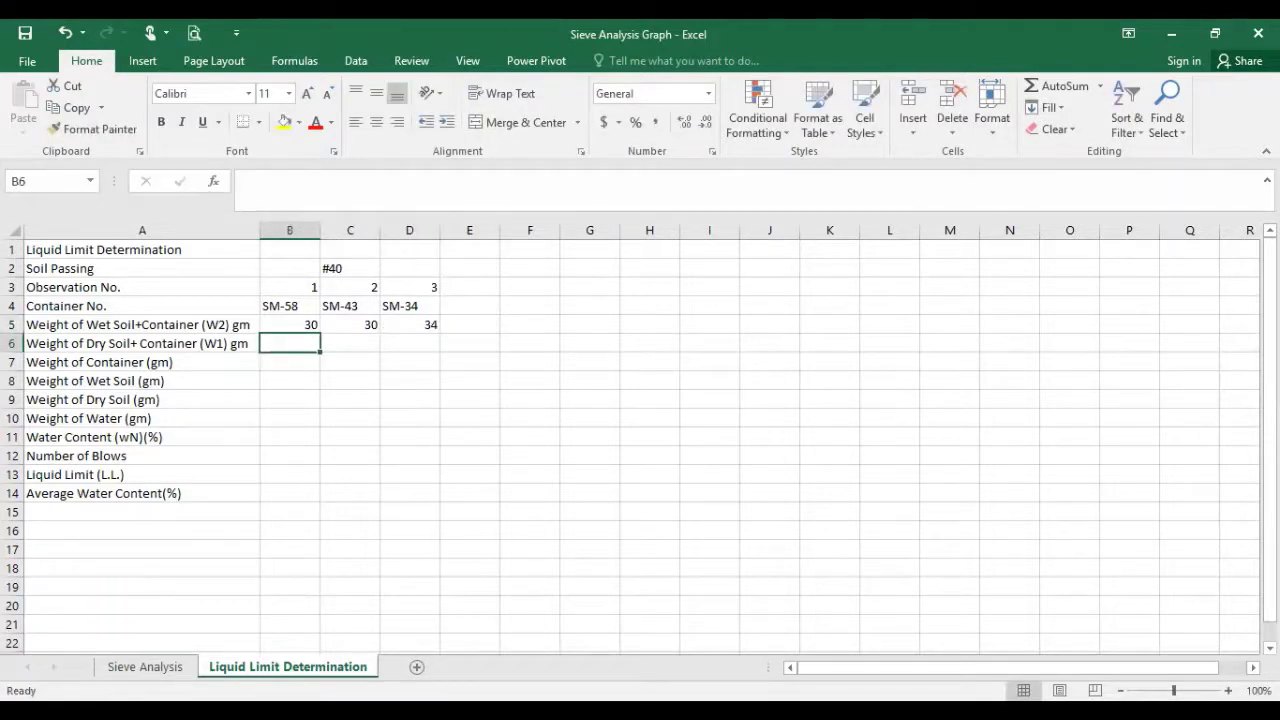
pyautogui.write('28')
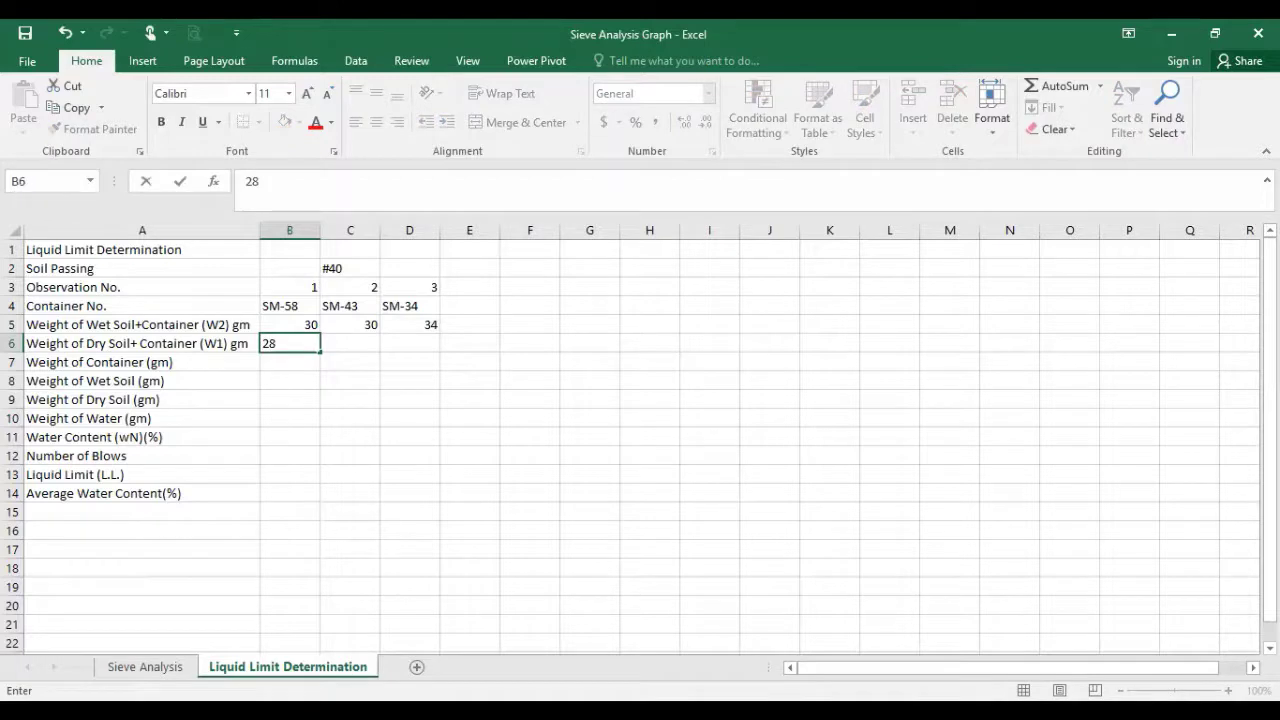
pyautogui.click(362, 346)
pyautogui.write('28')
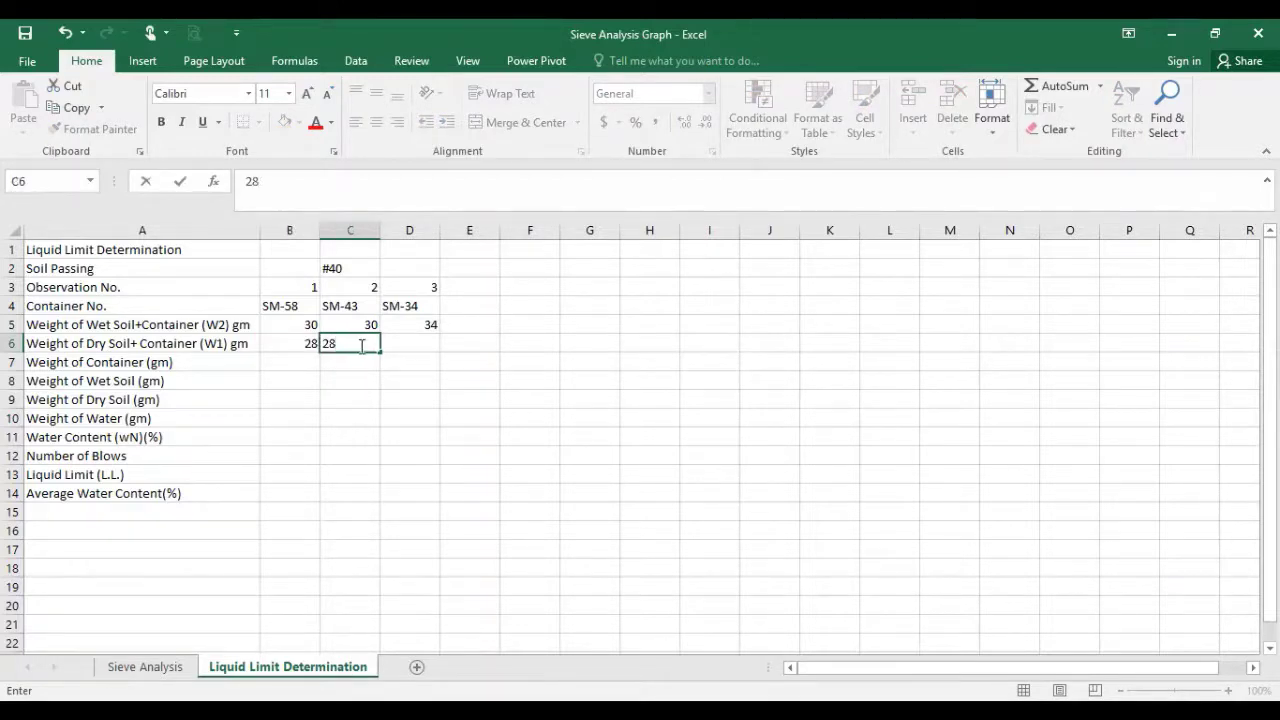
pyautogui.click(424, 341)
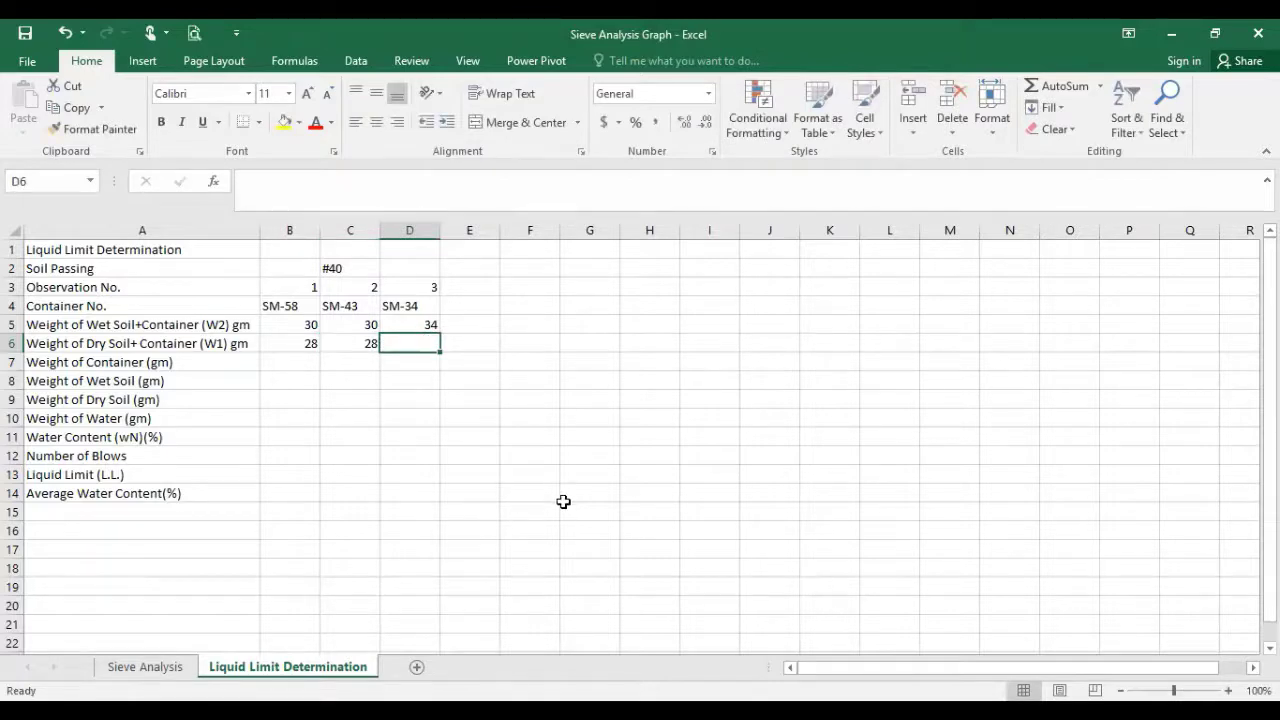
pyautogui.write('30')
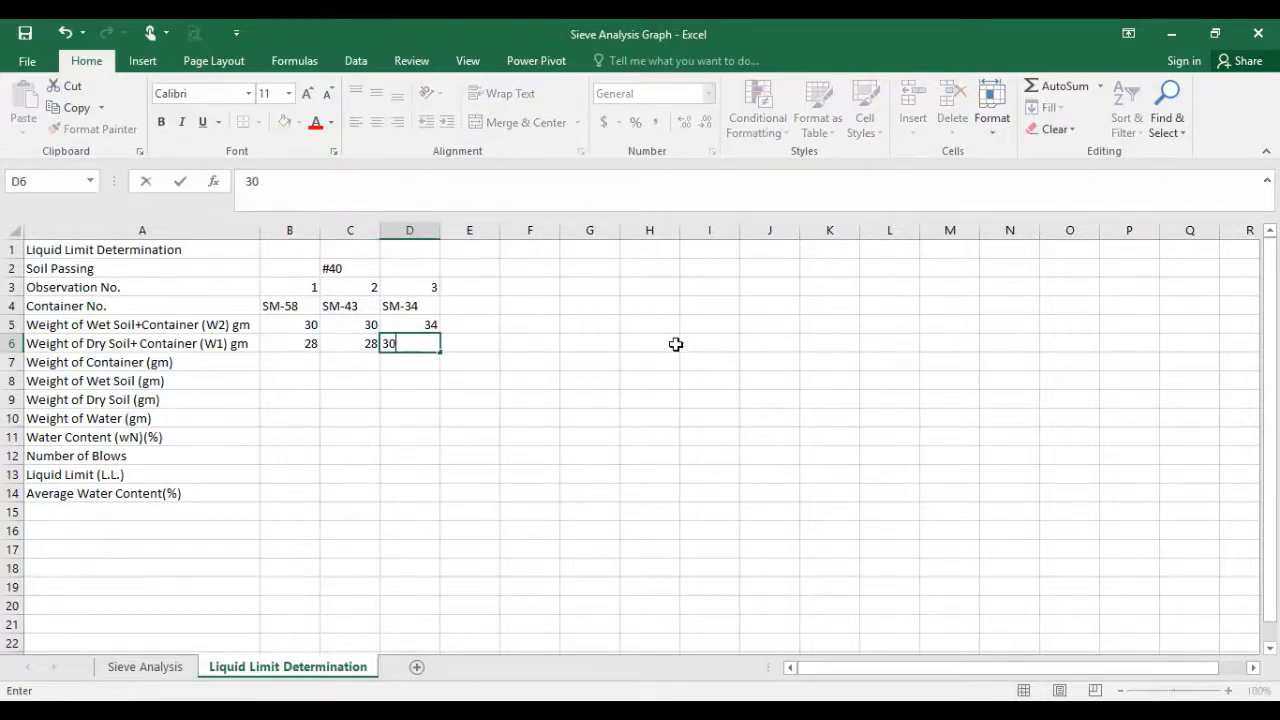
# Enter the container weights 16, 16 and 18 in cells B7, C7 and D7.
pyautogui.click(288, 434)
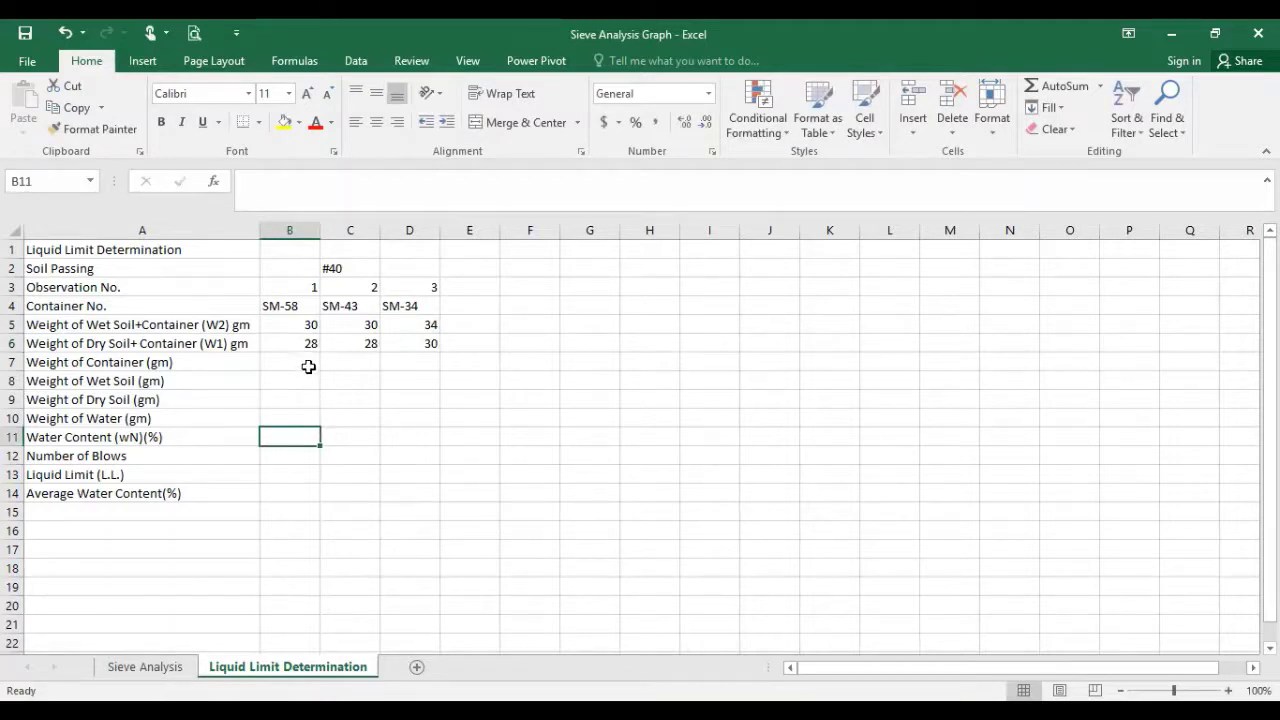
pyautogui.click(308, 364)
pyautogui.write('16')
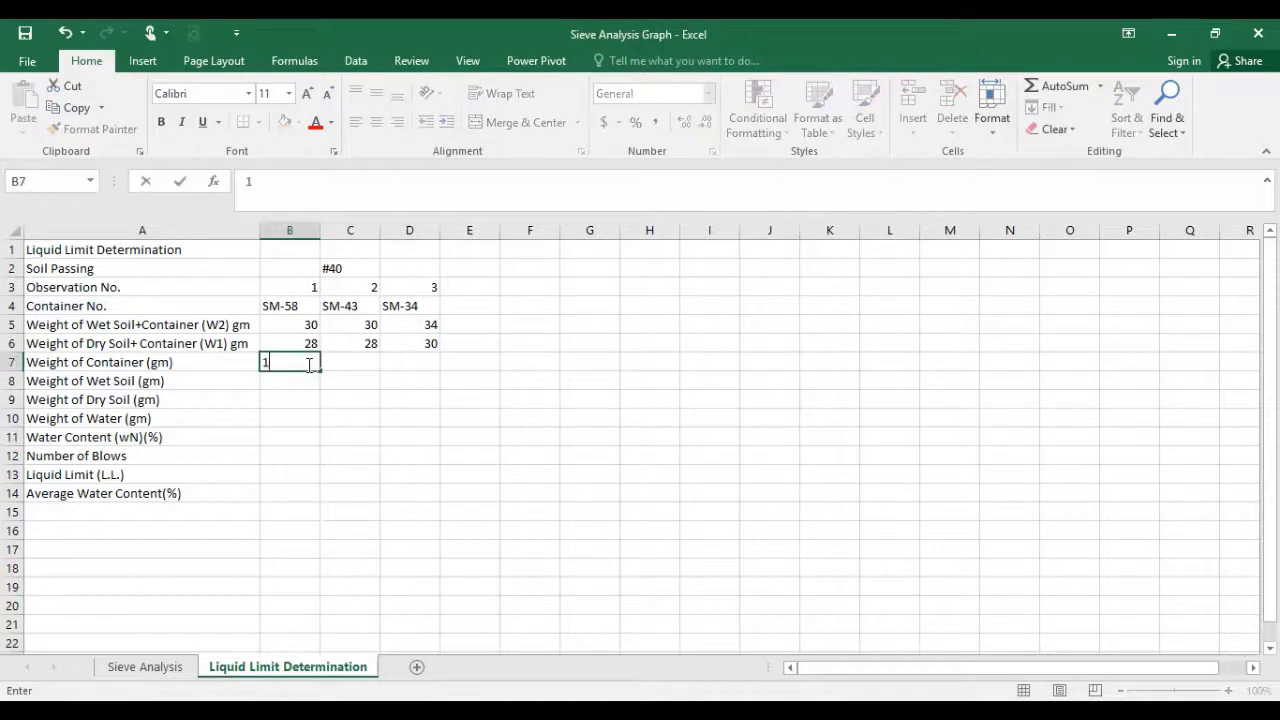
pyautogui.click(363, 363)
pyautogui.write('1')
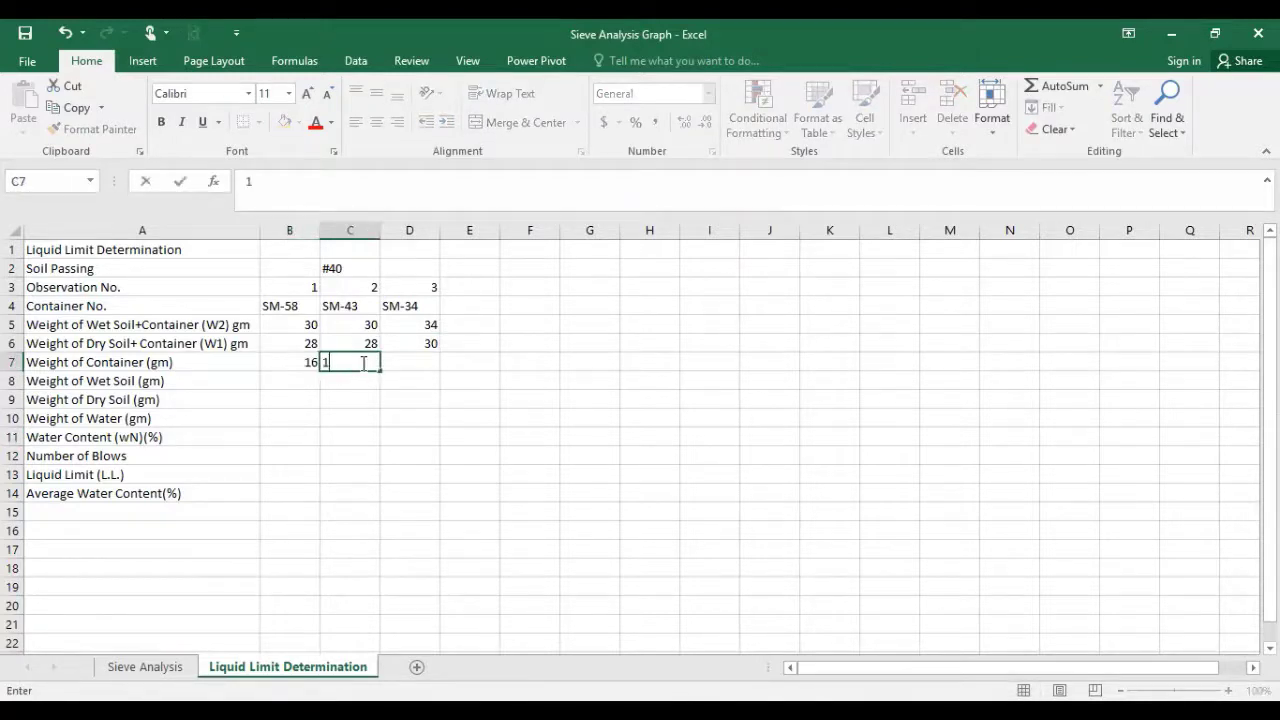
pyautogui.write('6')
pyautogui.click(436, 364)
pyautogui.write('18')
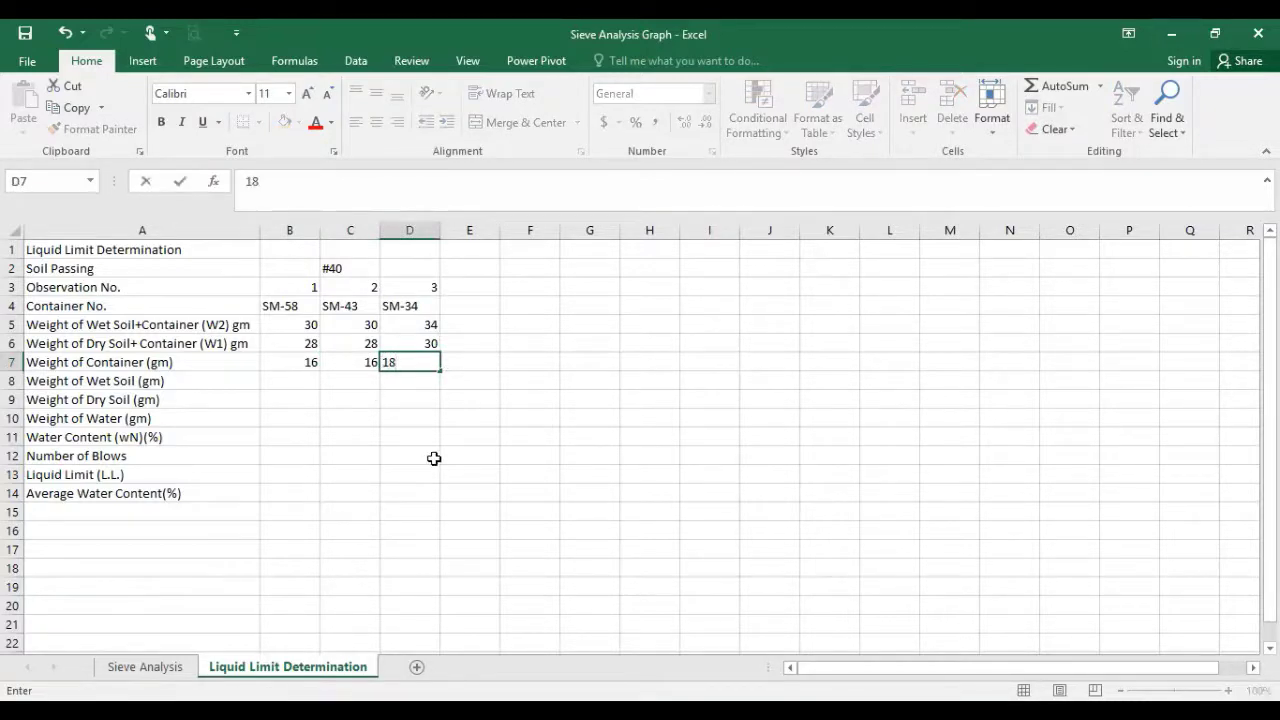
# Calculate the first observation's weight of wet soil in cell B8 with the formula =B5-B7.
pyautogui.click(290, 380)
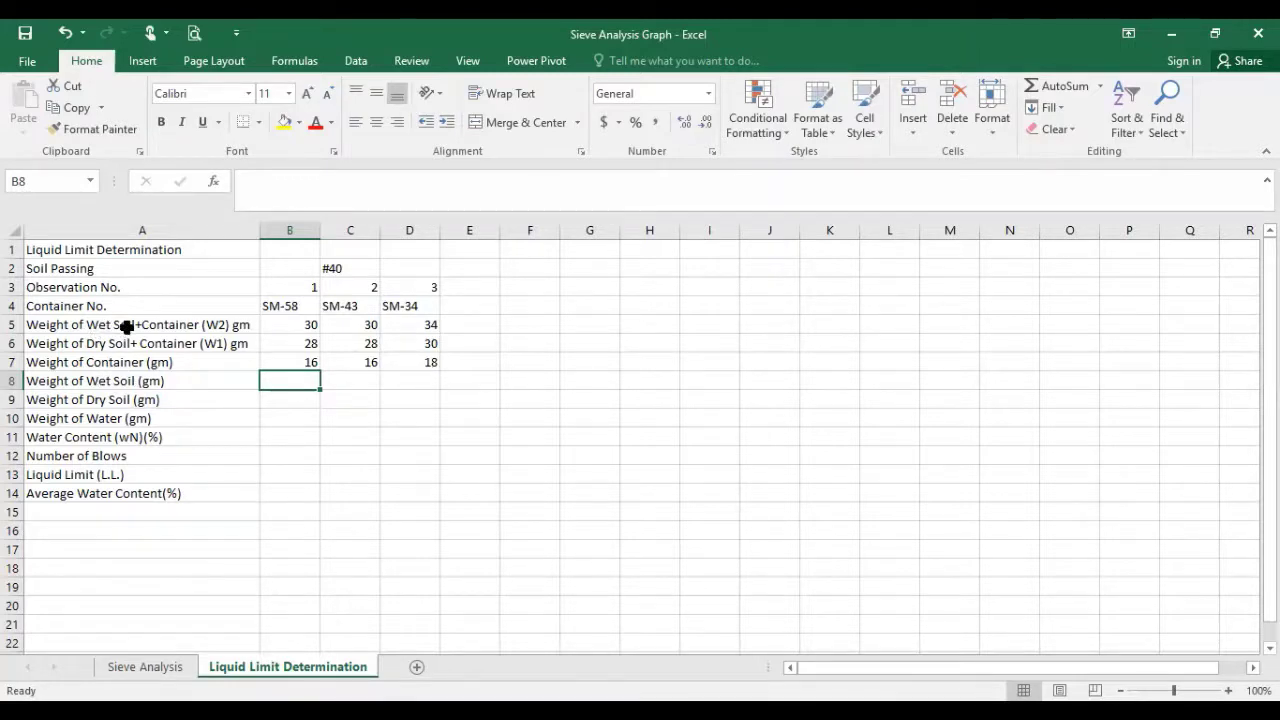
pyautogui.write('=')
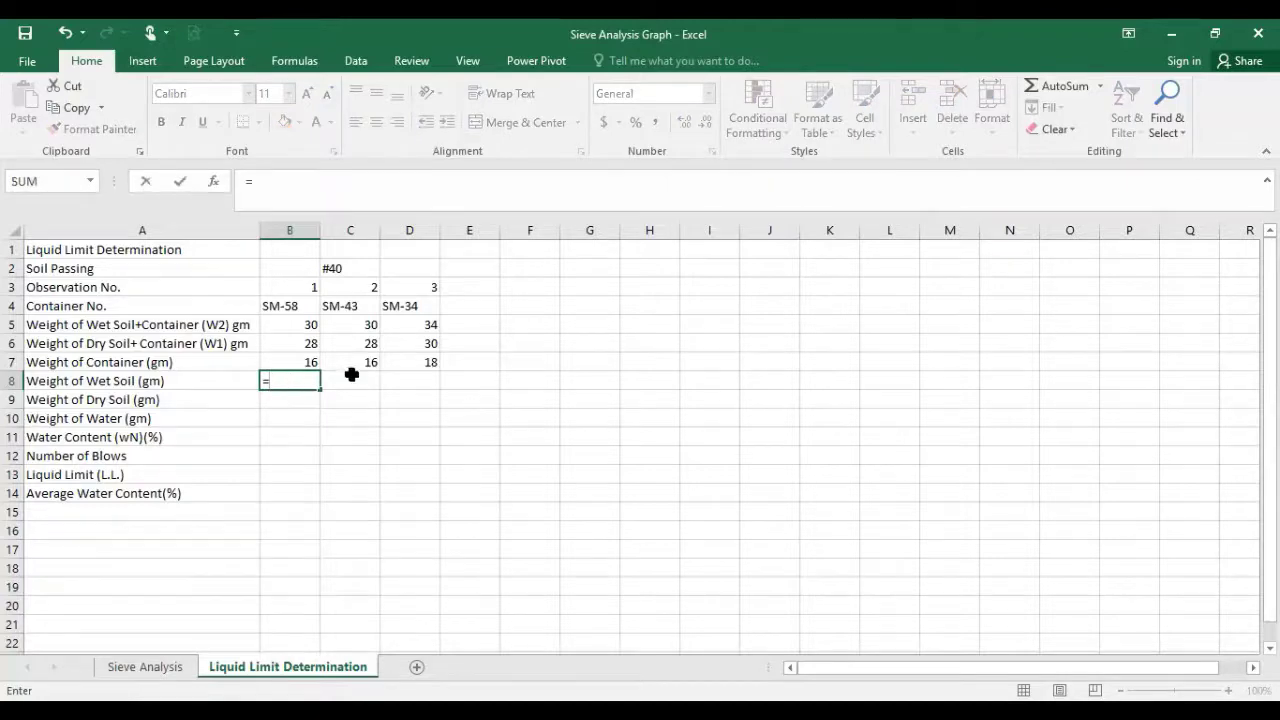
pyautogui.click(312, 325)
pyautogui.write('-')
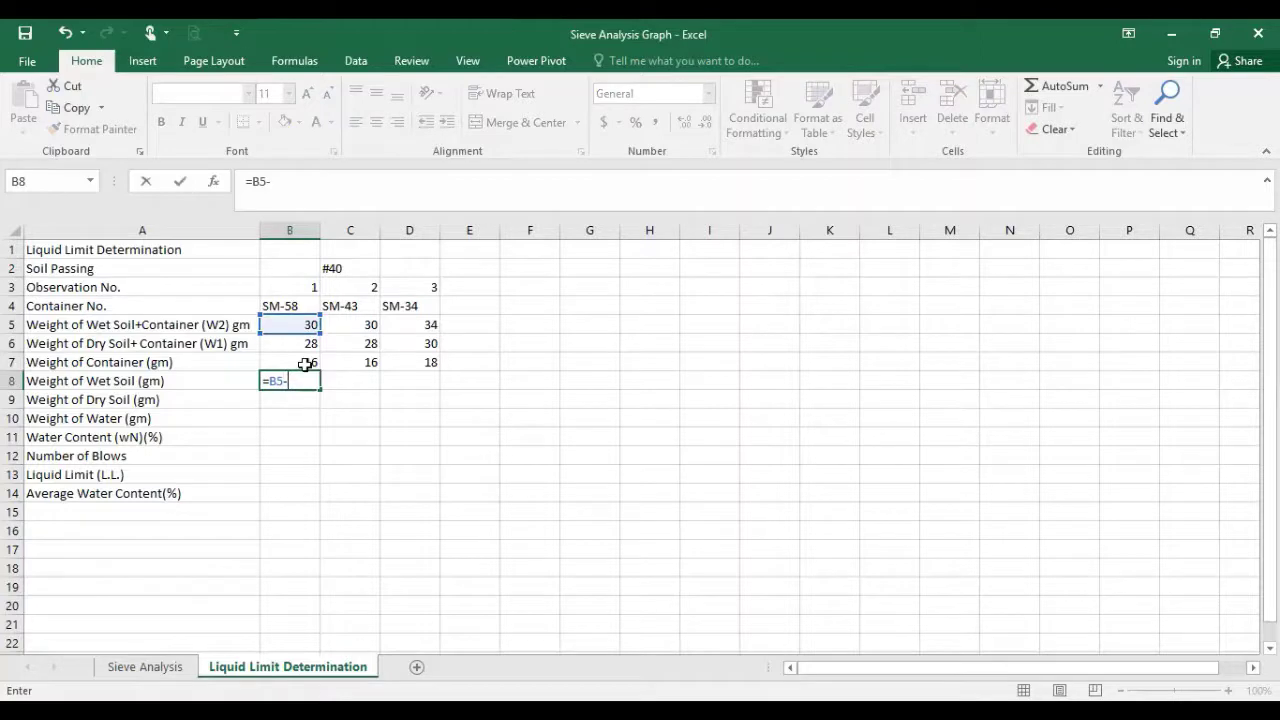
pyautogui.click(283, 362)
pyautogui.press('Return')
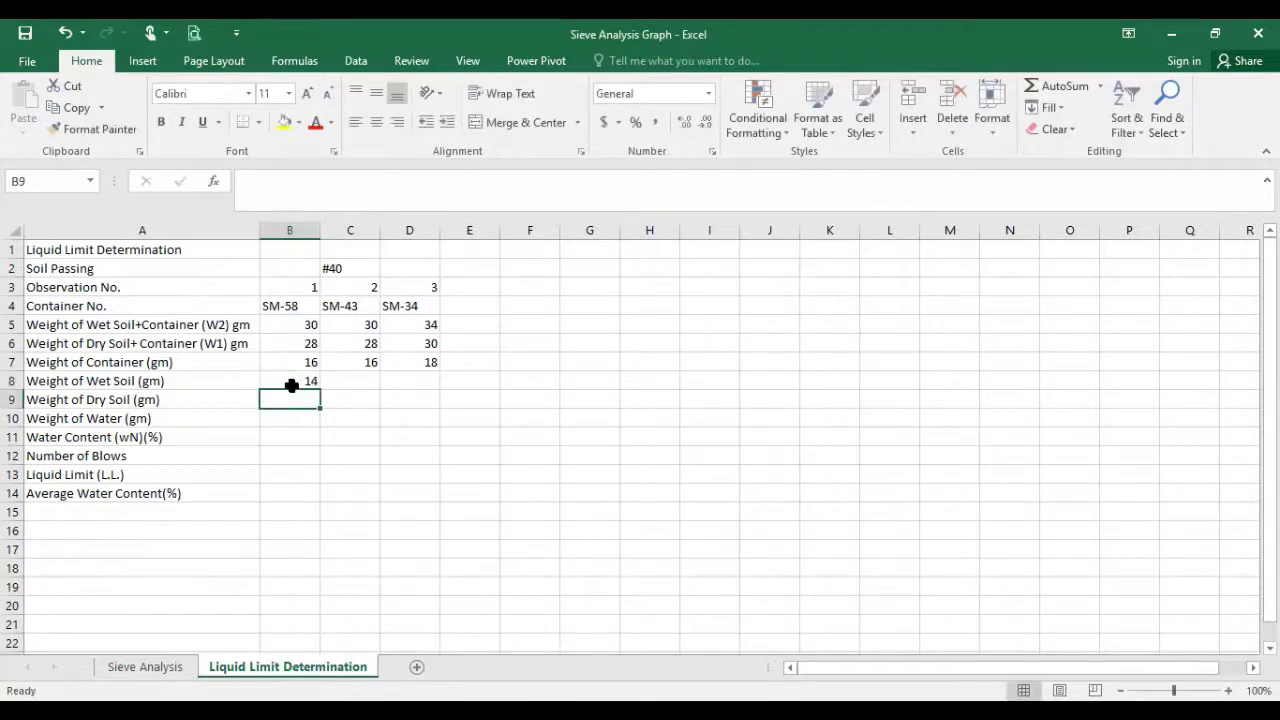
# Copy the wet soil formula from B8 across to C8 and D8 and check the copied formulas.
pyautogui.click(306, 379)
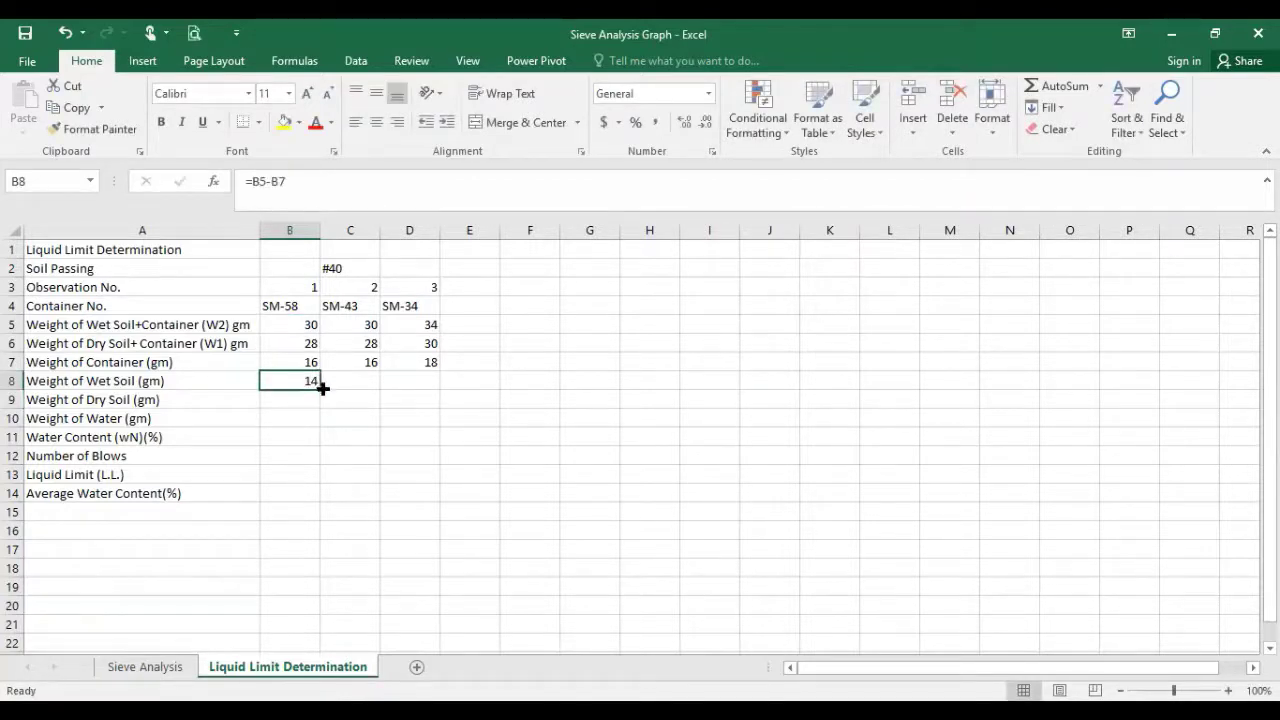
pyautogui.moveTo(330, 388); pyautogui.dragTo(430, 382)
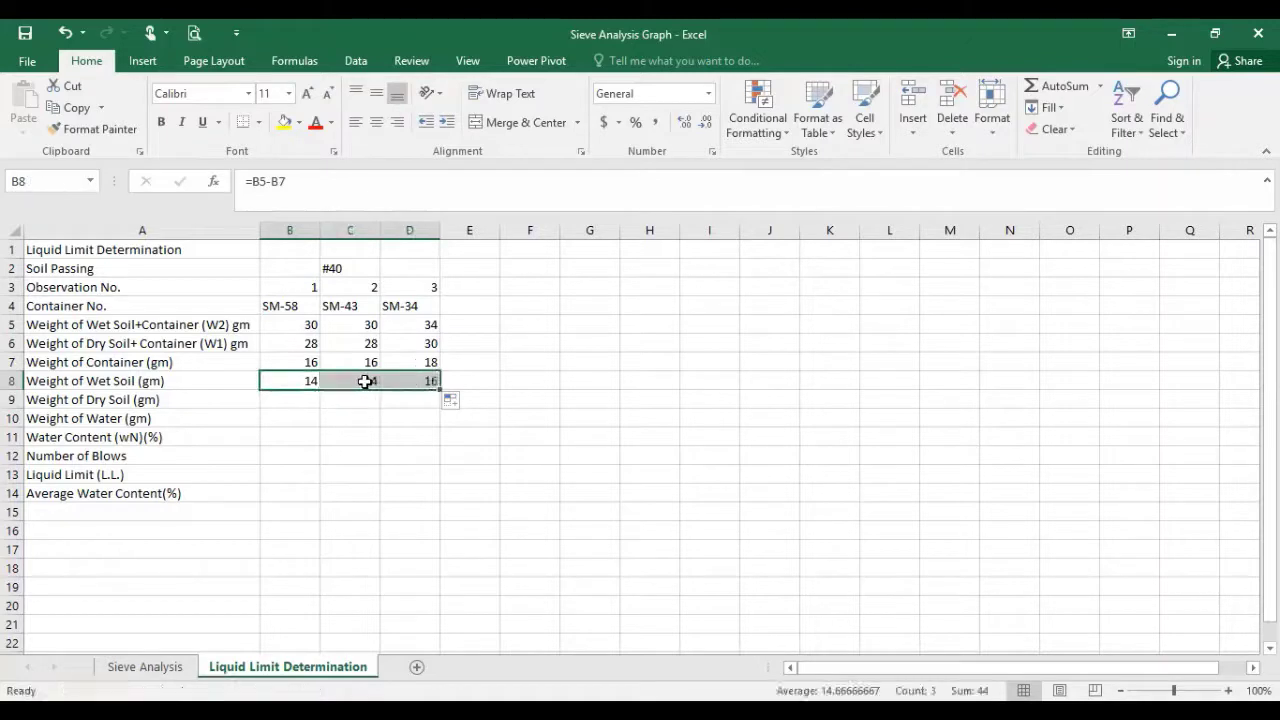
pyautogui.click(366, 381)
pyautogui.doubleClick(366, 381)
pyautogui.click(395, 381)
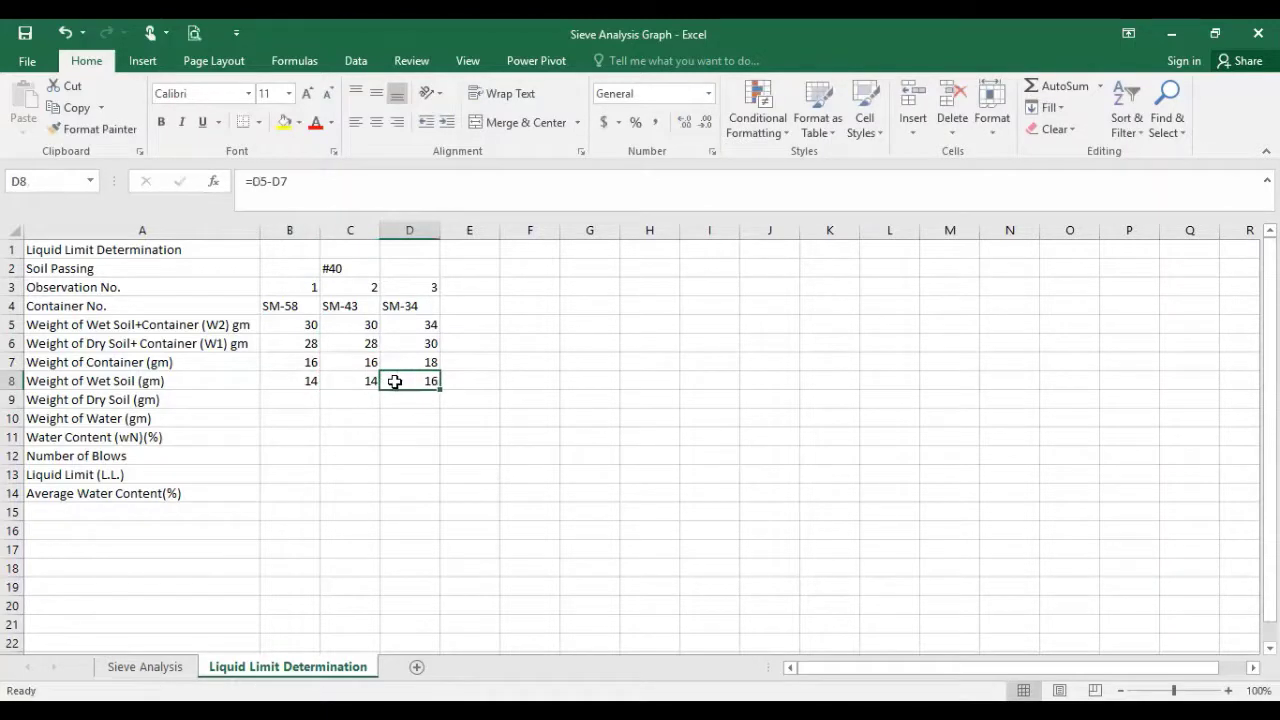
# End the interrupted code execution to dismiss the Visual Basic message.
pyautogui.click(300, 401)
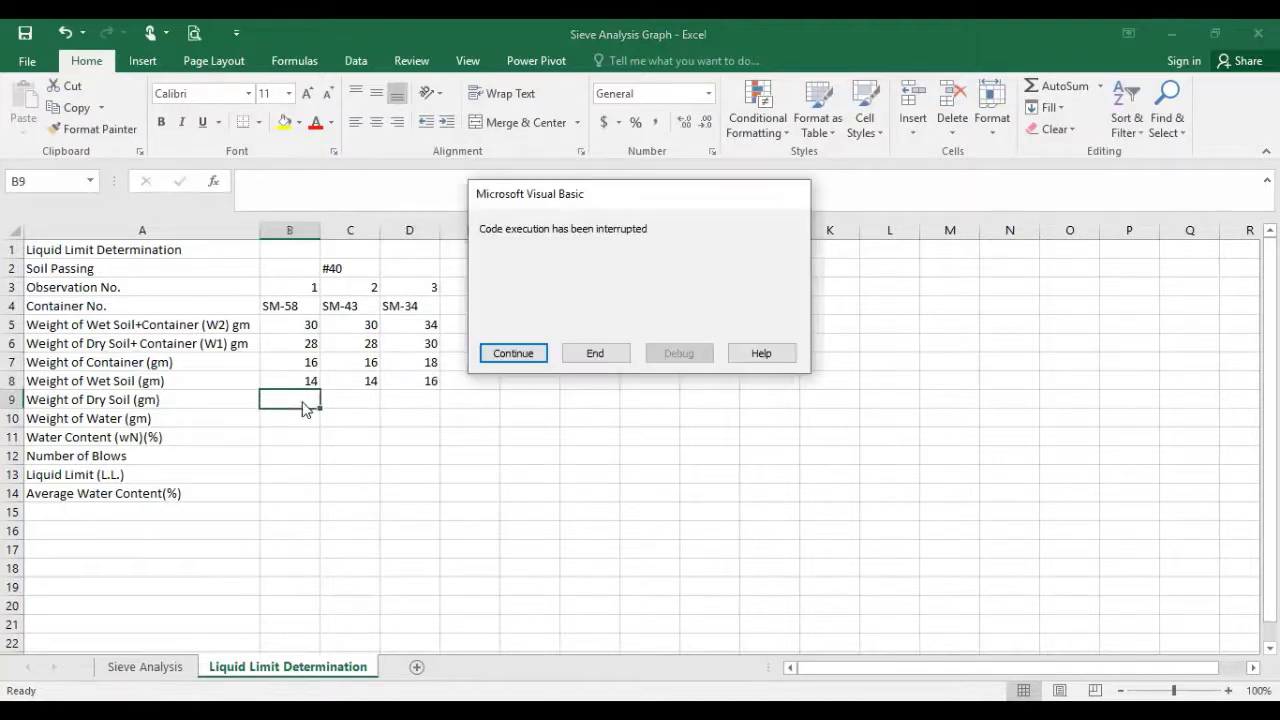
pyautogui.click(755, 358)
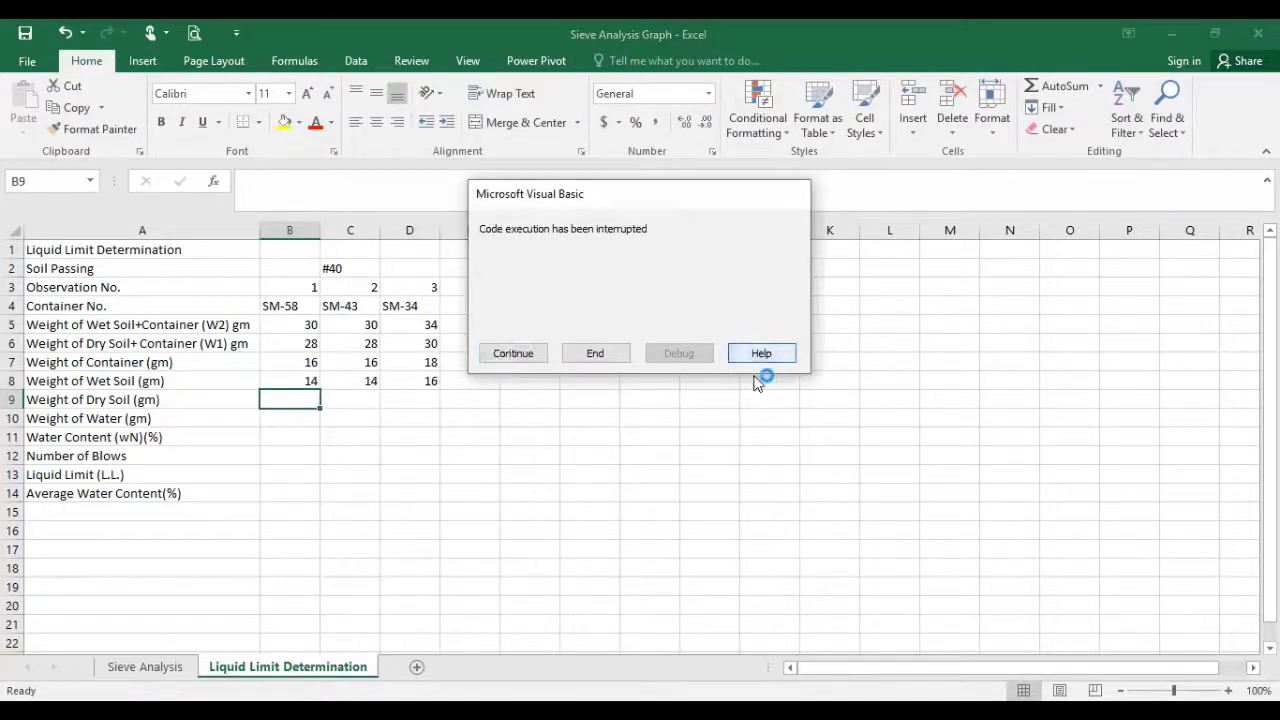
pyautogui.click(613, 358)
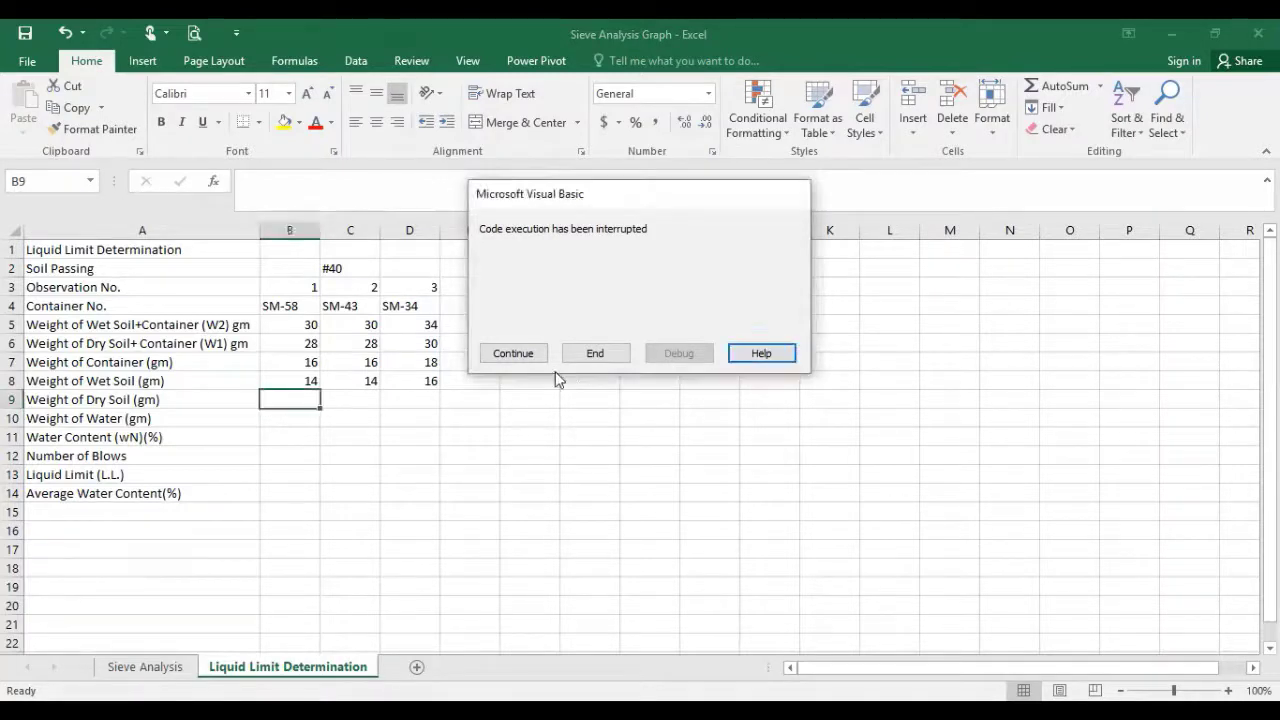
pyautogui.click(568, 356)
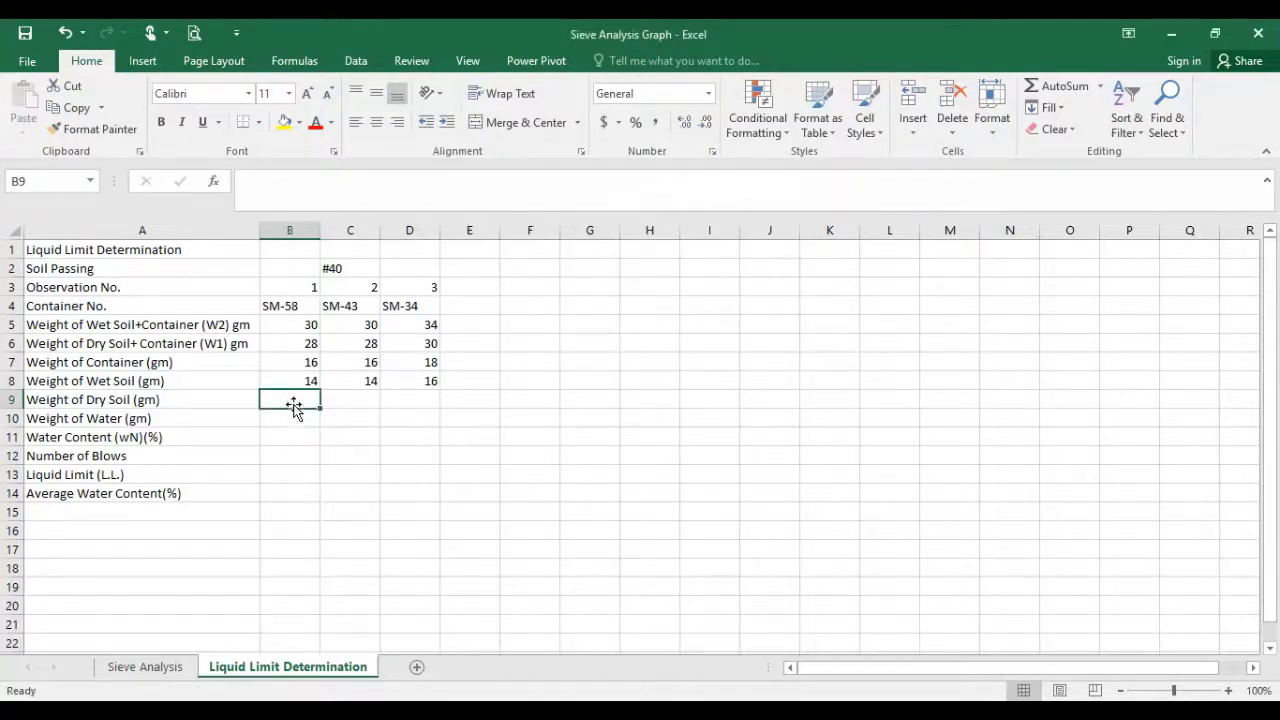
# Calculate the first observation's weight of dry soil in cell B9 with the formula =B6-B7.
pyautogui.write('=')
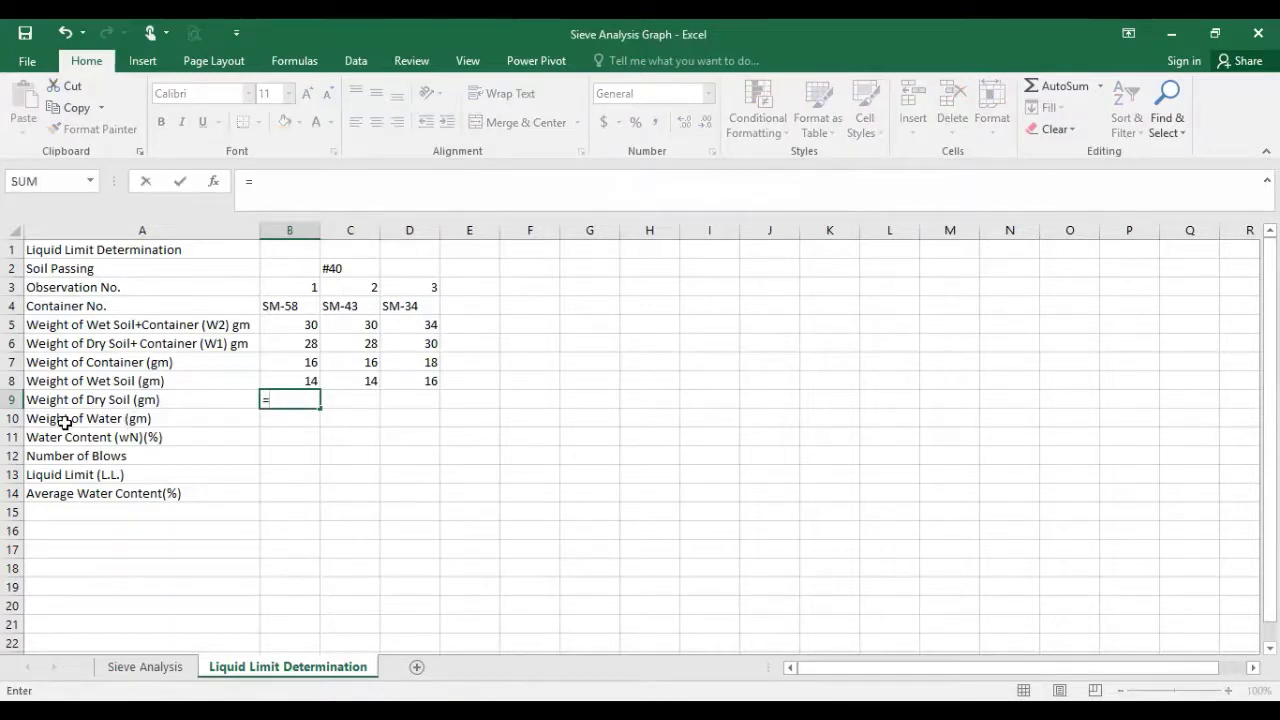
pyautogui.click(192, 345)
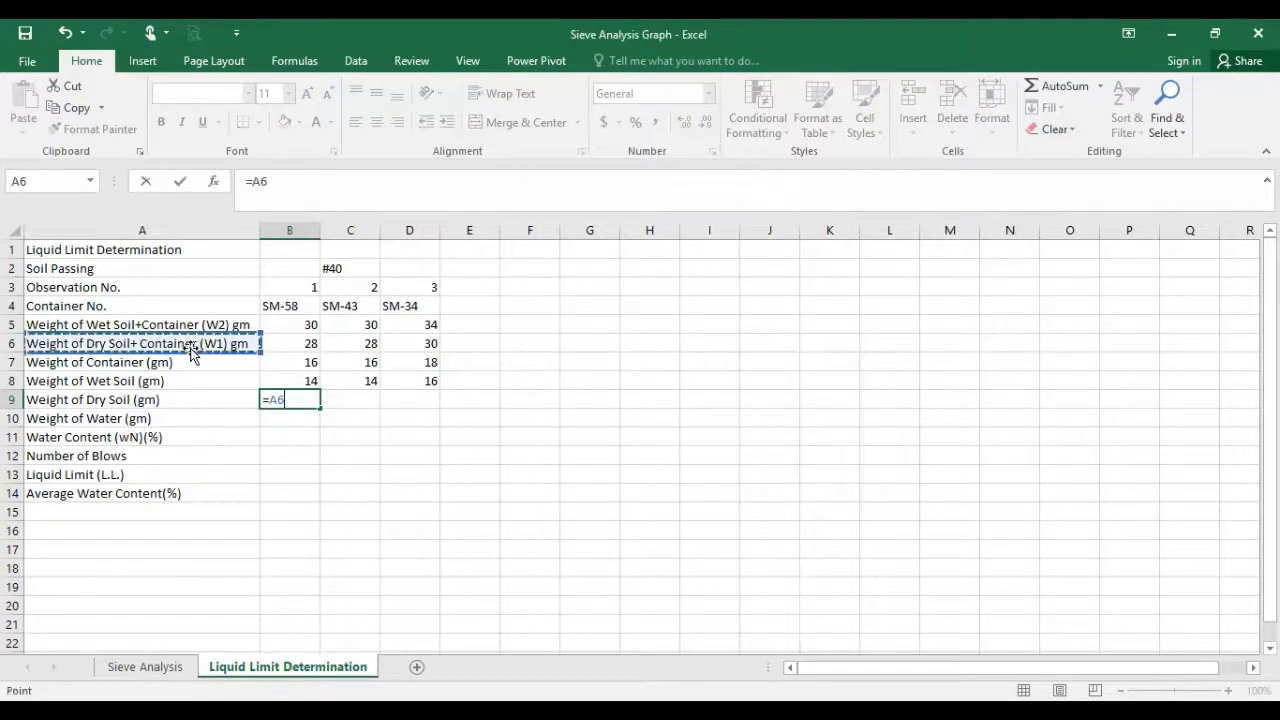
pyautogui.press('BackSpace')
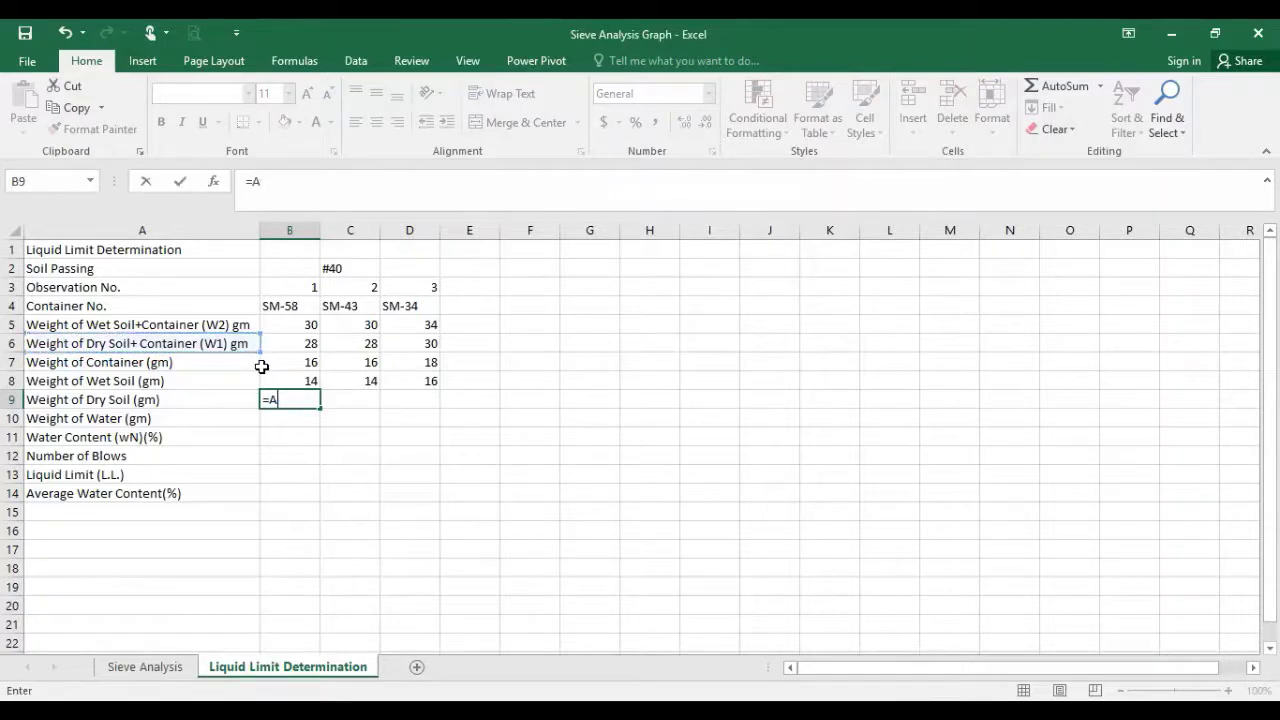
pyautogui.press('BackSpace')
pyautogui.click(291, 343)
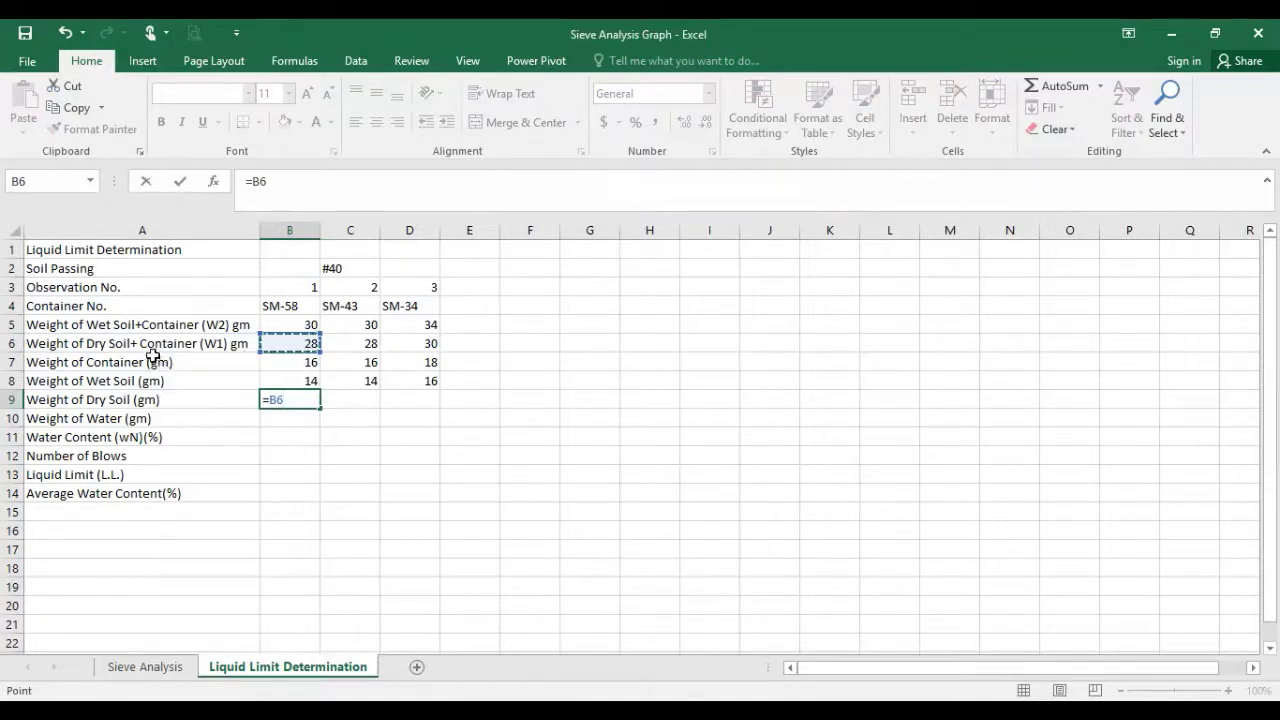
pyautogui.click(288, 362)
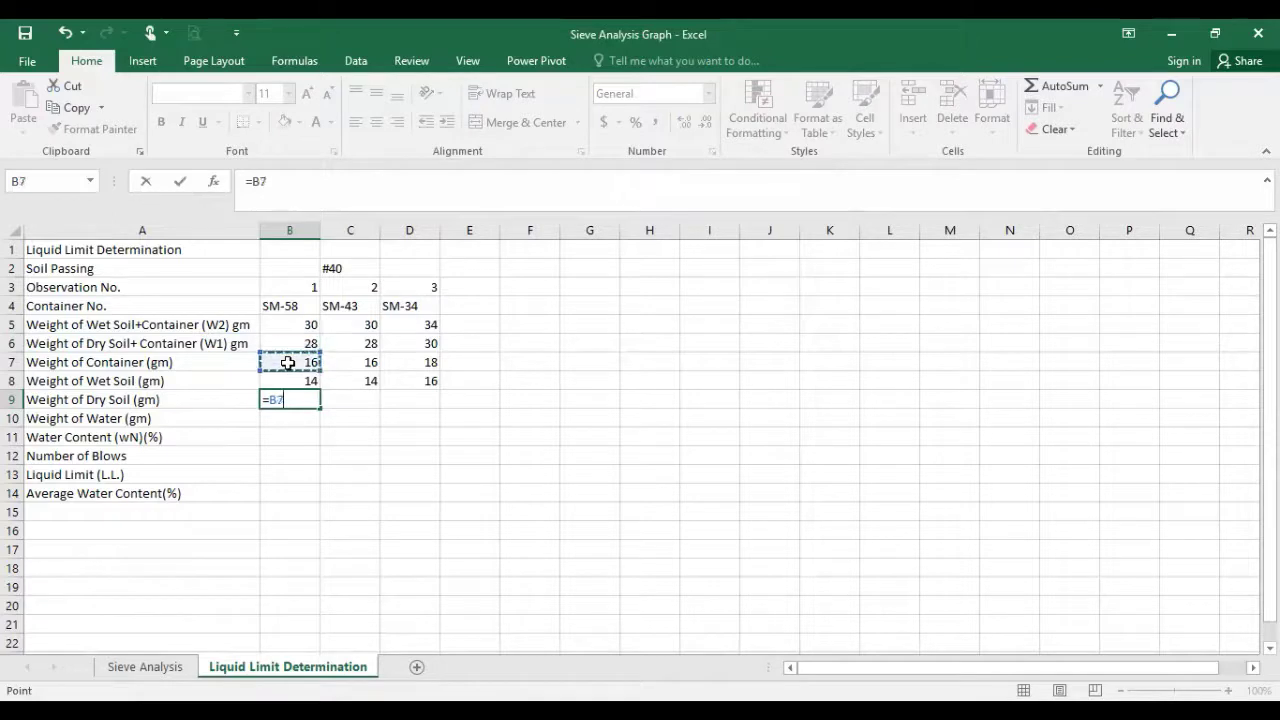
pyautogui.click(300, 346)
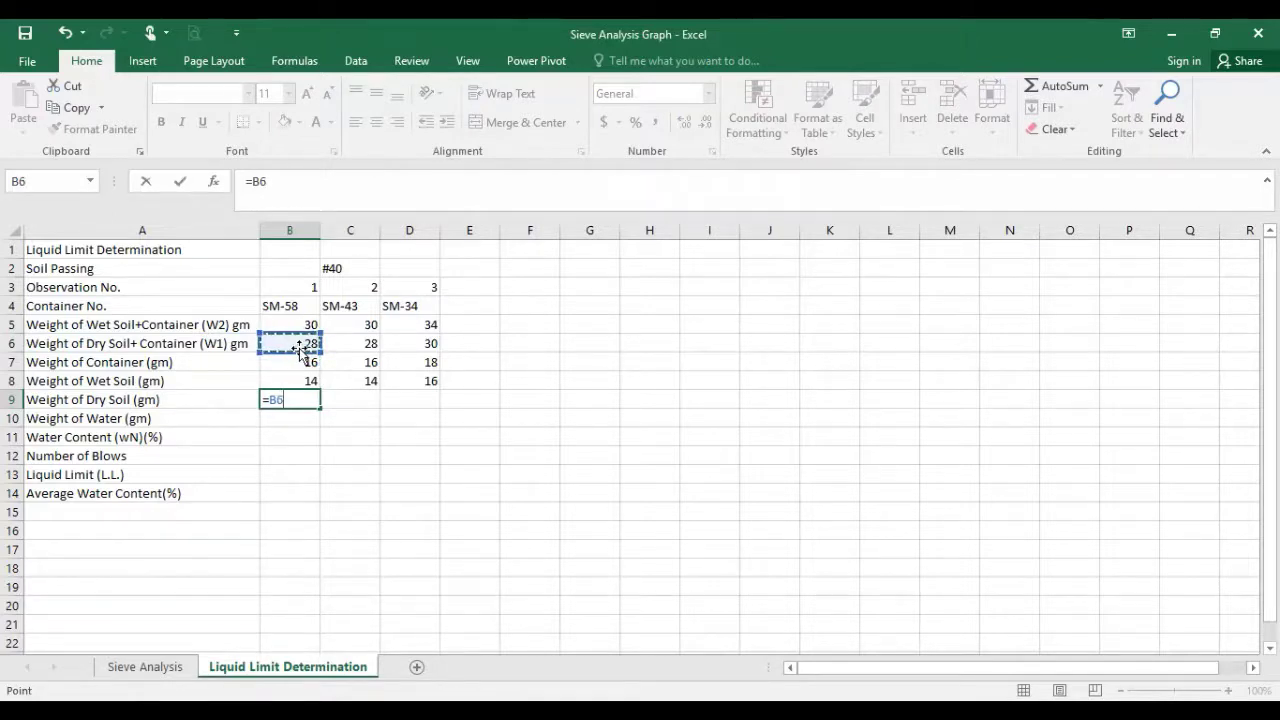
pyautogui.write('-')
pyautogui.click(303, 360)
pyautogui.press('Return')
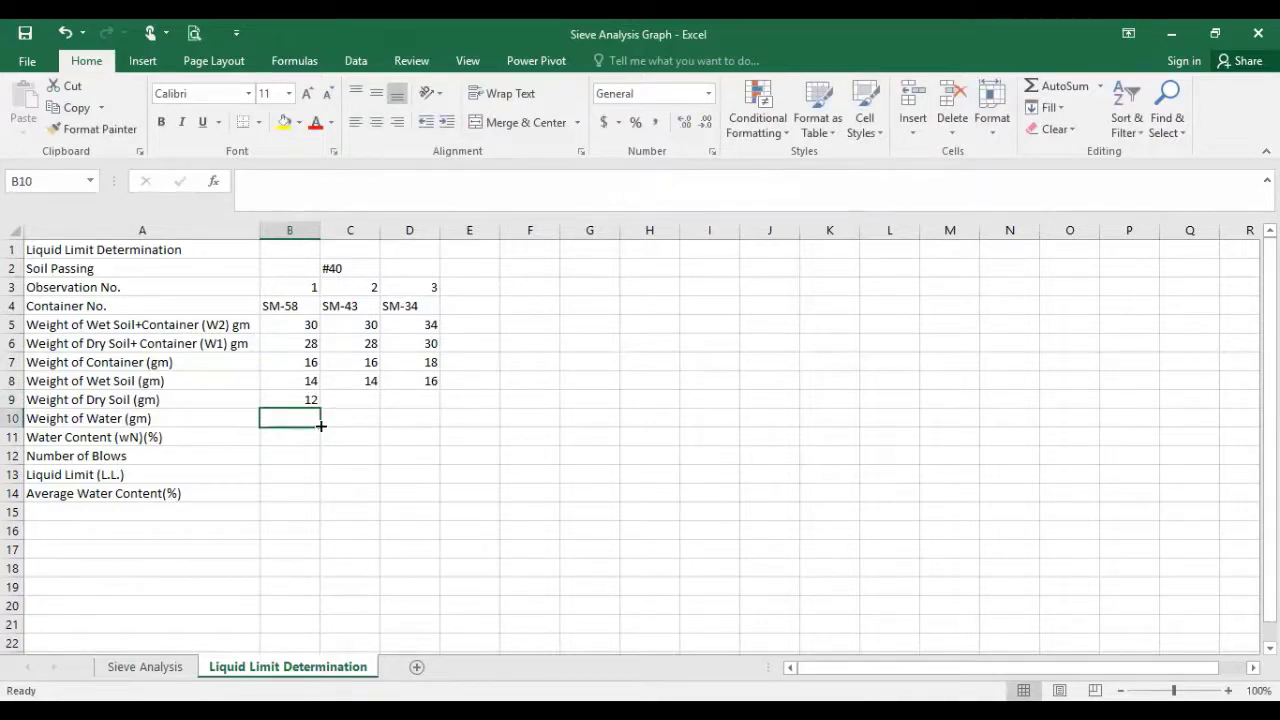
# Copy the dry soil formula from B9 across to C9 and D9 and check the copied formulas.
pyautogui.click(281, 343)
pyautogui.click(293, 397)
pyautogui.doubleClick(293, 397)
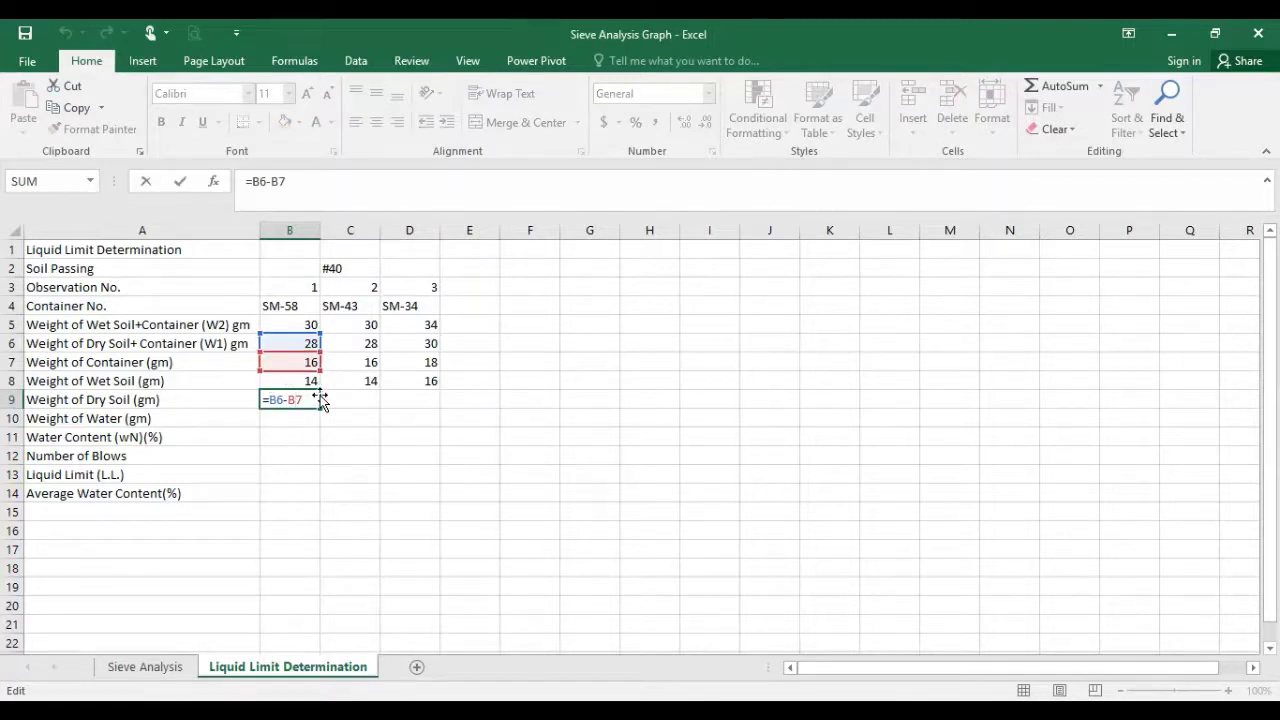
pyautogui.hotkey('ctrl', 'Return')
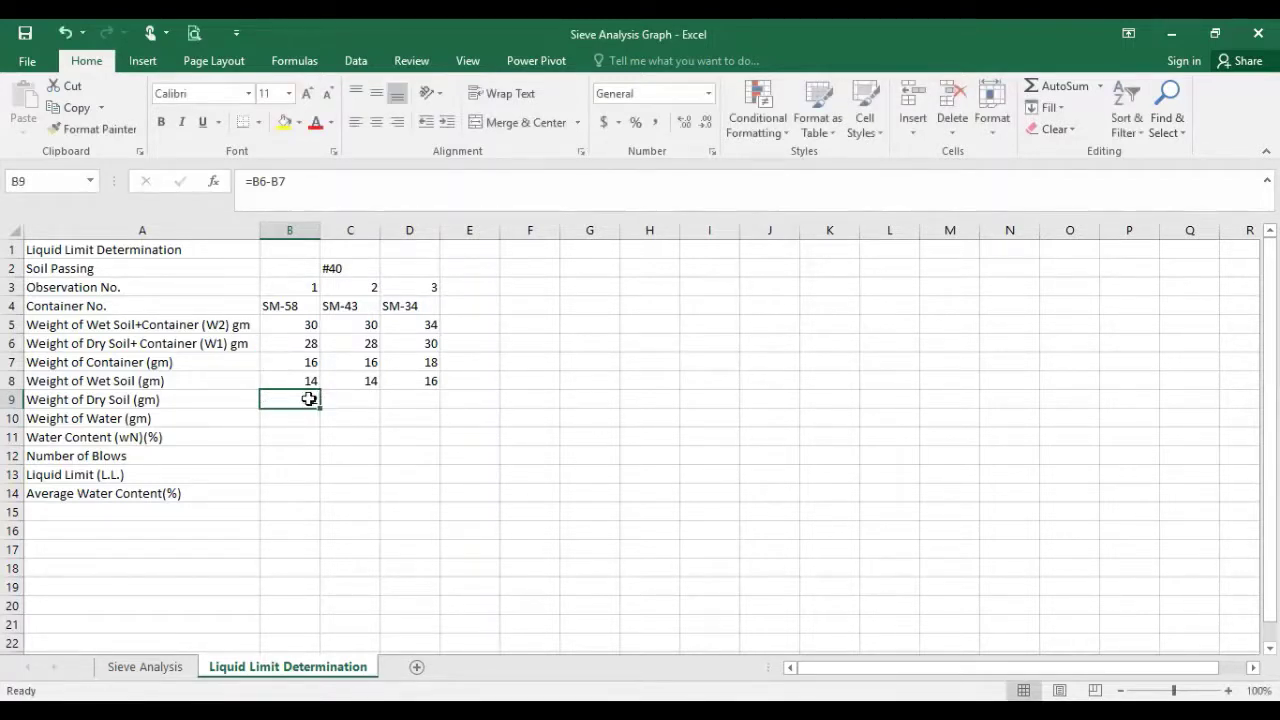
pyautogui.moveTo(316, 404); pyautogui.dragTo(428, 404)
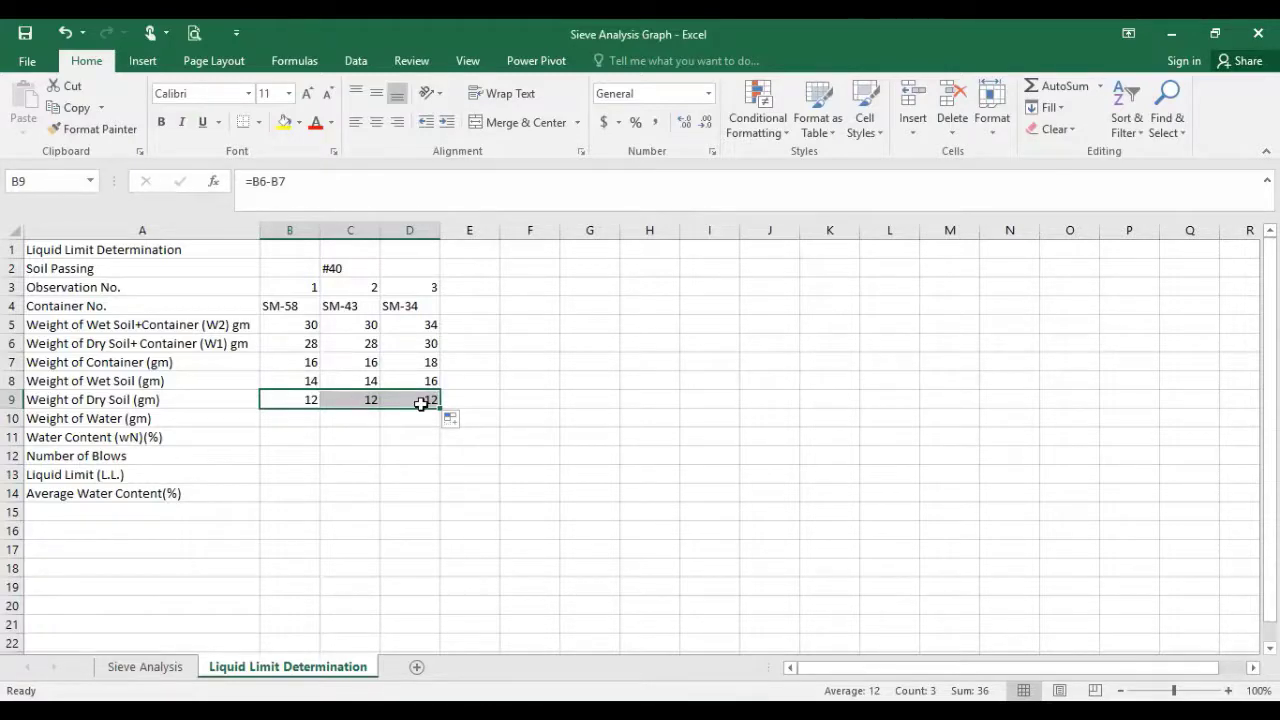
pyautogui.doubleClick(347, 402)
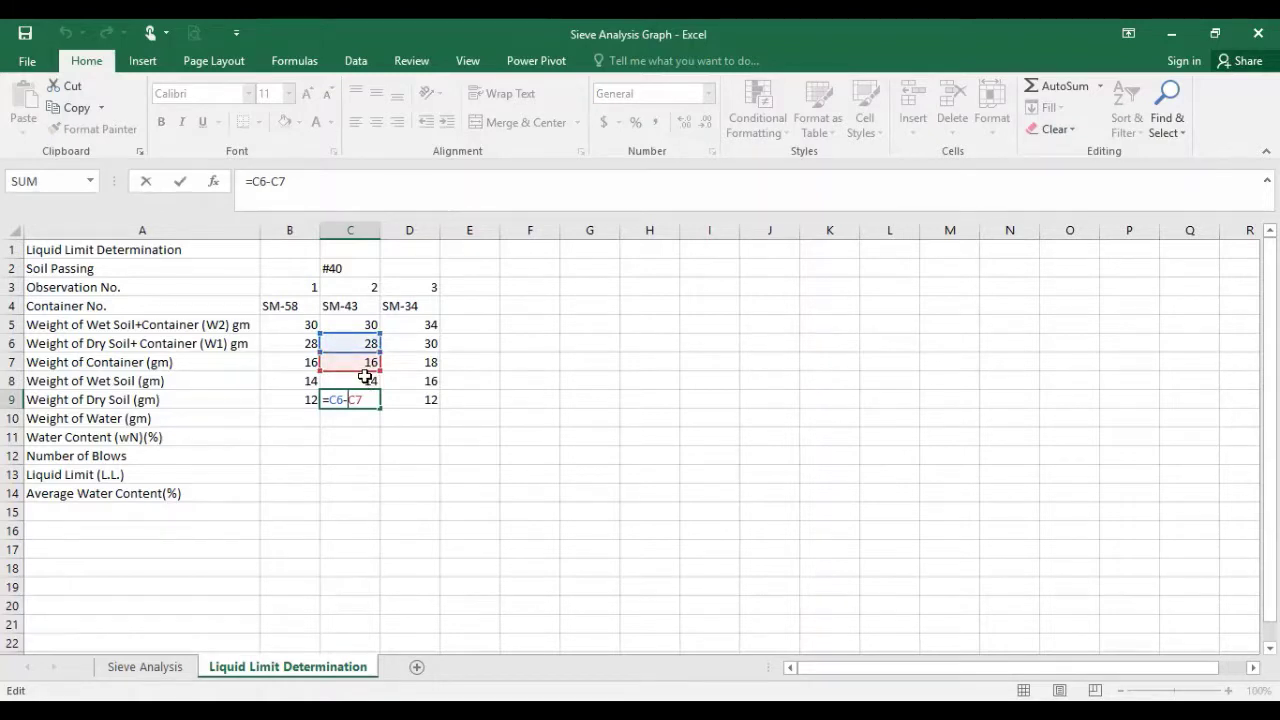
pyautogui.press('Escape')
pyautogui.click(428, 405)
pyautogui.doubleClick(428, 402)
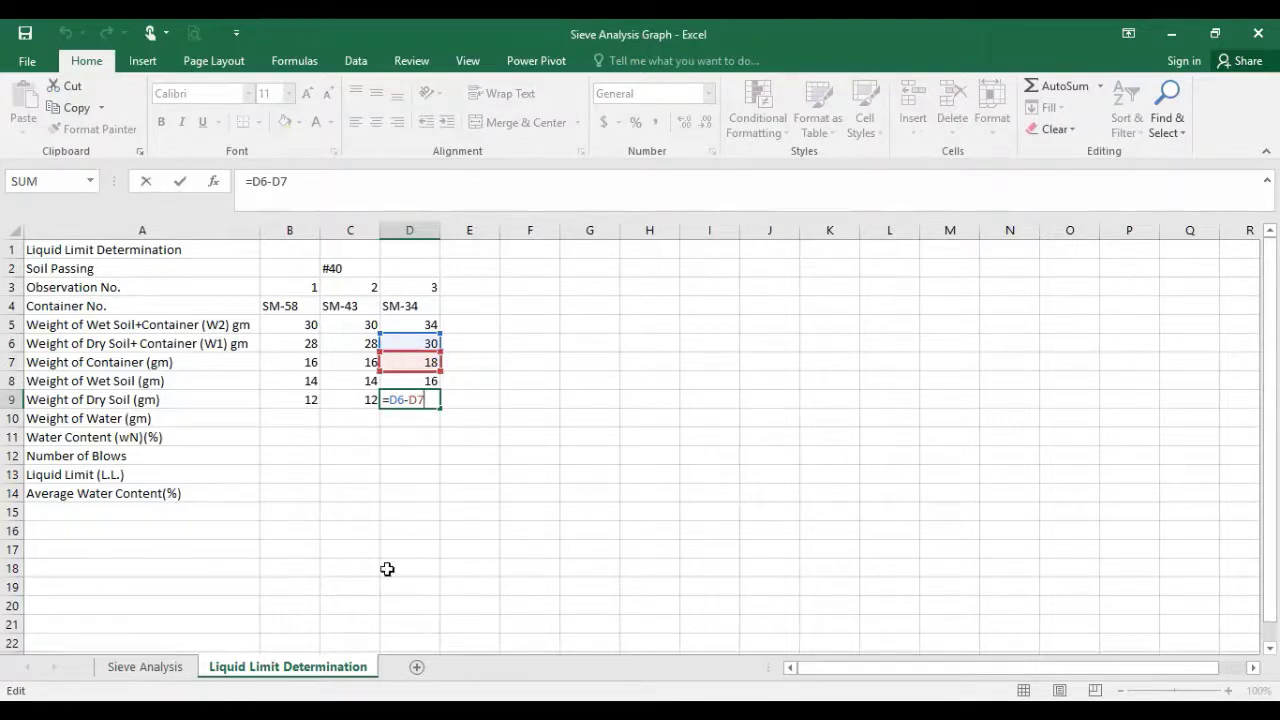
# Calculate the first observation's weight of water in B10 with =B8-B9 and copy the formula across to C10 and D10.
pyautogui.click(386, 568)
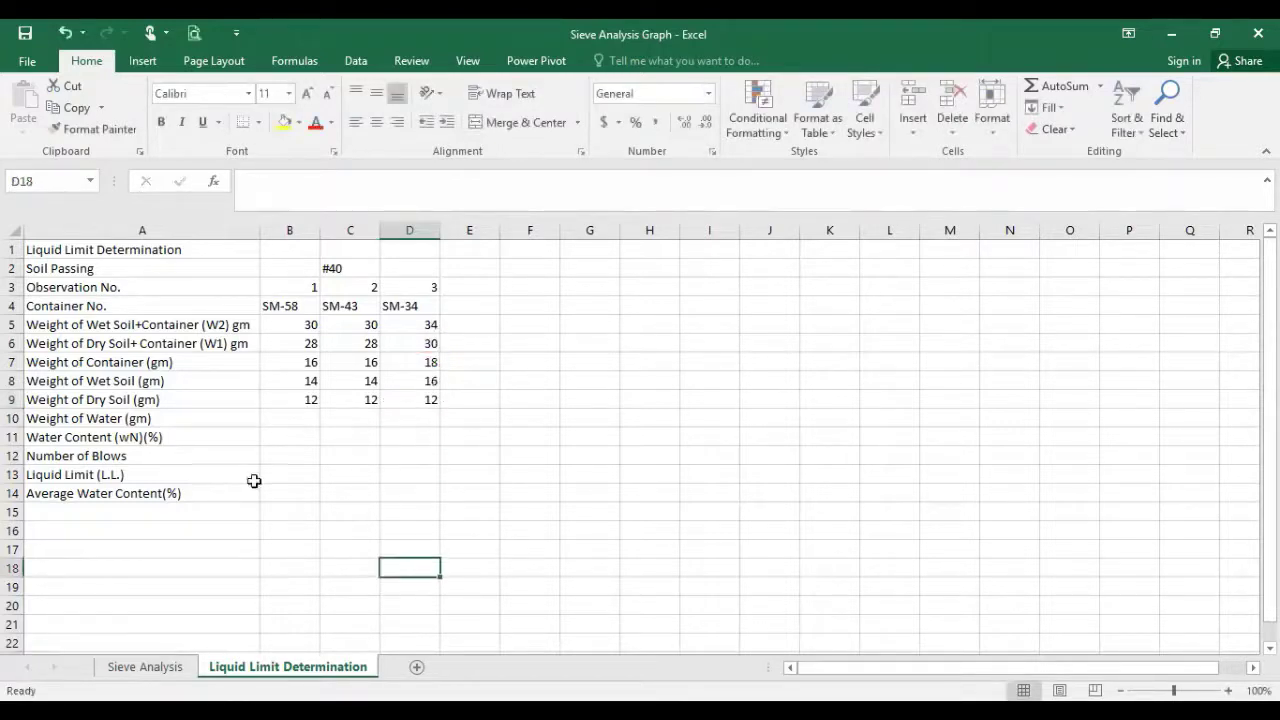
pyautogui.click(297, 421)
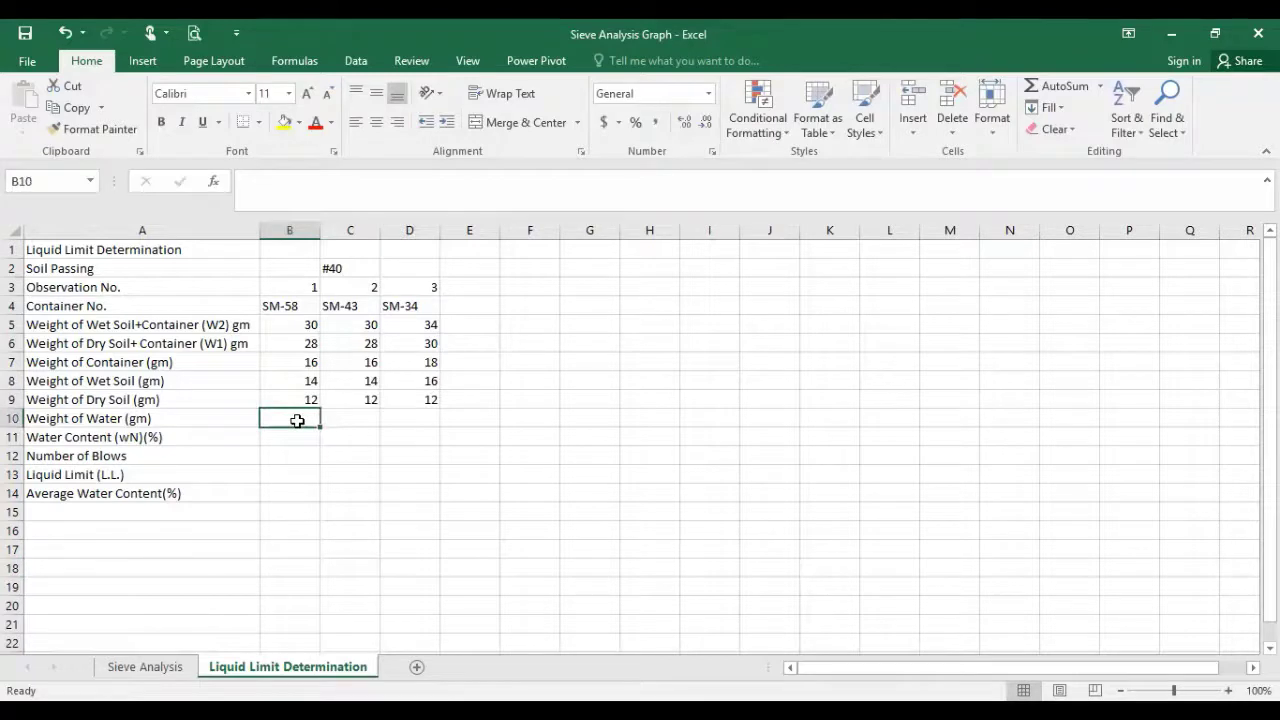
pyautogui.write('=')
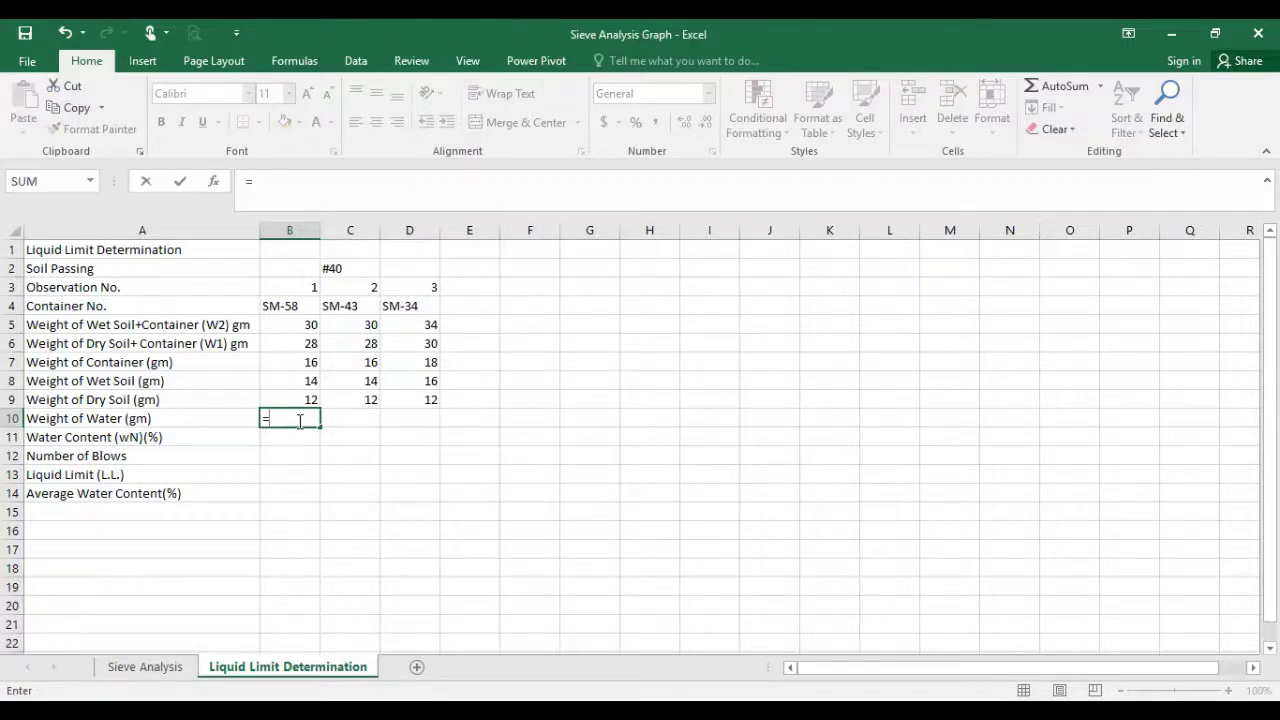
pyautogui.click(267, 376)
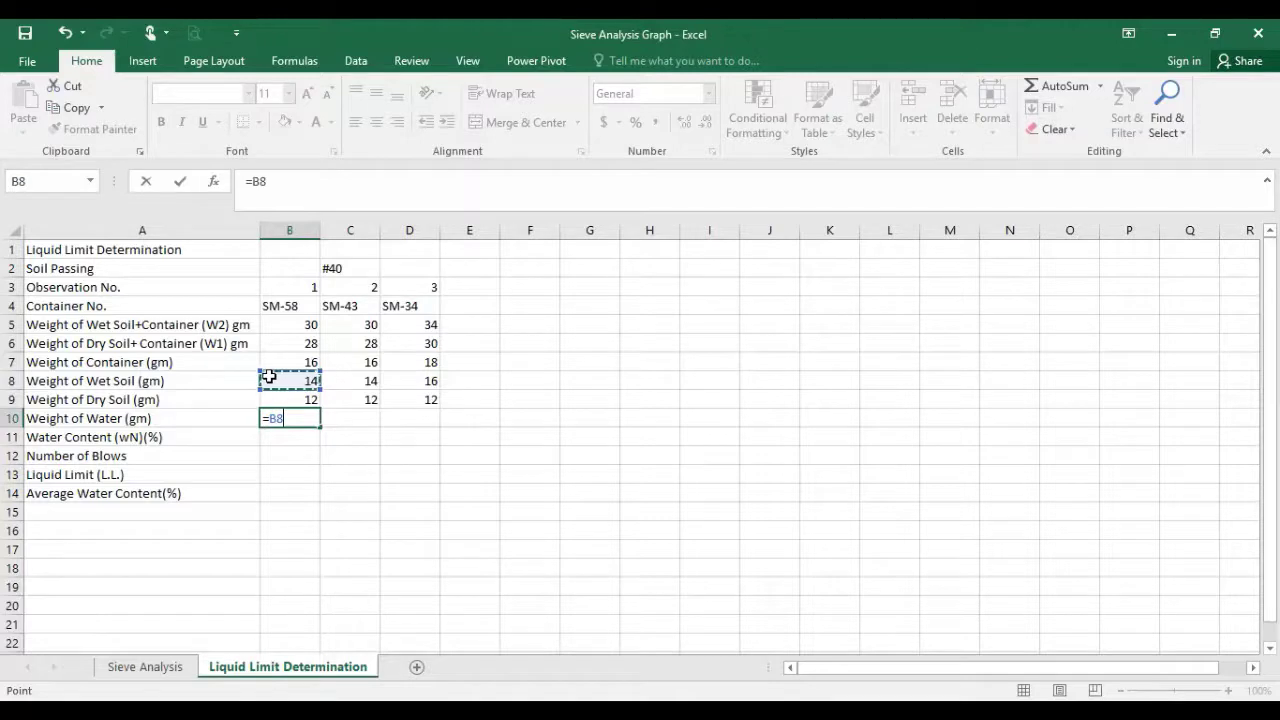
pyautogui.write('-')
pyautogui.click(277, 399)
pyautogui.press('Return')
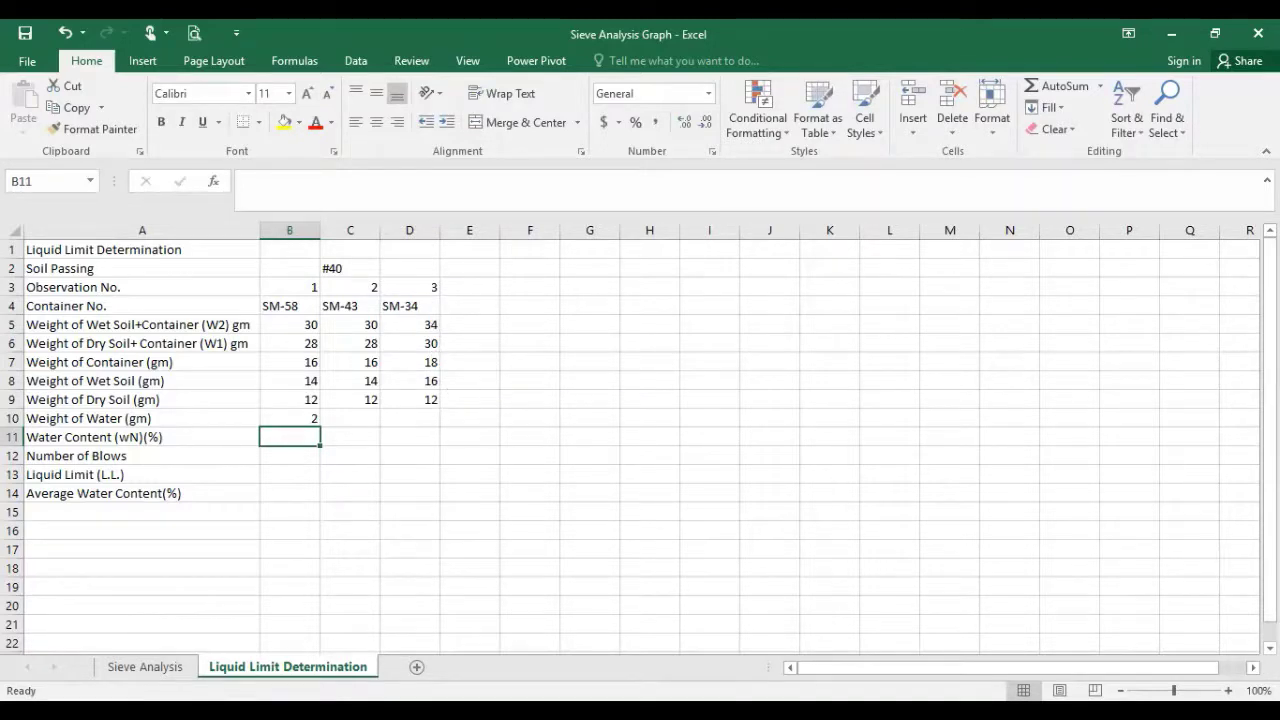
pyautogui.click(278, 421)
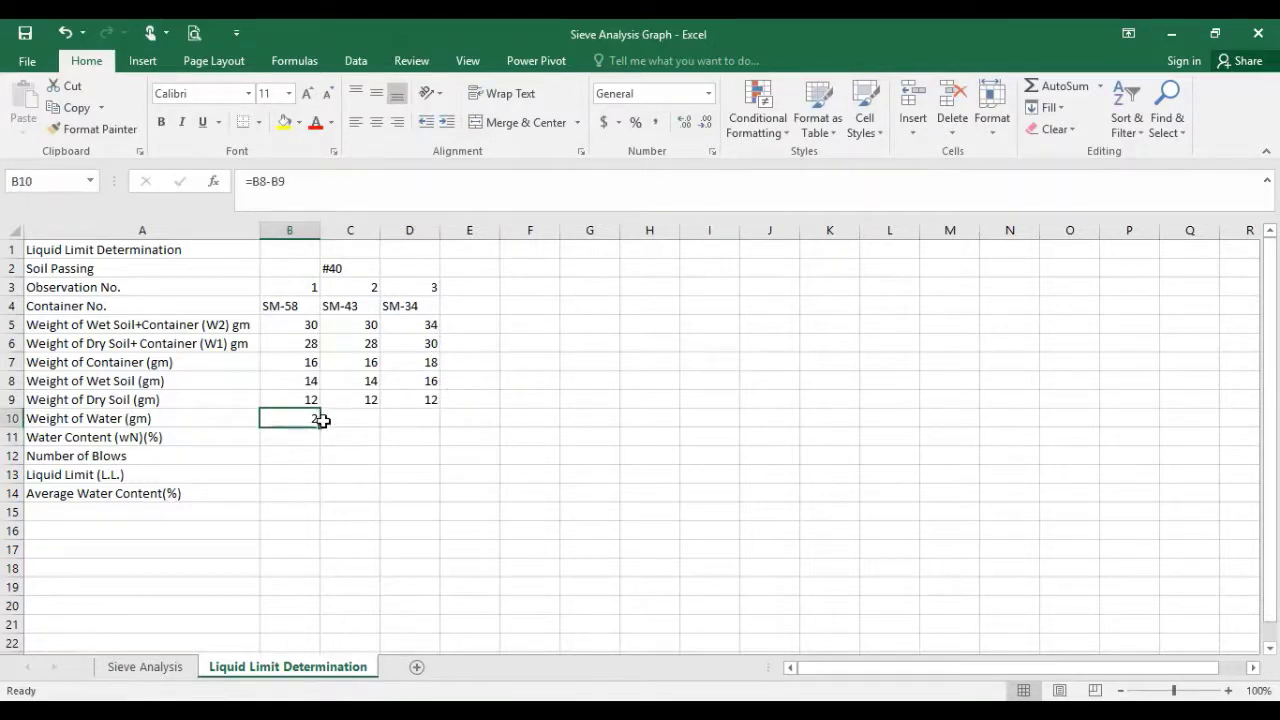
pyautogui.moveTo(317, 423); pyautogui.dragTo(434, 421)
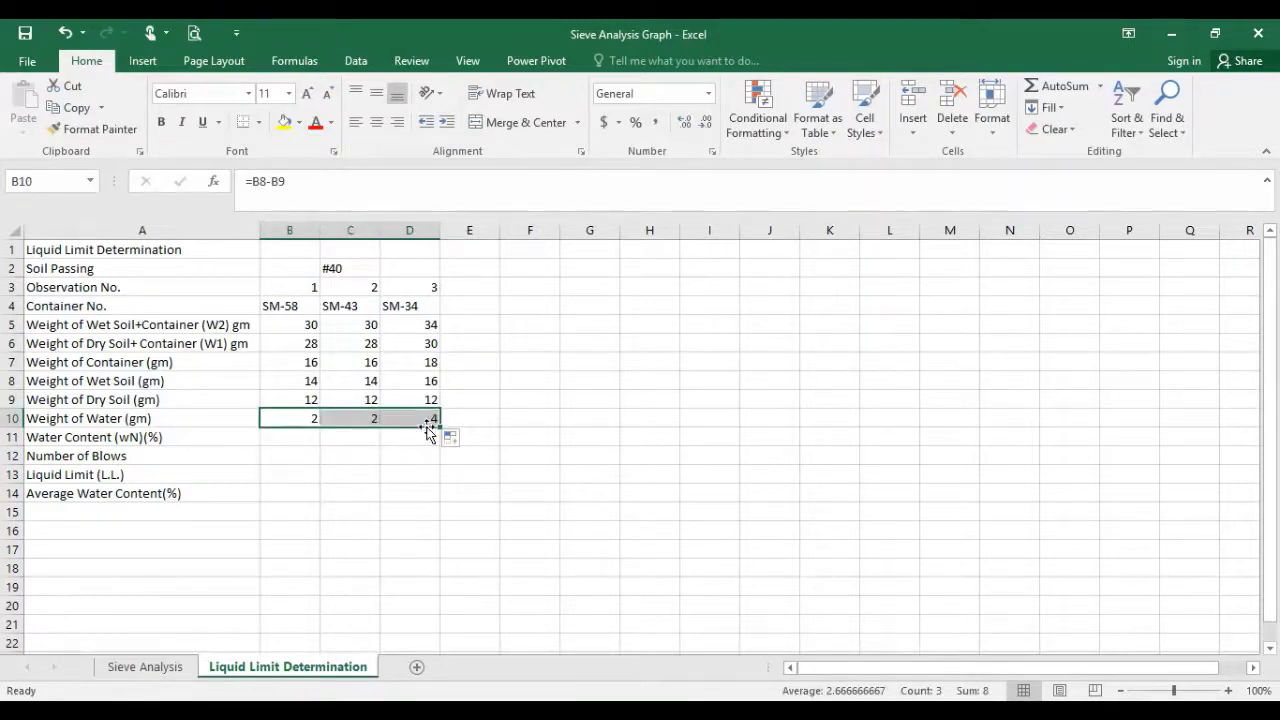
# Calculate the first observation's water content in B11 with the formula =ROUNDUP(SUM(((B10/B9)*100)),2).
pyautogui.click(284, 439)
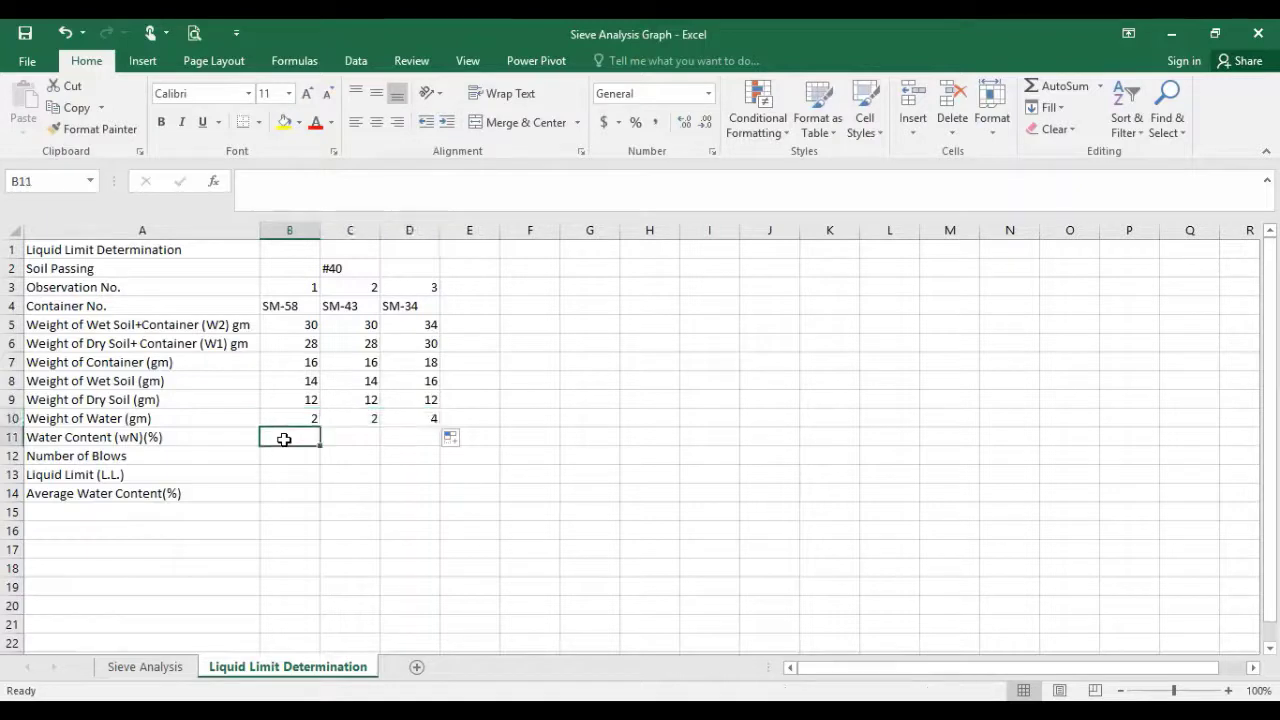
pyautogui.write('=')
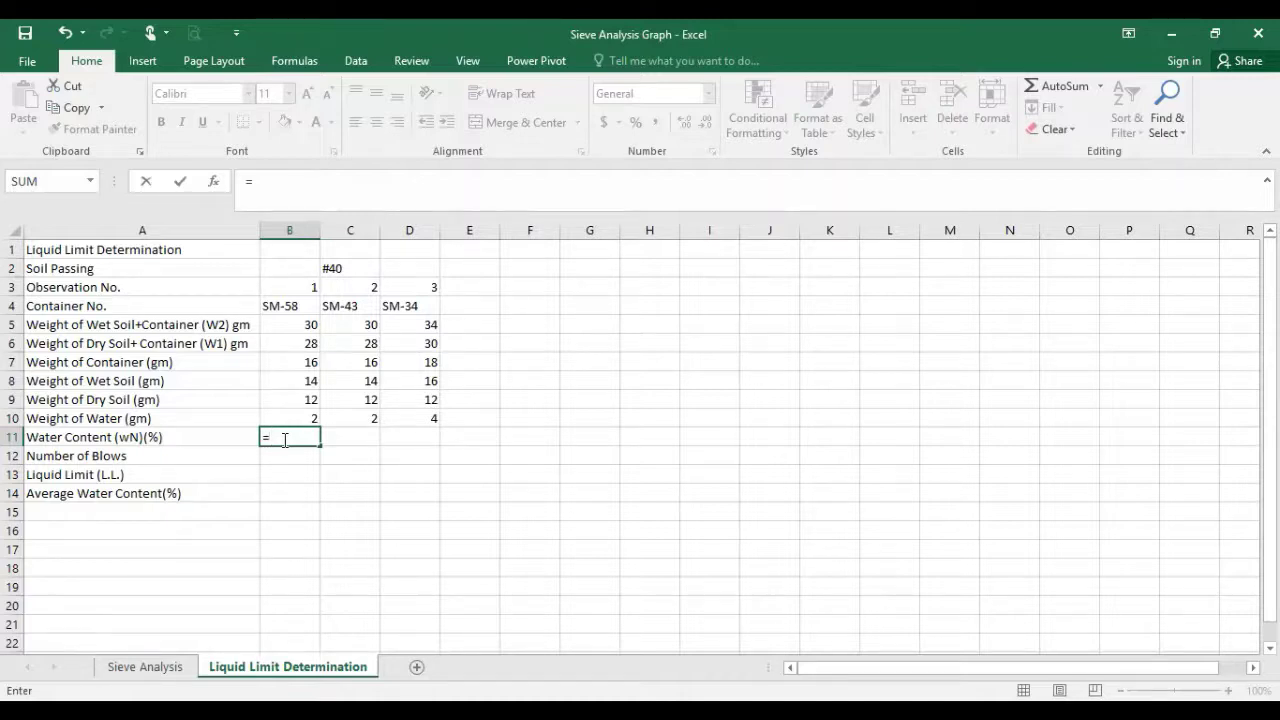
pyautogui.write('Roundup')
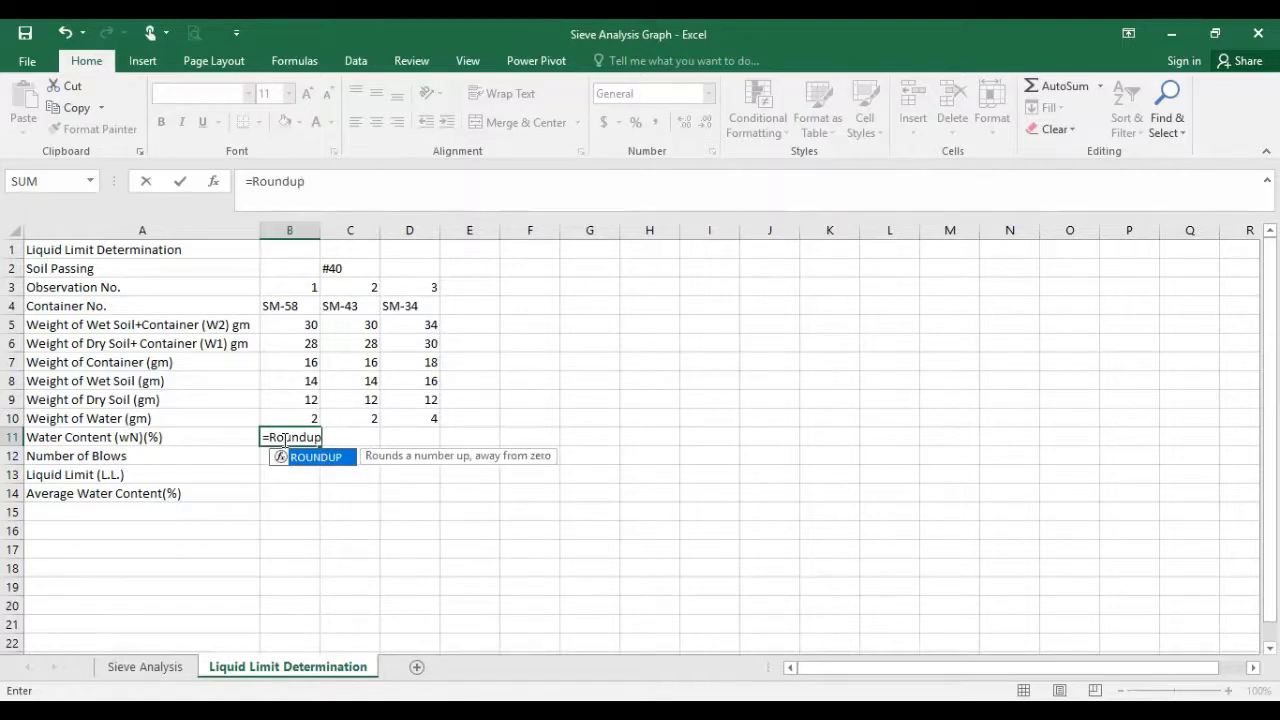
pyautogui.write('(sum((')
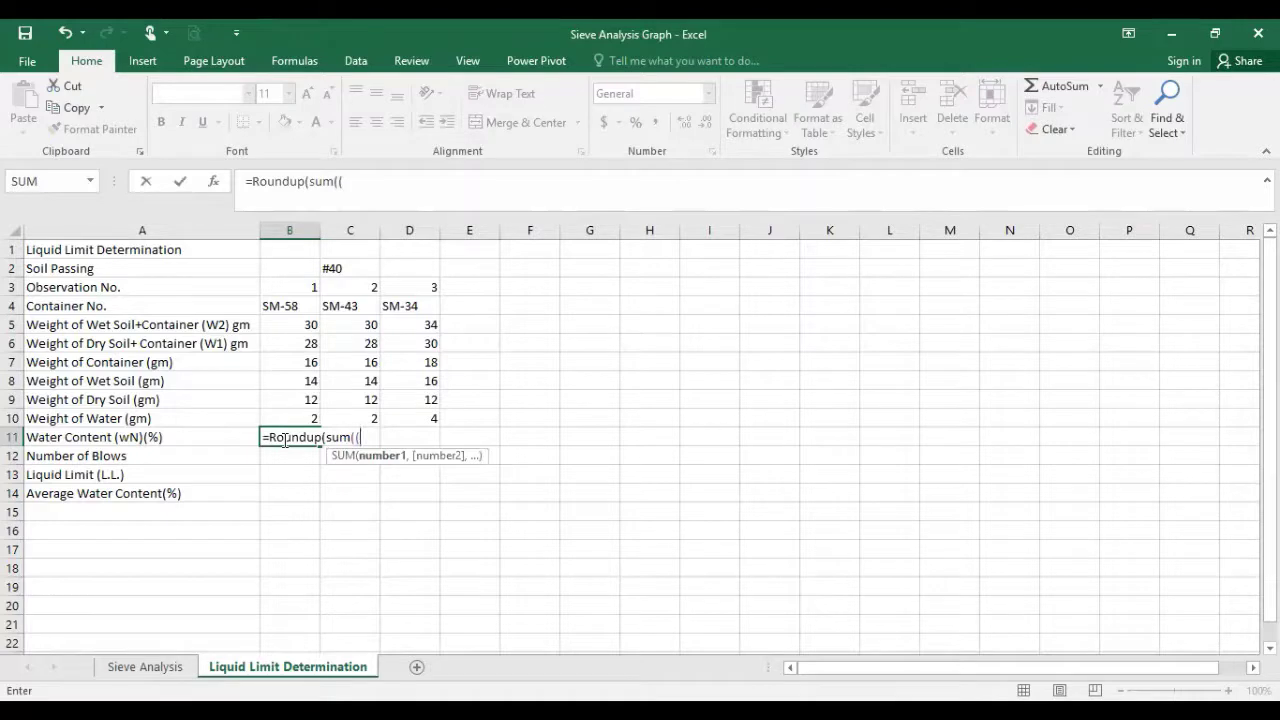
pyautogui.write('(')
pyautogui.click(290, 415)
pyautogui.write('/')
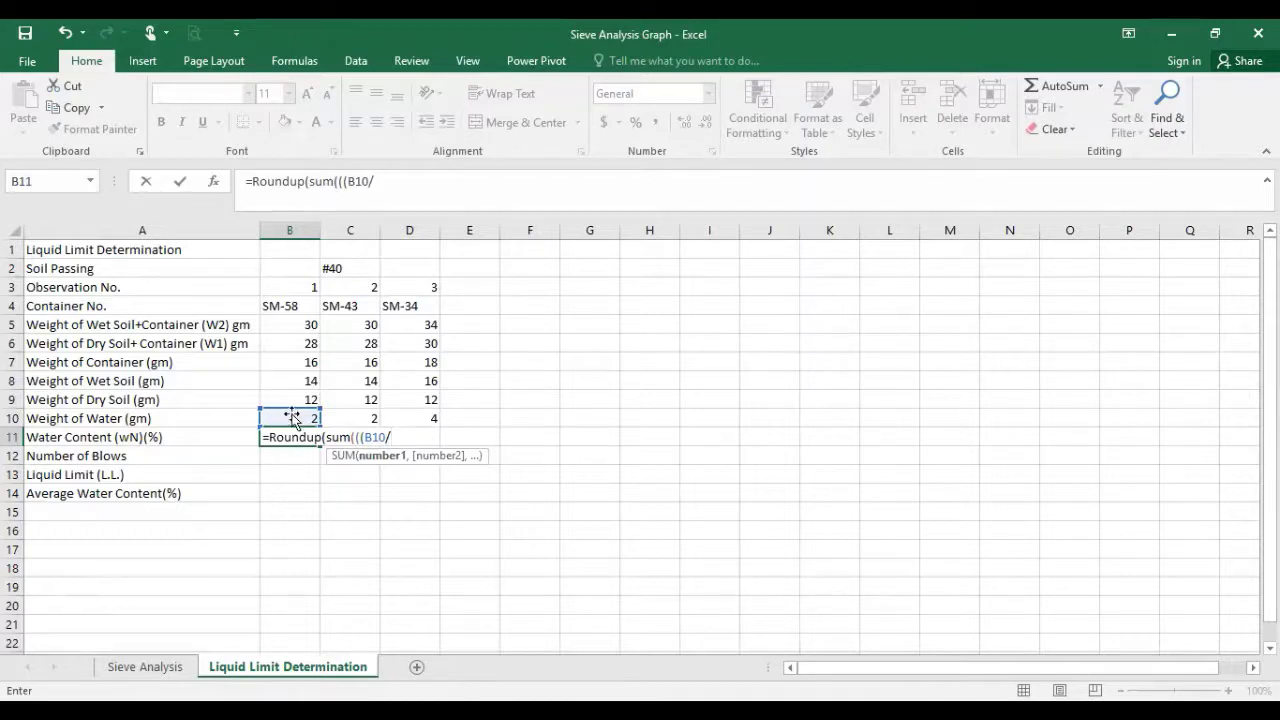
pyautogui.click(277, 399)
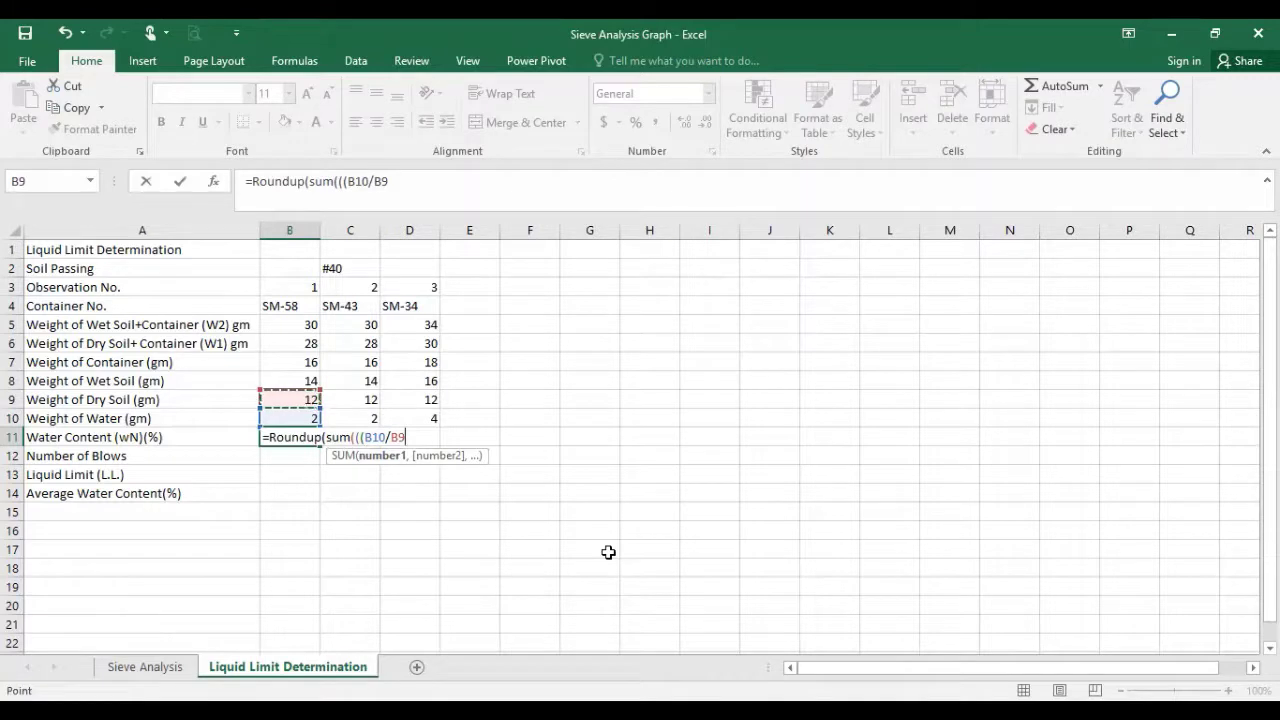
pyautogui.write(')*100')
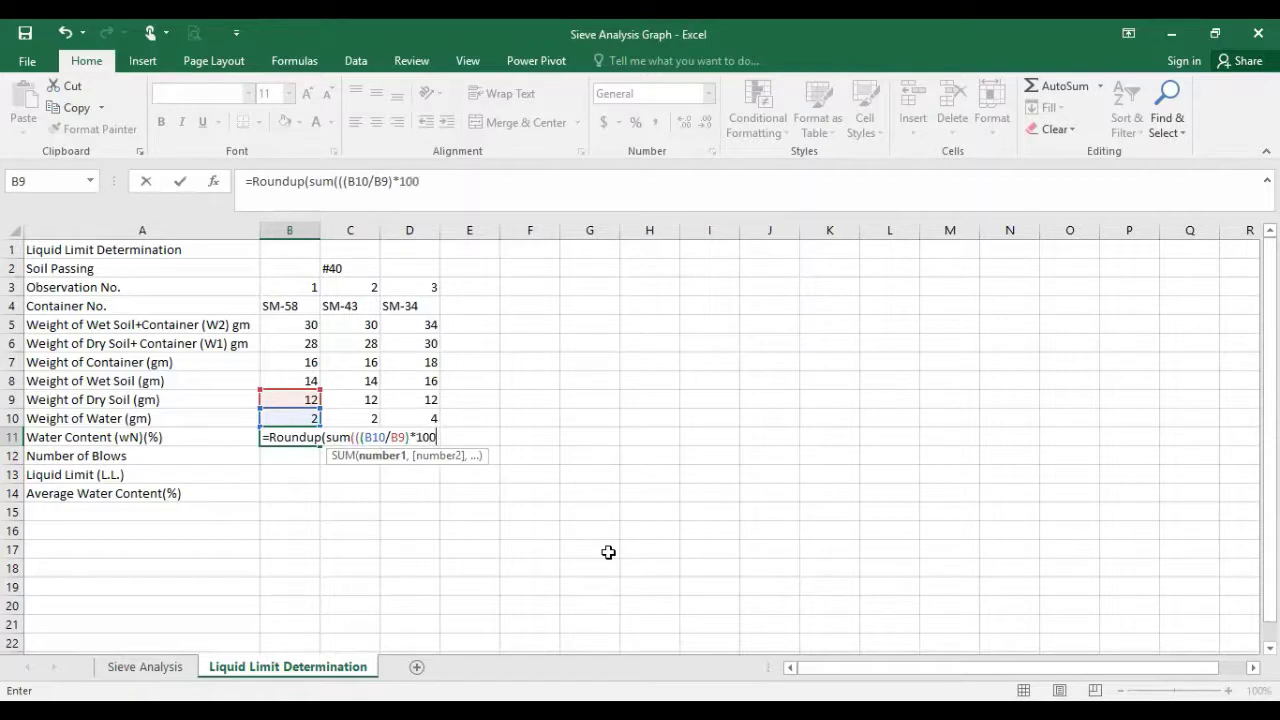
pyautogui.write(')),2')
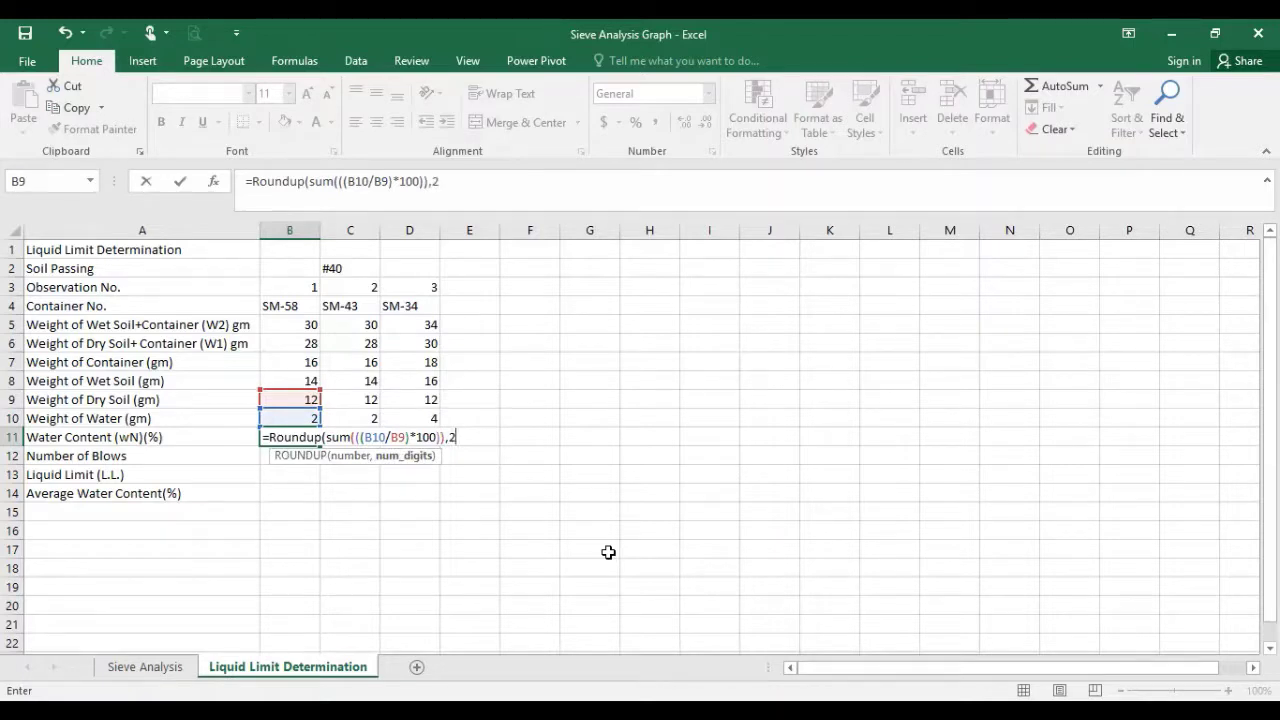
pyautogui.write(')')
pyautogui.press('Return')
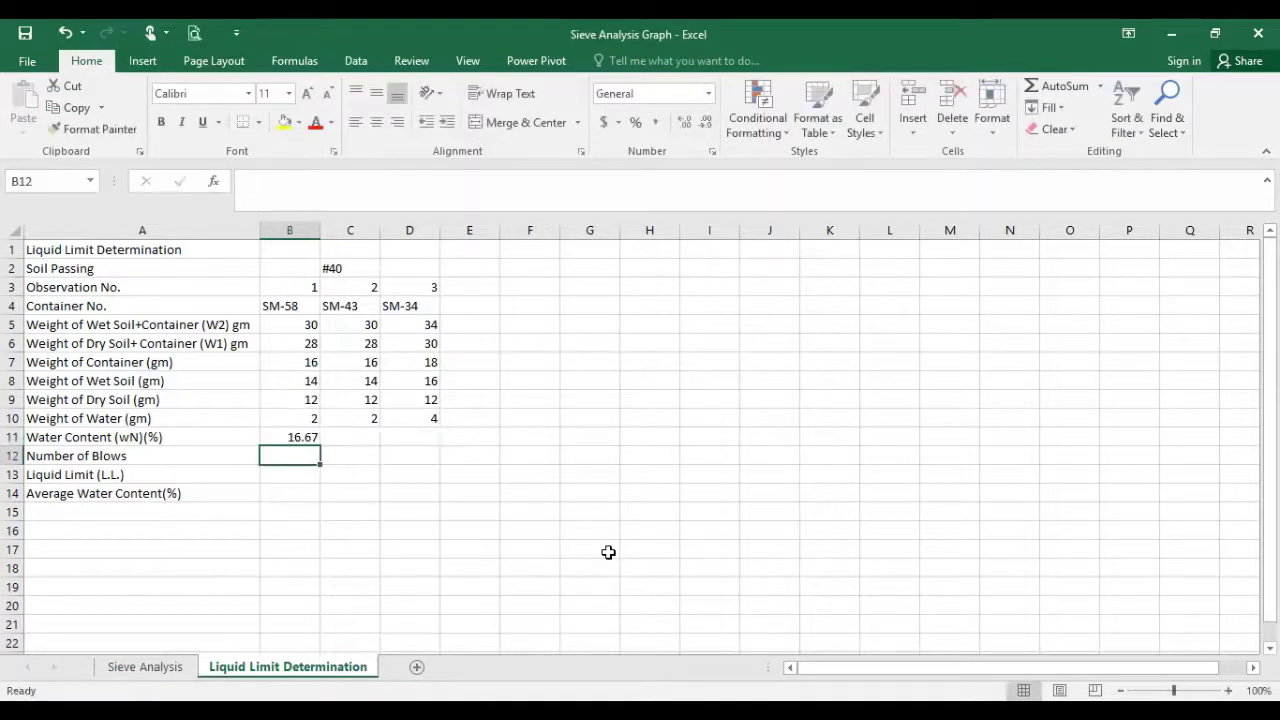
# Check the water content formula in B11 and copy it across to C11 and D11.
pyautogui.click(299, 437)
pyautogui.doubleClick(279, 440)
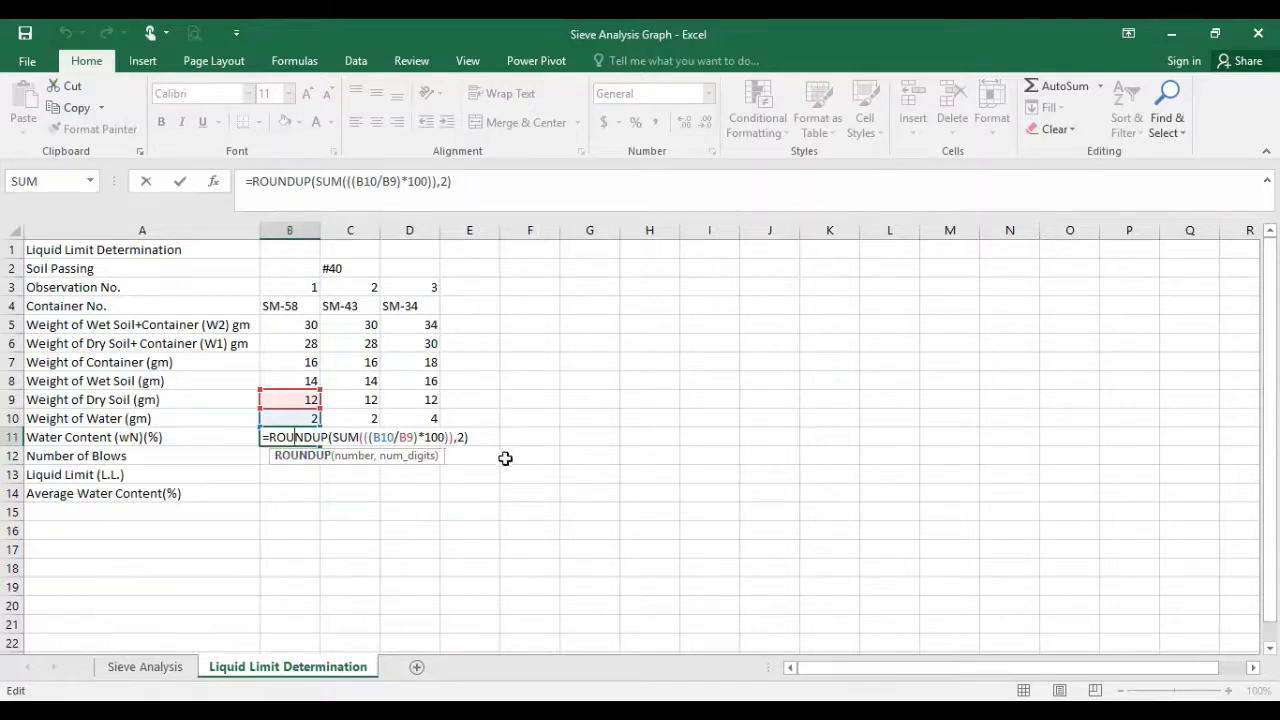
pyautogui.press('Return')
pyautogui.click(288, 438)
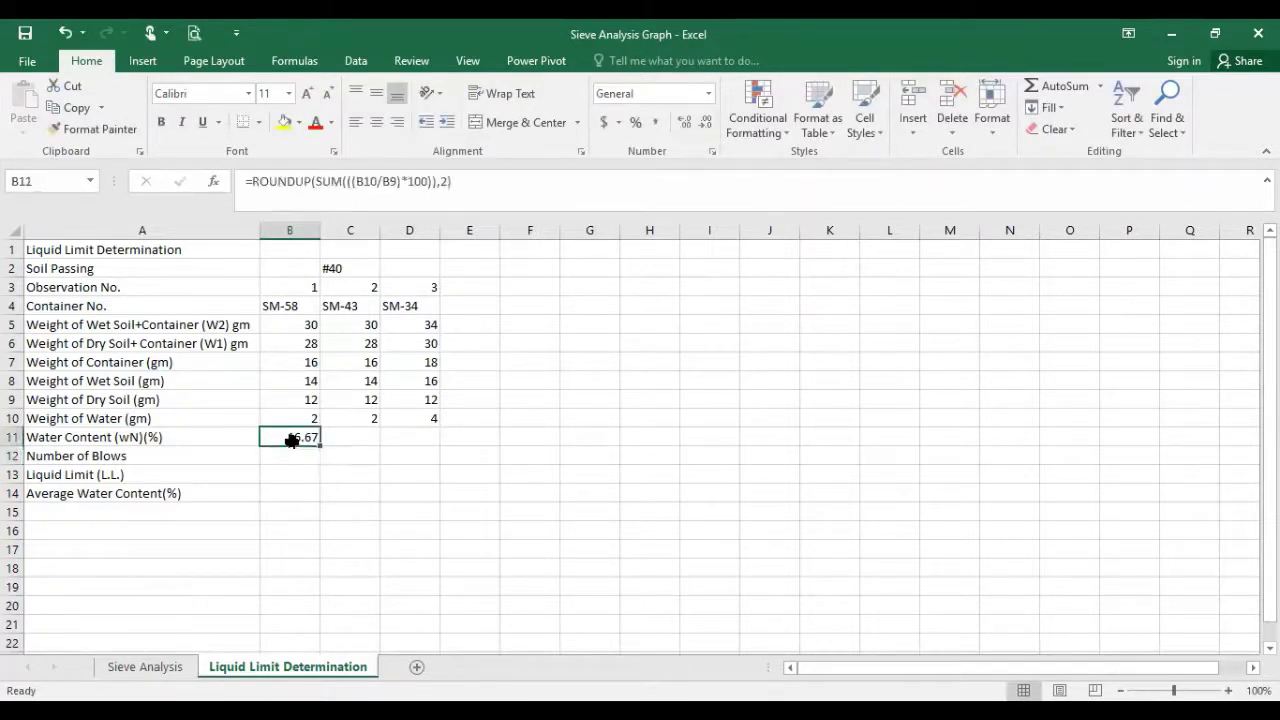
pyautogui.moveTo(332, 442); pyautogui.dragTo(420, 440)
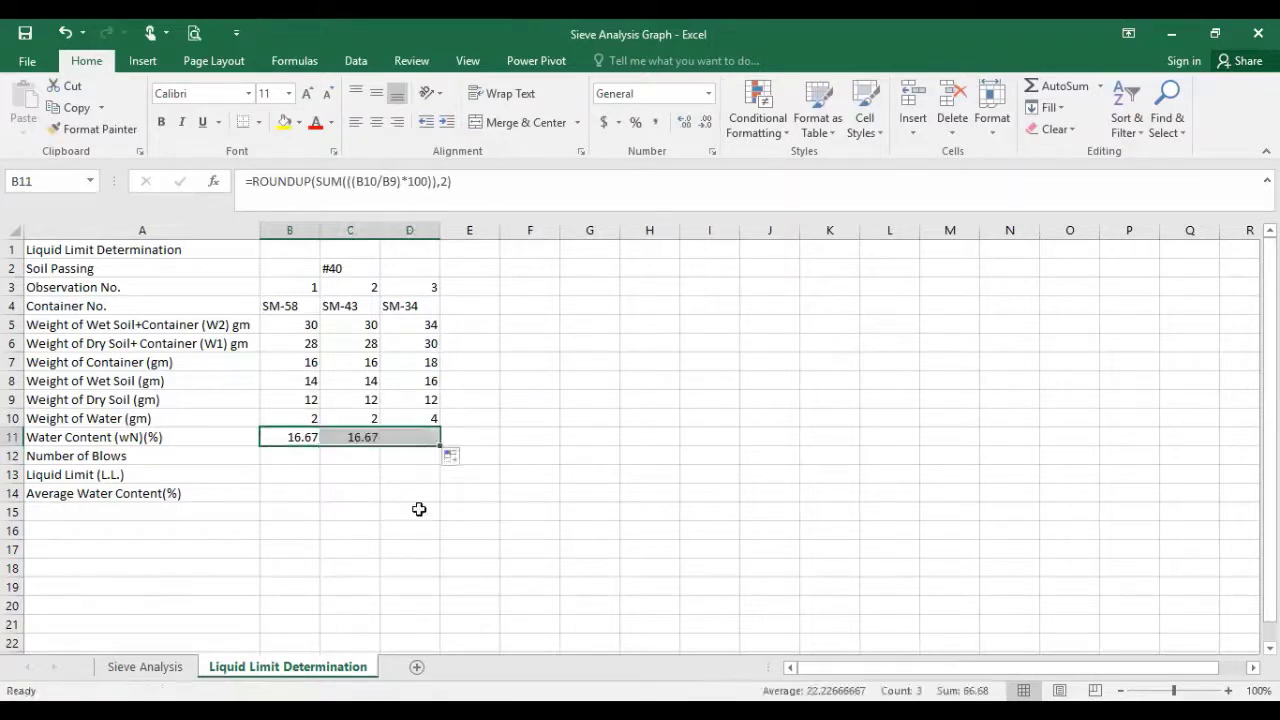
# Enter the number of blows for the three observations in row 12 as 13, 13 and 41.
pyautogui.click(272, 456)
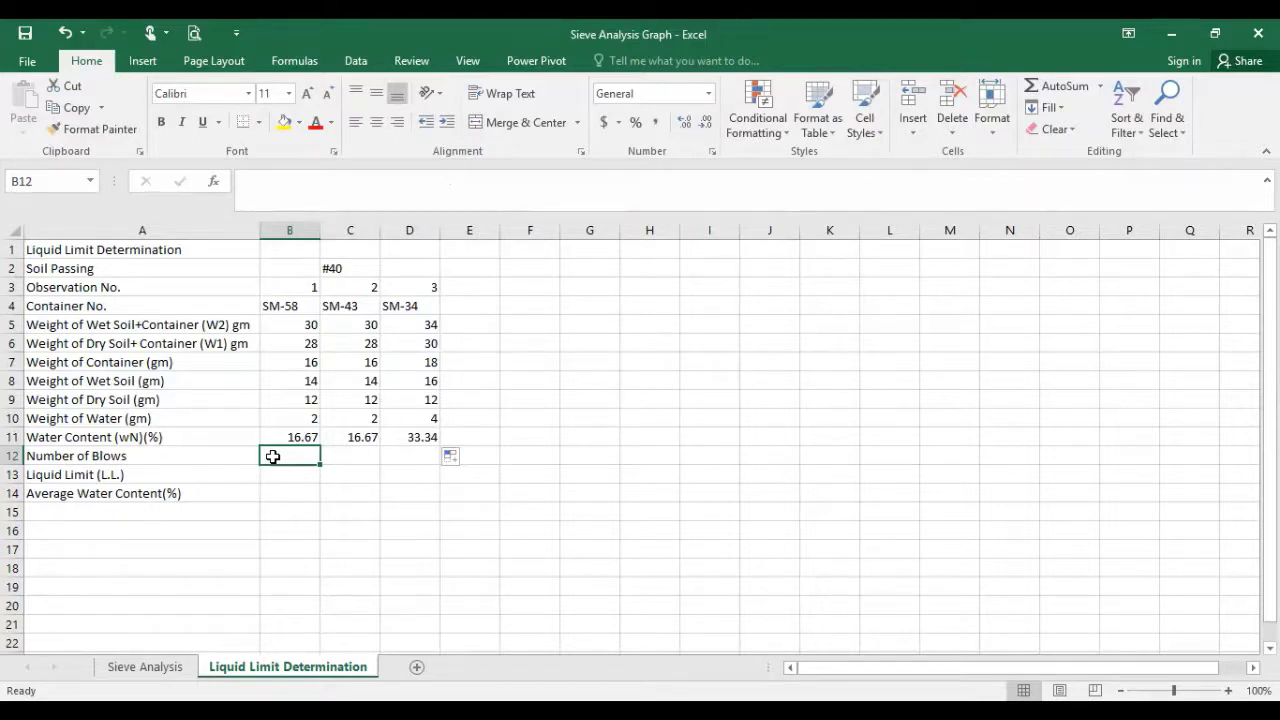
pyautogui.write('13')
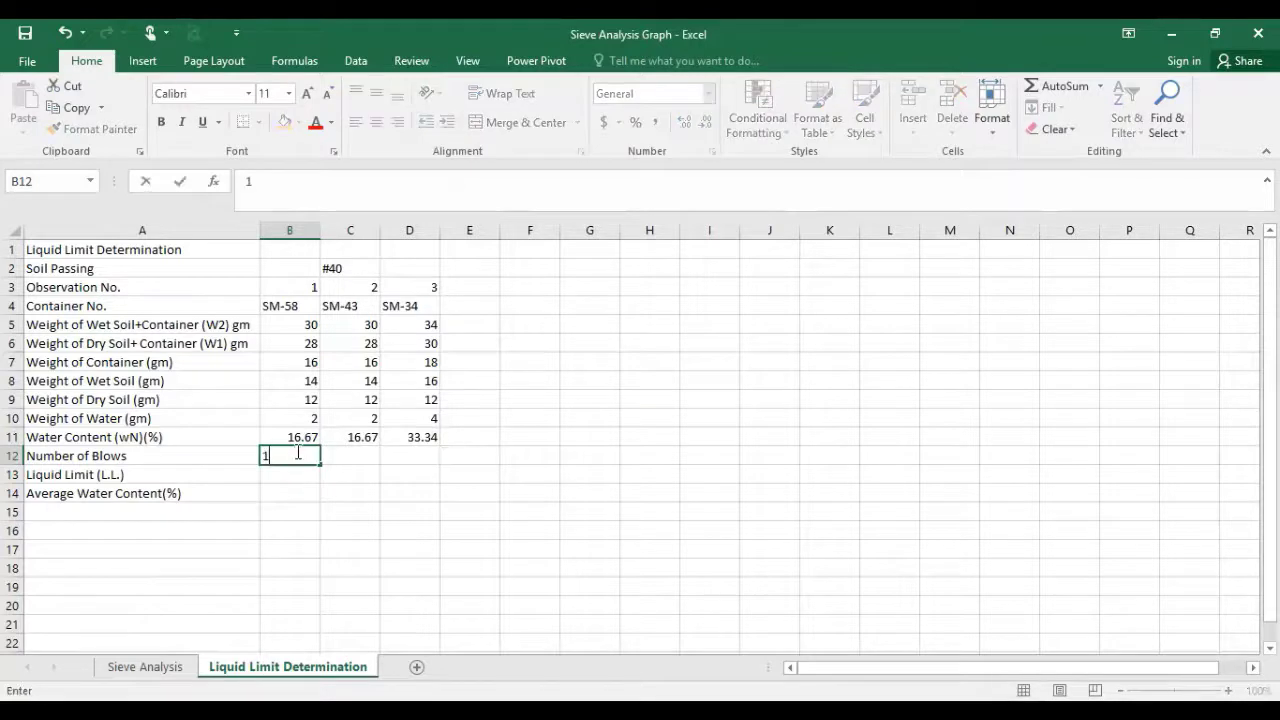
pyautogui.click(340, 464)
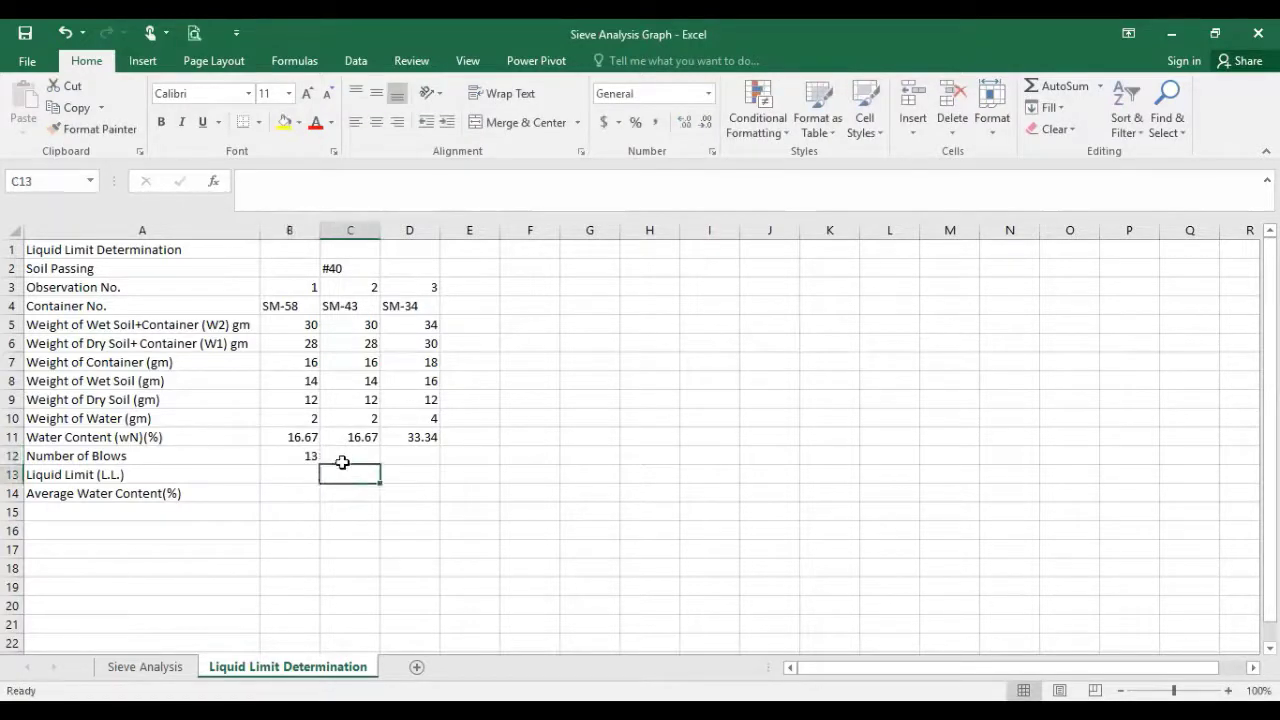
pyautogui.write('13')
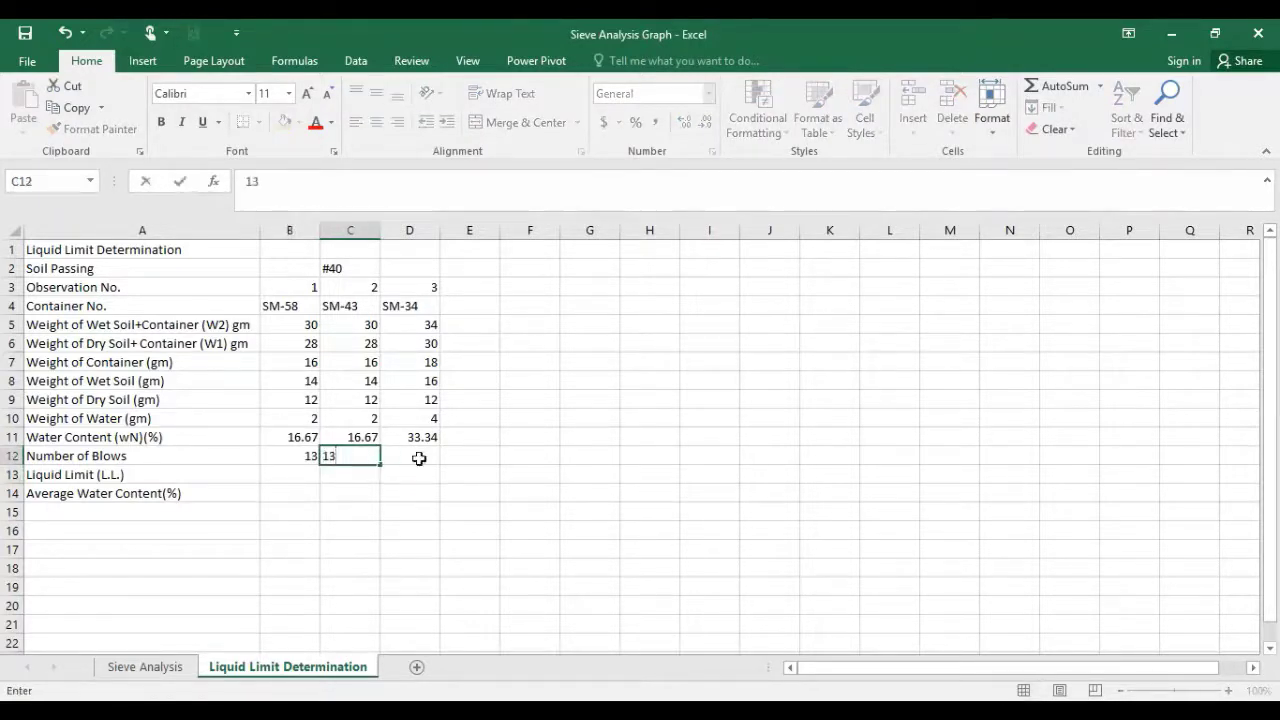
pyautogui.click(421, 458)
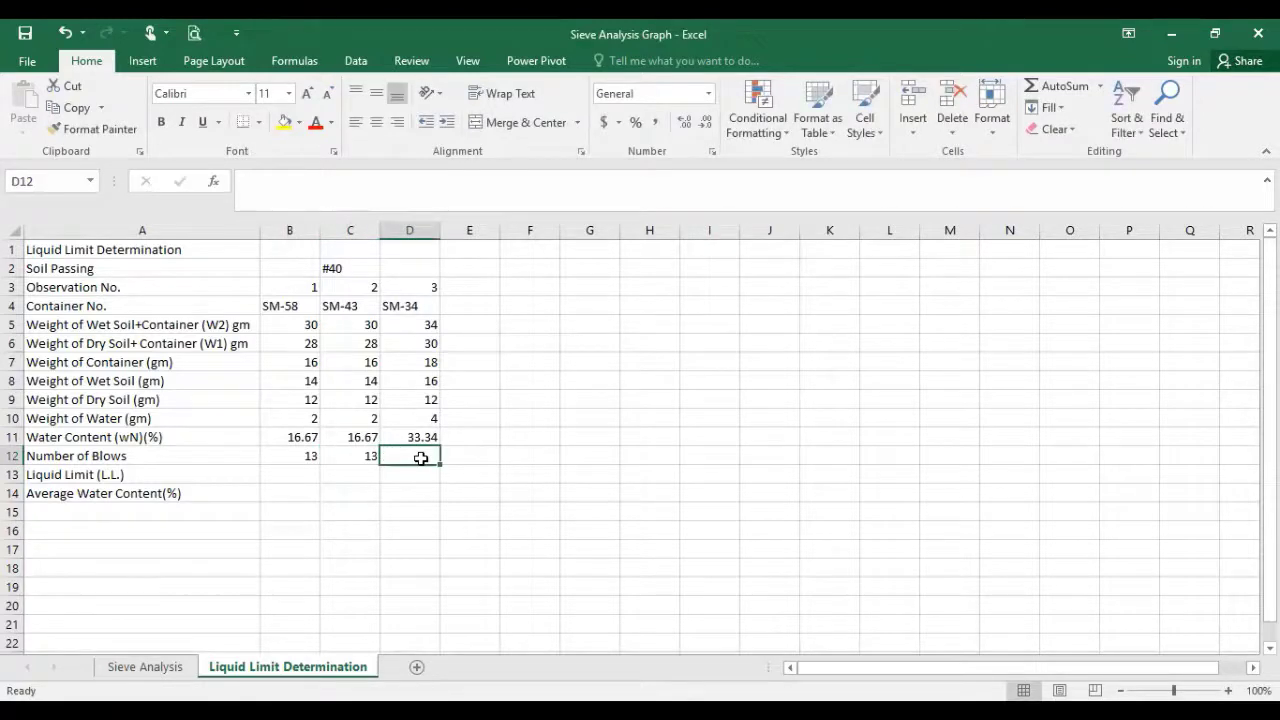
pyautogui.write('41')
pyautogui.click(478, 578)
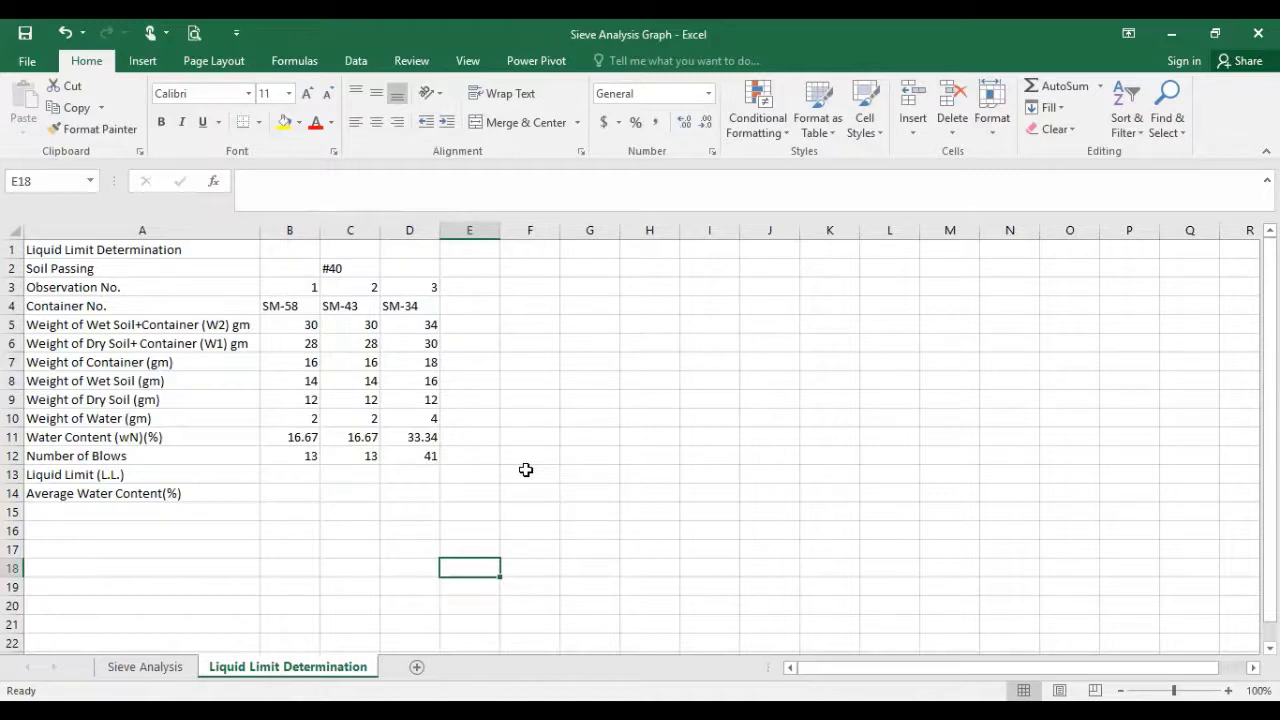
# Calculate the first observation's liquid limit in B13 with the formula =ROUNDUP((SUM((B11)*(B12/25)^0.121)),2).
pyautogui.click(291, 476)
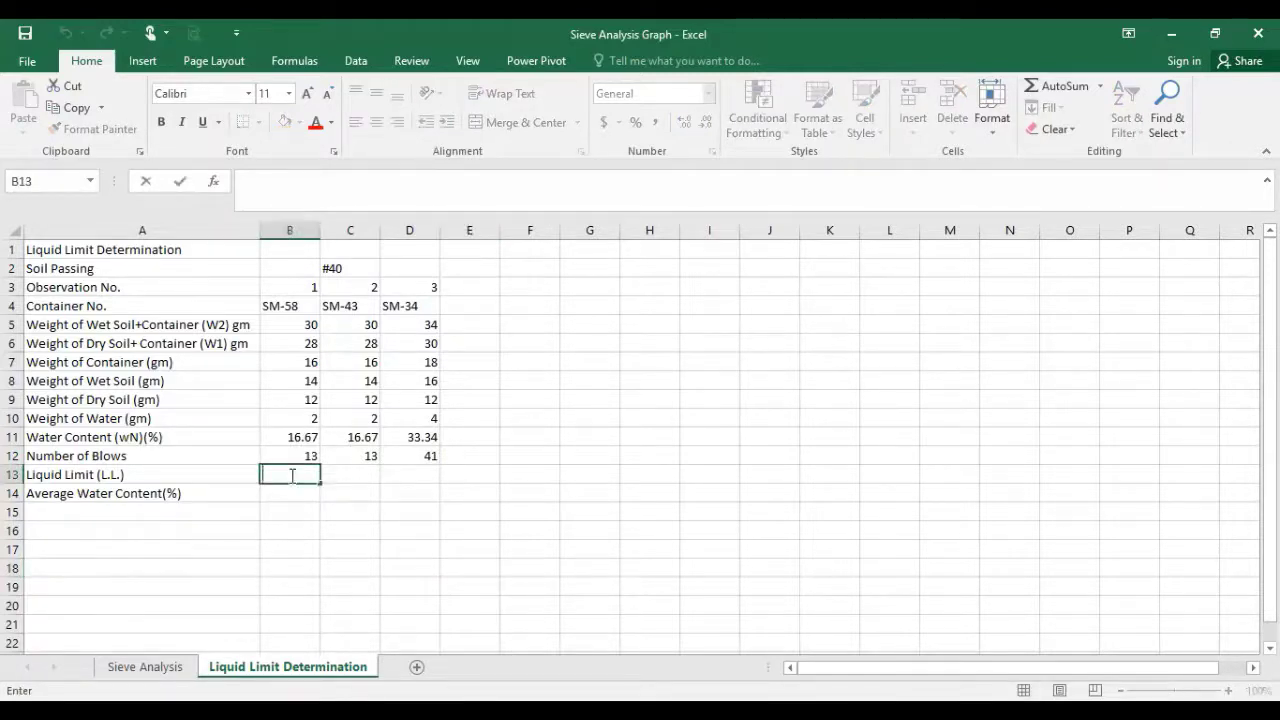
pyautogui.write('=')
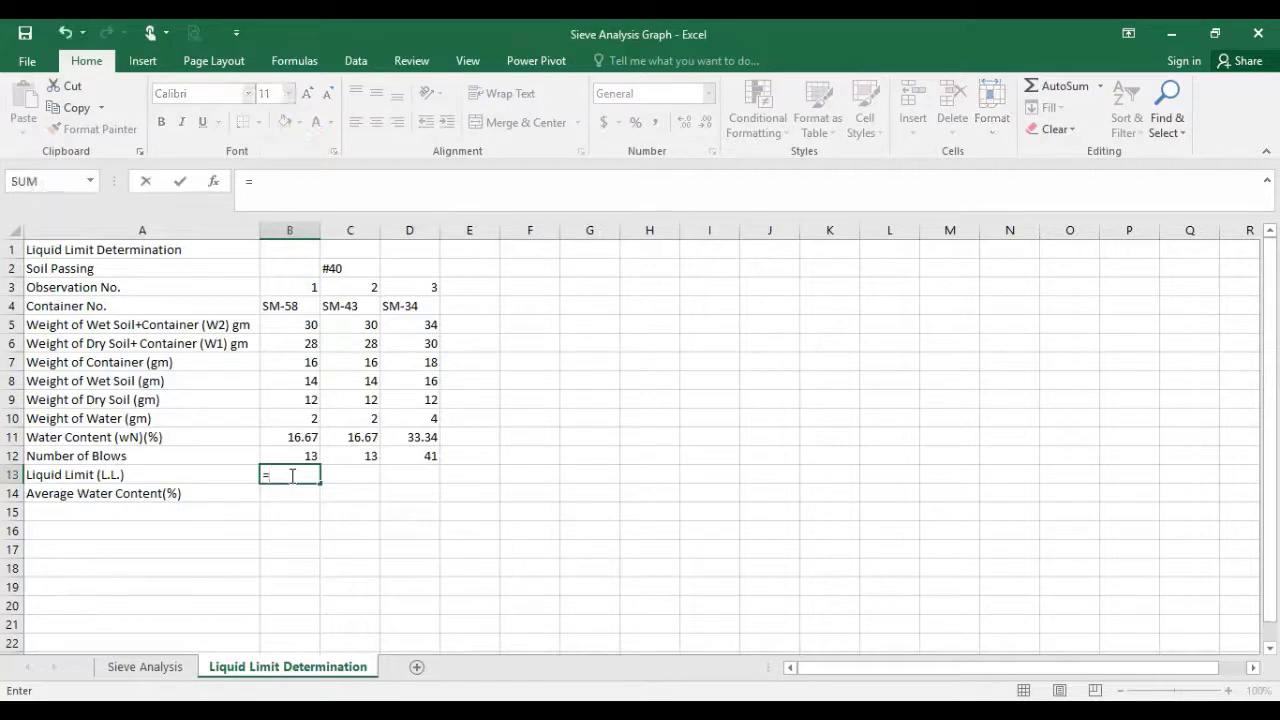
pyautogui.write('roundup')
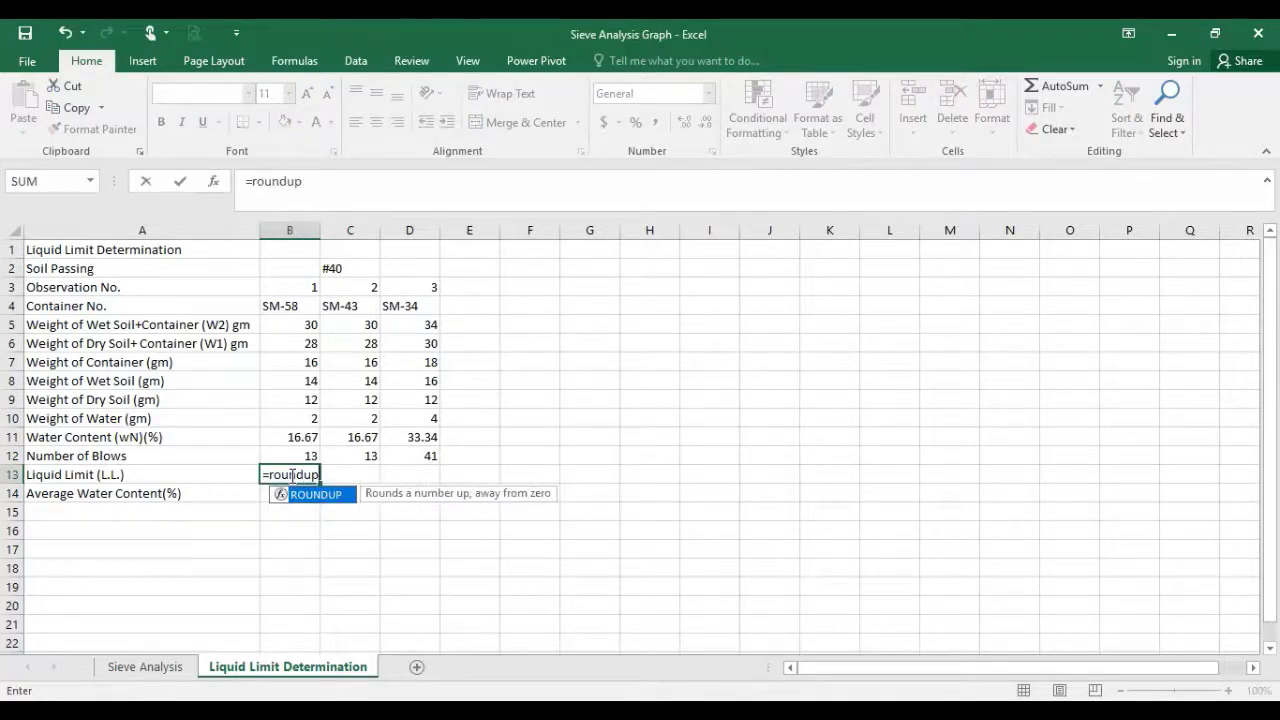
pyautogui.write('((')
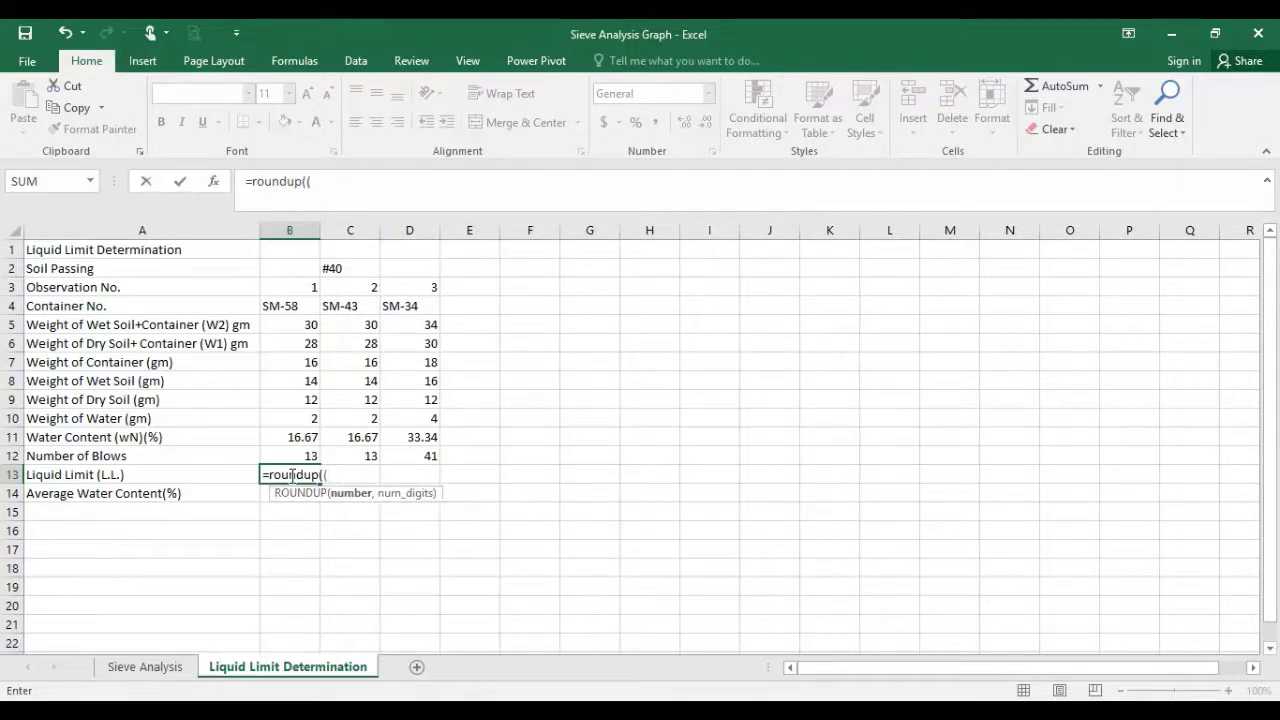
pyautogui.write('sum')
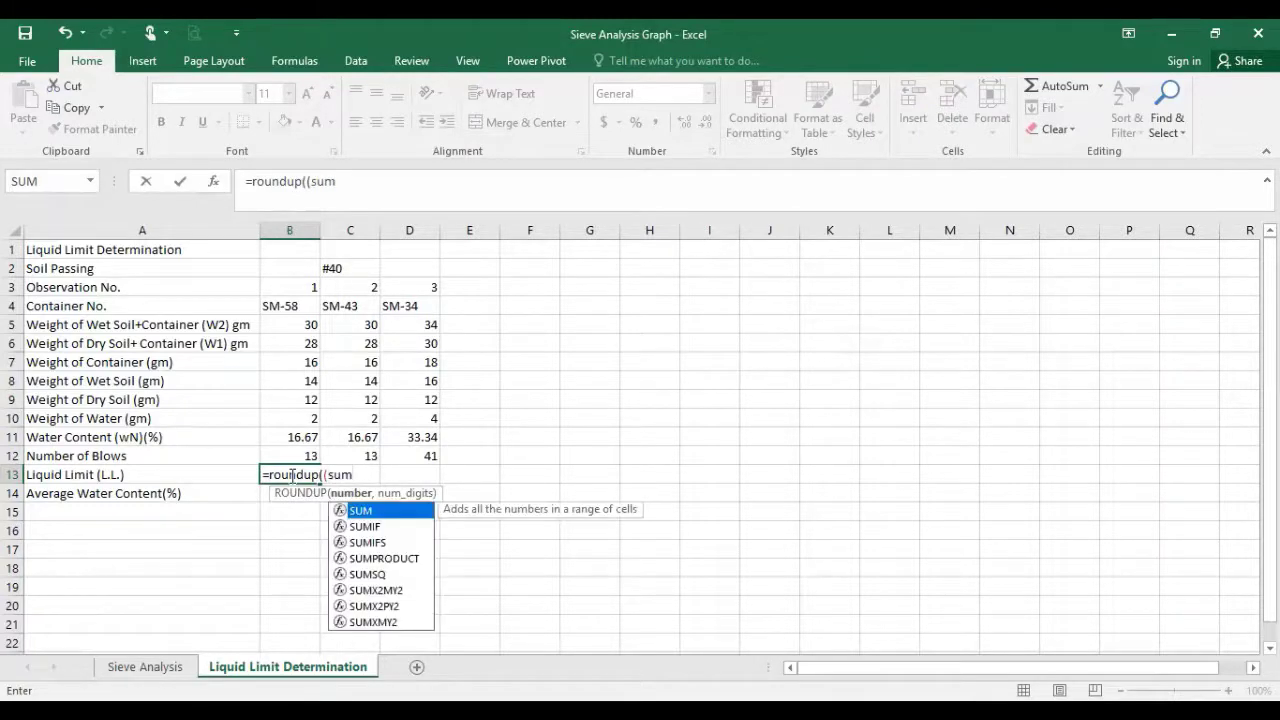
pyautogui.write('((')
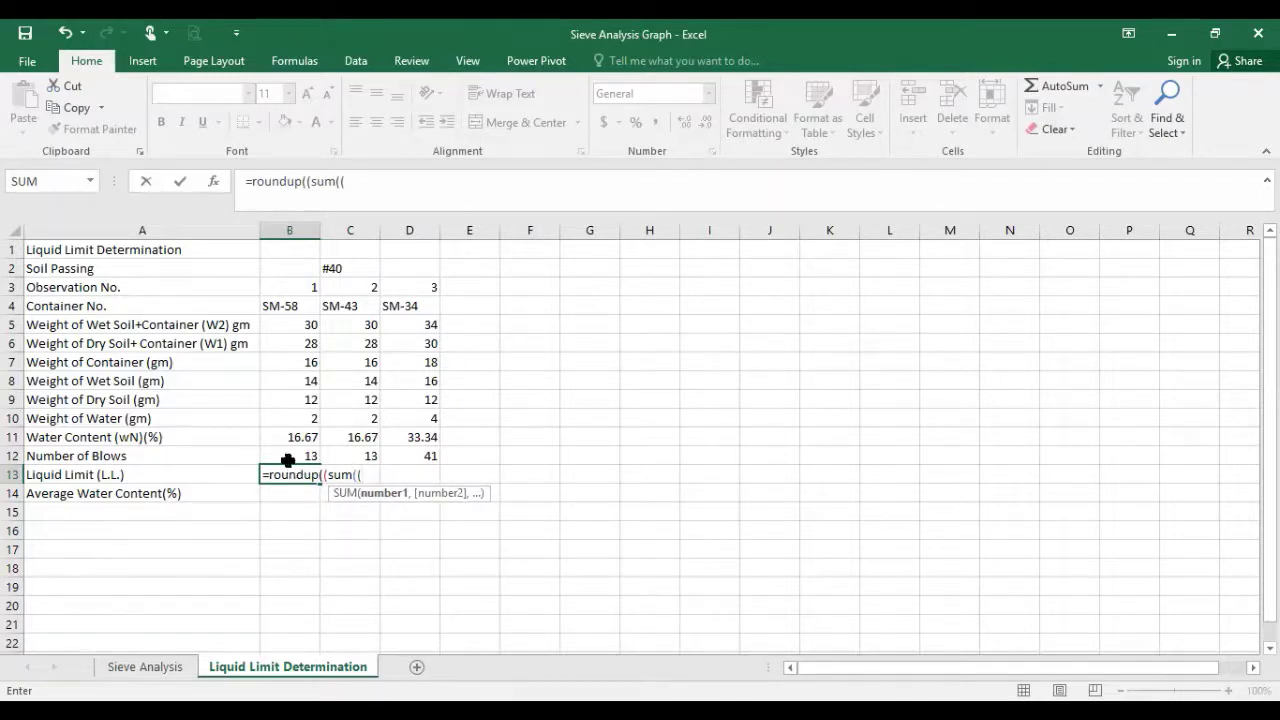
pyautogui.click(286, 434)
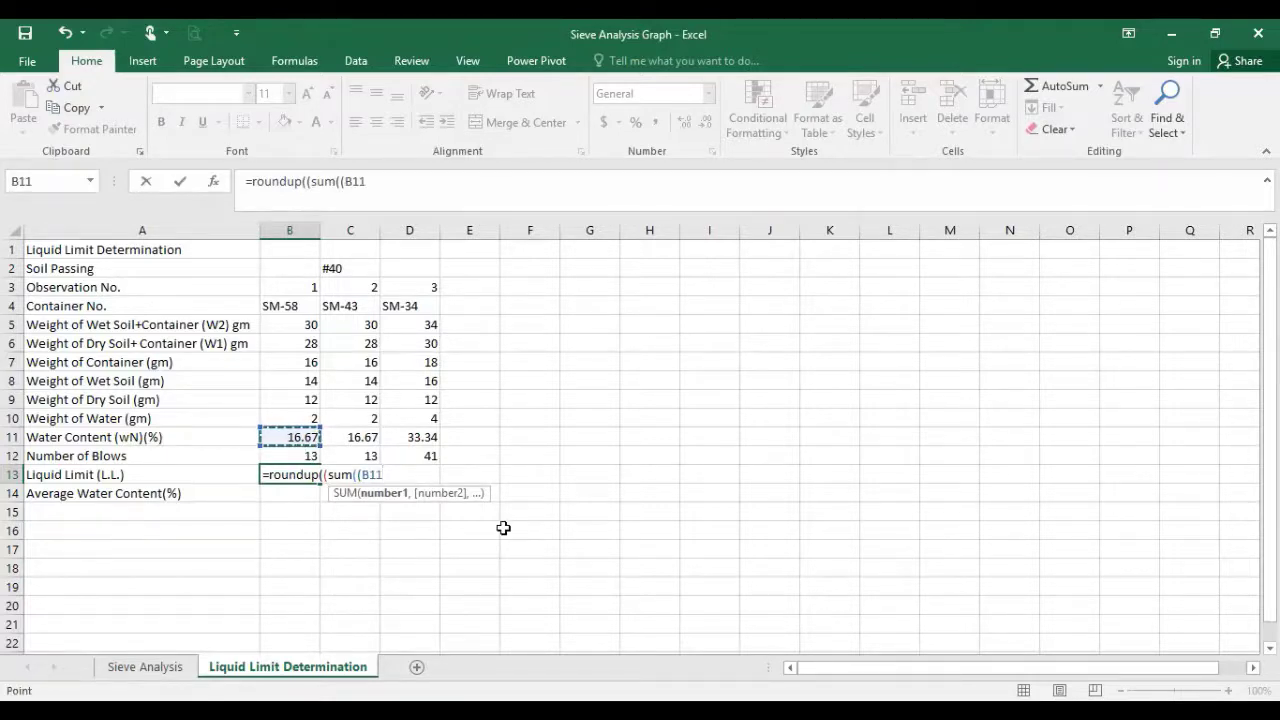
pyautogui.write(')*(')
pyautogui.click(305, 455)
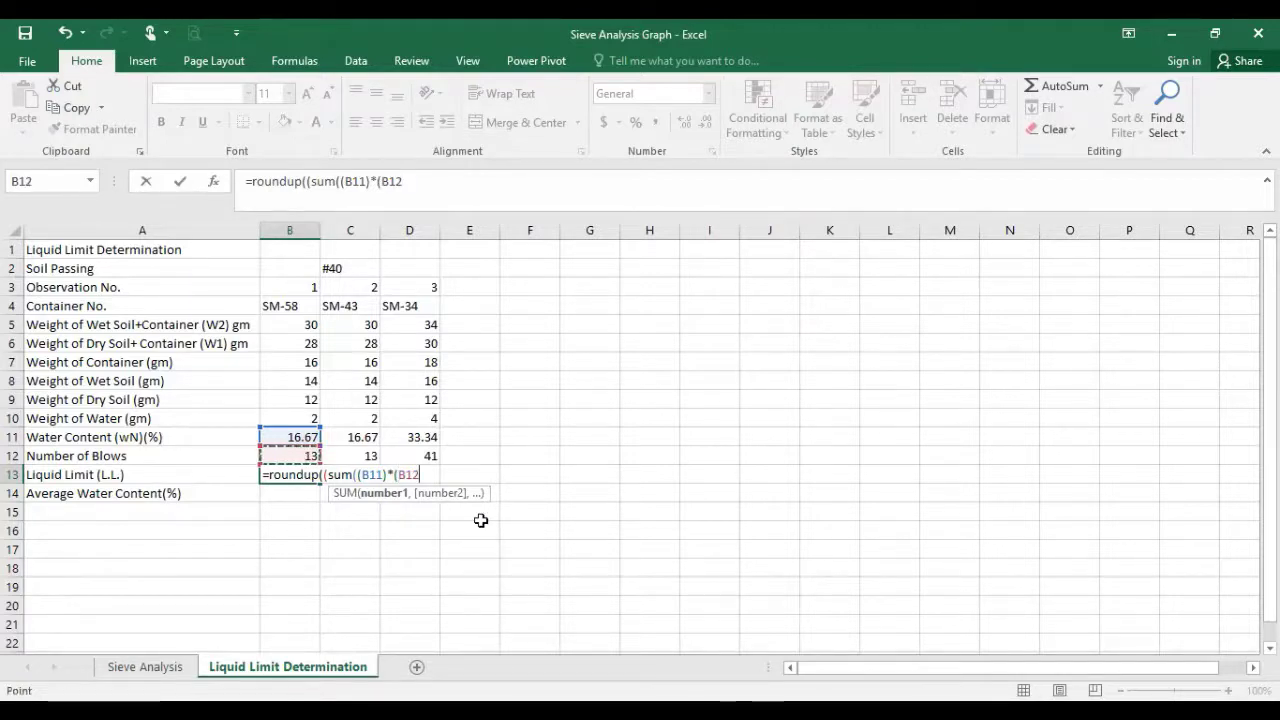
pyautogui.write('/25)')
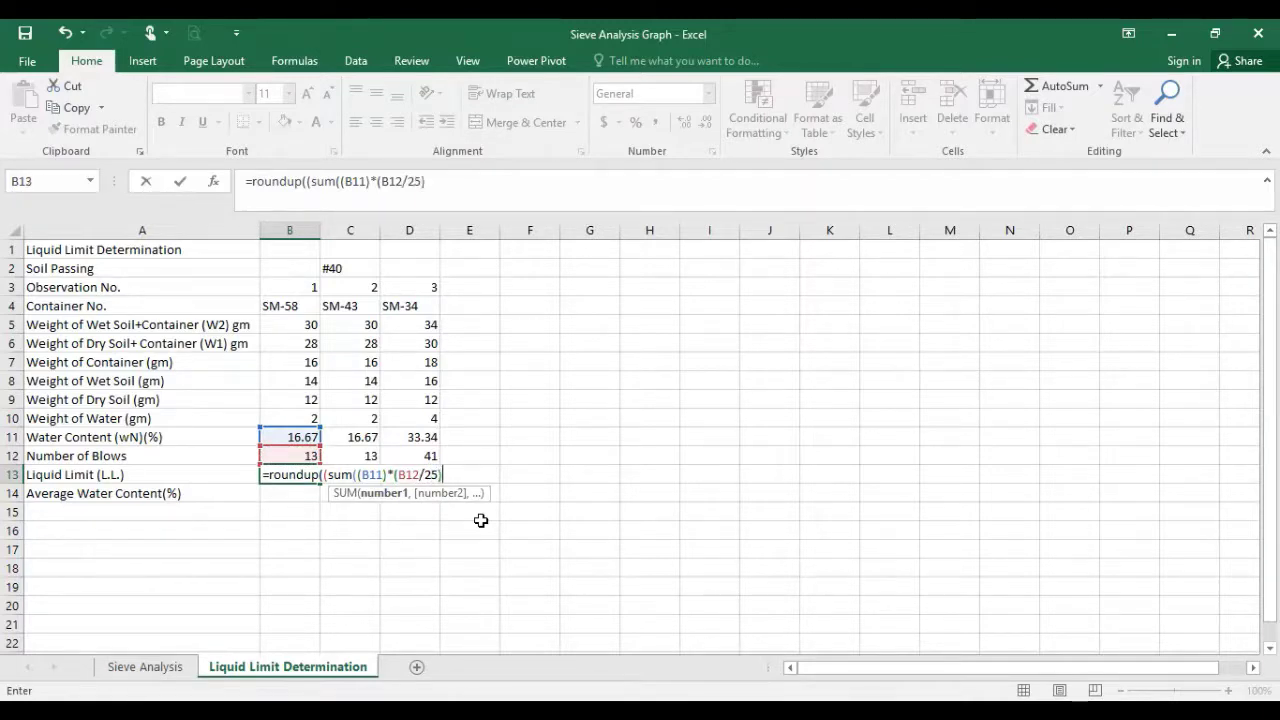
pyautogui.write('^0.121))')
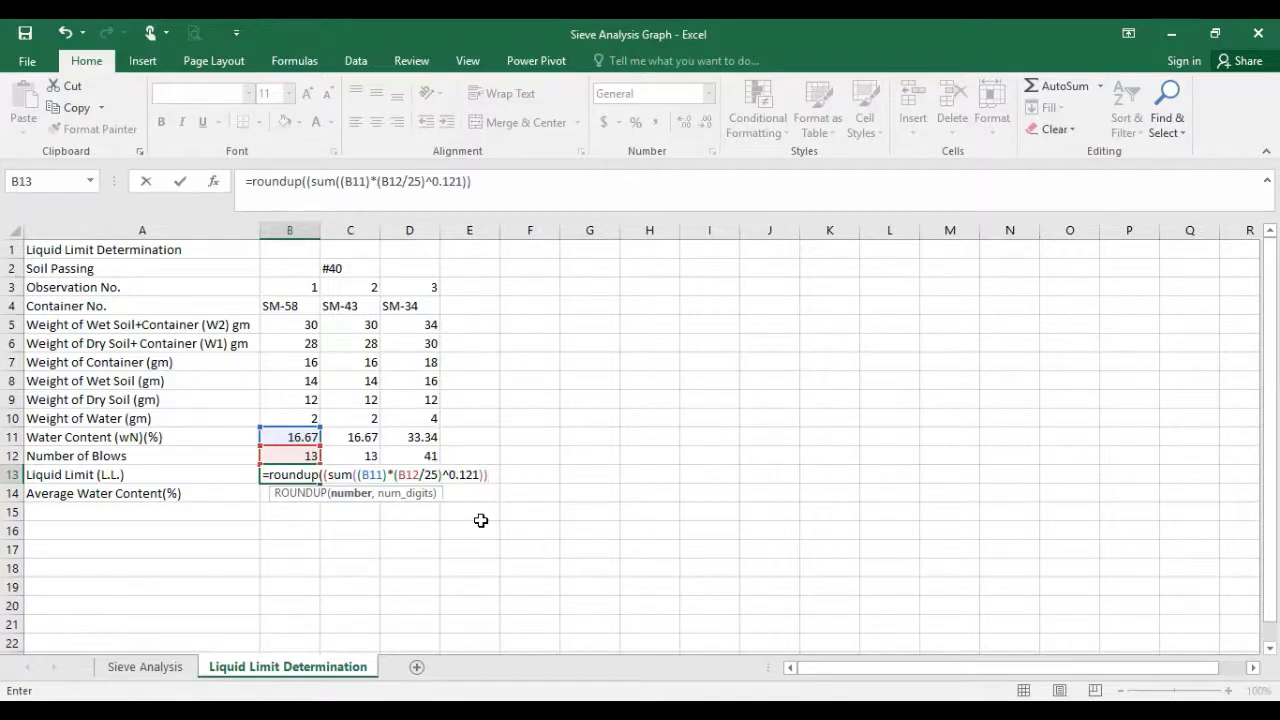
pyautogui.write(',2)')
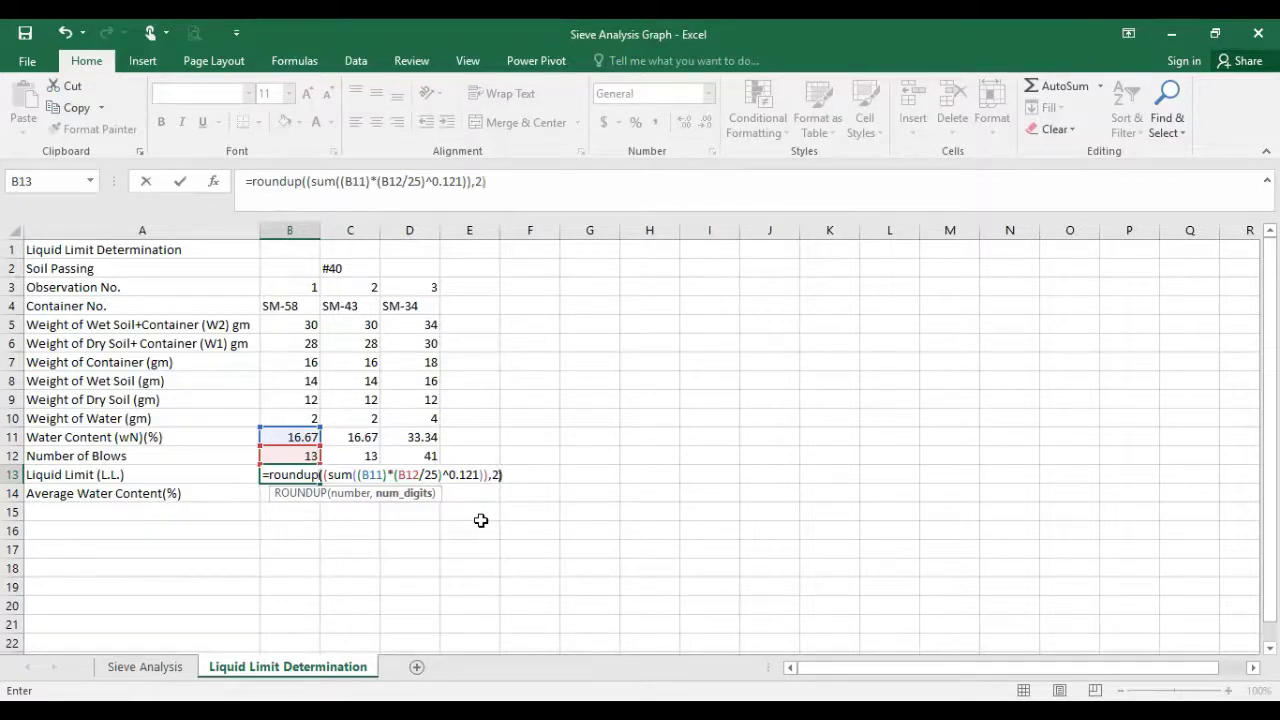
pyautogui.press('Return')
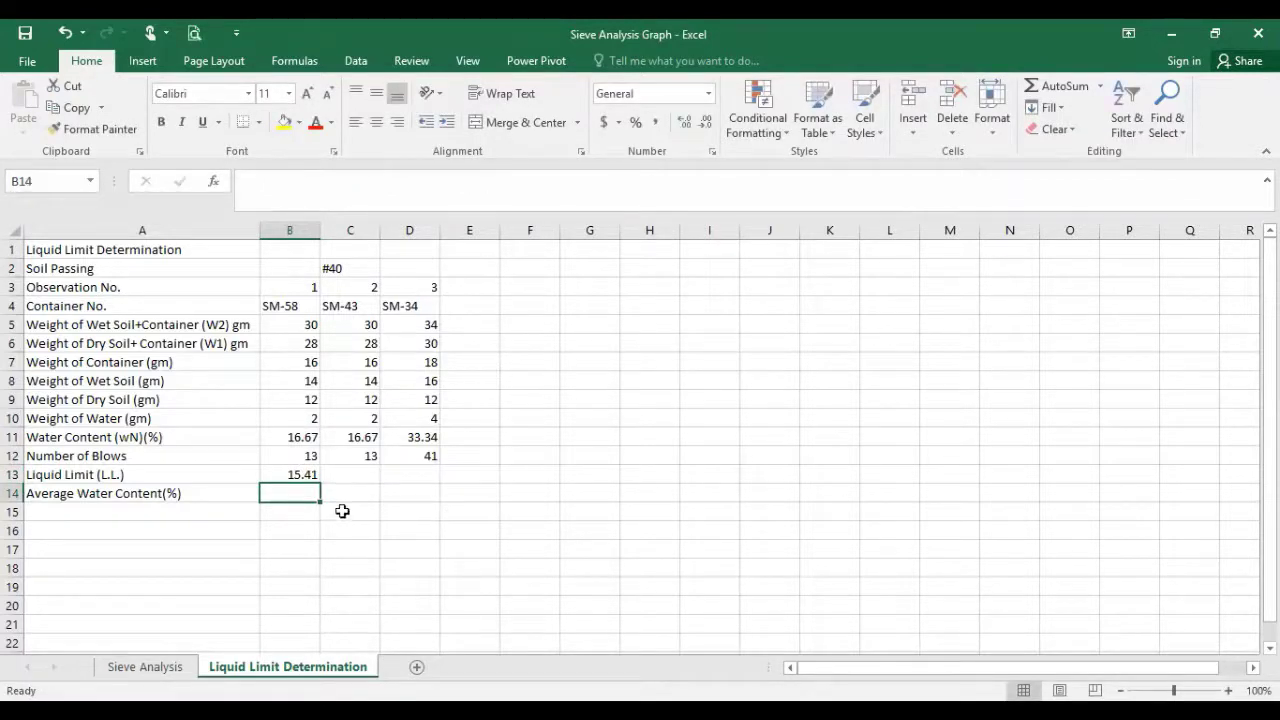
# Copy the liquid limit formula from B13 across to C13 and D13.
pyautogui.click(262, 473)
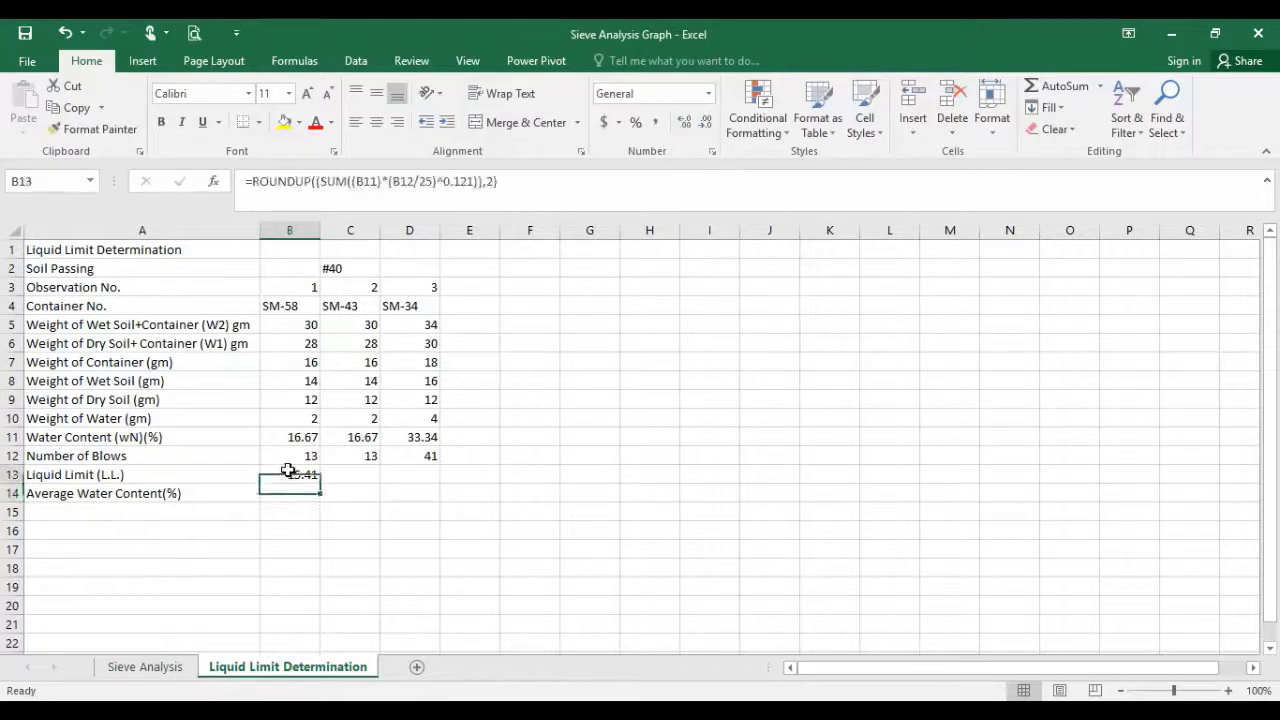
pyautogui.moveTo(322, 487); pyautogui.dragTo(420, 480)
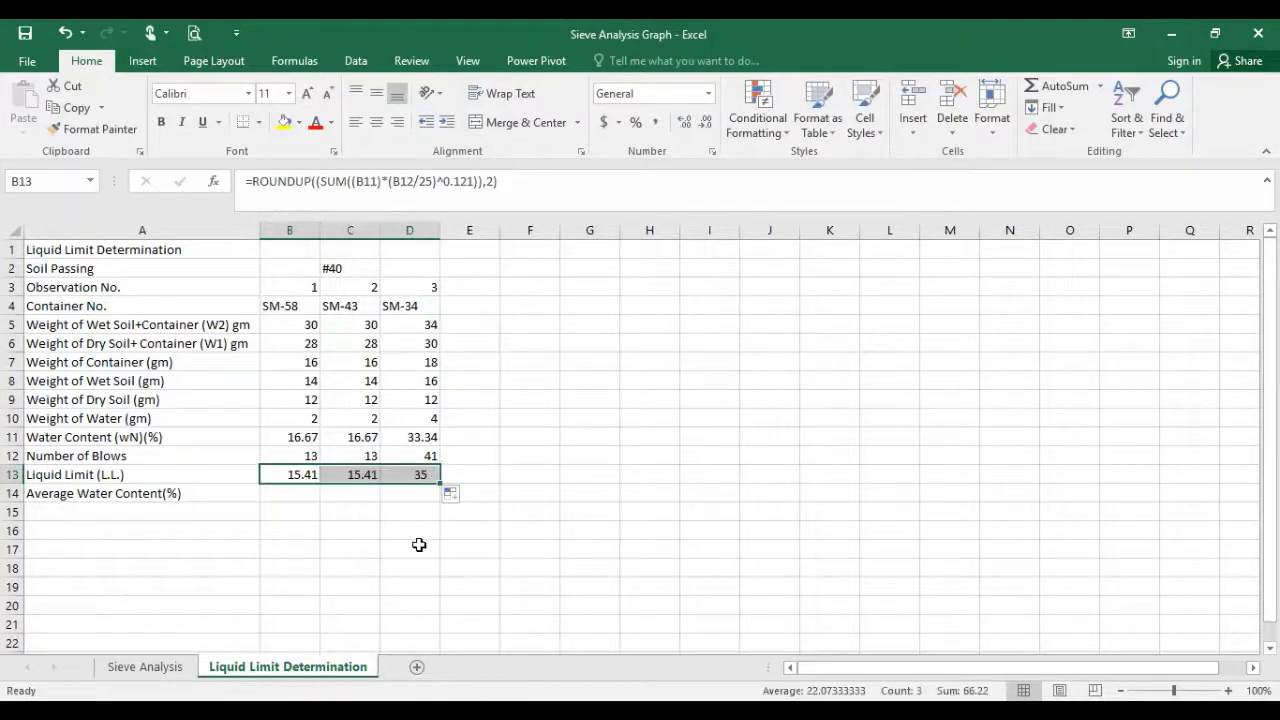
pyautogui.click(568, 548)
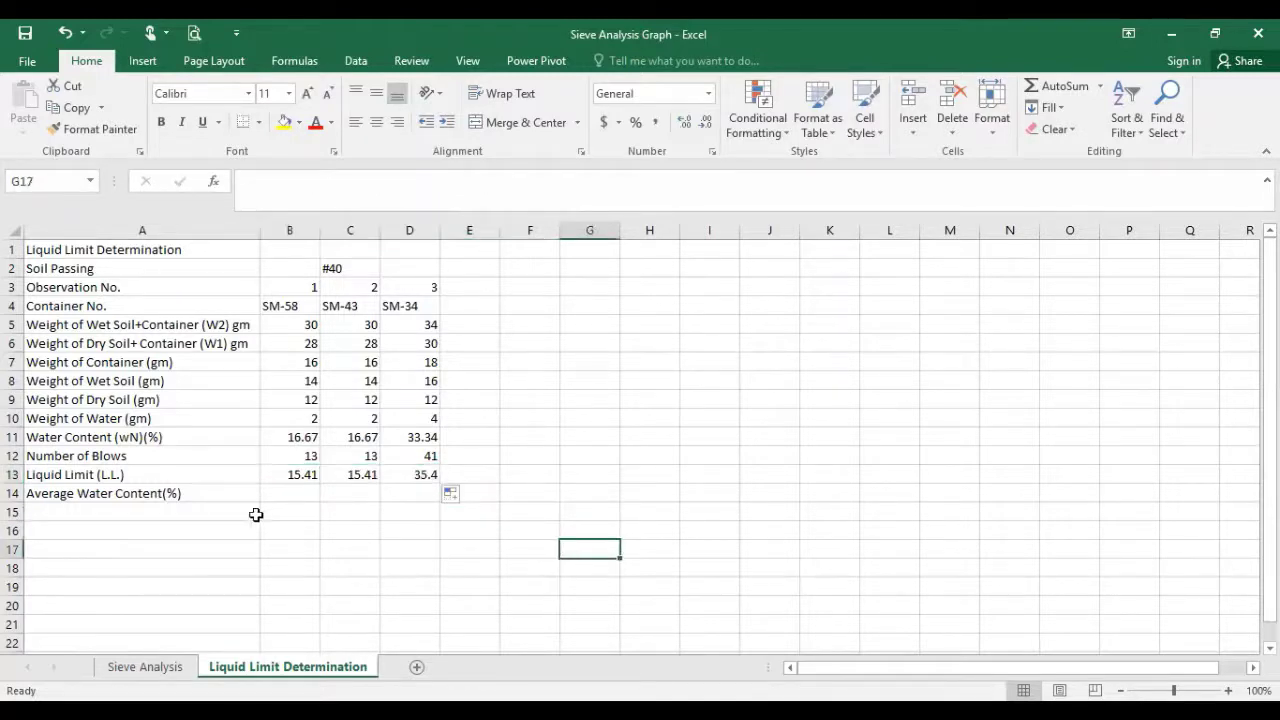
# Merge and center cells B14 to D14 in the Average Water Content(%) row.
pyautogui.click(265, 495)
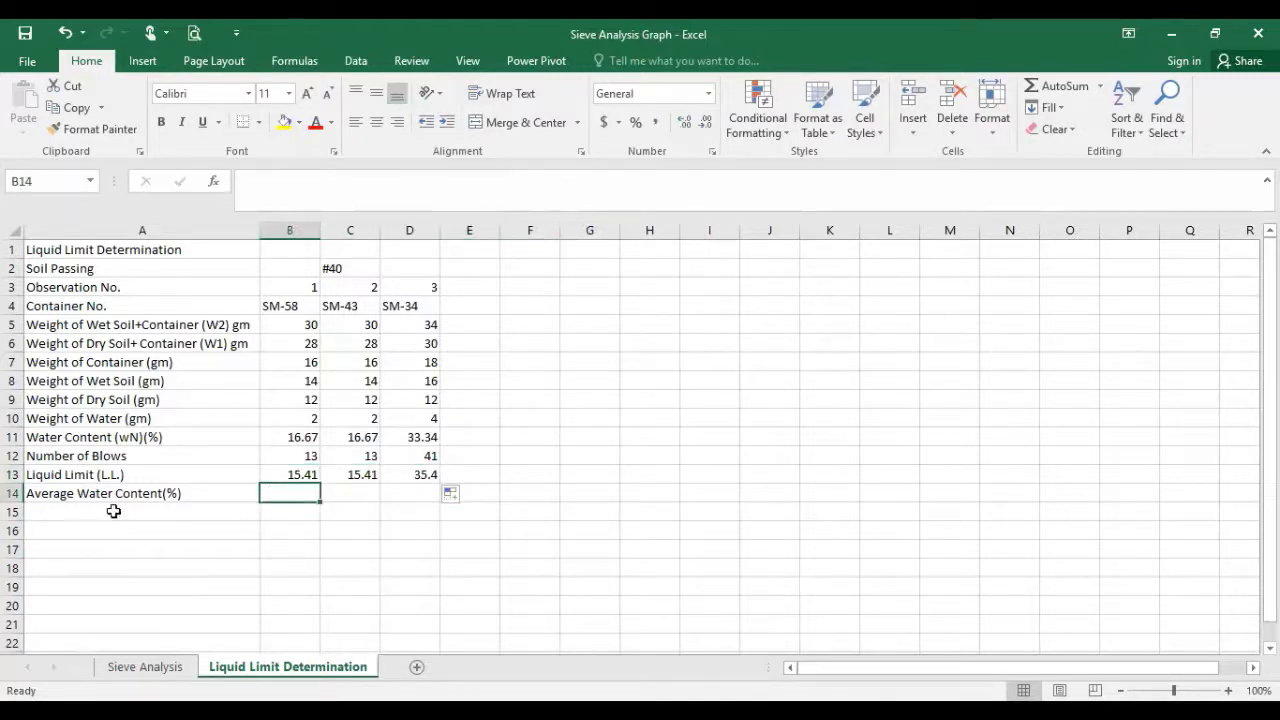
pyautogui.moveTo(306, 489); pyautogui.dragTo(402, 491)
pyautogui.click(484, 124)
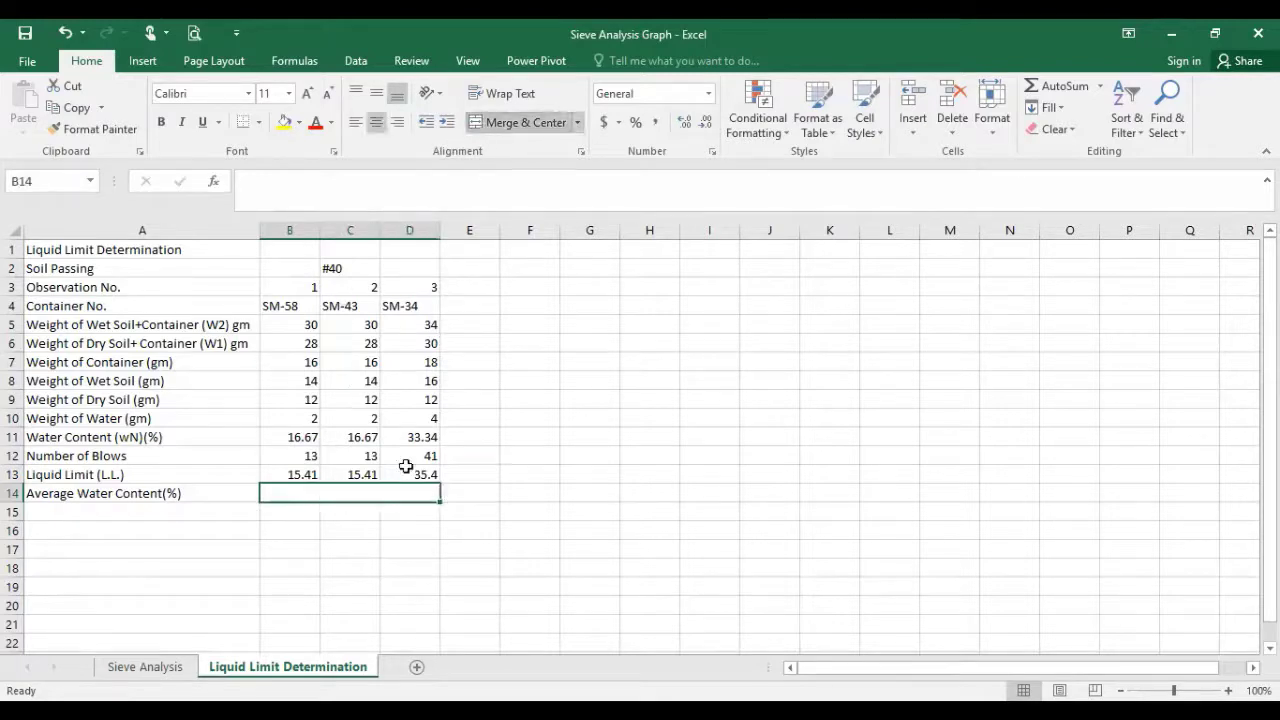
# Calculate the average water content in the merged cell B14 with the formula =ROUNDUP((AVERAGE(B11:D11)),2).
pyautogui.doubleClick(335, 493)
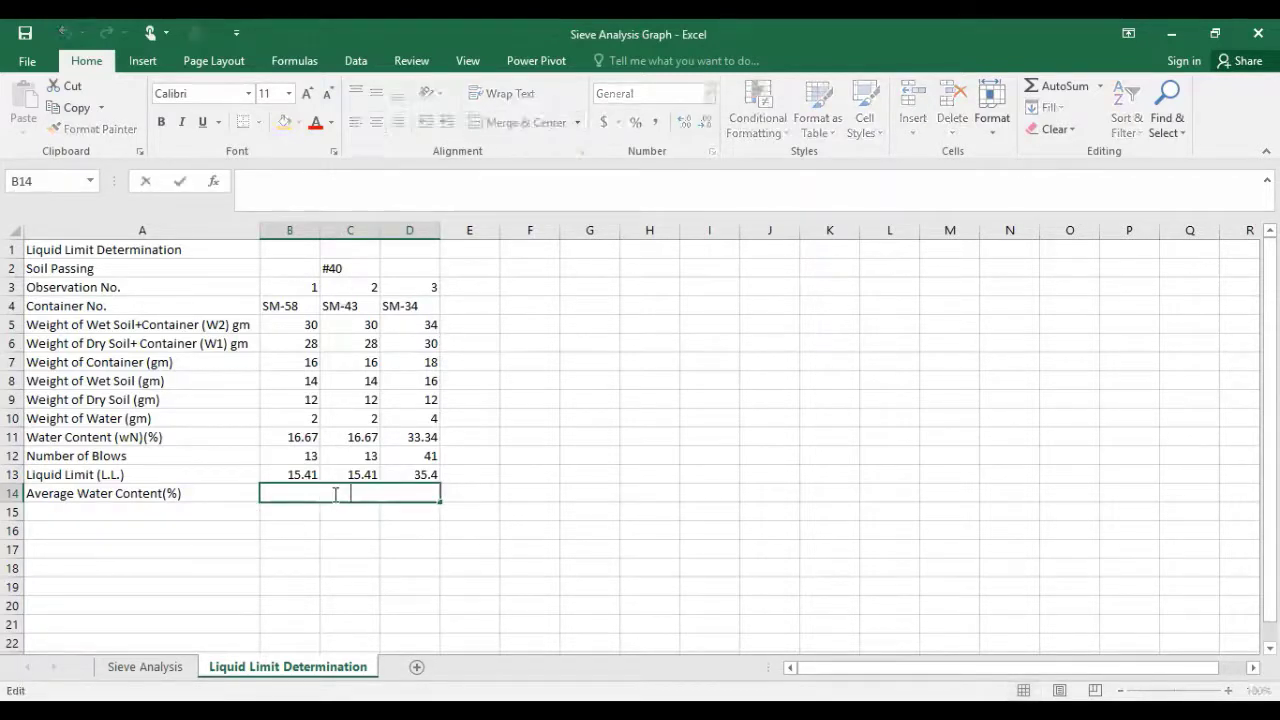
pyautogui.write('=')
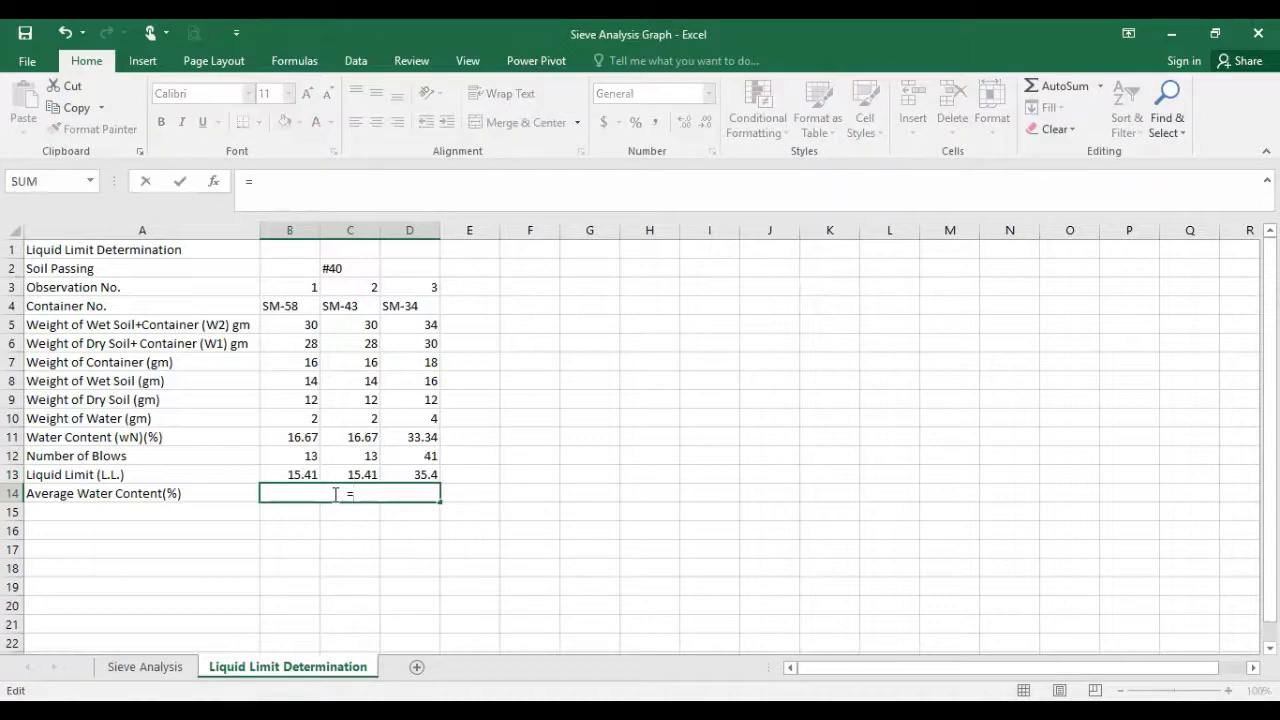
pyautogui.write('rounup')
pyautogui.press('BackSpace')
pyautogui.press('BackSpace')
pyautogui.press('BackSpace')
pyautogui.write('u')
pyautogui.press('BackSpace')
pyautogui.write('nm')
pyautogui.press('BackSpace')
pyautogui.write('d')
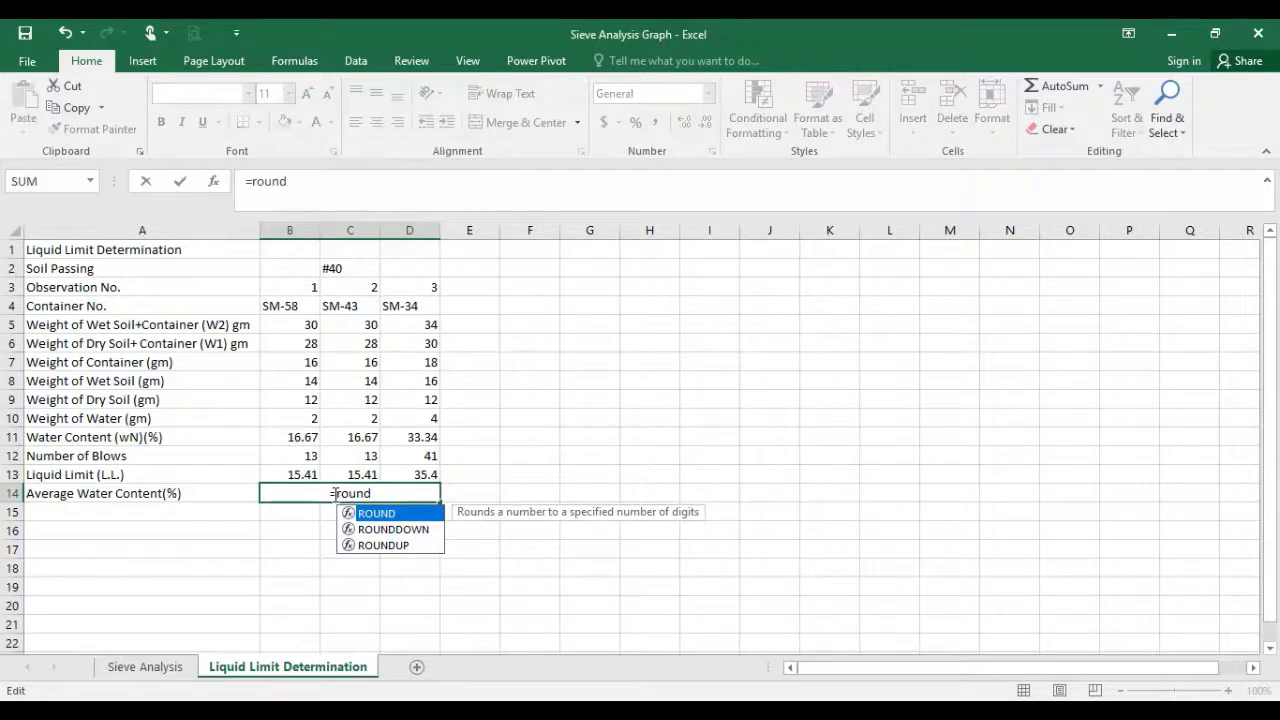
pyautogui.write('up(average(')
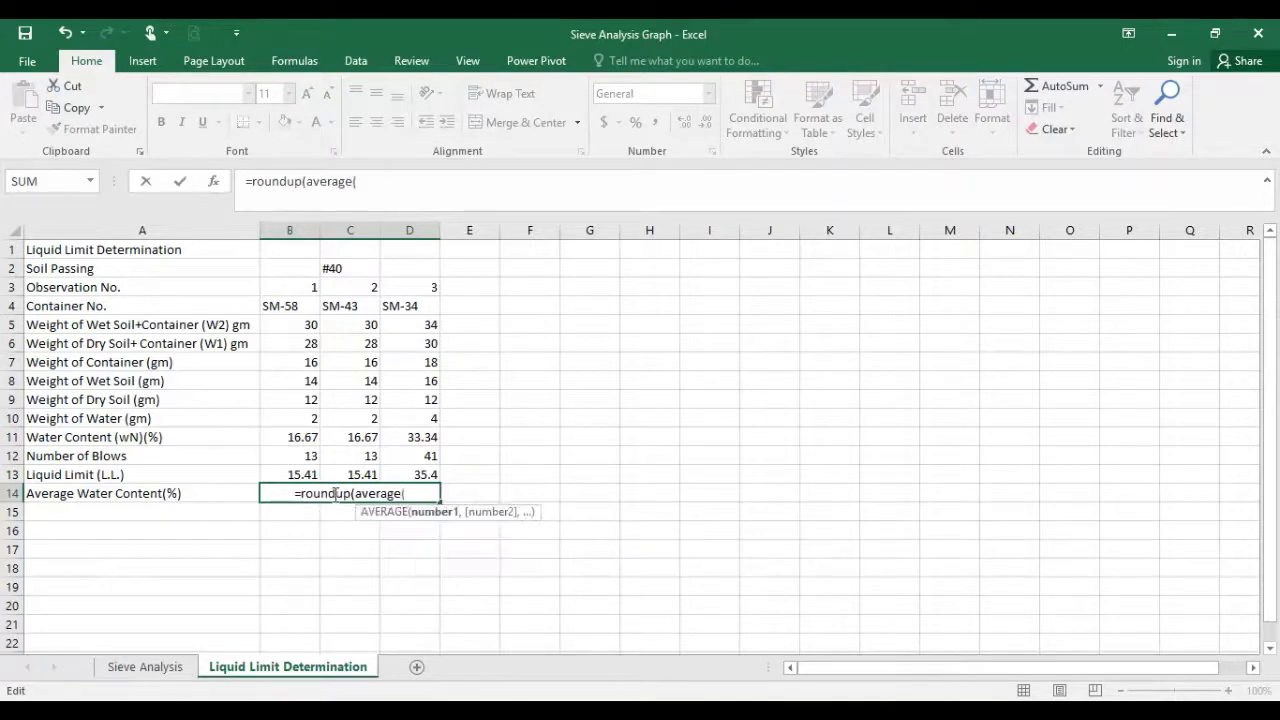
pyautogui.click(292, 435)
pyautogui.moveTo(322, 432); pyautogui.dragTo(408, 435)
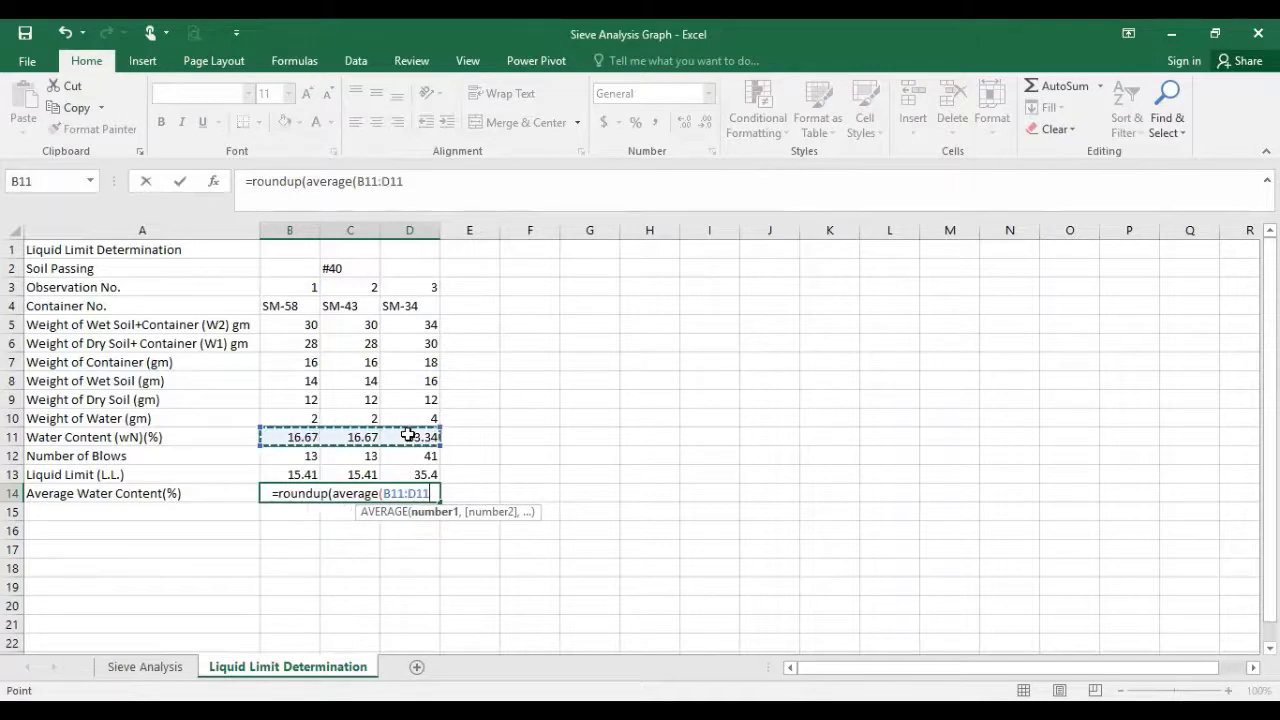
pyautogui.write(')')
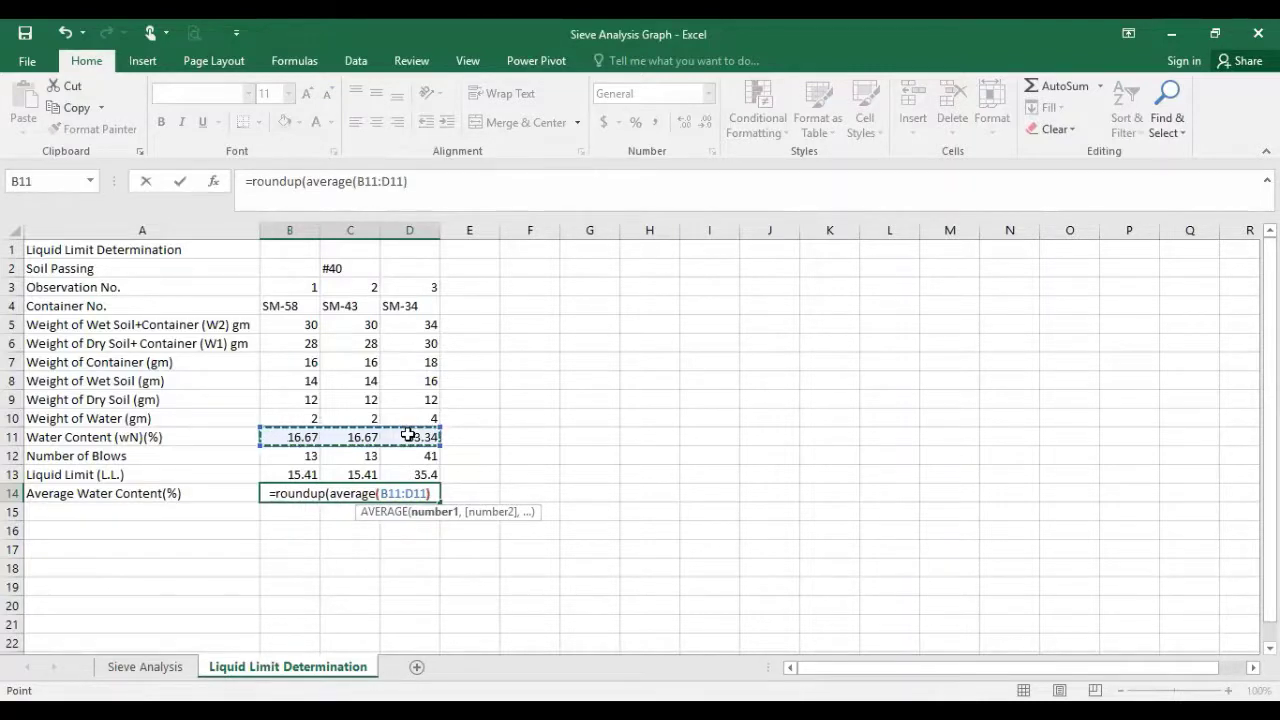
pyautogui.write('),2)')
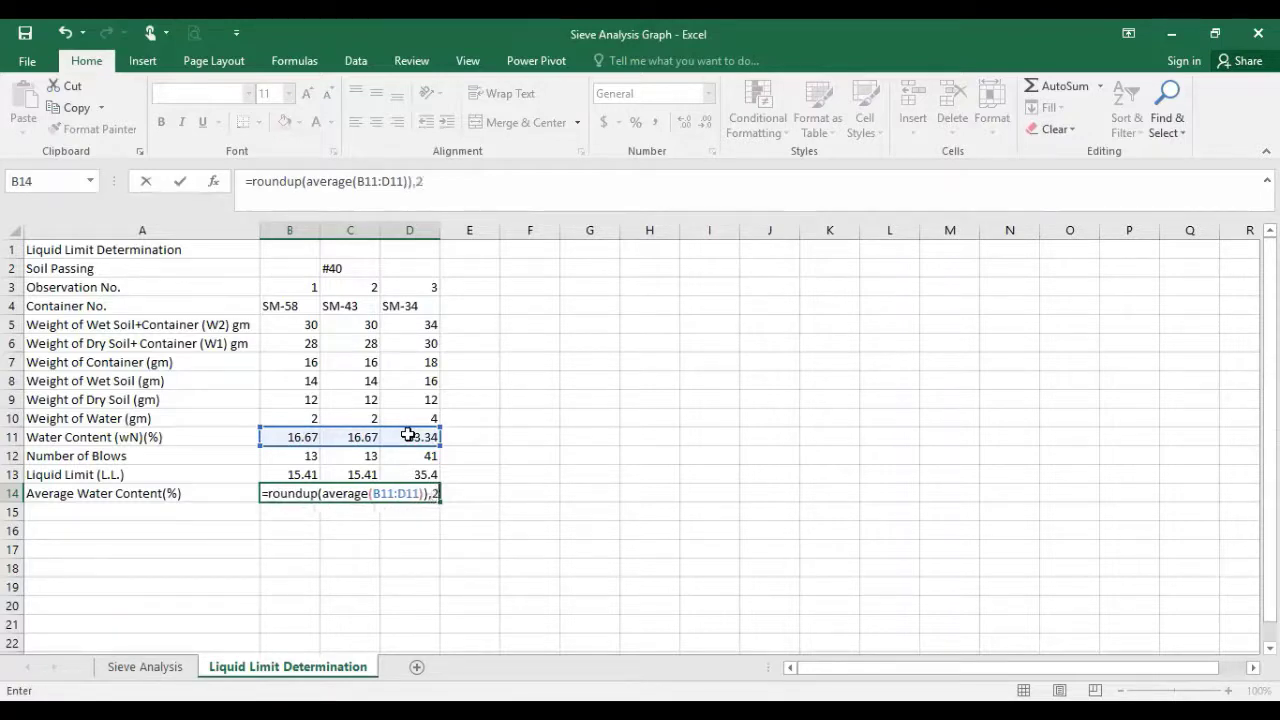
pyautogui.click(317, 494)
pyautogui.write('(')
pyautogui.press('Return')
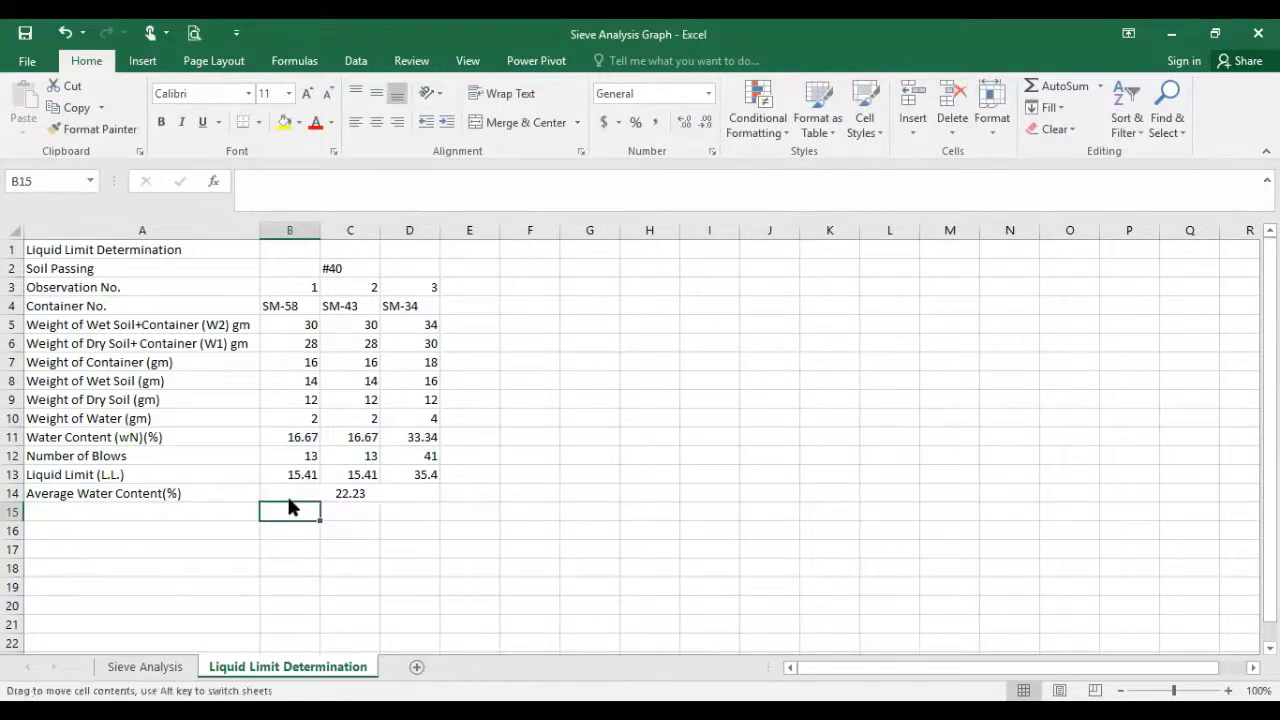
pyautogui.moveTo(288, 502); pyautogui.dragTo(290, 492)
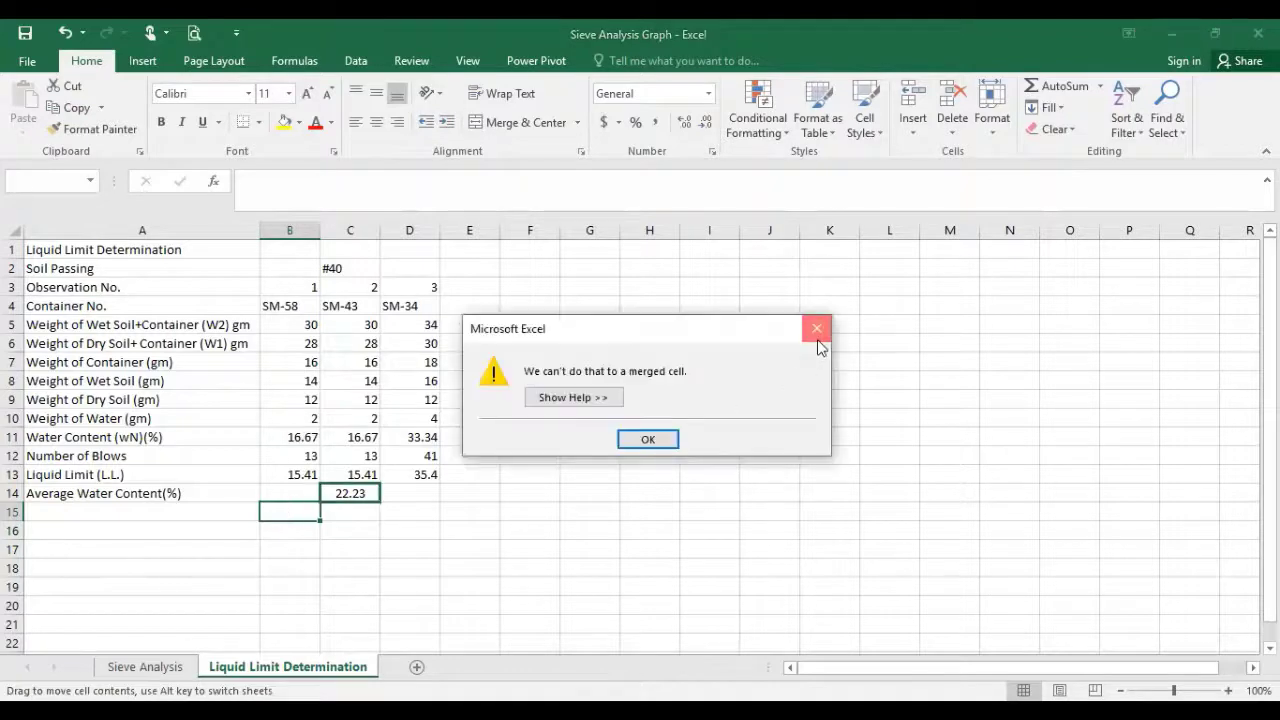
pyautogui.click(816, 330)
pyautogui.click(466, 588)
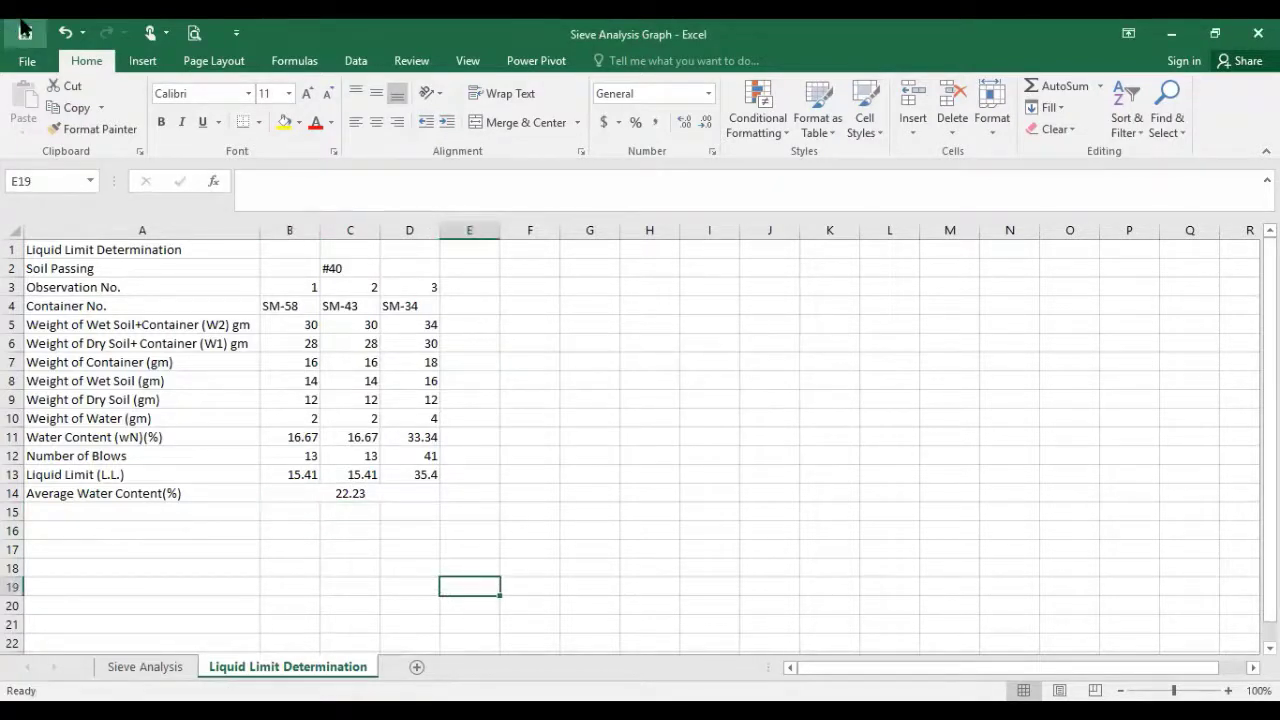
# Add the row label "Average Liquid Limit" in A15.
pyautogui.click(127, 514)
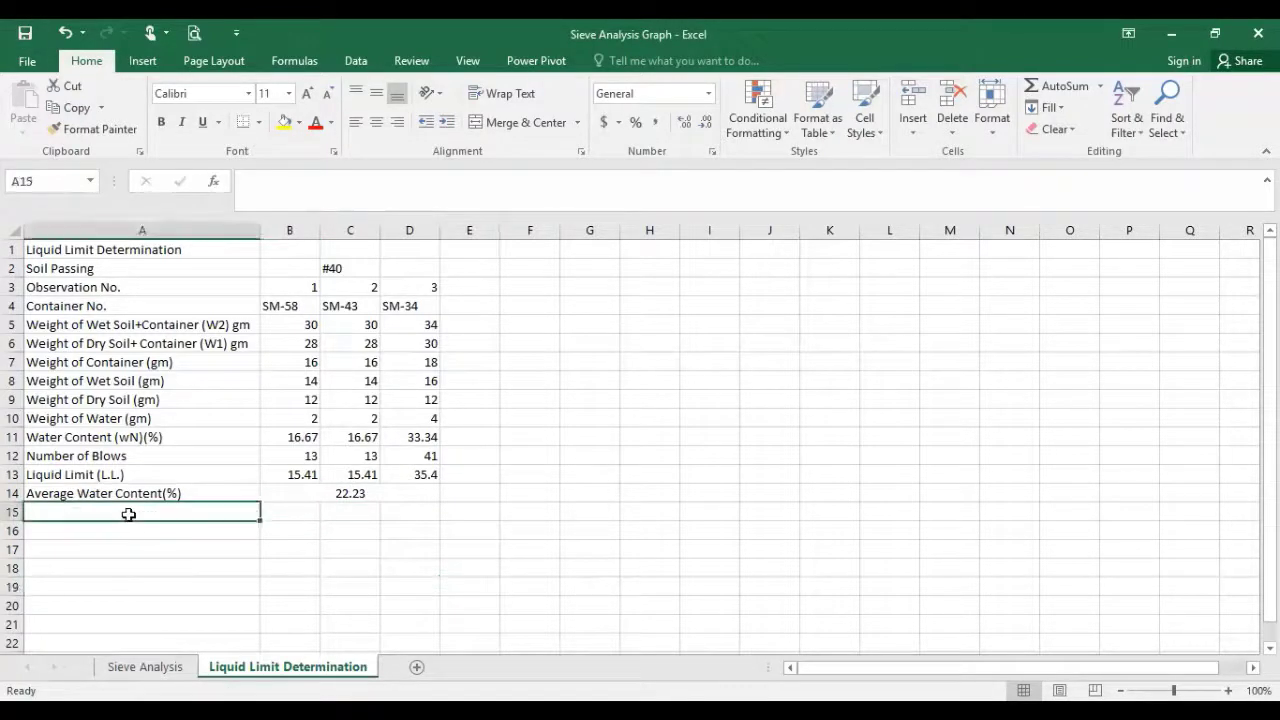
pyautogui.write('Av')
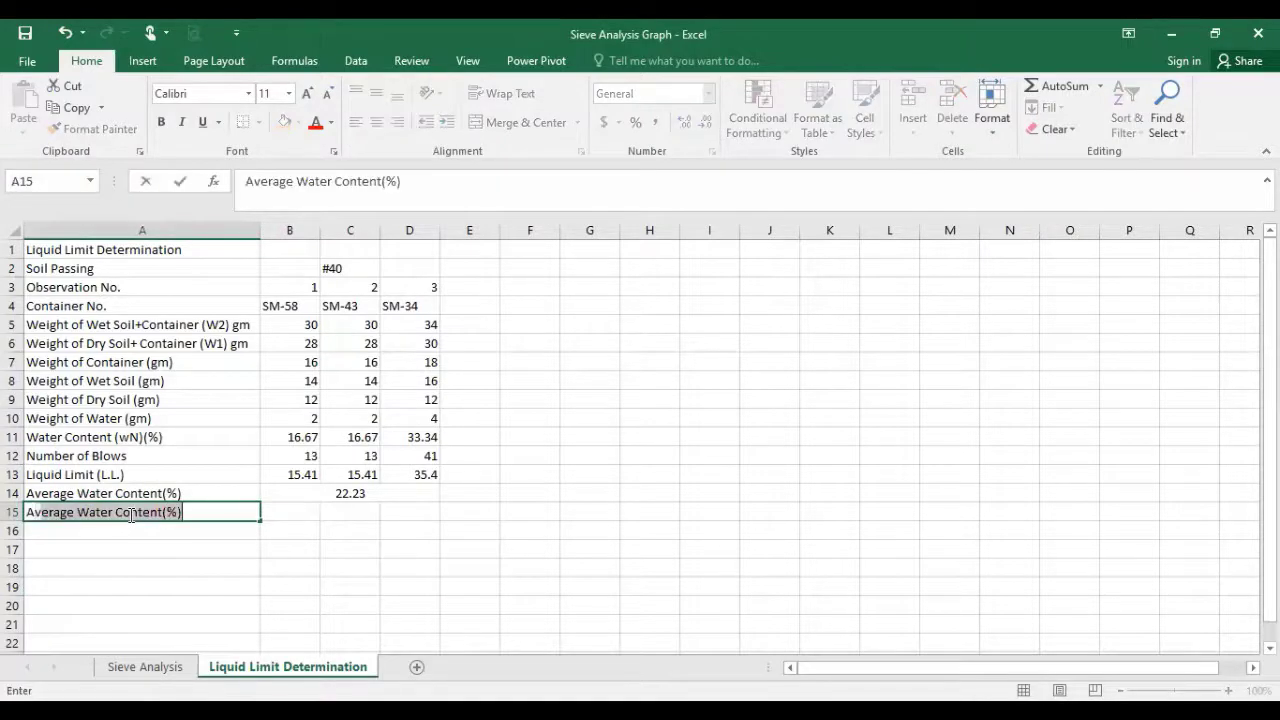
pyautogui.write('erage Liquid Limit')
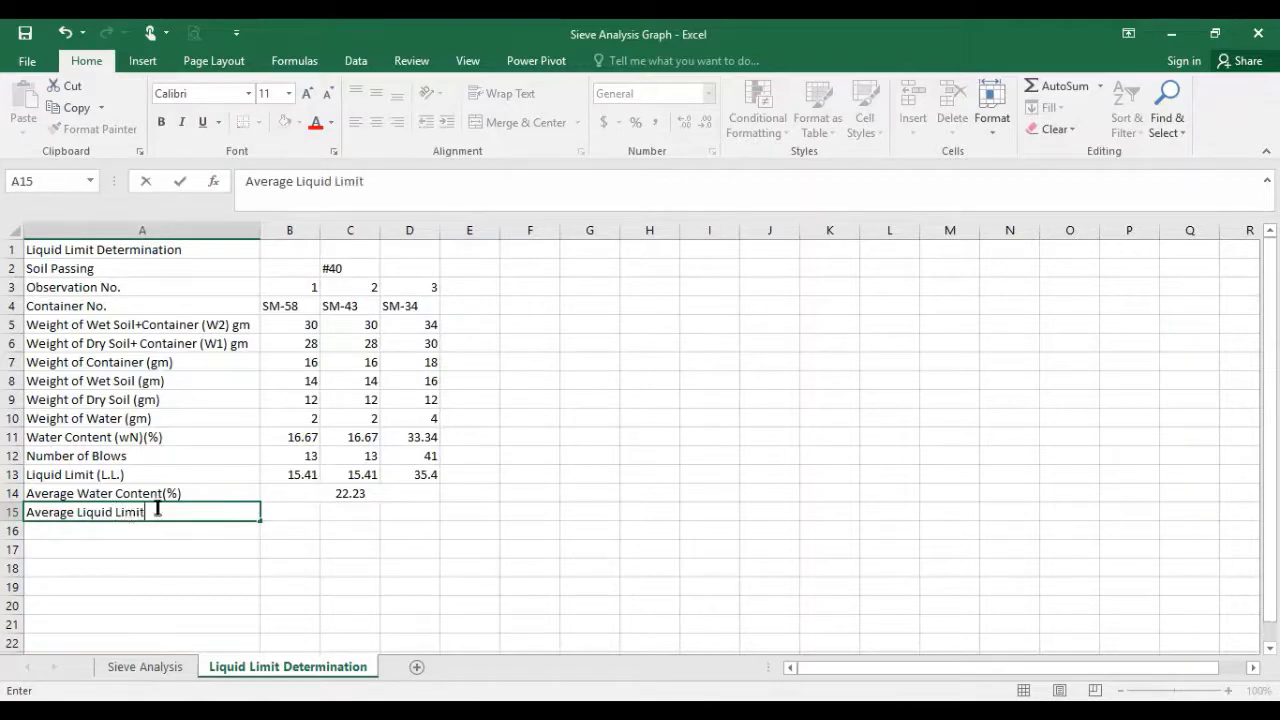
pyautogui.click(291, 503)
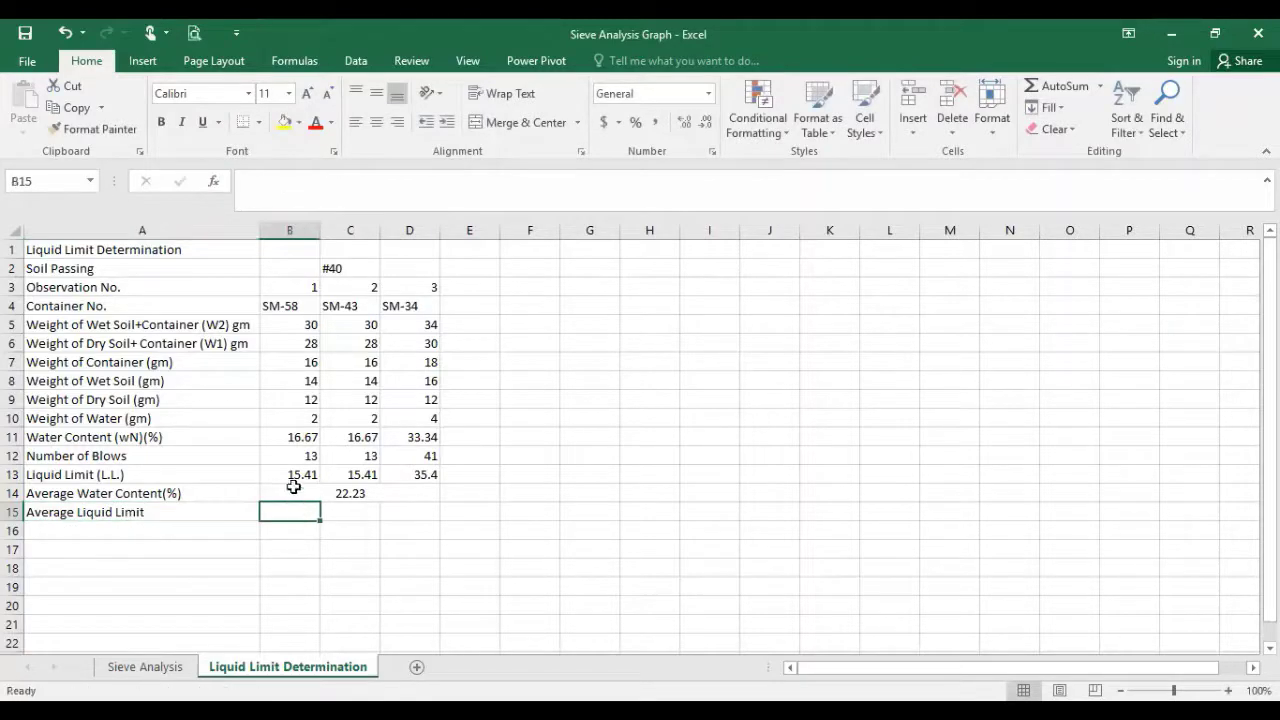
# Copy the merged average formula from row 14 down to row 15 and change its averaged range to B13:D13.
pyautogui.click(281, 492)
pyautogui.moveTo(439, 503); pyautogui.dragTo(443, 531)
pyautogui.click(323, 514)
pyautogui.doubleClick(323, 514)
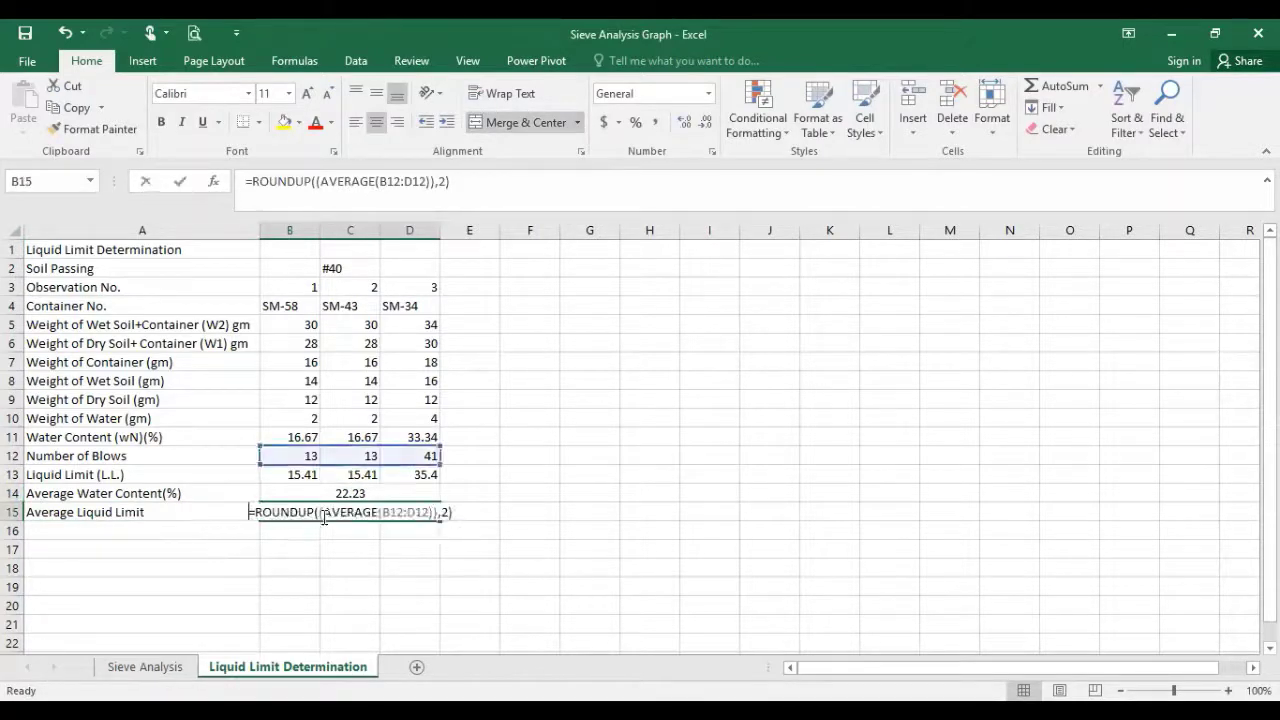
pyautogui.moveTo(380, 512); pyautogui.dragTo(428, 517)
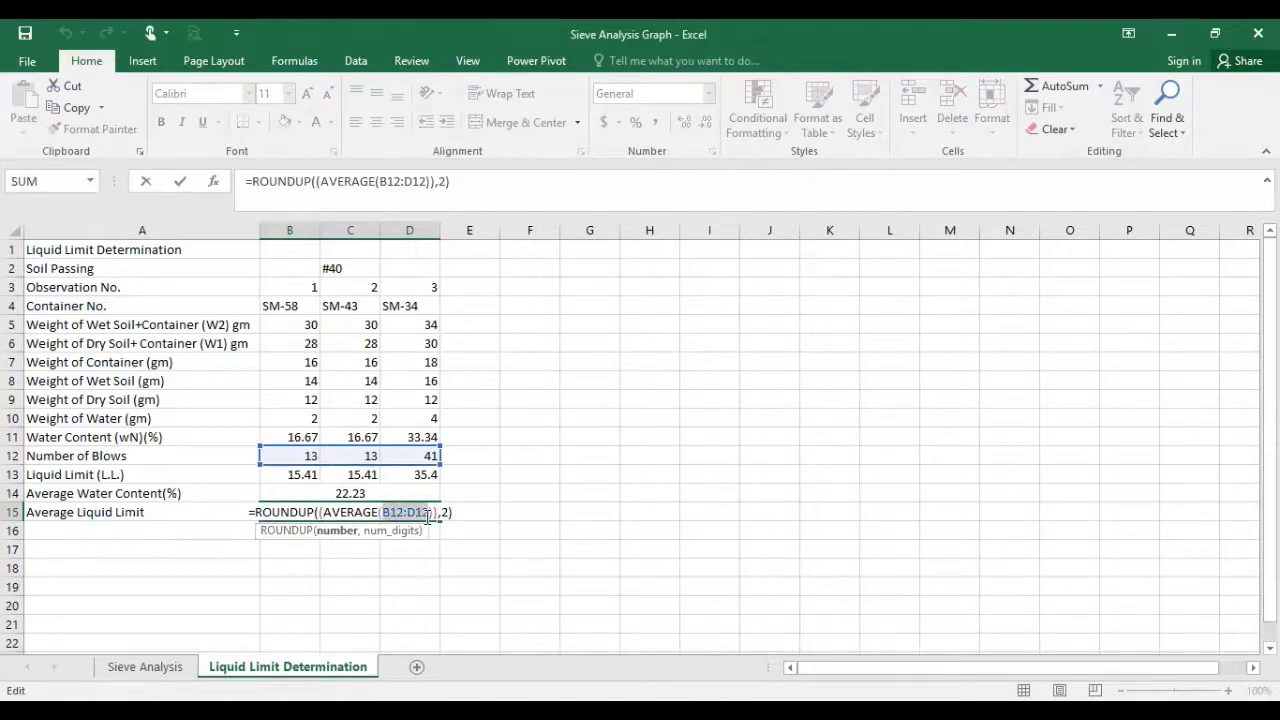
pyautogui.click(318, 476)
pyautogui.moveTo(320, 477); pyautogui.dragTo(415, 476)
pyautogui.press('Return')
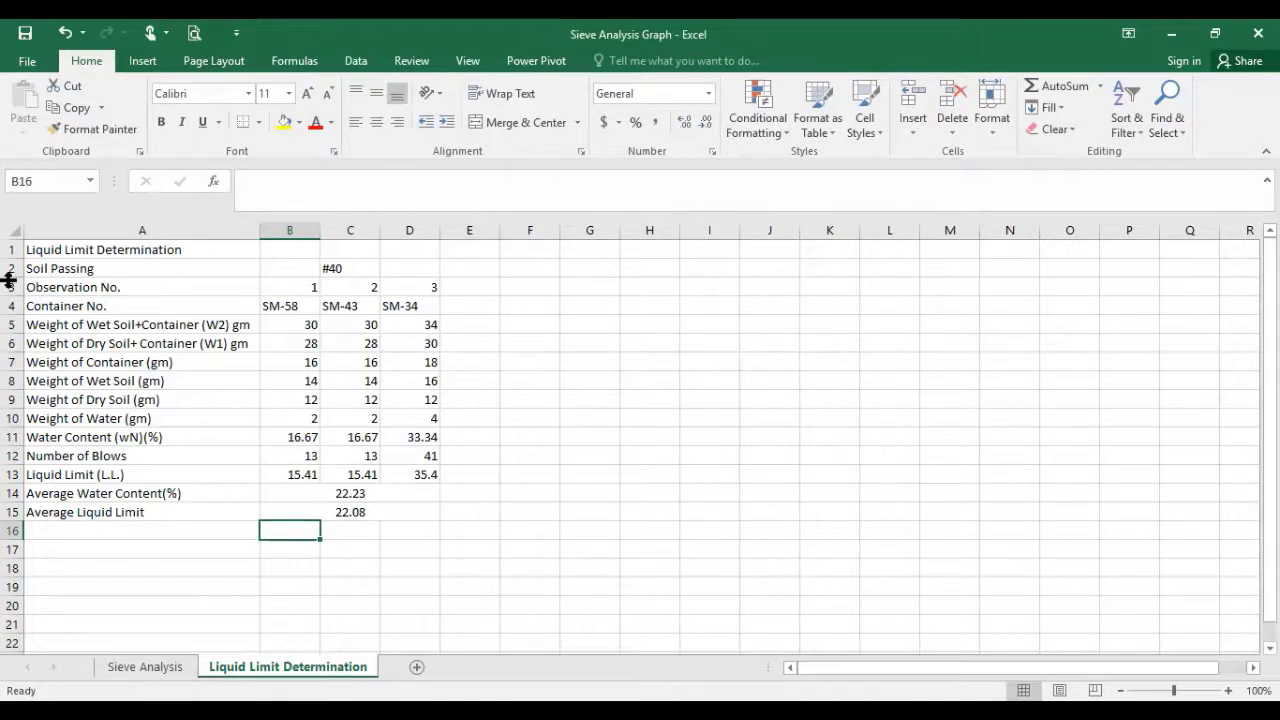
# Apply thick outside borders around the whole table range A1:D15.
pyautogui.click(64, 252)
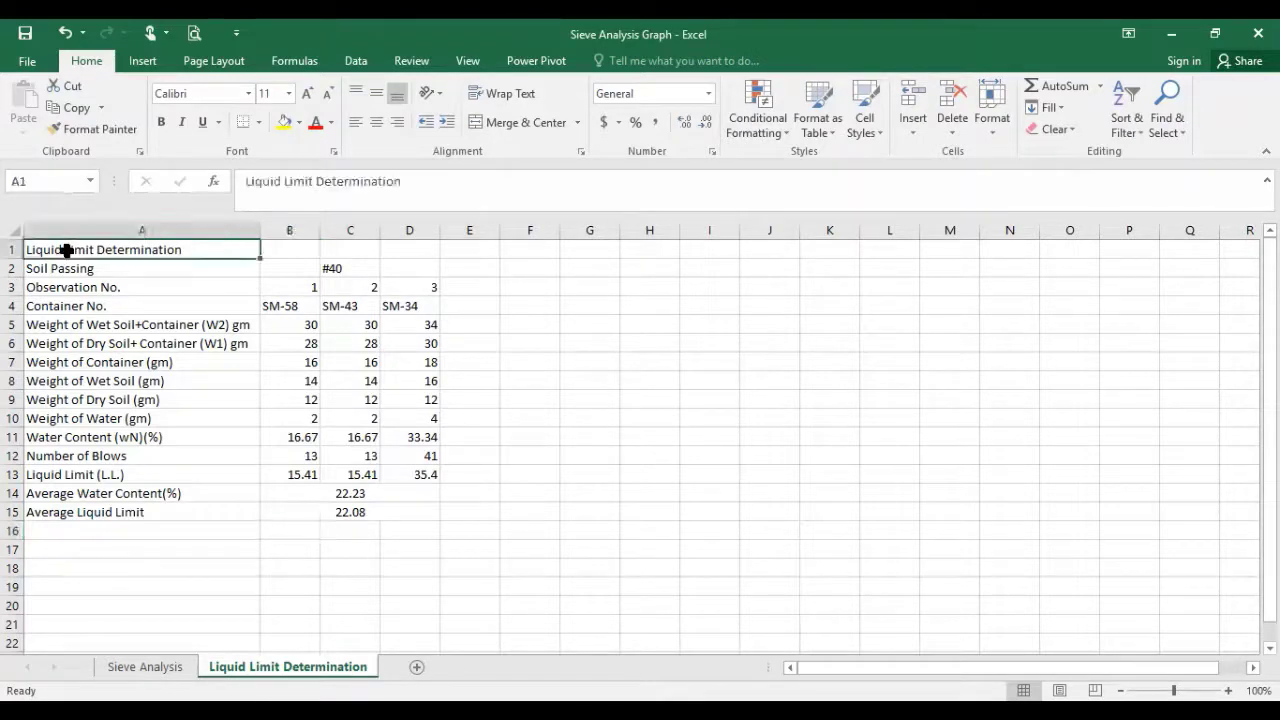
pyautogui.moveTo(86, 271); pyautogui.dragTo(428, 512)
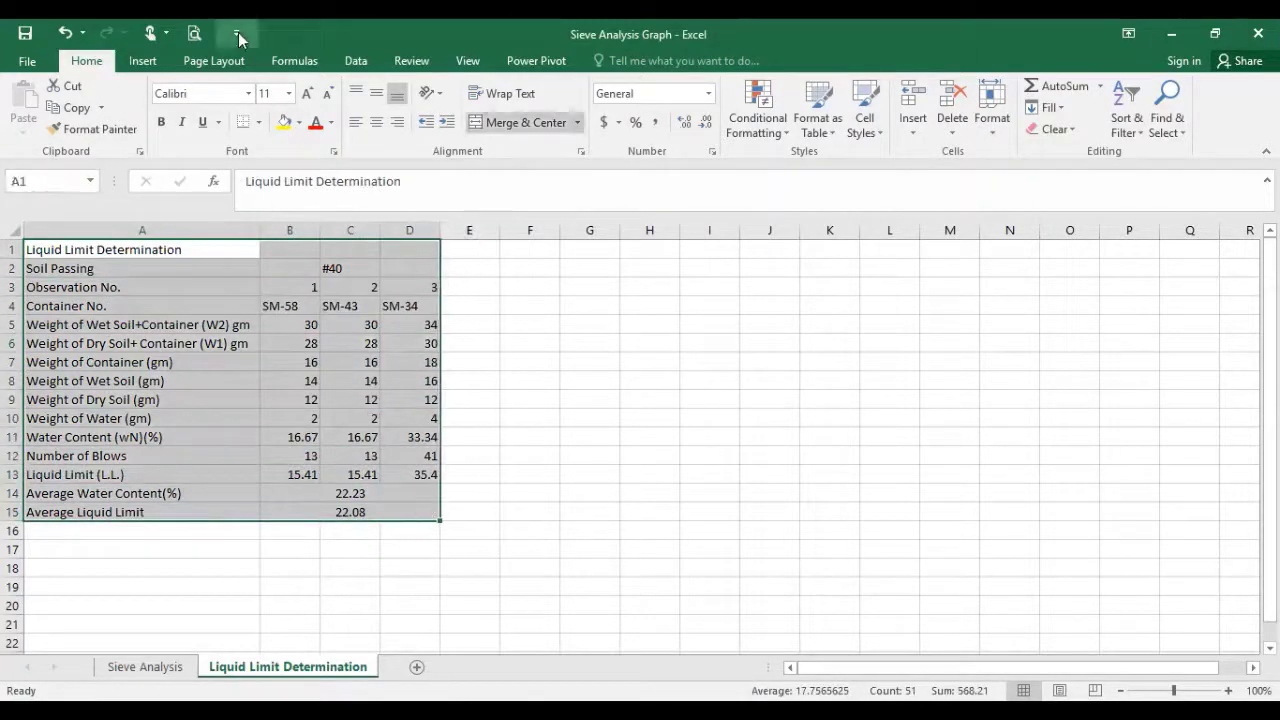
pyautogui.click(258, 122)
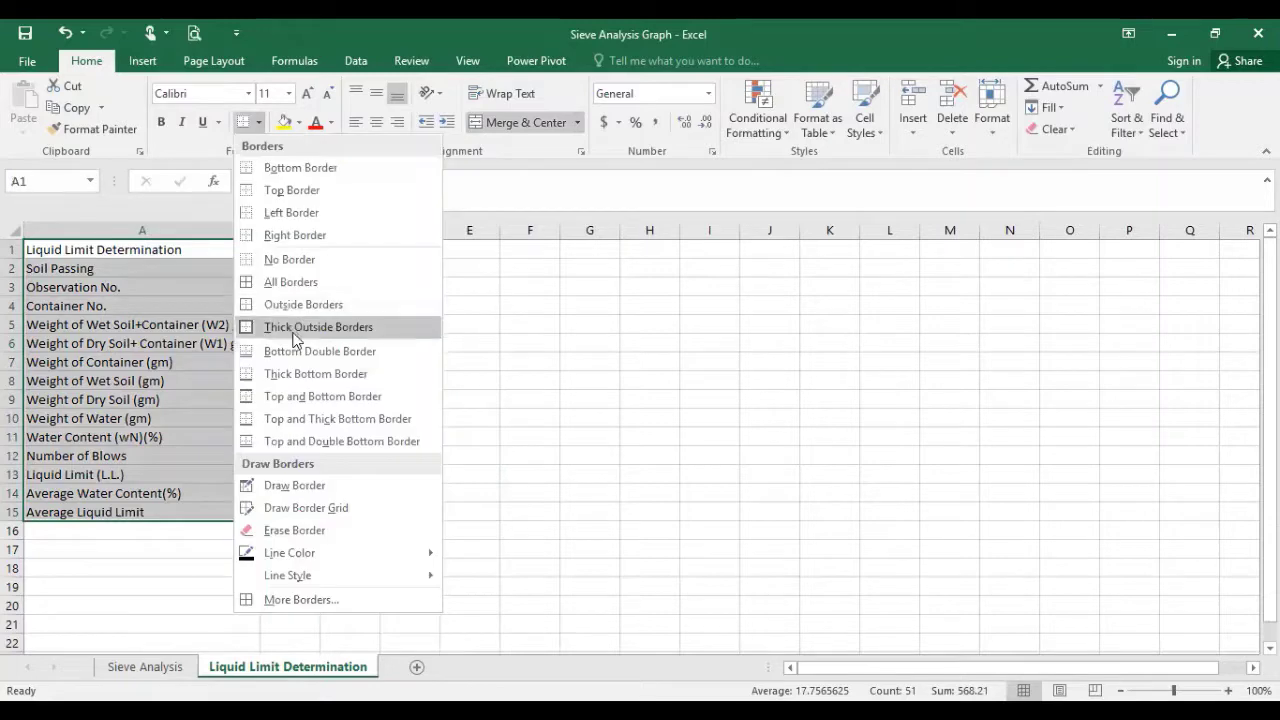
pyautogui.click(294, 336)
# Merge and center the title Liquid Limit Determination across A1:D1 and give it a thick outside border.
pyautogui.click(112, 265)
pyautogui.moveTo(112, 250); pyautogui.dragTo(425, 249)
pyautogui.click(515, 122)
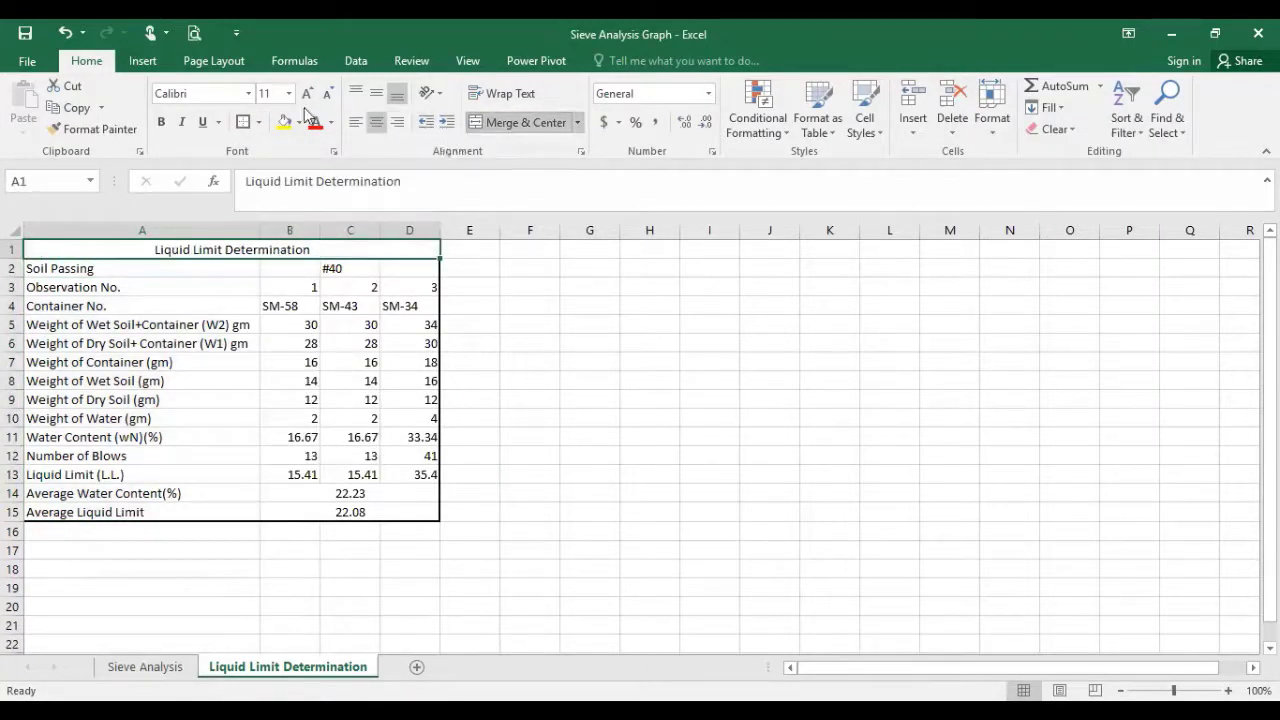
pyautogui.click(278, 378)
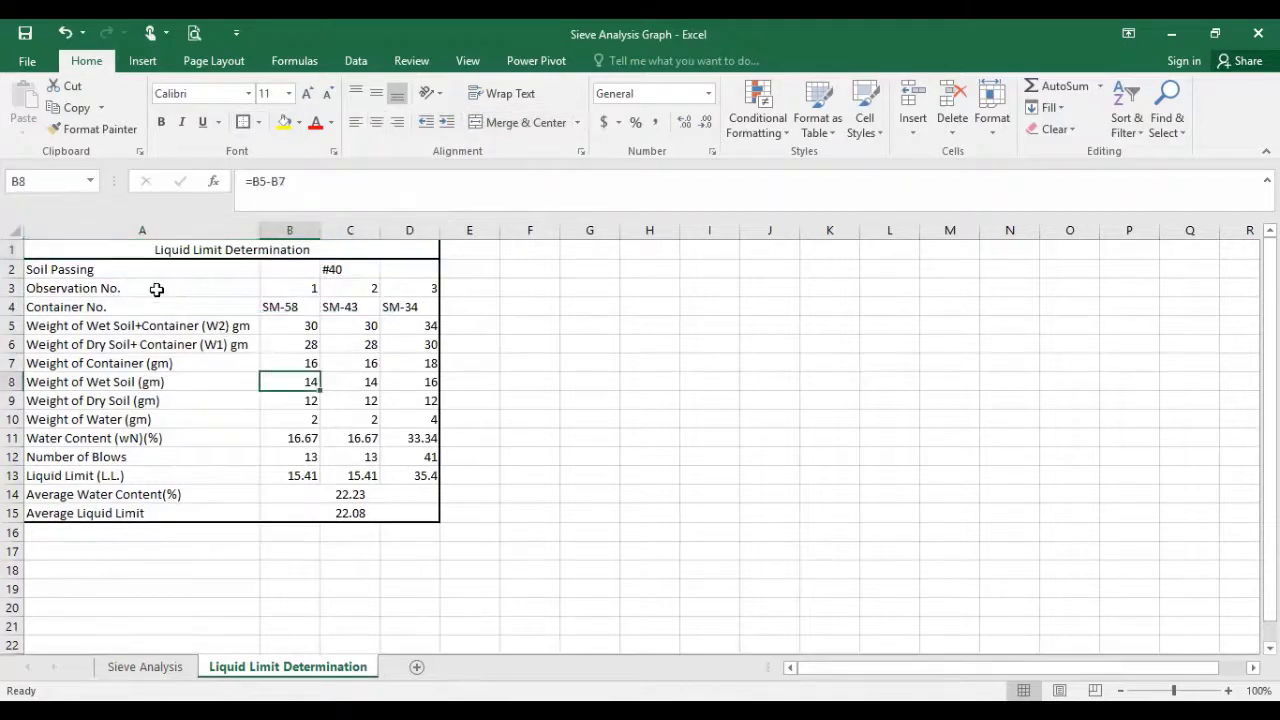
# Apply thick outside borders separately to the column ranges A2:A15, B2:B13, C2:C13 and D2:D13.
pyautogui.moveTo(158, 272); pyautogui.dragTo(211, 511)
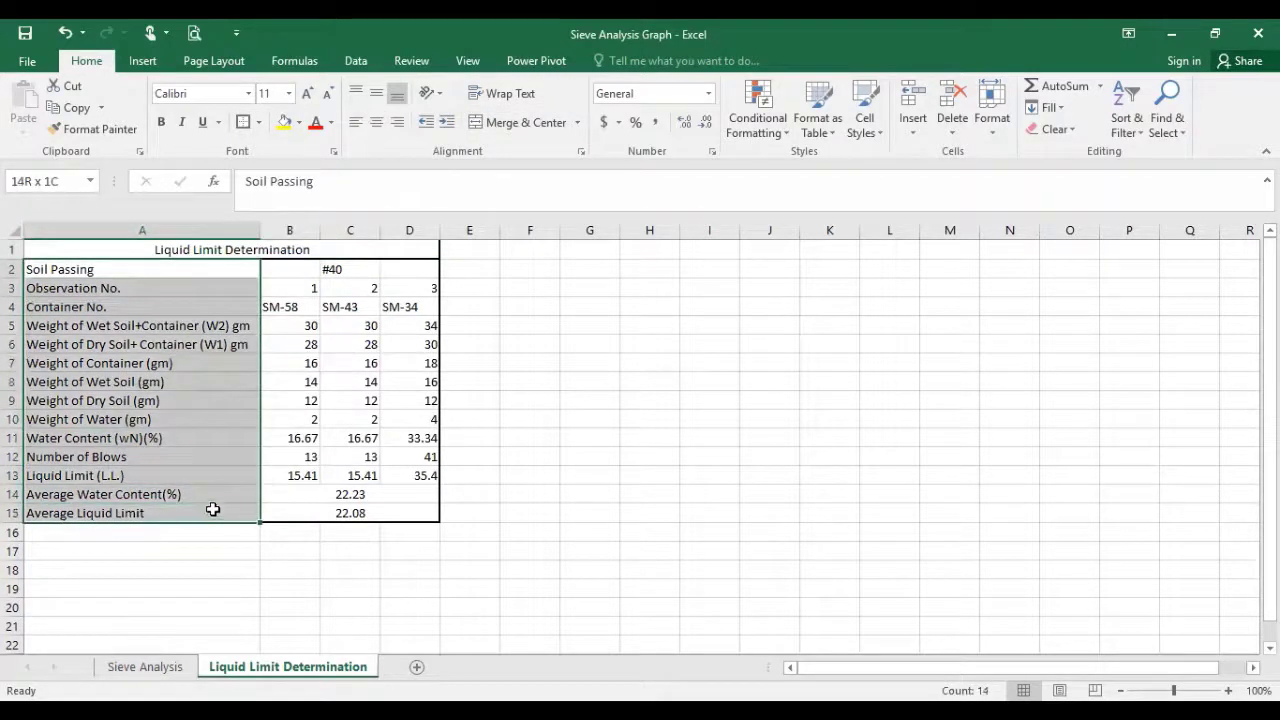
pyautogui.click(312, 275)
pyautogui.moveTo(312, 275); pyautogui.dragTo(309, 478)
pyautogui.moveTo(327, 266); pyautogui.dragTo(368, 477)
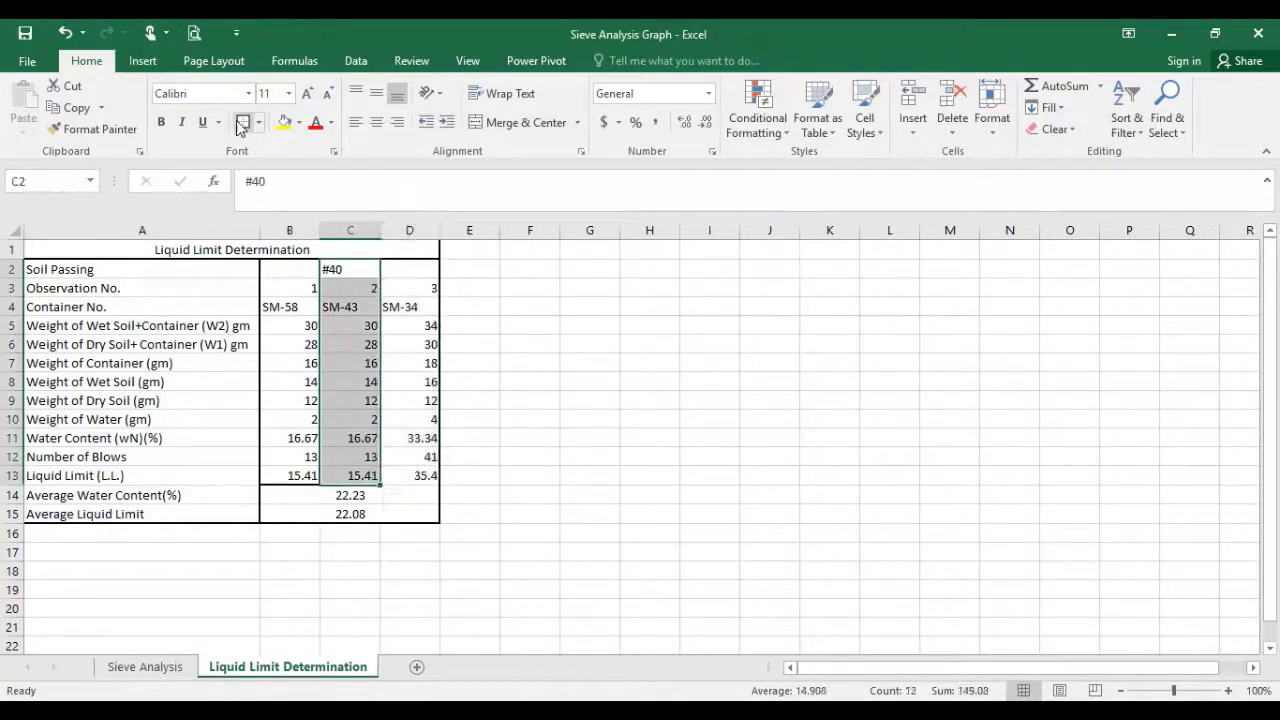
pyautogui.moveTo(415, 272); pyautogui.dragTo(421, 477)
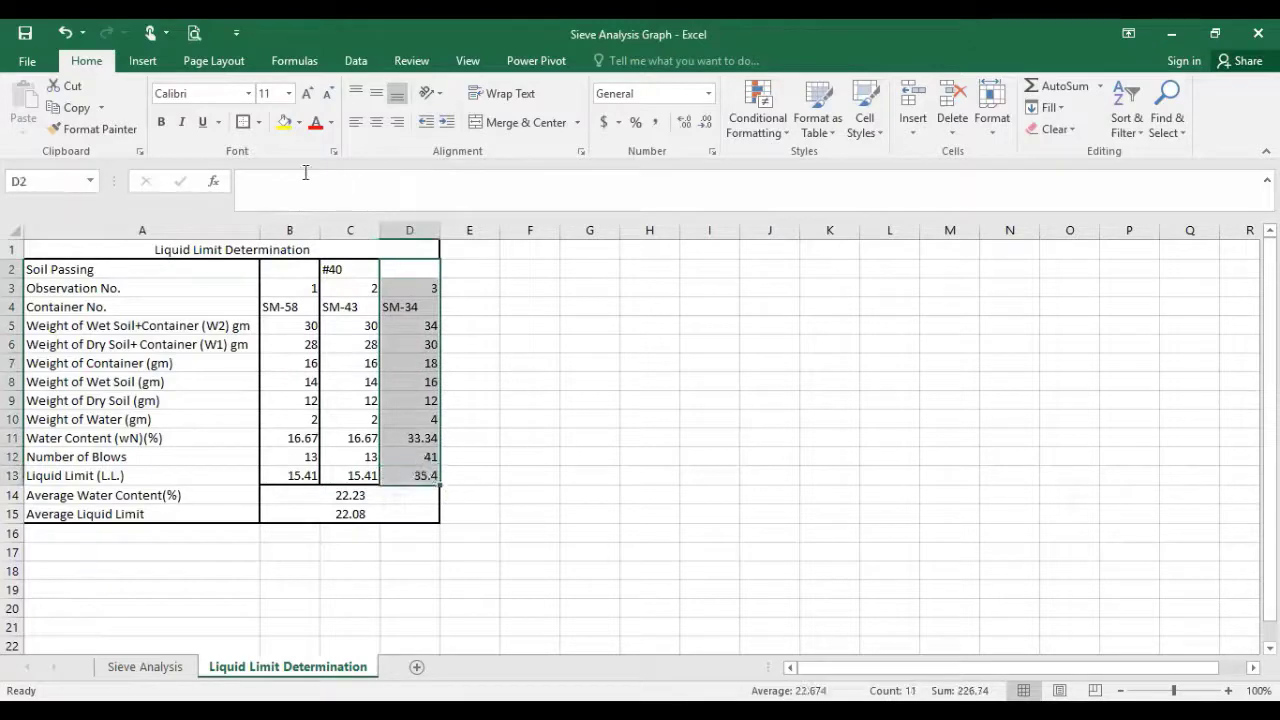
pyautogui.click(634, 418)
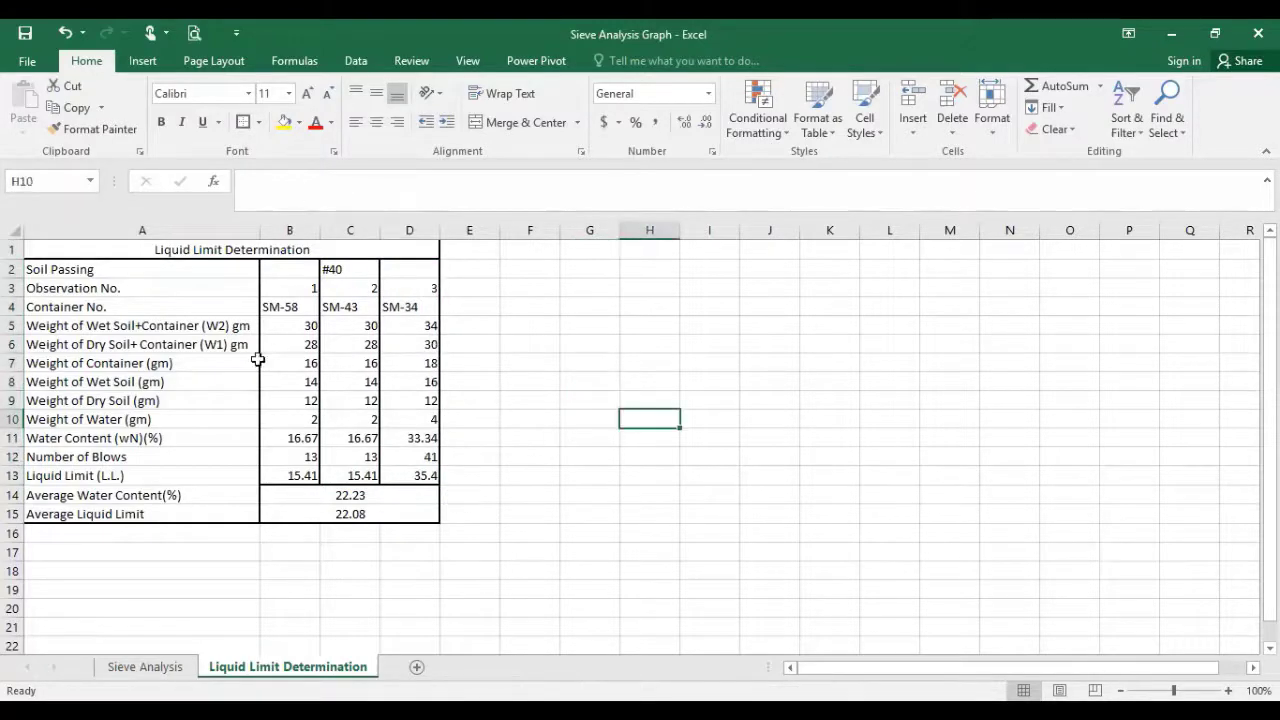
# Apply thick outside borders across columns A to D on each of rows 3, 5, 7, 9, 11, 13 and 15.
pyautogui.moveTo(31, 287); pyautogui.dragTo(398, 262)
pyautogui.click(243, 122)
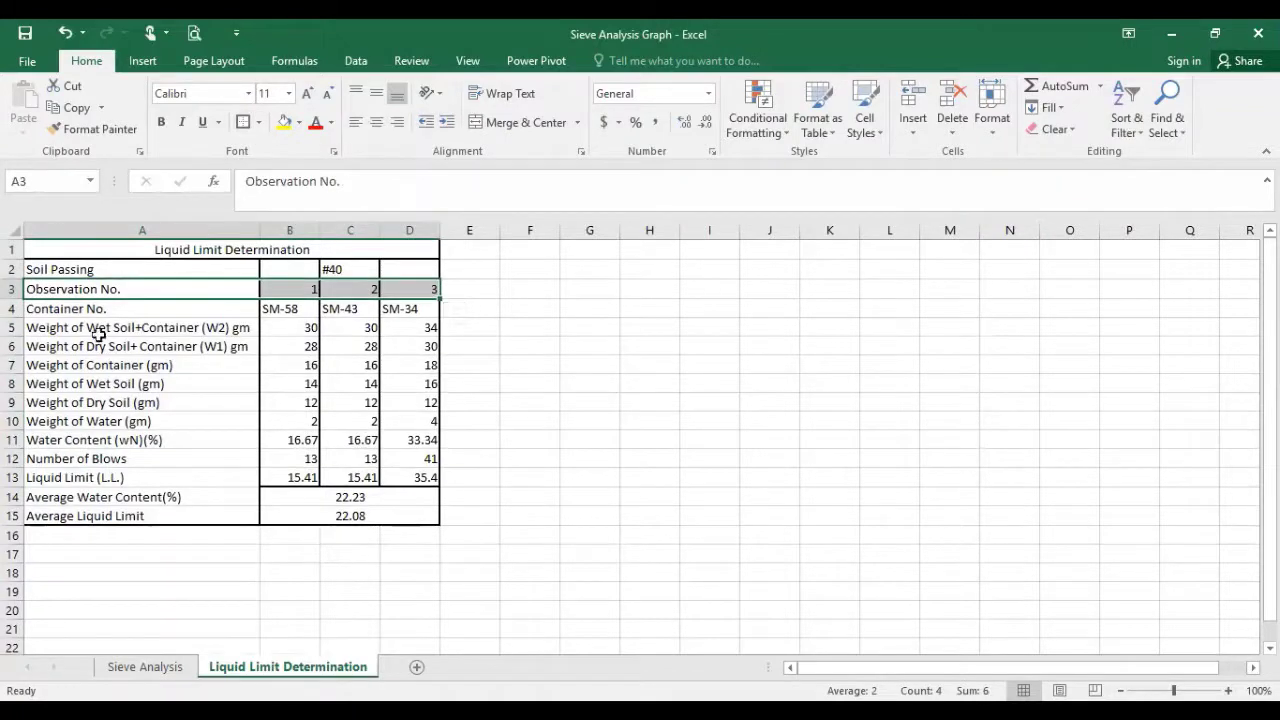
pyautogui.moveTo(38, 327); pyautogui.dragTo(430, 328)
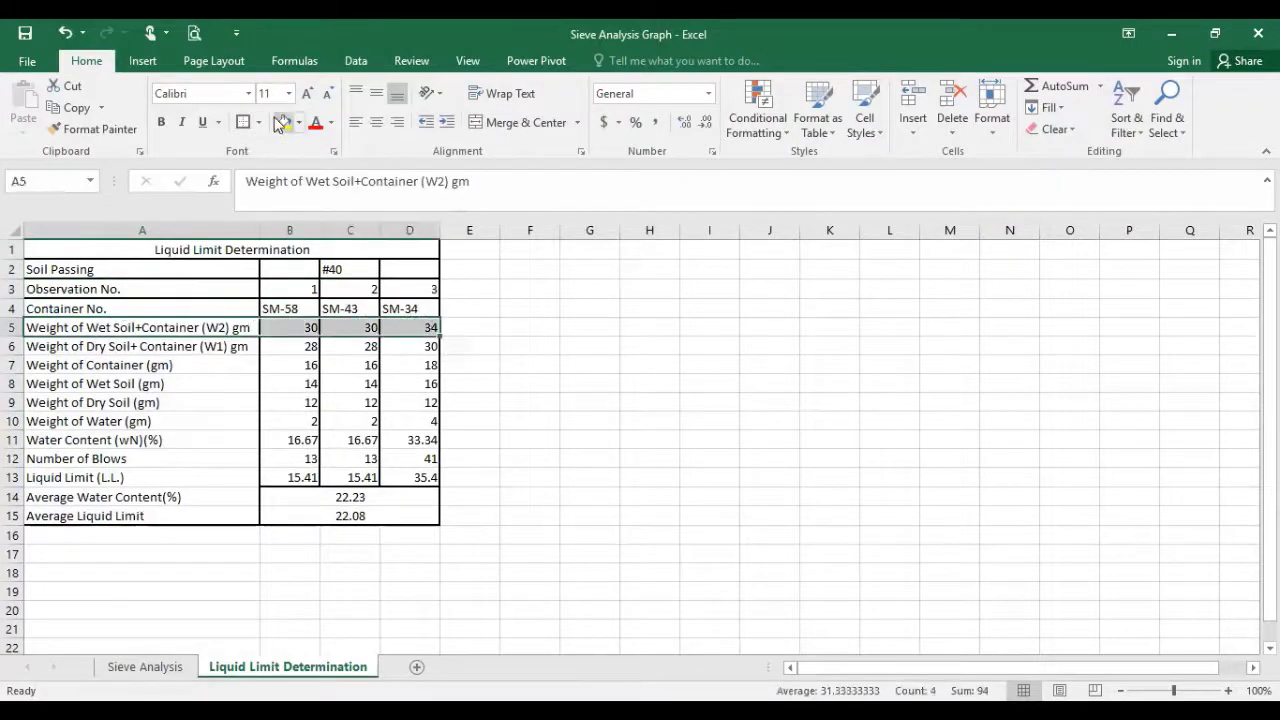
pyautogui.click(241, 124)
pyautogui.moveTo(86, 368); pyautogui.dragTo(425, 367)
pyautogui.click(243, 124)
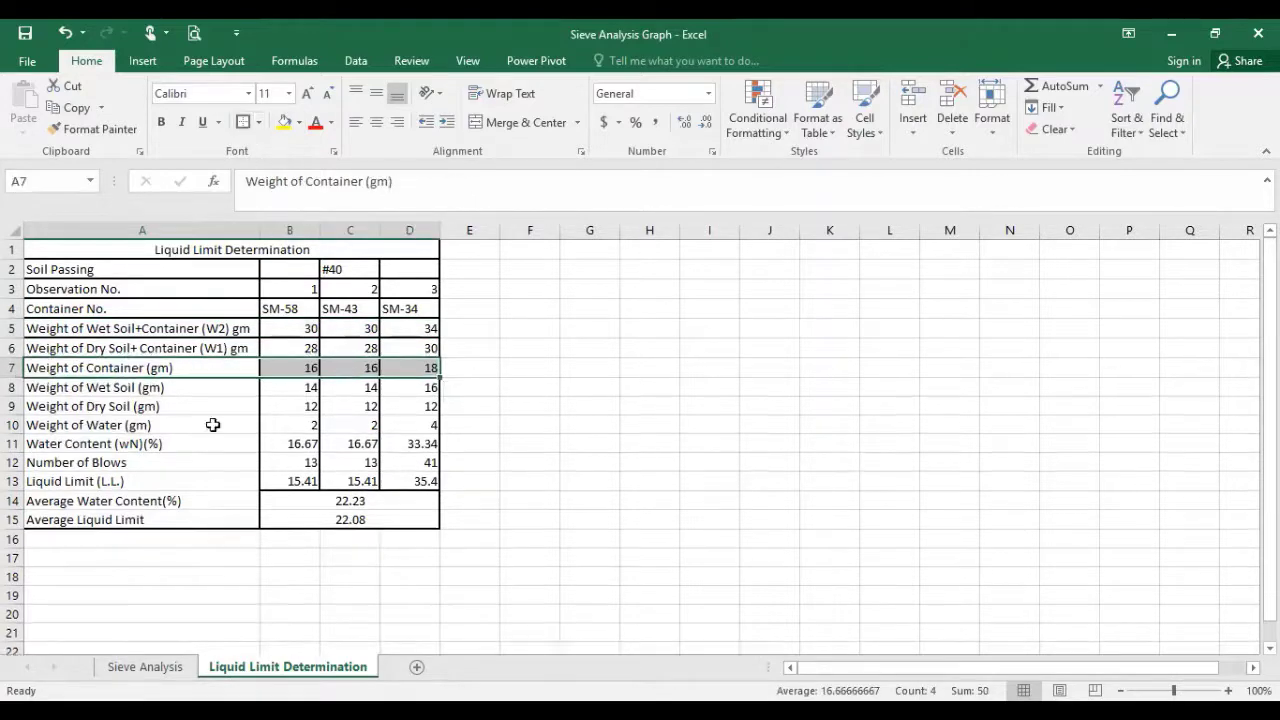
pyautogui.moveTo(51, 406); pyautogui.dragTo(432, 409)
pyautogui.click(243, 124)
pyautogui.moveTo(46, 444); pyautogui.dragTo(420, 446)
pyautogui.click(240, 123)
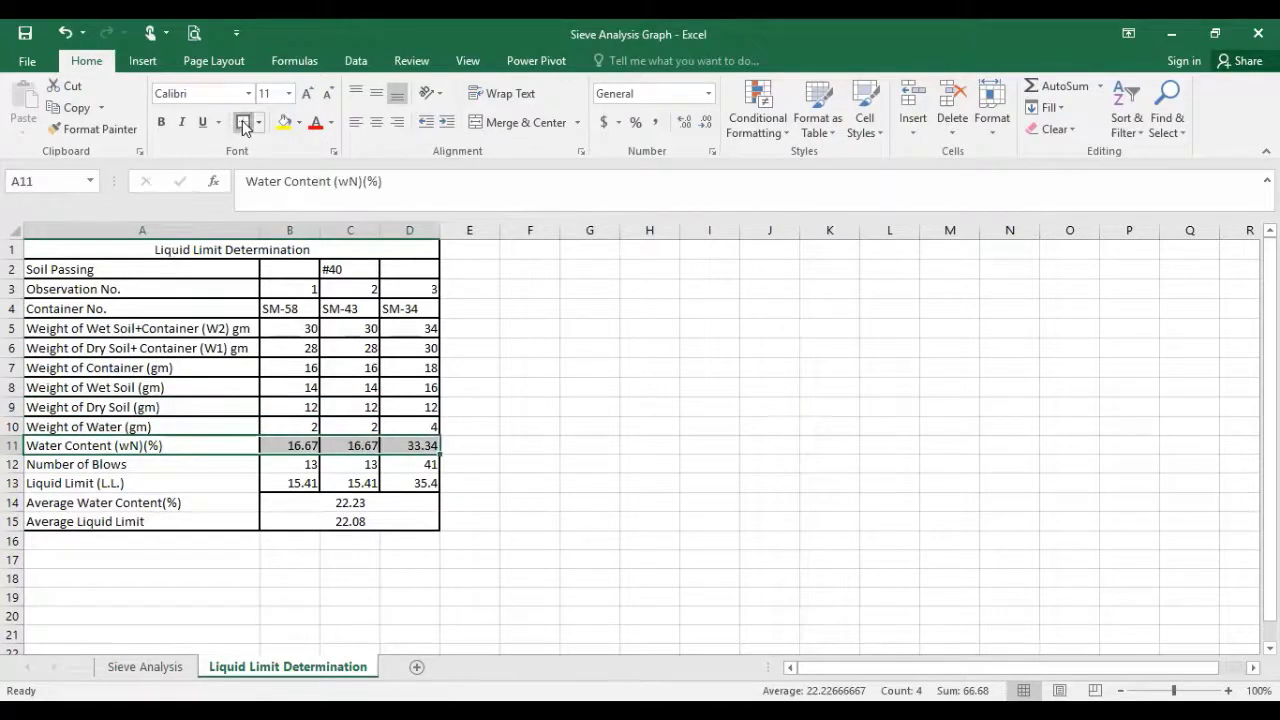
pyautogui.moveTo(68, 486); pyautogui.dragTo(429, 482)
pyautogui.click(243, 124)
pyautogui.moveTo(71, 524); pyautogui.dragTo(400, 526)
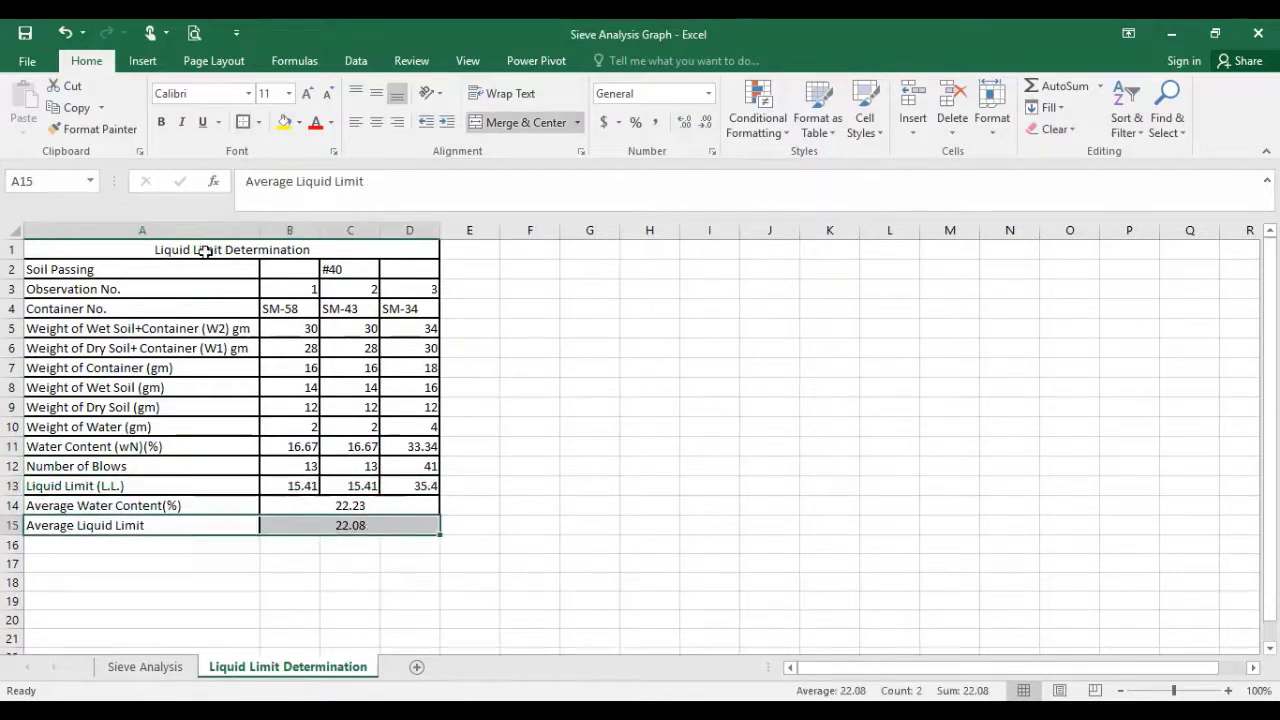
pyautogui.click(243, 123)
# Make all text in the table range A1:D15 bold.
pyautogui.click(163, 386)
pyautogui.moveTo(102, 252); pyautogui.dragTo(369, 526)
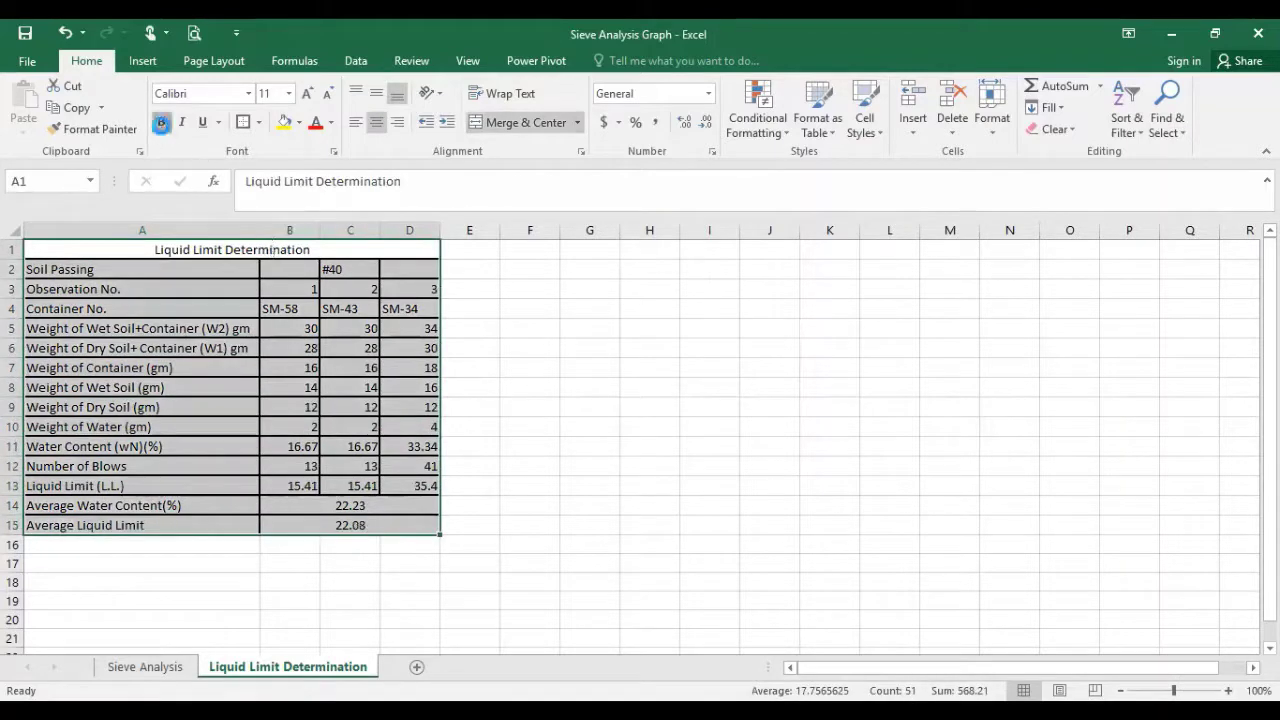
pyautogui.click(161, 122)
pyautogui.click(383, 452)
# Center the observation values in B3:D13 horizontally.
pyautogui.click(318, 330)
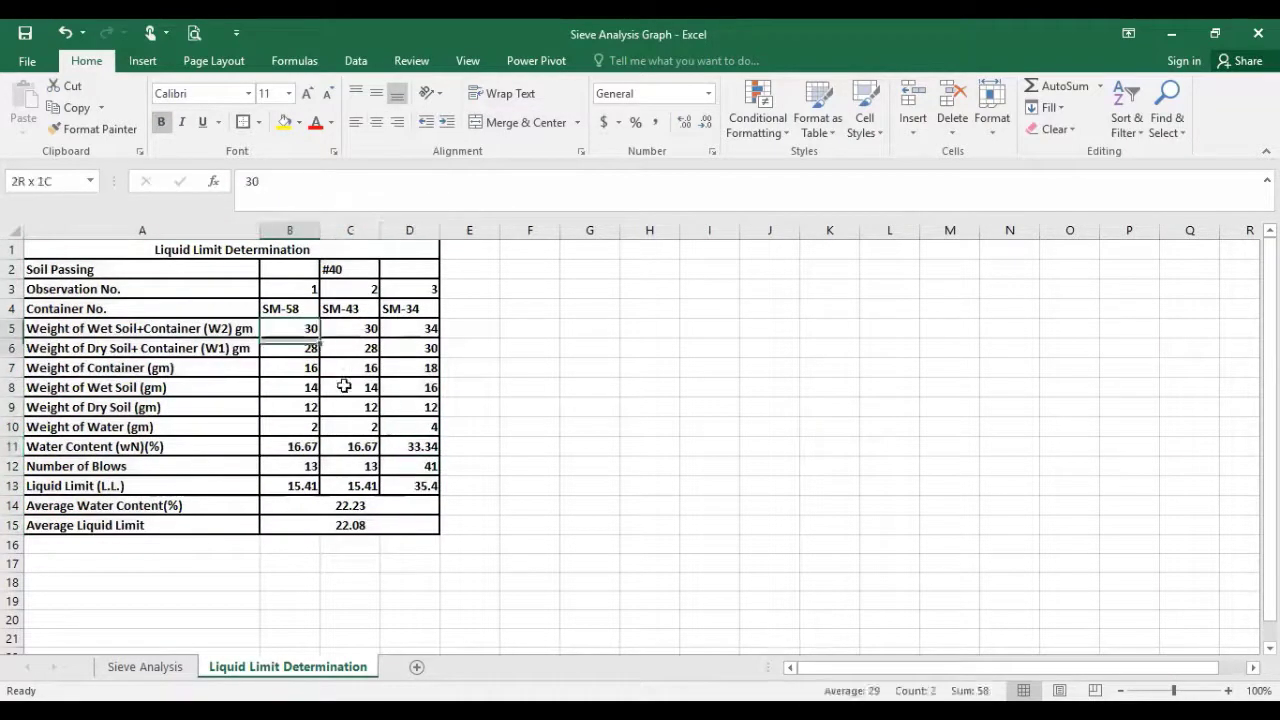
pyautogui.moveTo(271, 306); pyautogui.dragTo(410, 445)
pyautogui.moveTo(297, 289); pyautogui.dragTo(427, 490)
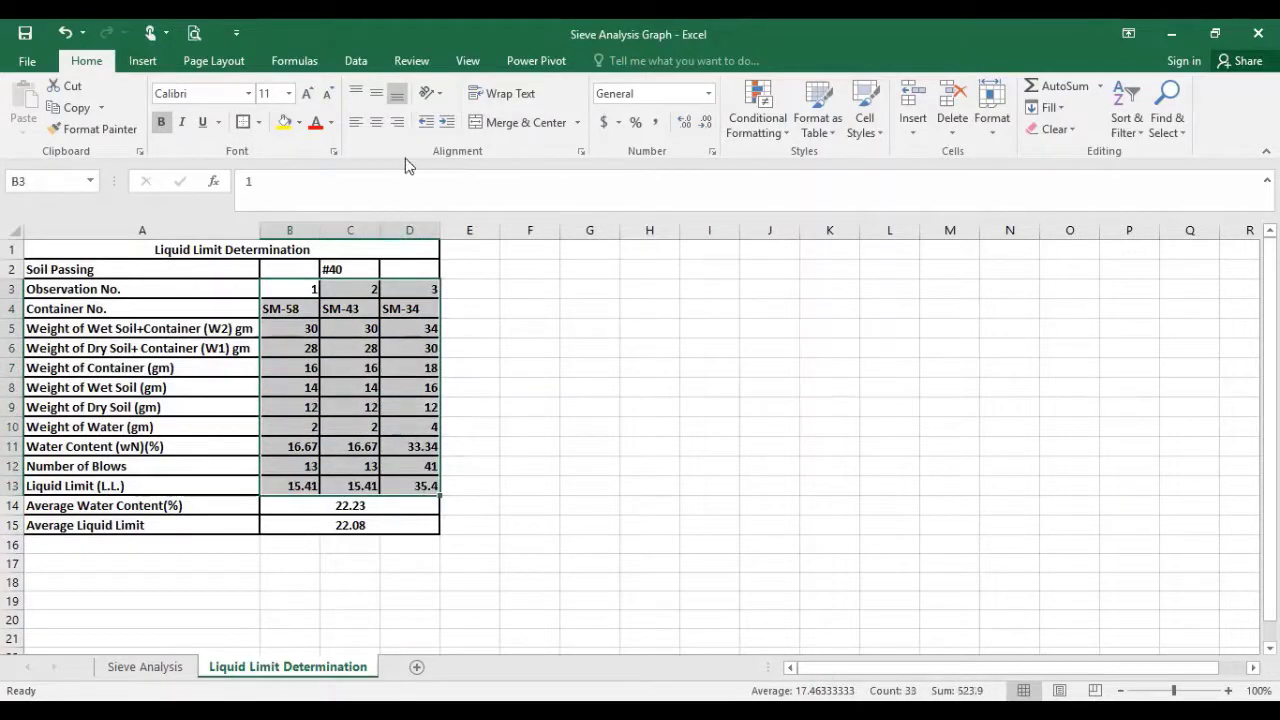
pyautogui.click(376, 122)
pyautogui.click(447, 406)
# Format the 2 of W2 as subscript in the wet soil plus container label in A5.
pyautogui.doubleClick(225, 323)
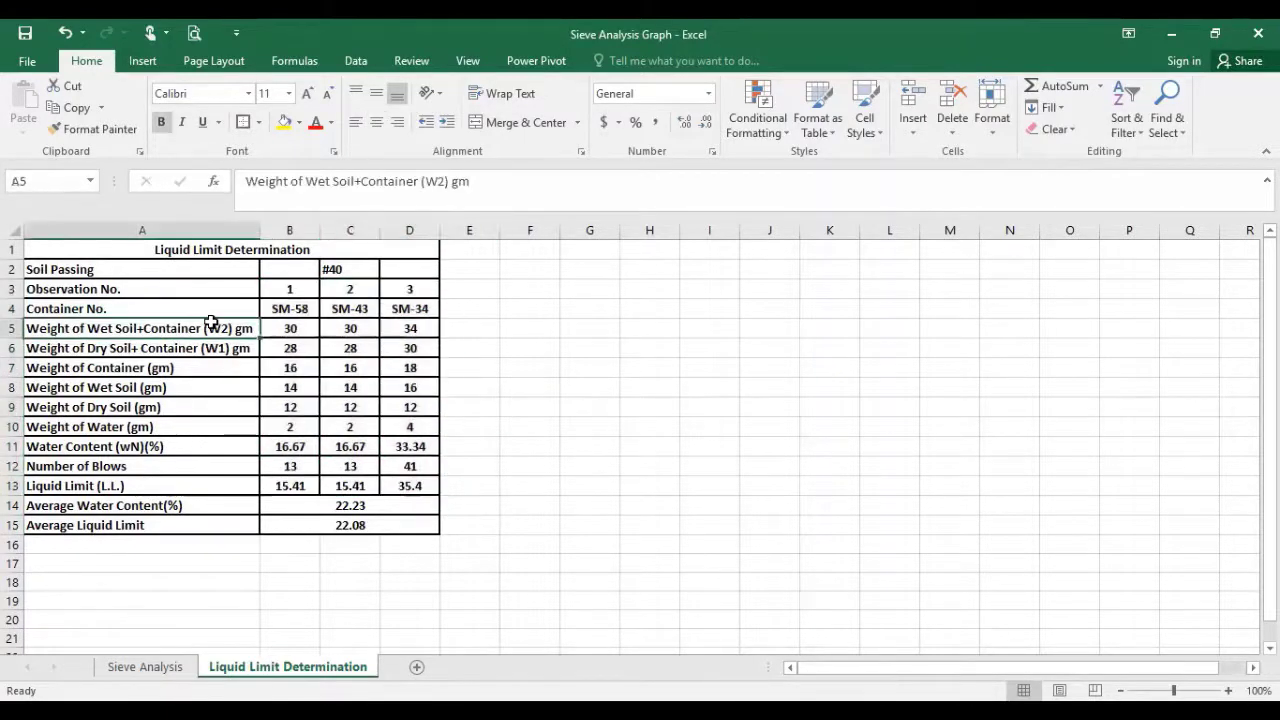
pyautogui.moveTo(221, 328); pyautogui.dragTo(230, 328)
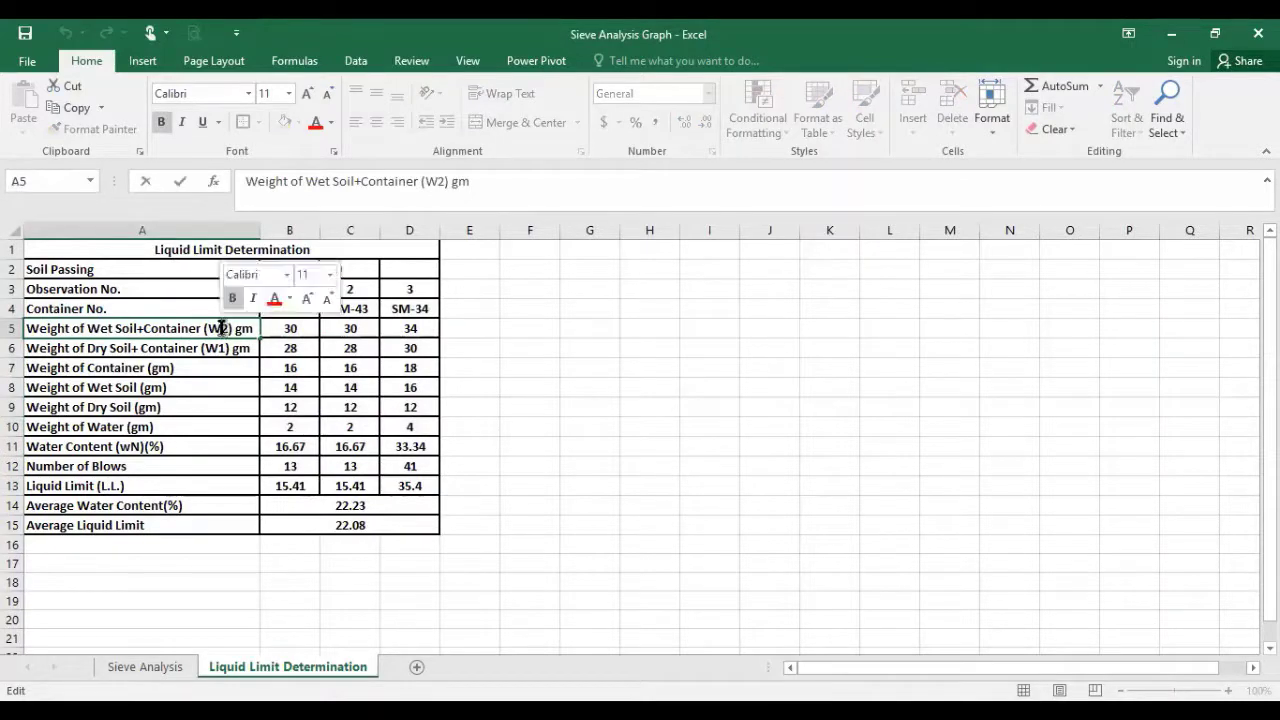
pyautogui.rightClick(226, 330)
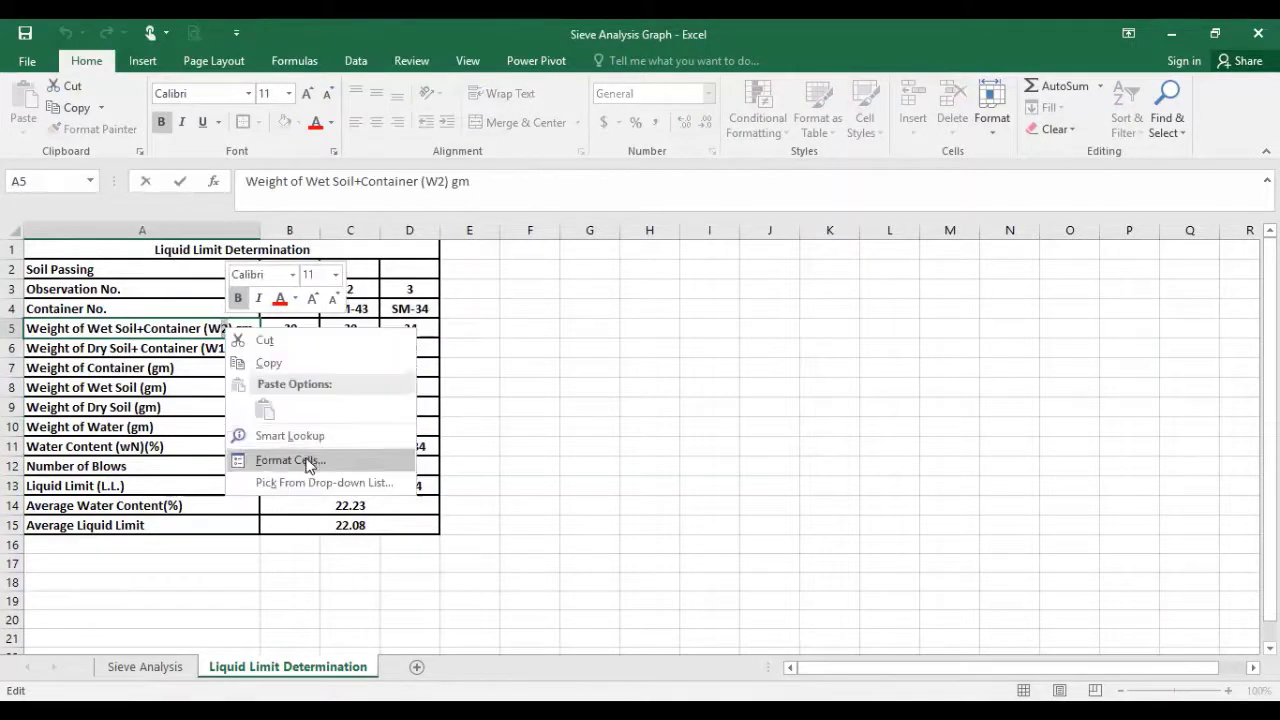
pyautogui.click(308, 462)
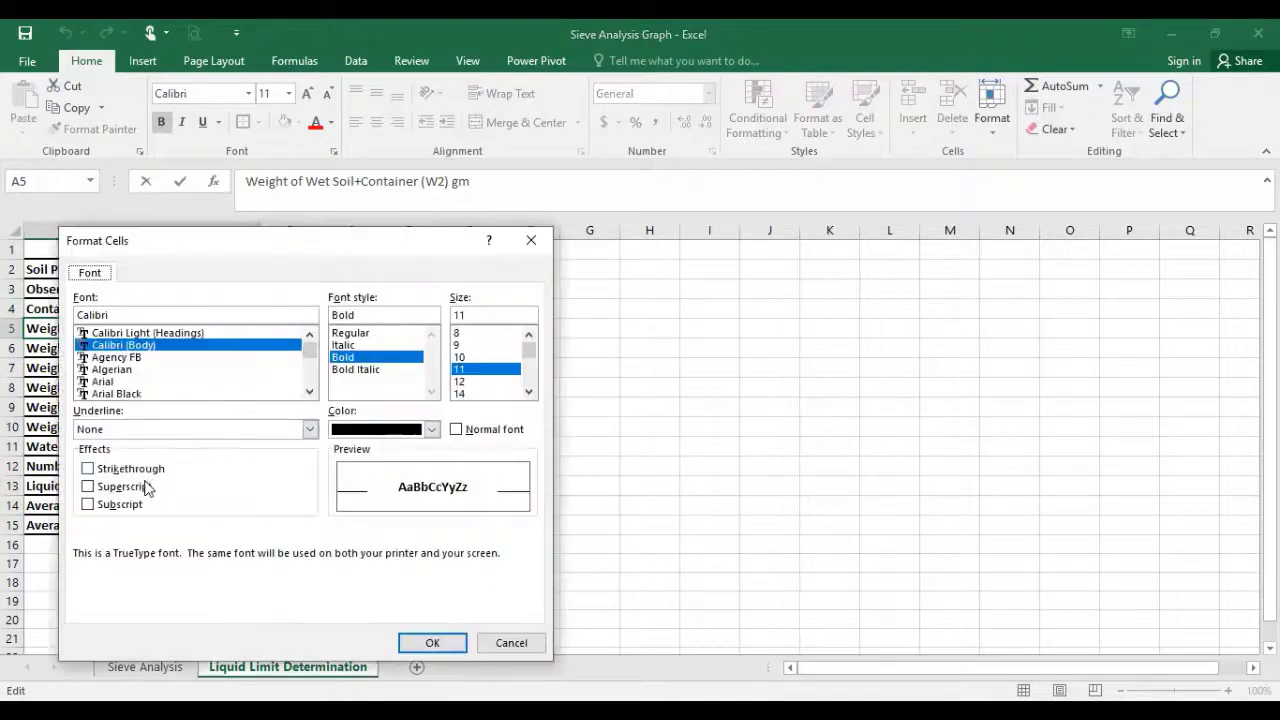
pyautogui.click(118, 506)
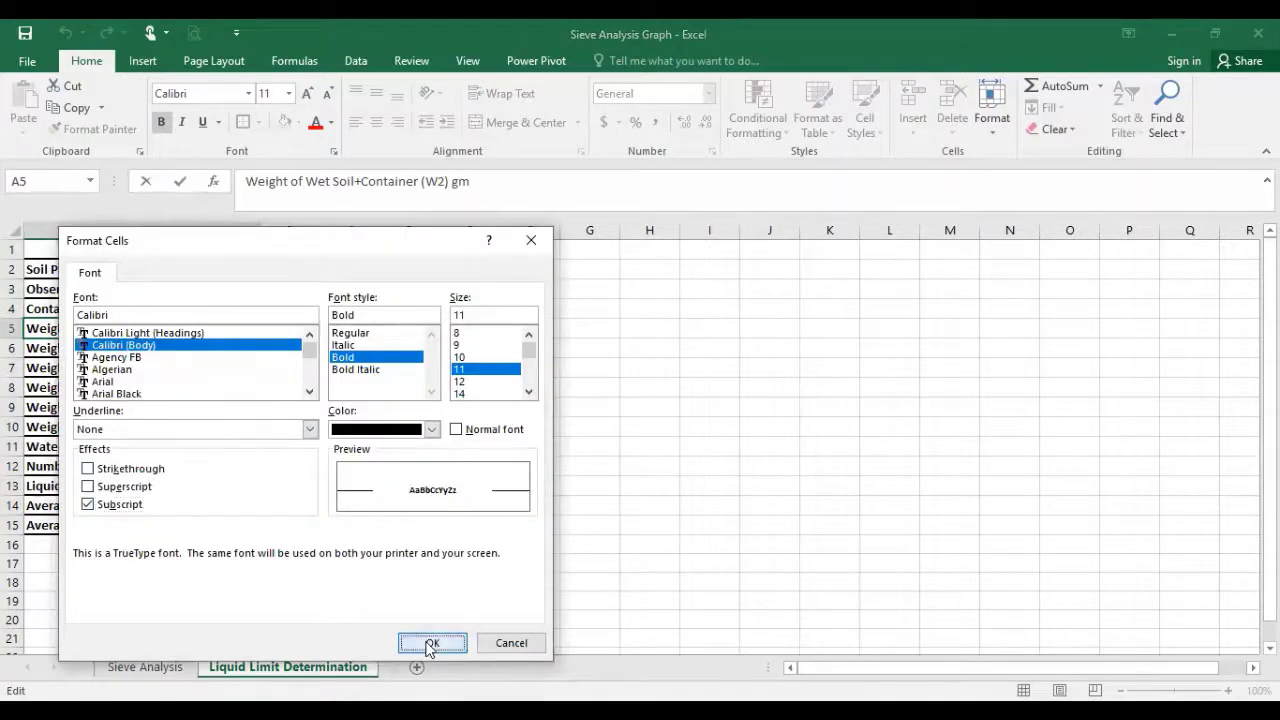
pyautogui.click(430, 644)
# Format the 1 of W1 as subscript in the dry soil plus container label in A6.
pyautogui.click(220, 352)
pyautogui.doubleClick(220, 352)
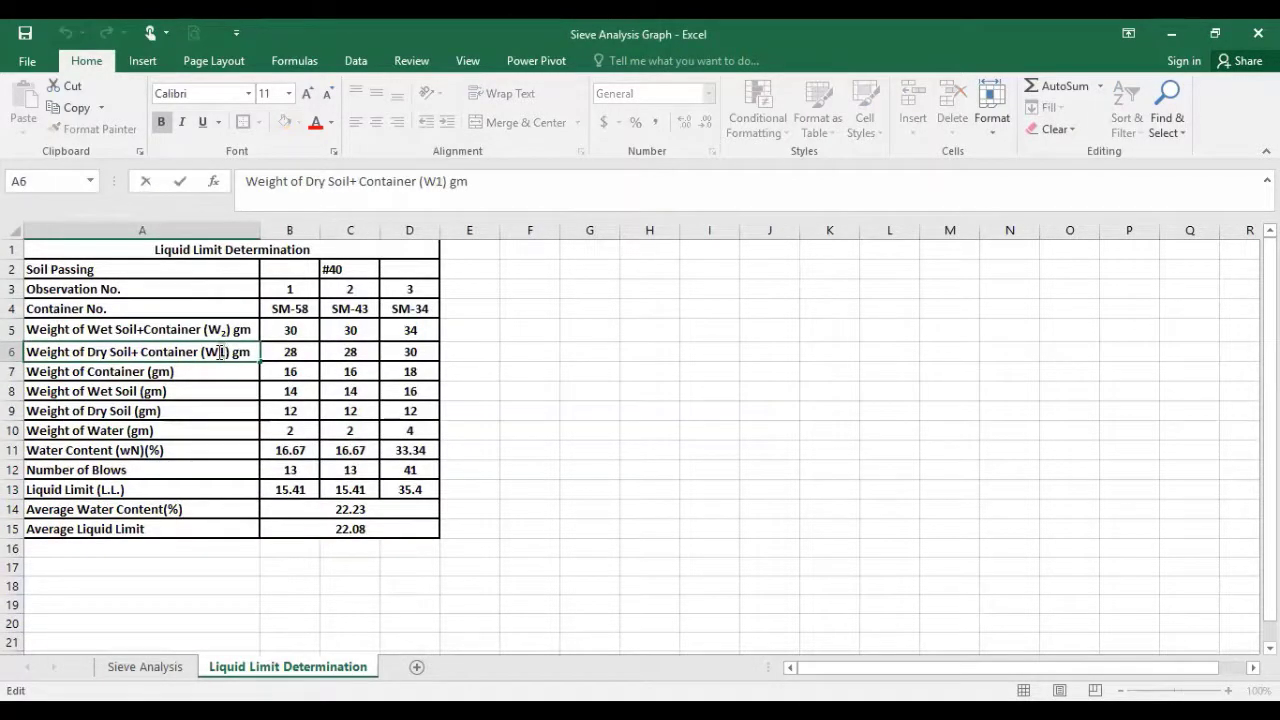
pyautogui.moveTo(219, 352); pyautogui.dragTo(225, 352)
pyautogui.rightClick(225, 353)
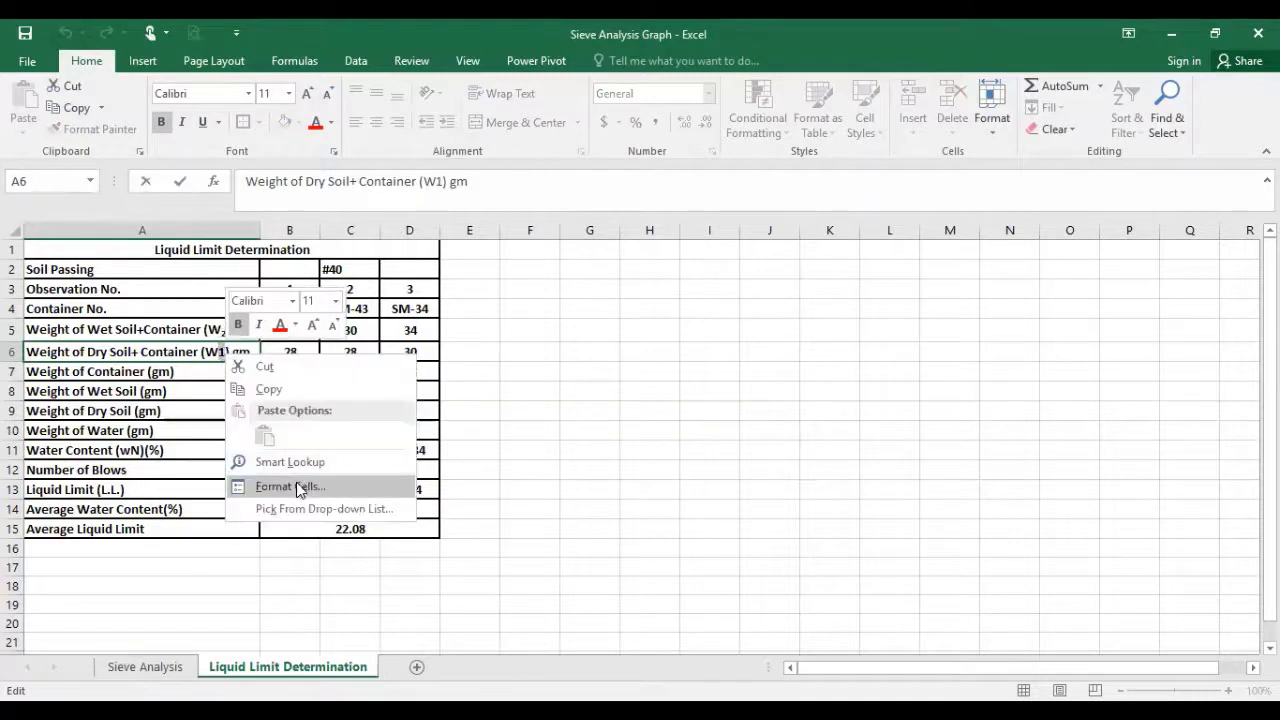
pyautogui.click(296, 486)
pyautogui.click(78, 528)
pyautogui.click(423, 667)
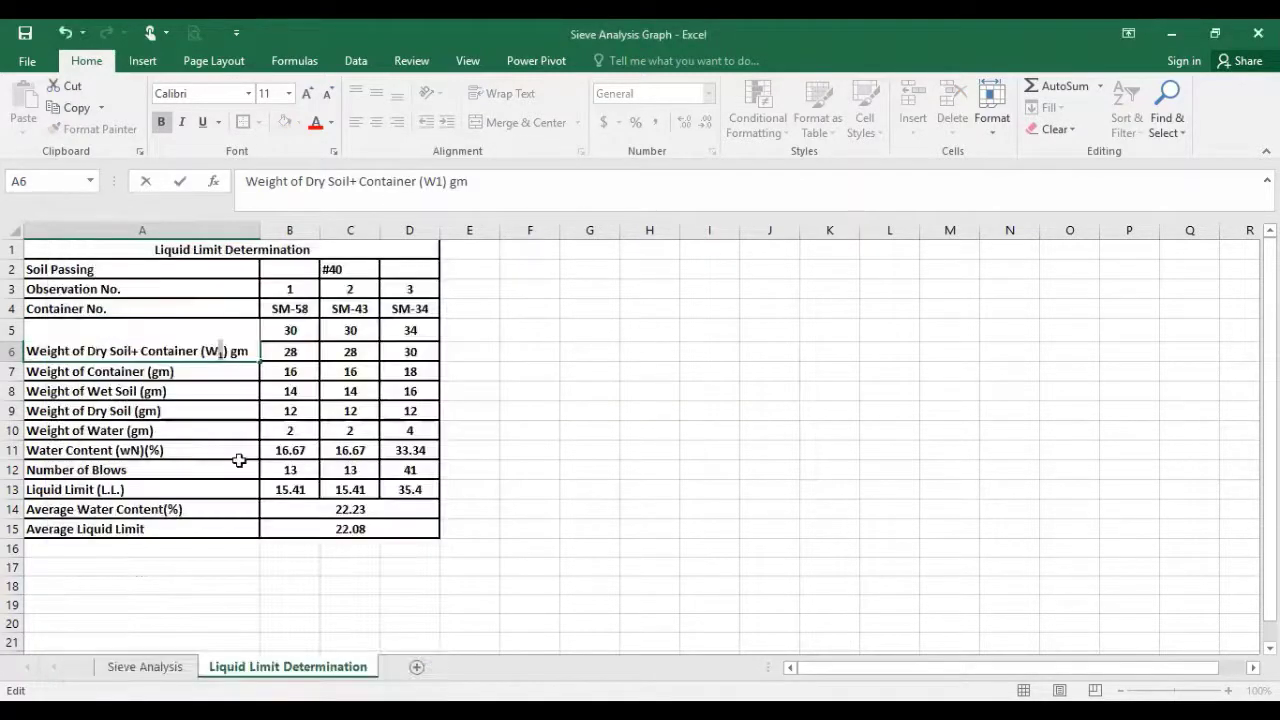
# Format the N of wN as subscript in the Water Content label in A11.
pyautogui.moveTo(220, 474); pyautogui.dragTo(220, 455)
pyautogui.doubleClick(136, 455)
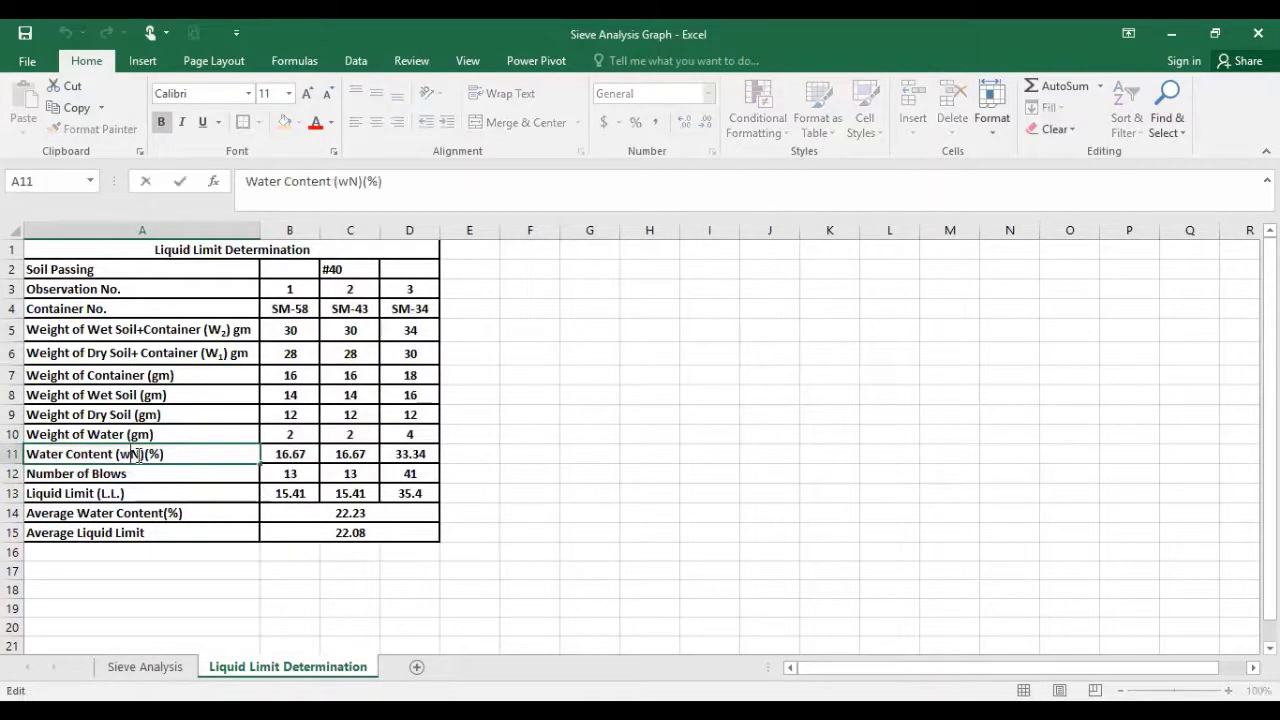
pyautogui.moveTo(129, 455); pyautogui.dragTo(137, 455)
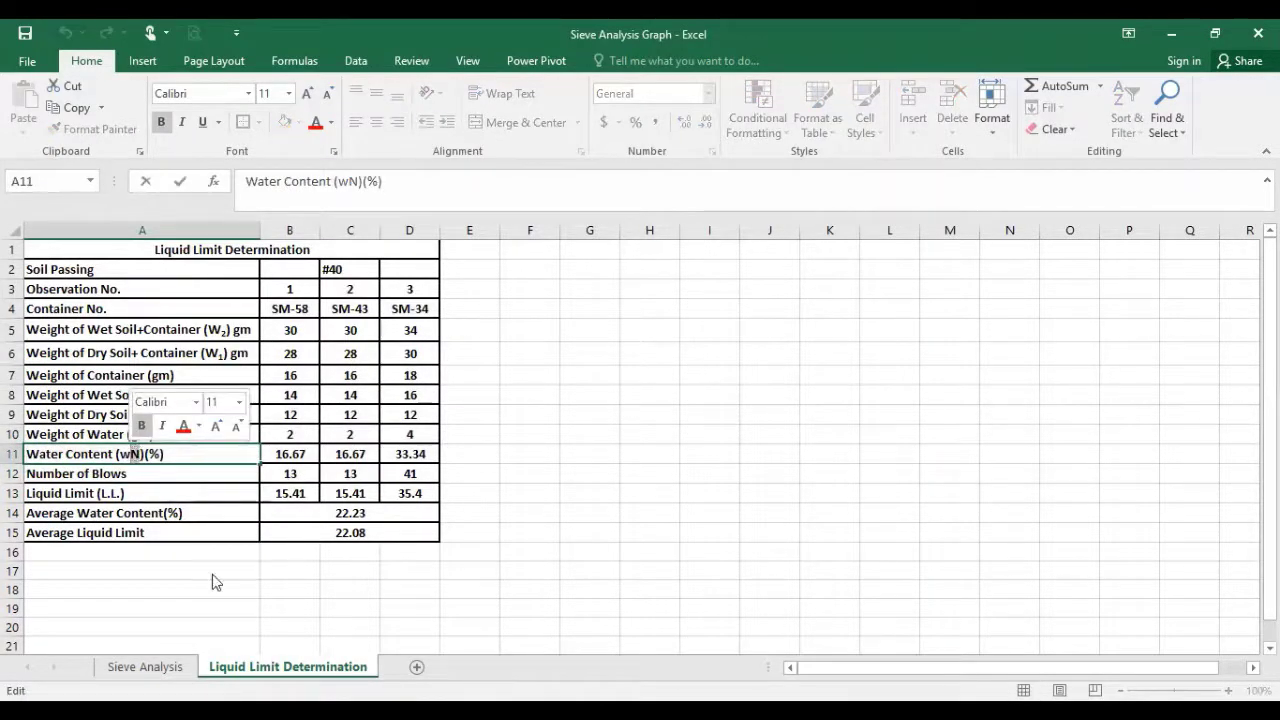
pyautogui.rightClick(137, 455)
pyautogui.click(208, 580)
pyautogui.click(73, 537)
pyautogui.press('Return')
pyautogui.click(266, 568)
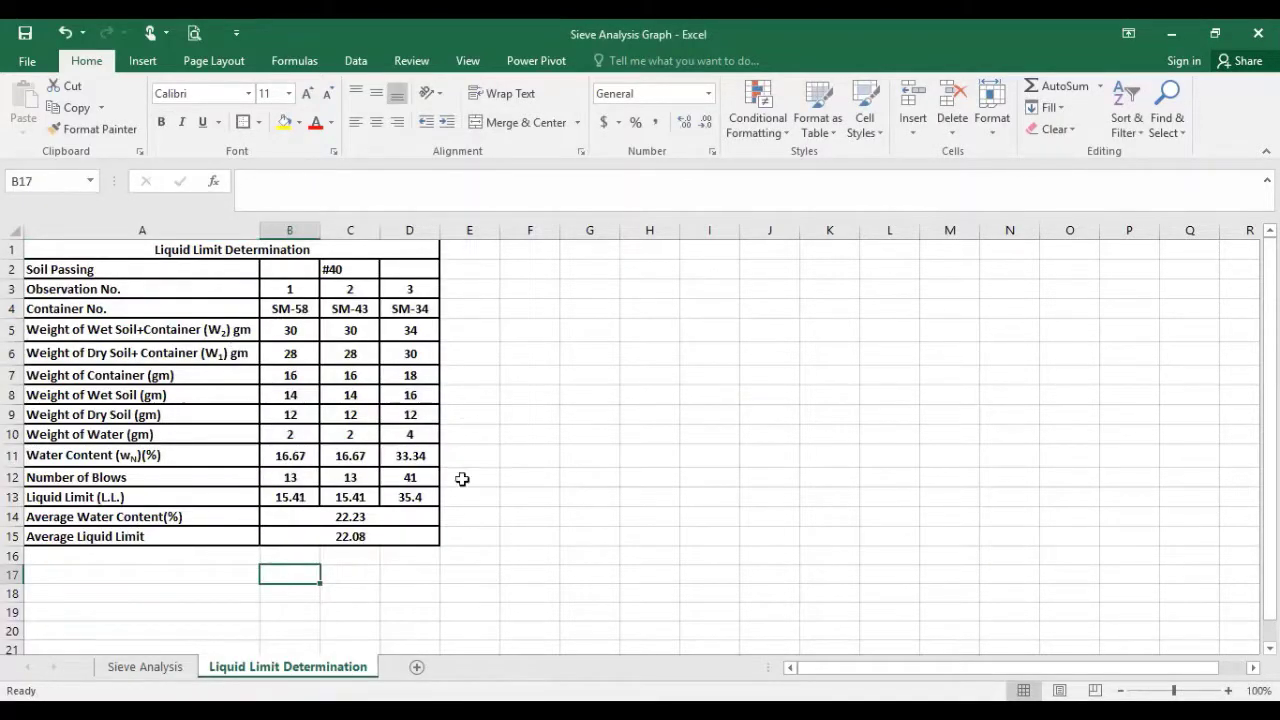
# Save the workbook and center the soil passing value #40 in C2.
pyautogui.click(24, 33)
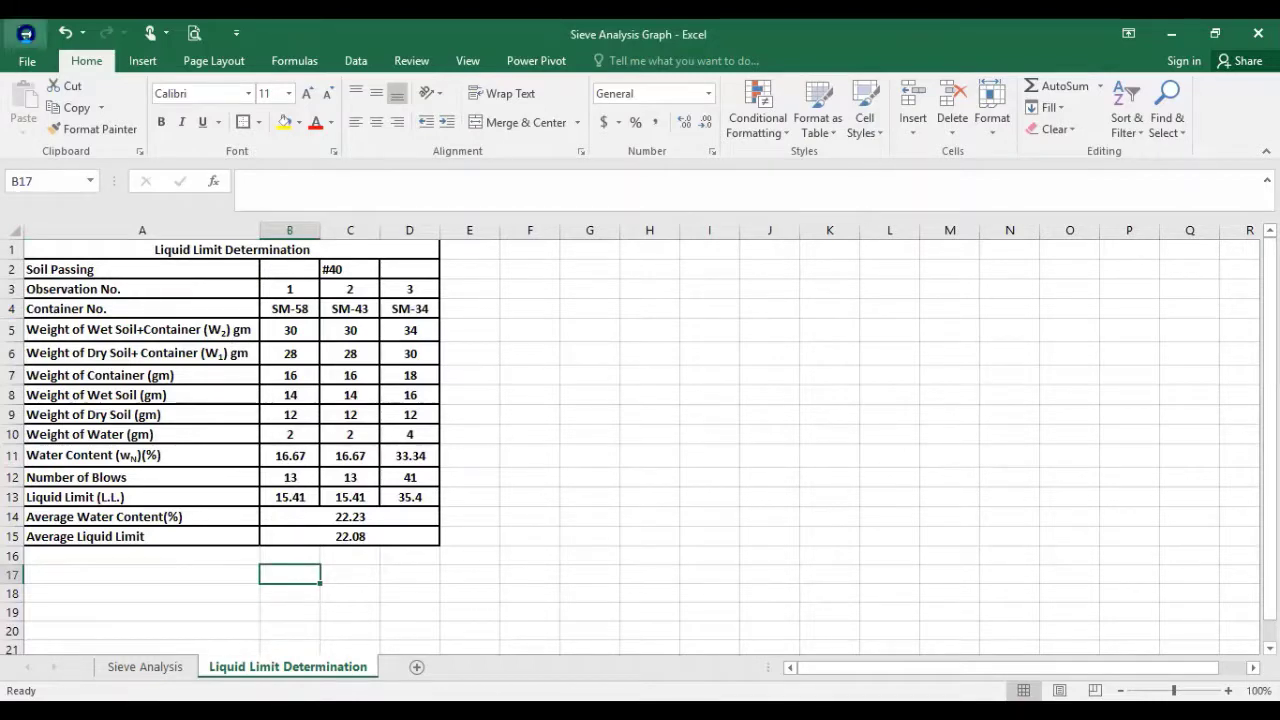
pyautogui.click(347, 261)
pyautogui.click(383, 125)
pyautogui.click(660, 372)
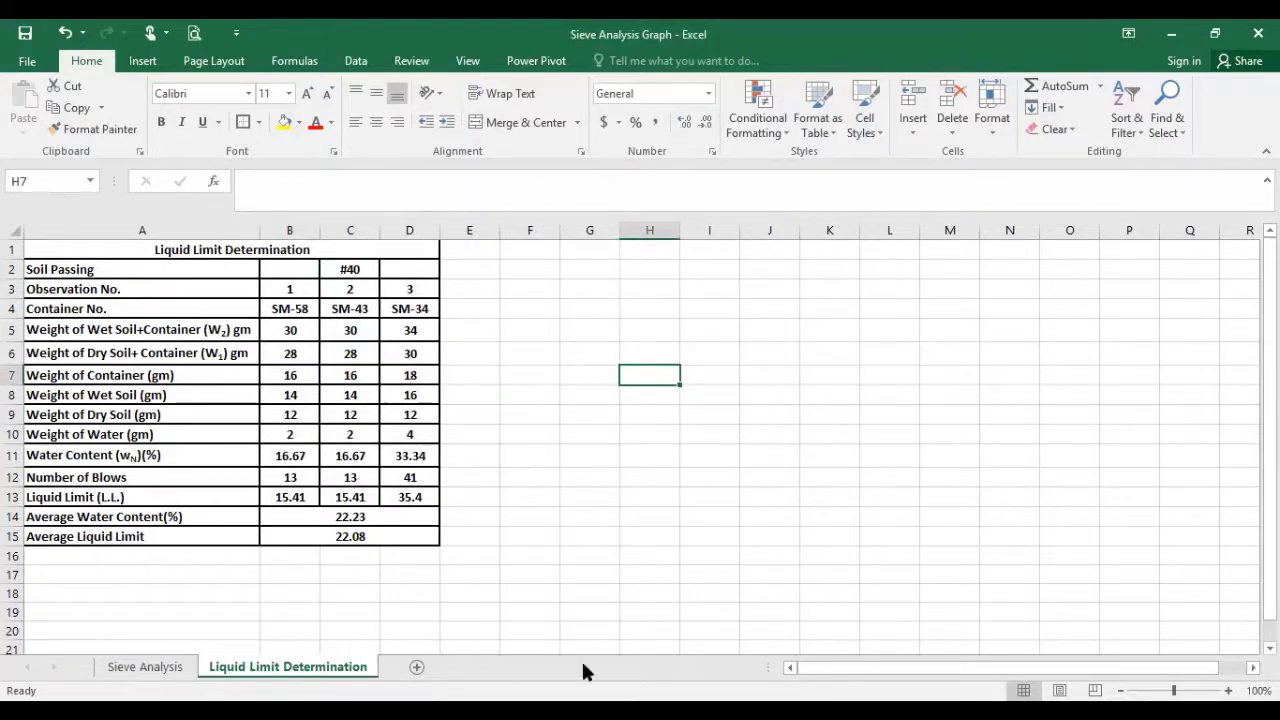
pyautogui.scroll(-3, 631, 637)
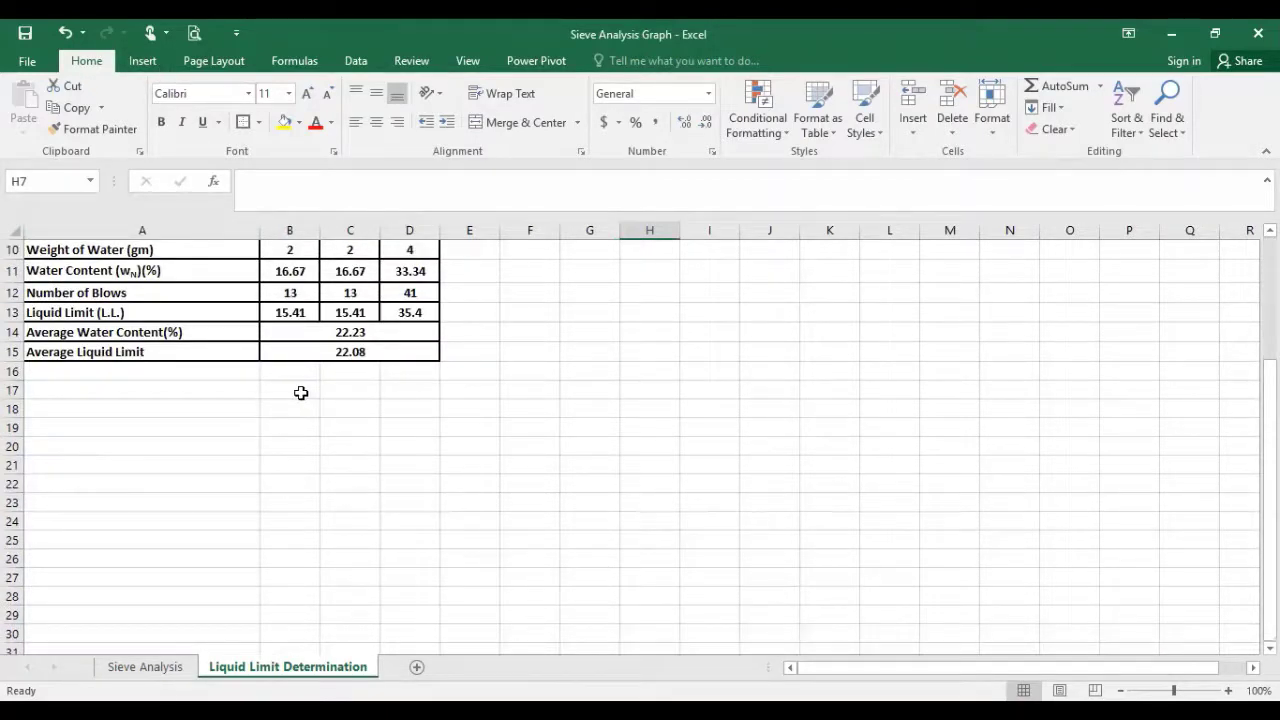
pyautogui.click(136, 393)
pyautogui.click(282, 386)
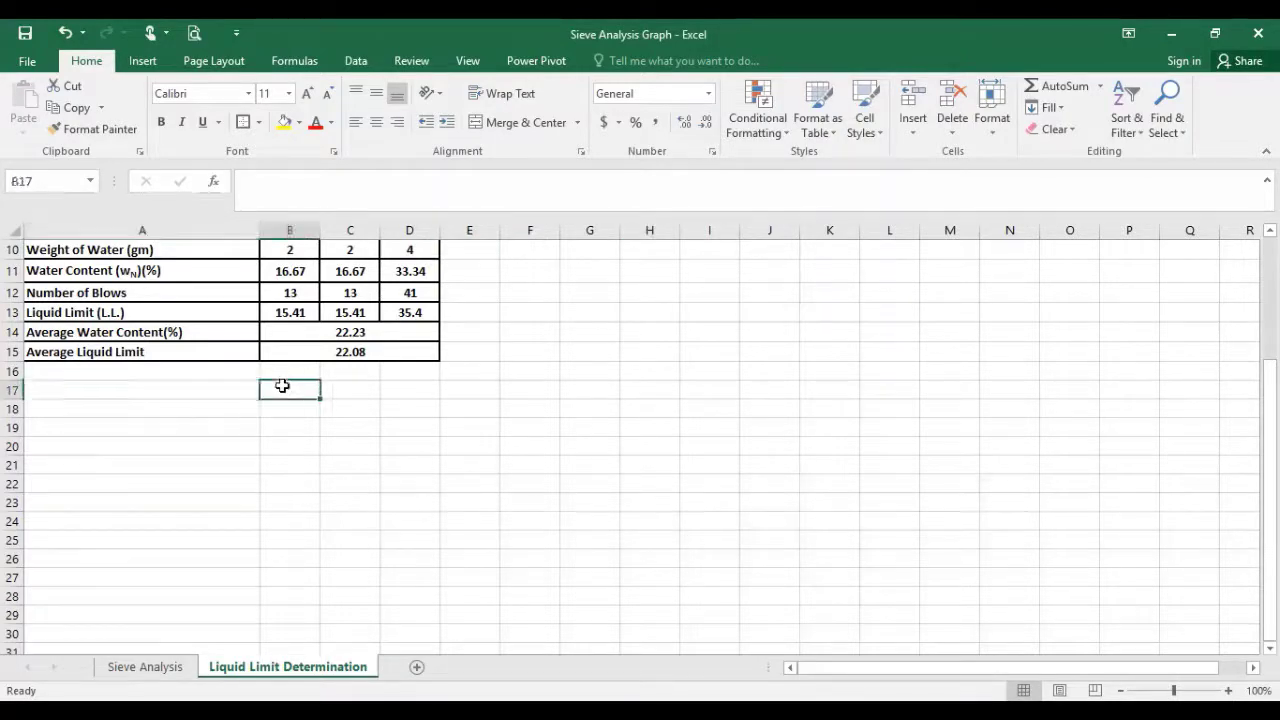
pyautogui.write('Nume')
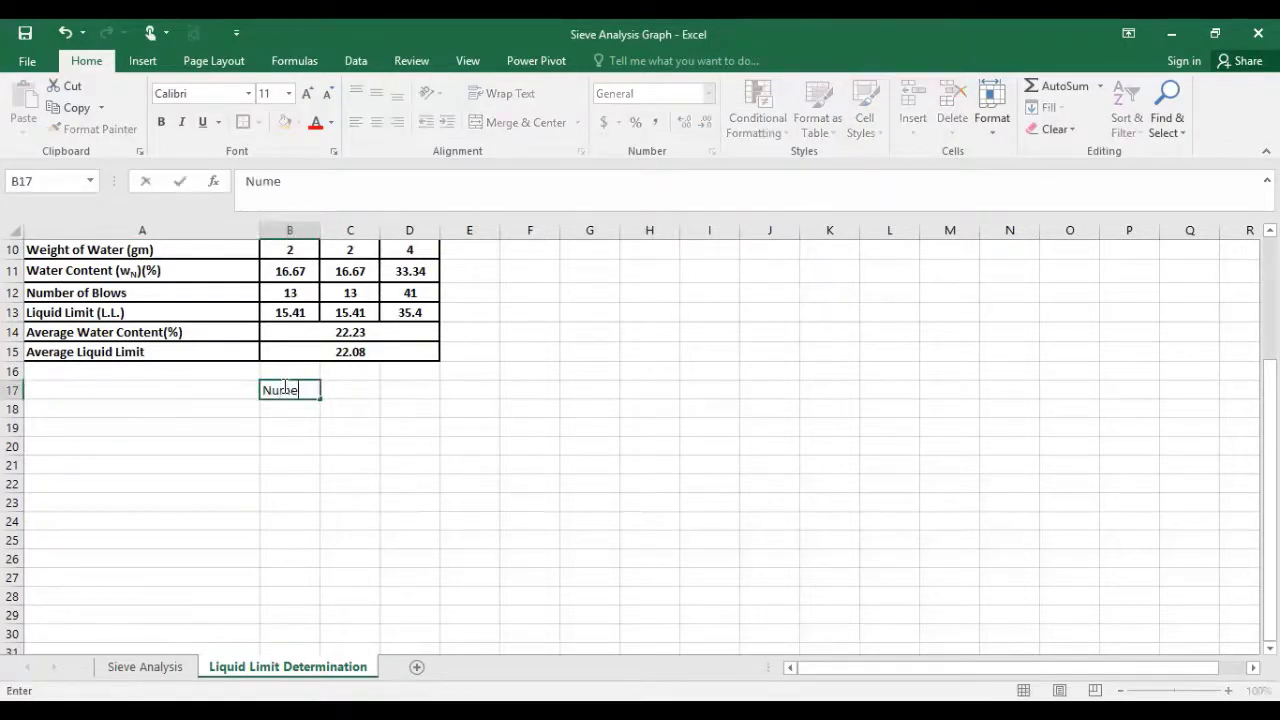
pyautogui.press('BackSpace')
pyautogui.press('BackSpace')
pyautogui.press('BackSpace')
pyautogui.press('BackSpace')
pyautogui.press('BackSpace')
pyautogui.scroll(3, 512, 436)
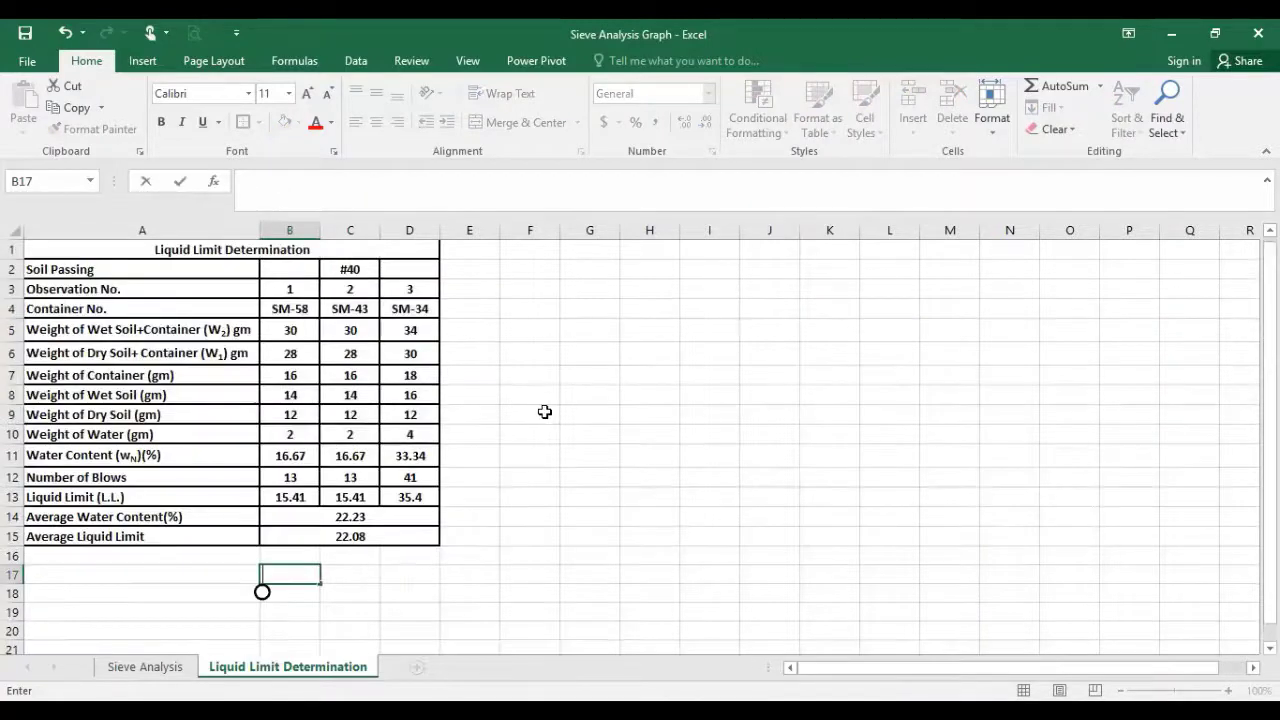
pyautogui.click(540, 251)
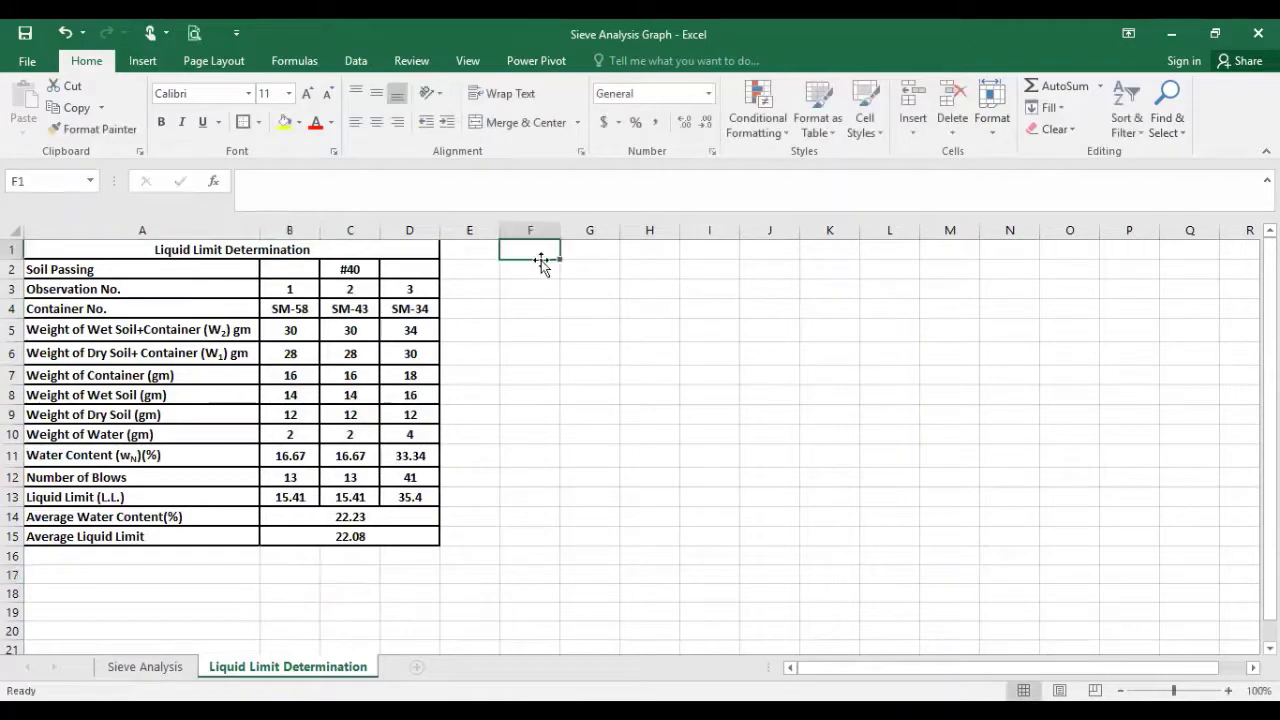
# Enter the header Number of Blows in F1 and widen column F to fit it.
pyautogui.write('Numb')
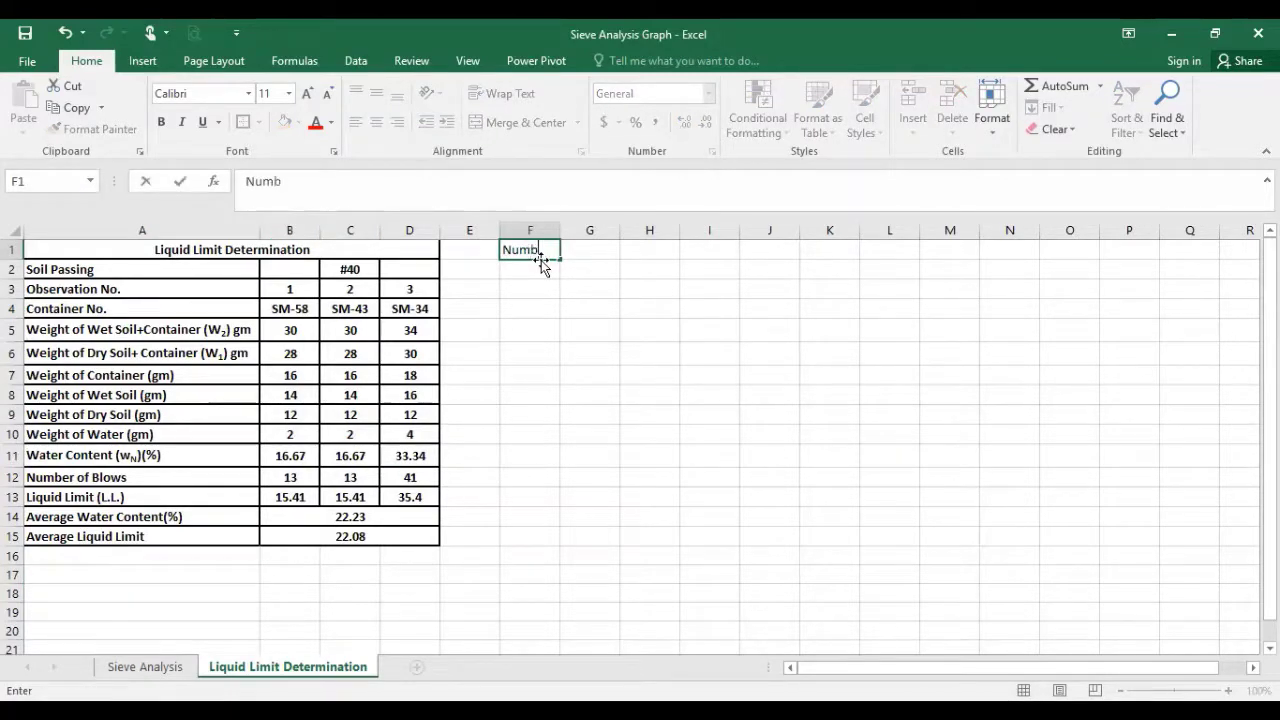
pyautogui.write('er of Bloew')
pyautogui.press('BackSpace')
pyautogui.press('BackSpace')
pyautogui.write('ws')
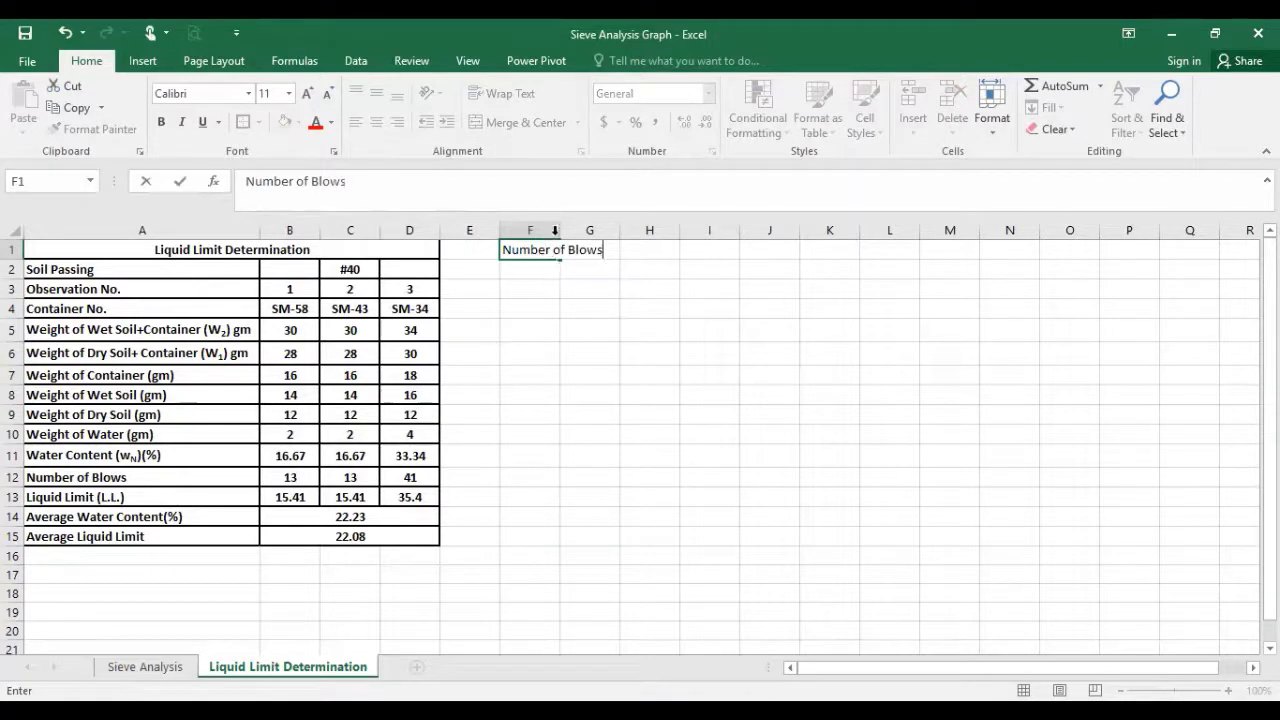
pyautogui.click(638, 418)
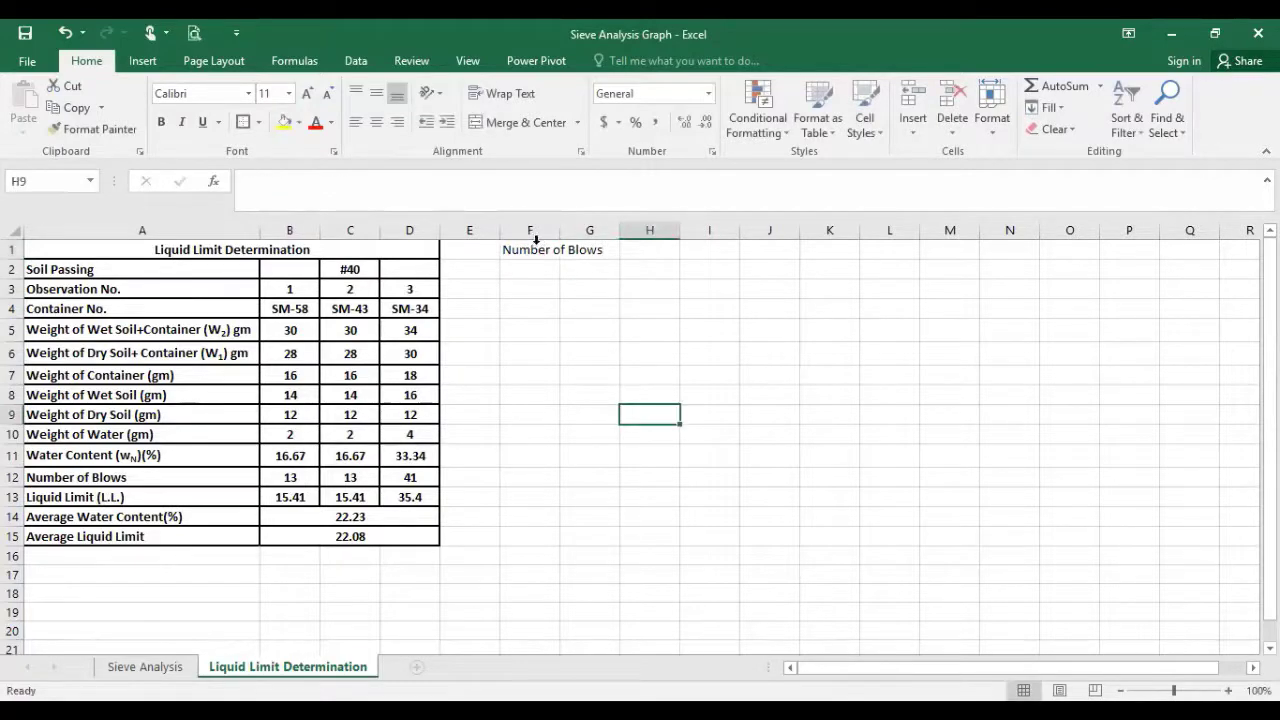
pyautogui.doubleClick(556, 228)
# Enter the header Moisture Content in G1 and widen column G to fit it.
pyautogui.click(629, 254)
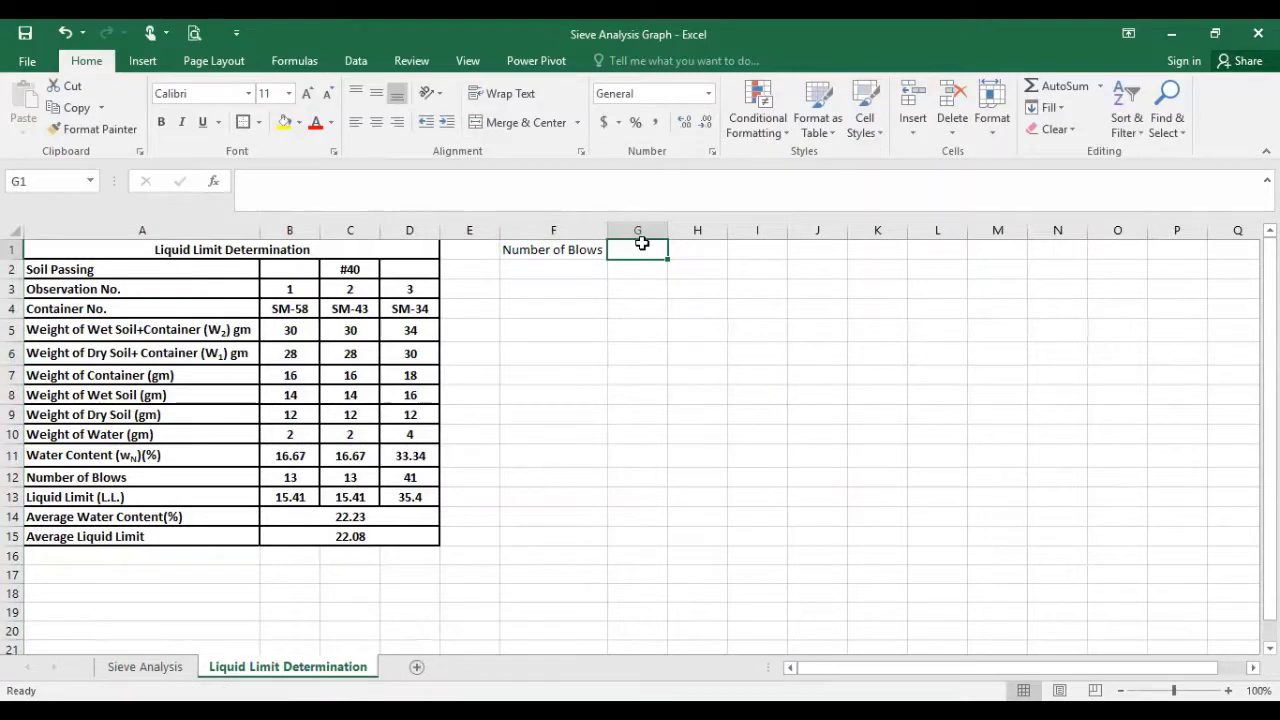
pyautogui.write('Moi')
pyautogui.write('ster')
pyautogui.write('e')
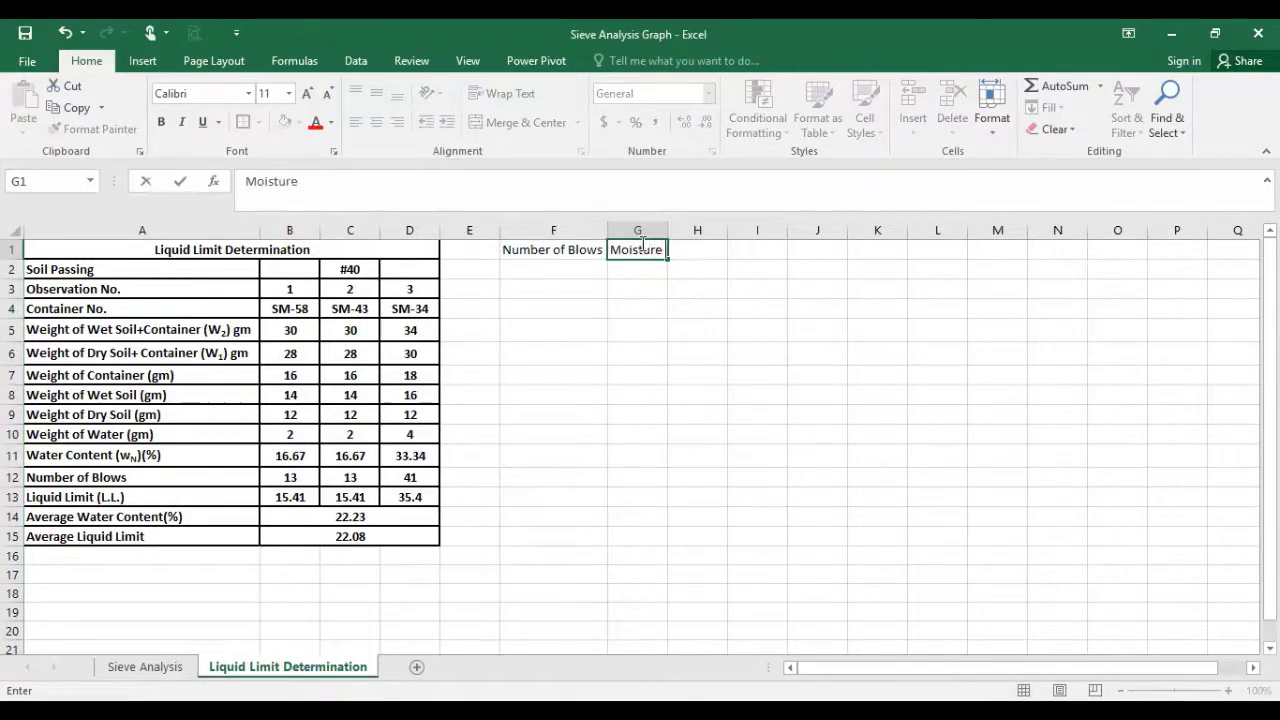
pyautogui.write(' Content')
pyautogui.press('Return')
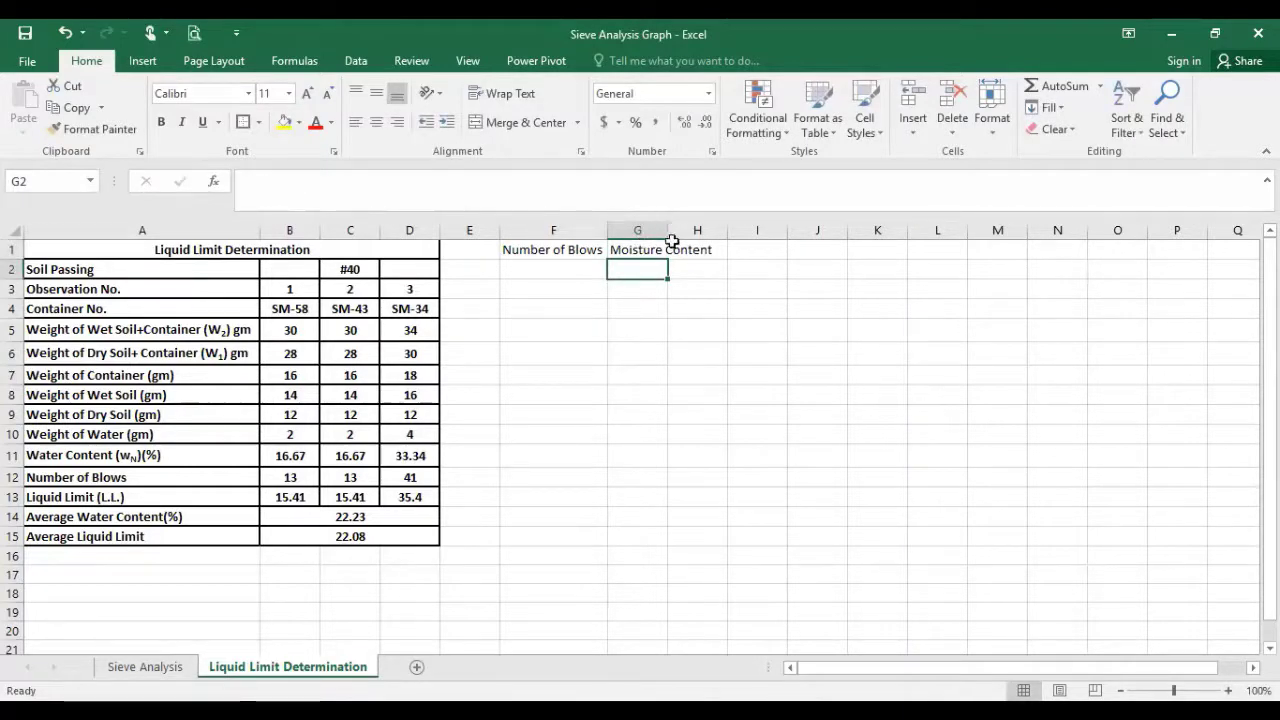
pyautogui.moveTo(668, 231); pyautogui.dragTo(718, 231)
# Append (%) to the Moisture Content header in G1 and widen column G to fit the full text.
pyautogui.doubleClick(680, 250)
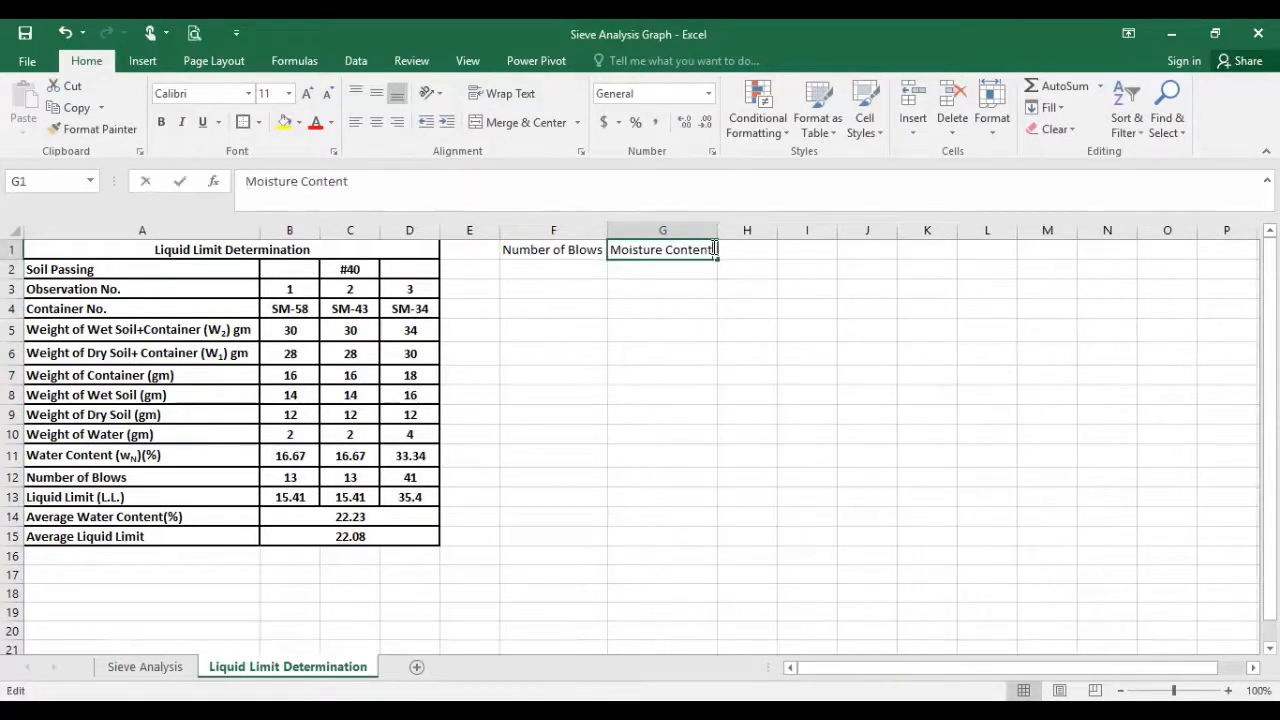
pyautogui.write('(')
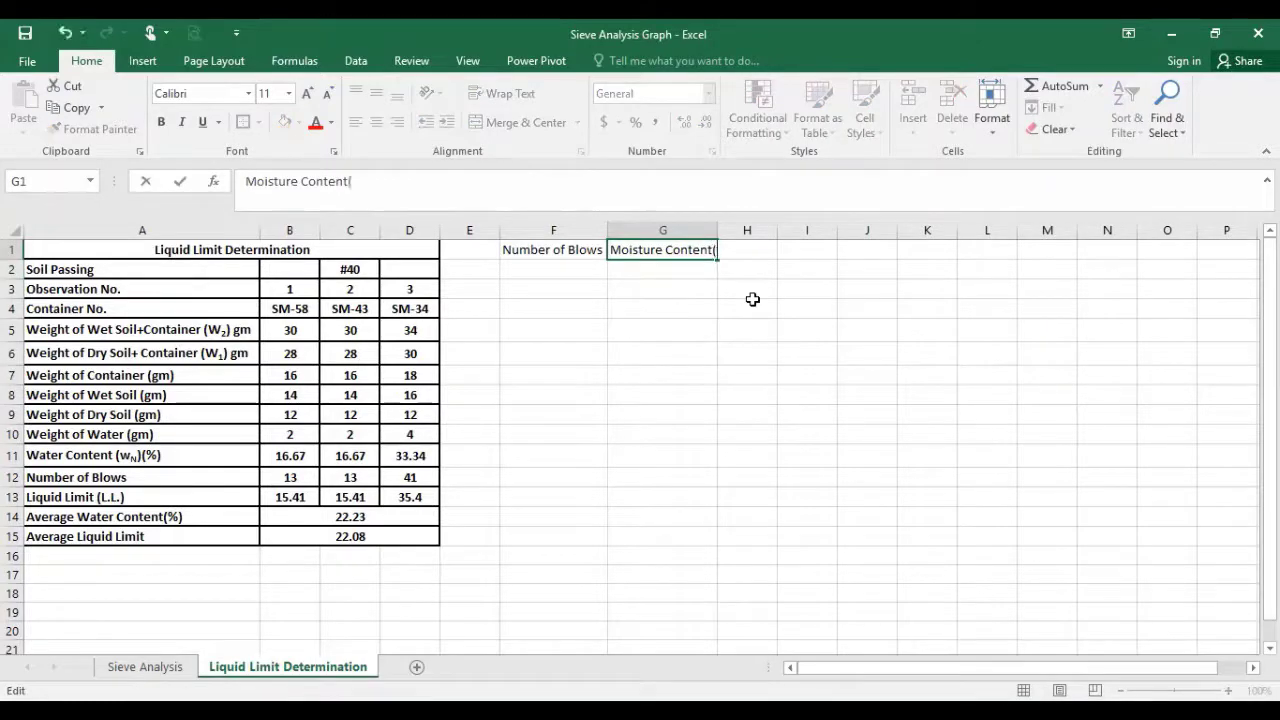
pyautogui.write('%)')
pyautogui.press('Return')
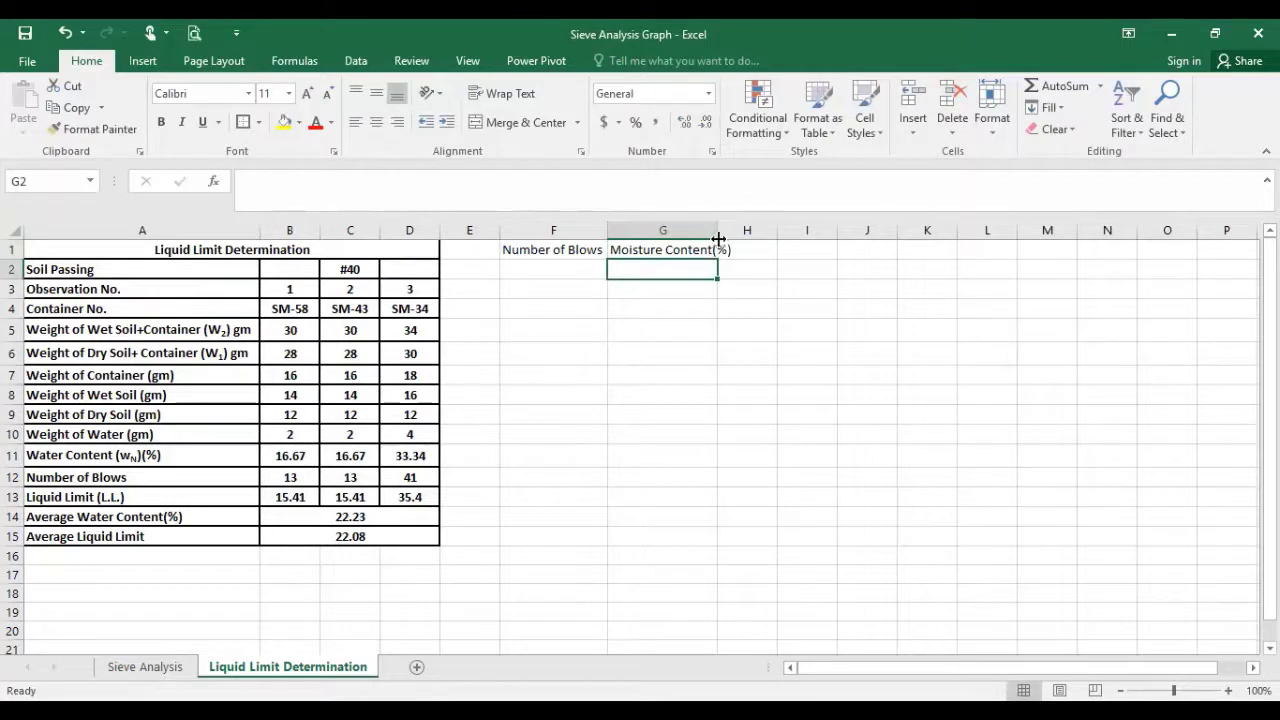
pyautogui.moveTo(718, 236); pyautogui.dragTo(738, 236)
# Fill the Number of Blows column by linking F2 to B12 and F3 to D13.
pyautogui.click(560, 272)
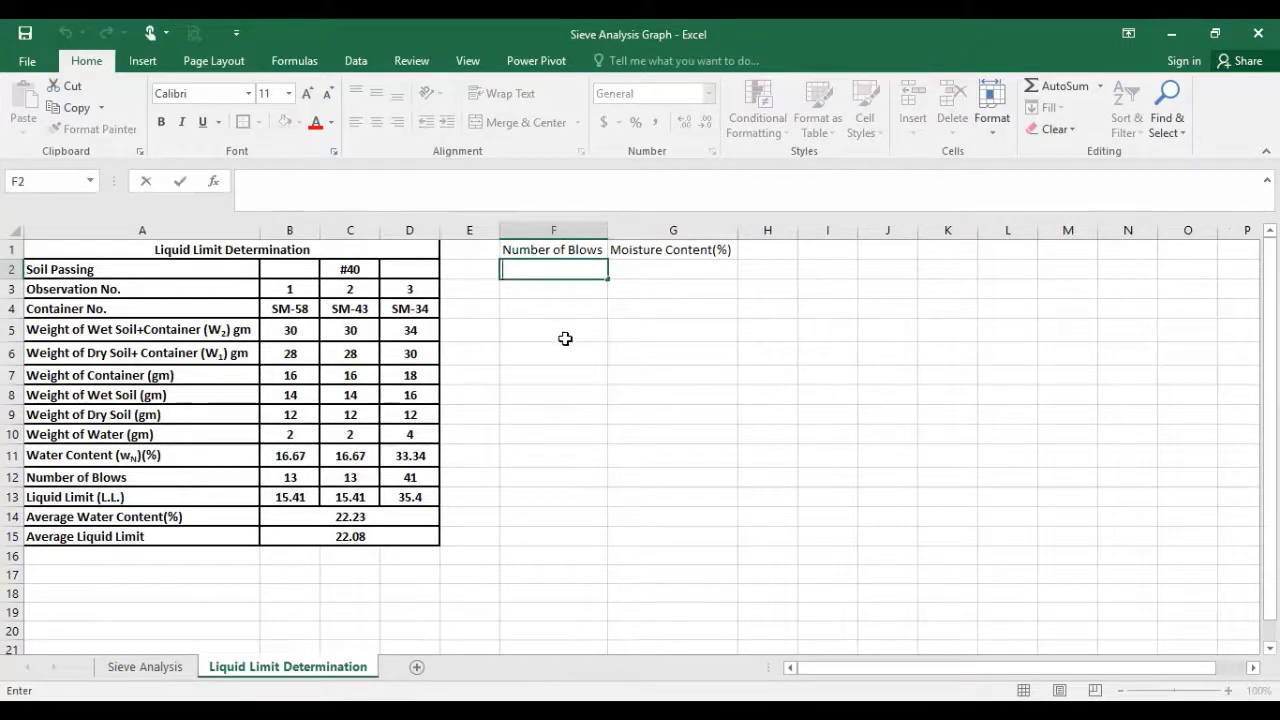
pyautogui.write('=')
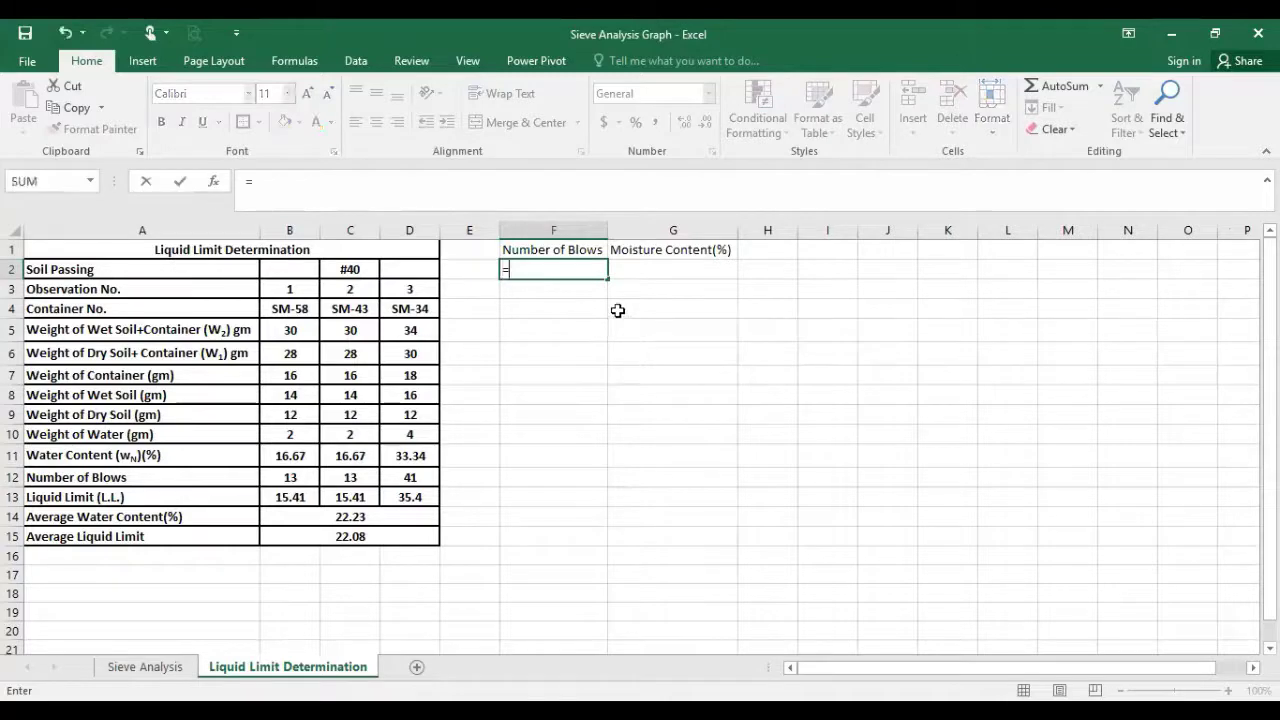
pyautogui.click(298, 484)
pyautogui.press('Return')
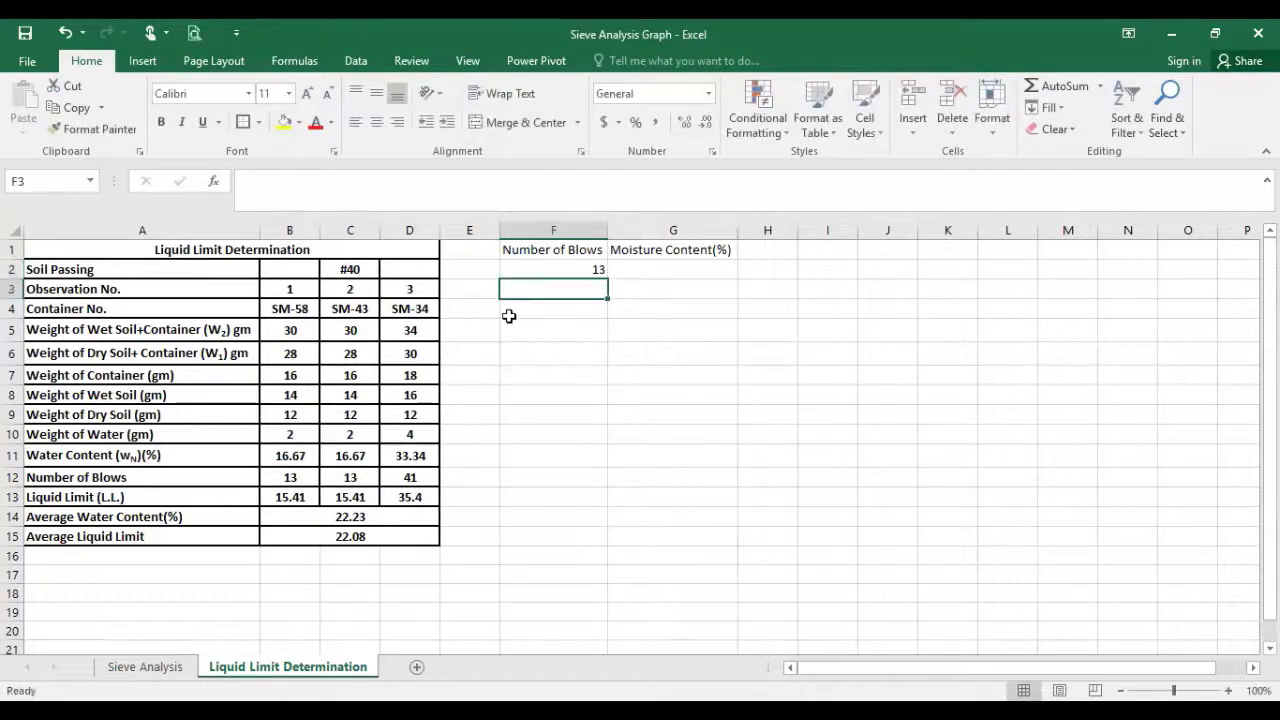
pyautogui.write('=')
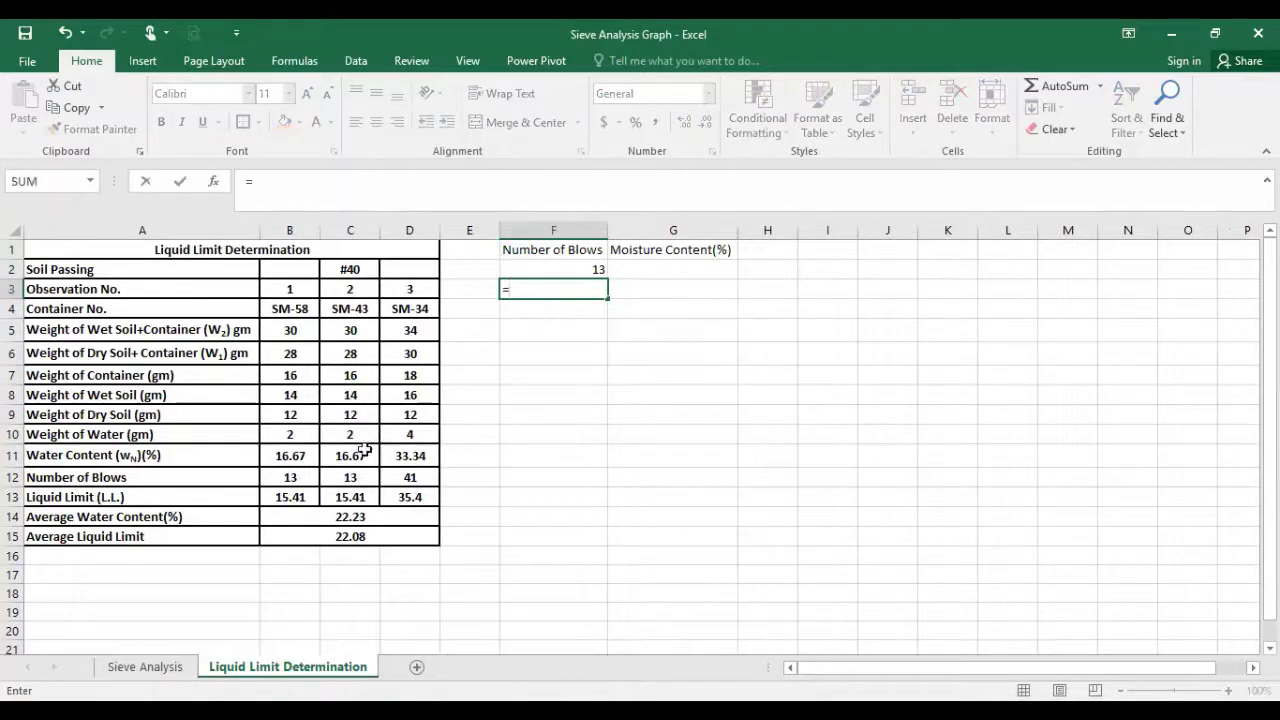
pyautogui.click(395, 495)
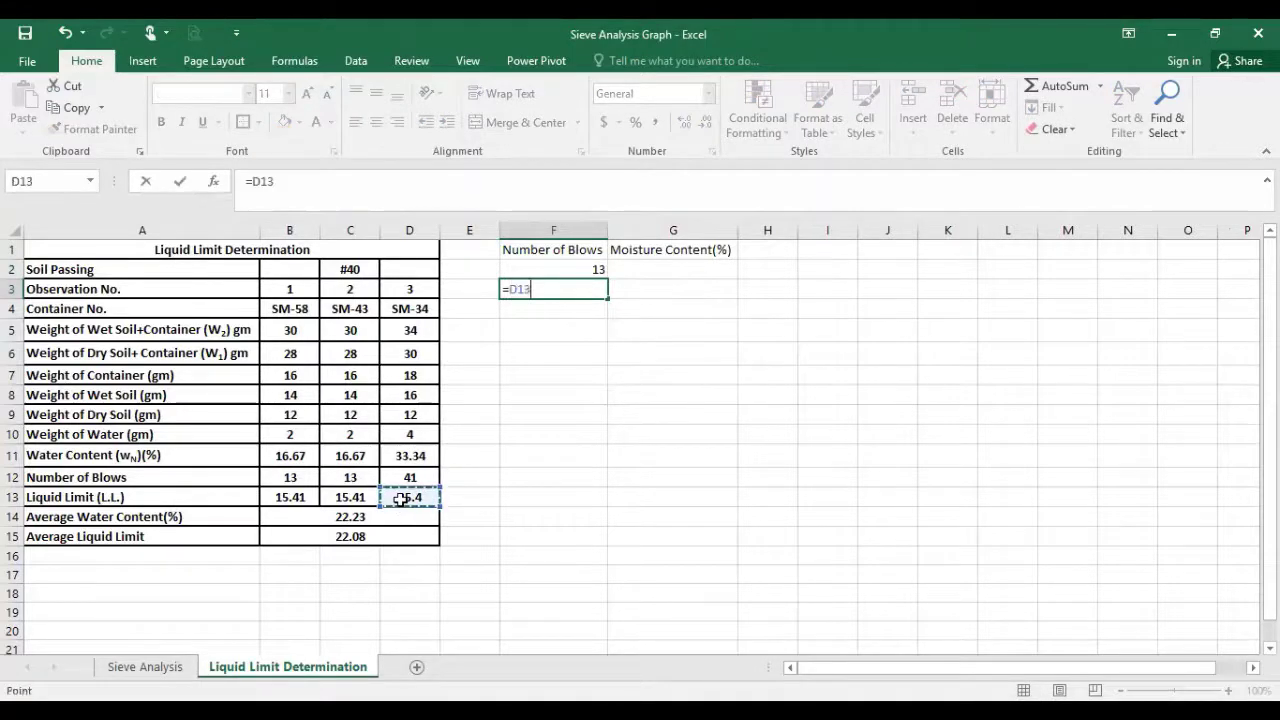
pyautogui.press('Return')
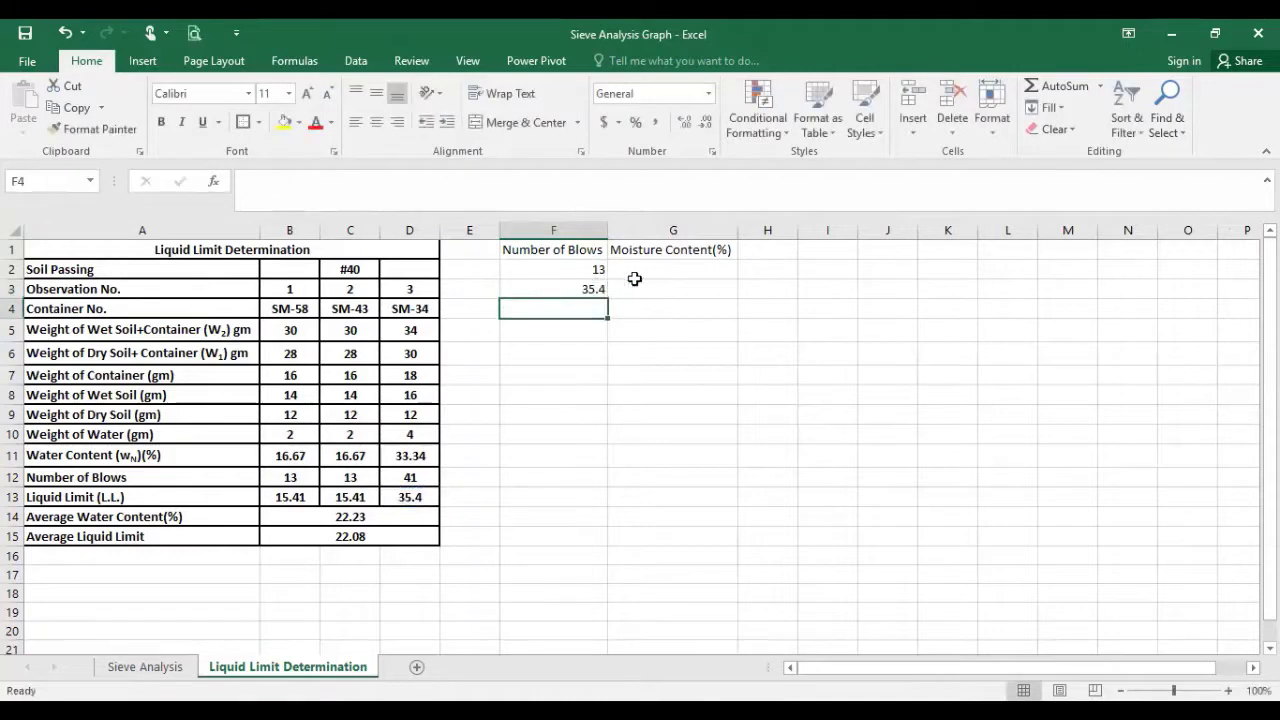
# Fill the Moisture Content column by linking G2 to B11 and G3 to D11.
pyautogui.click(637, 272)
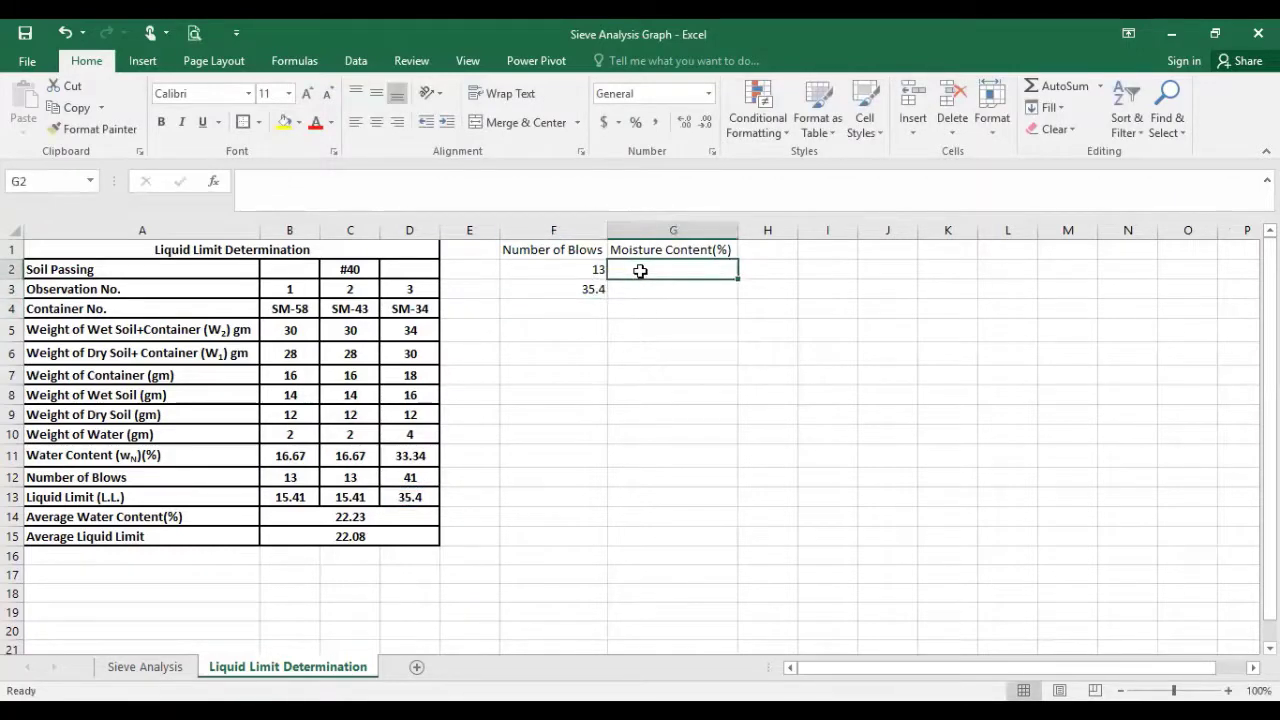
pyautogui.write('=')
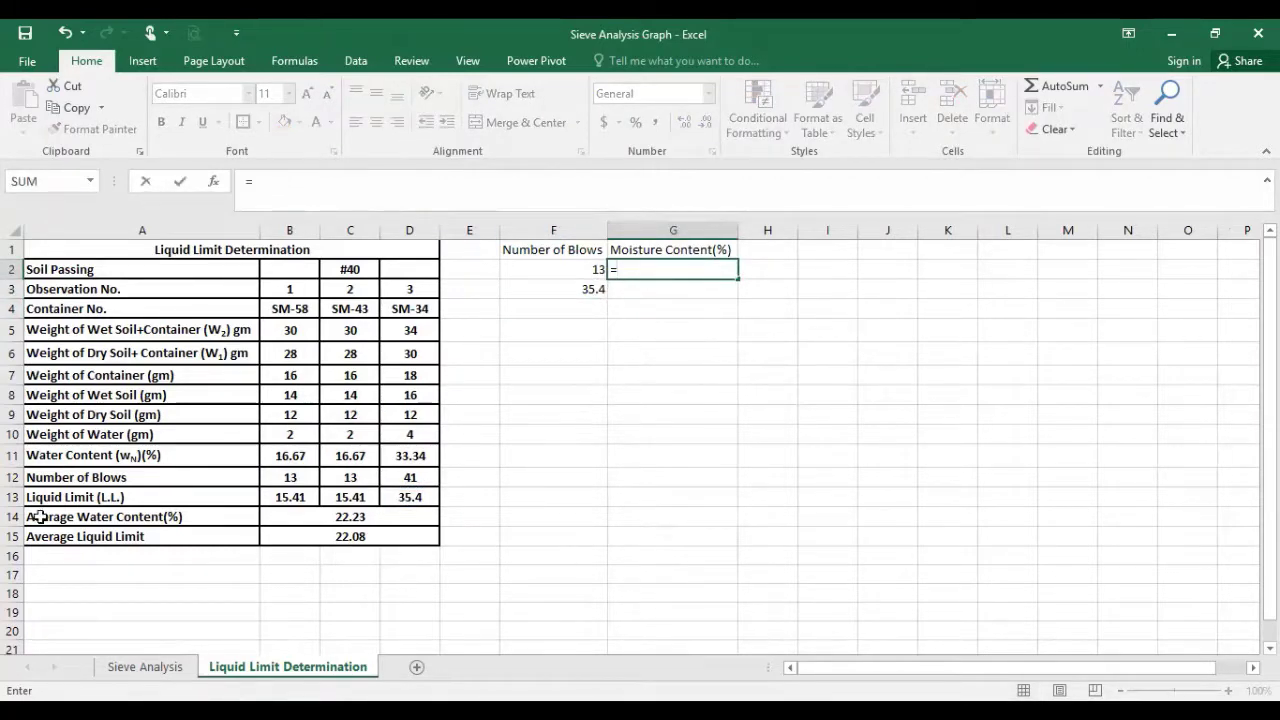
pyautogui.click(303, 456)
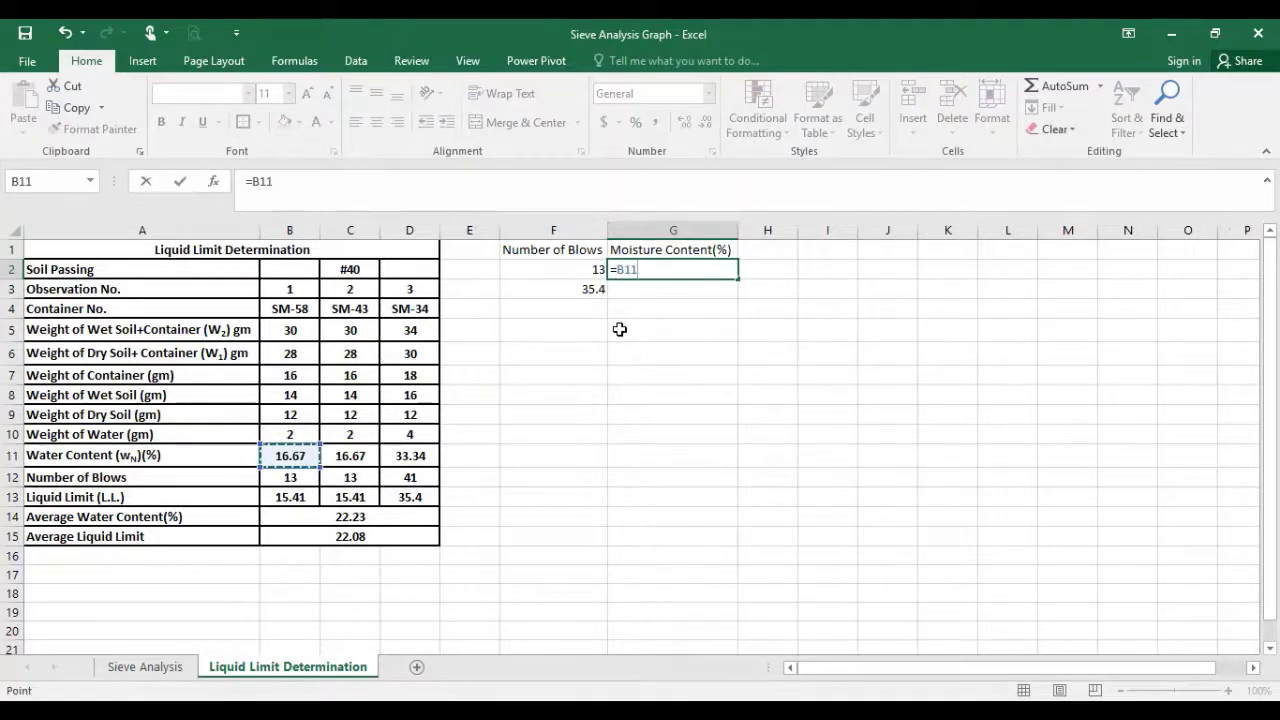
pyautogui.press('Return')
pyautogui.write('=')
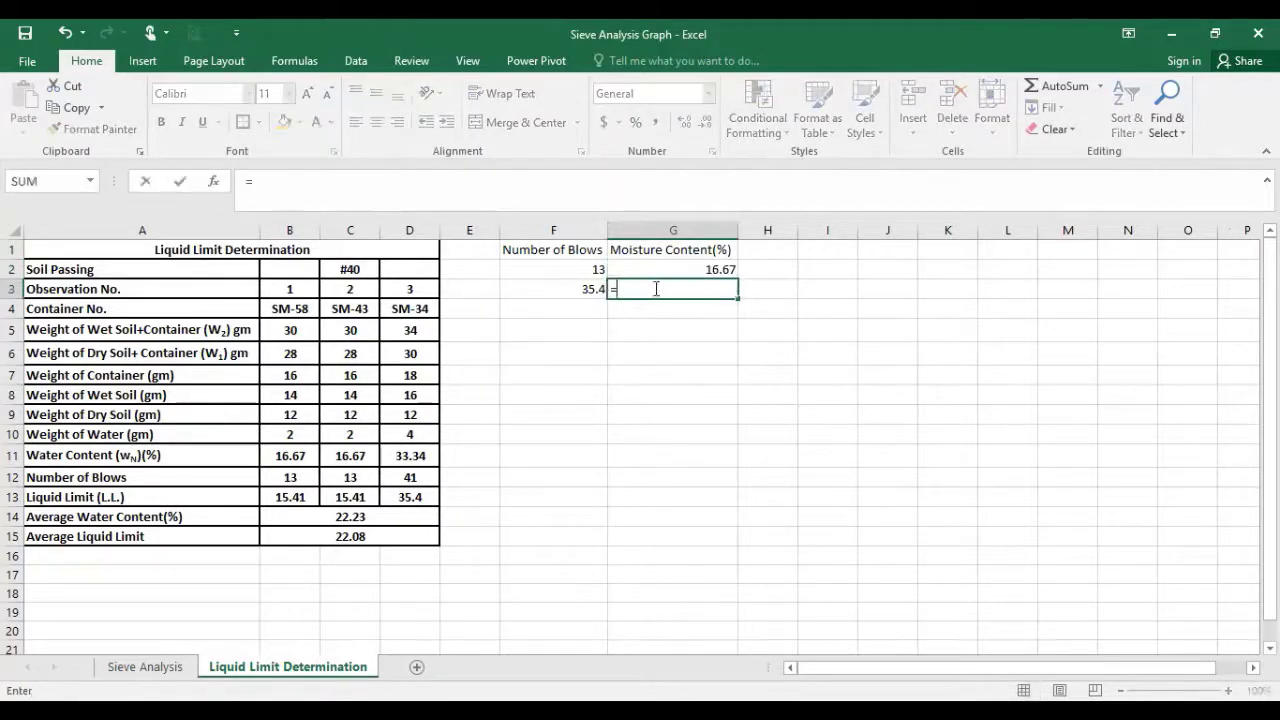
pyautogui.click(420, 457)
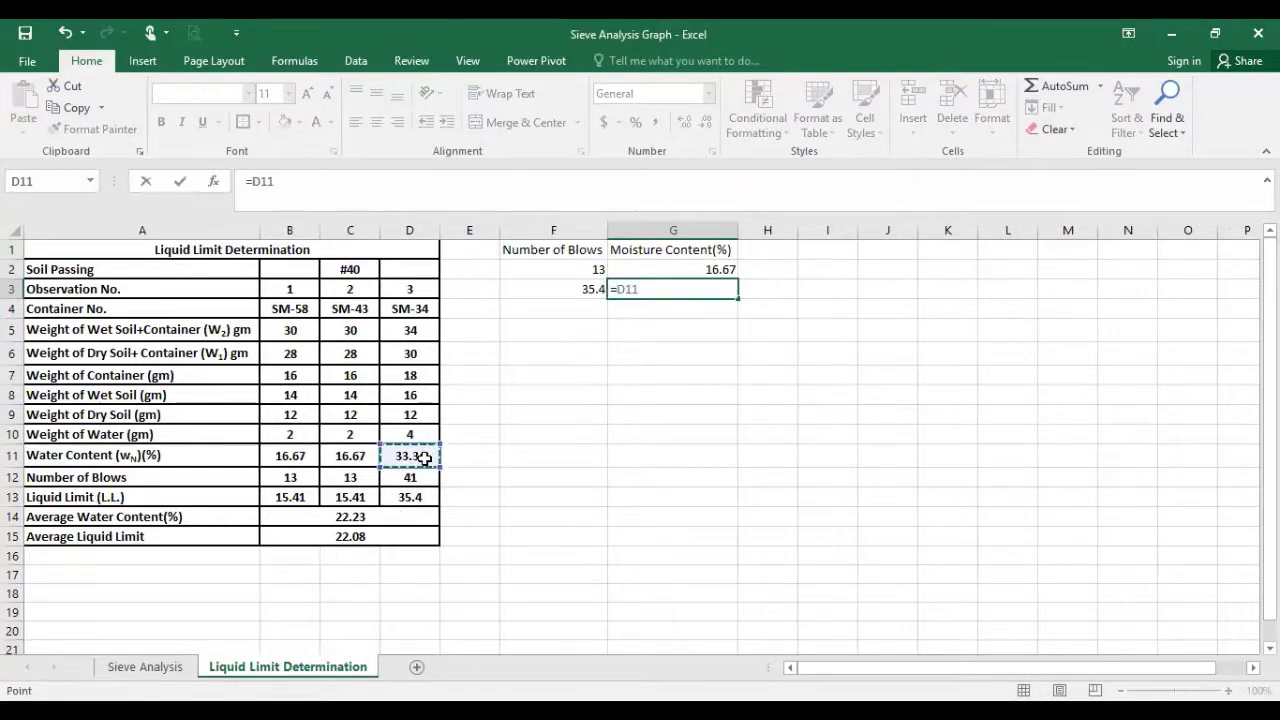
pyautogui.press('Return')
# Format the small table F1:G3 with borders around all cells and centered, bold text.
pyautogui.click(615, 456)
pyautogui.moveTo(549, 248); pyautogui.dragTo(680, 295)
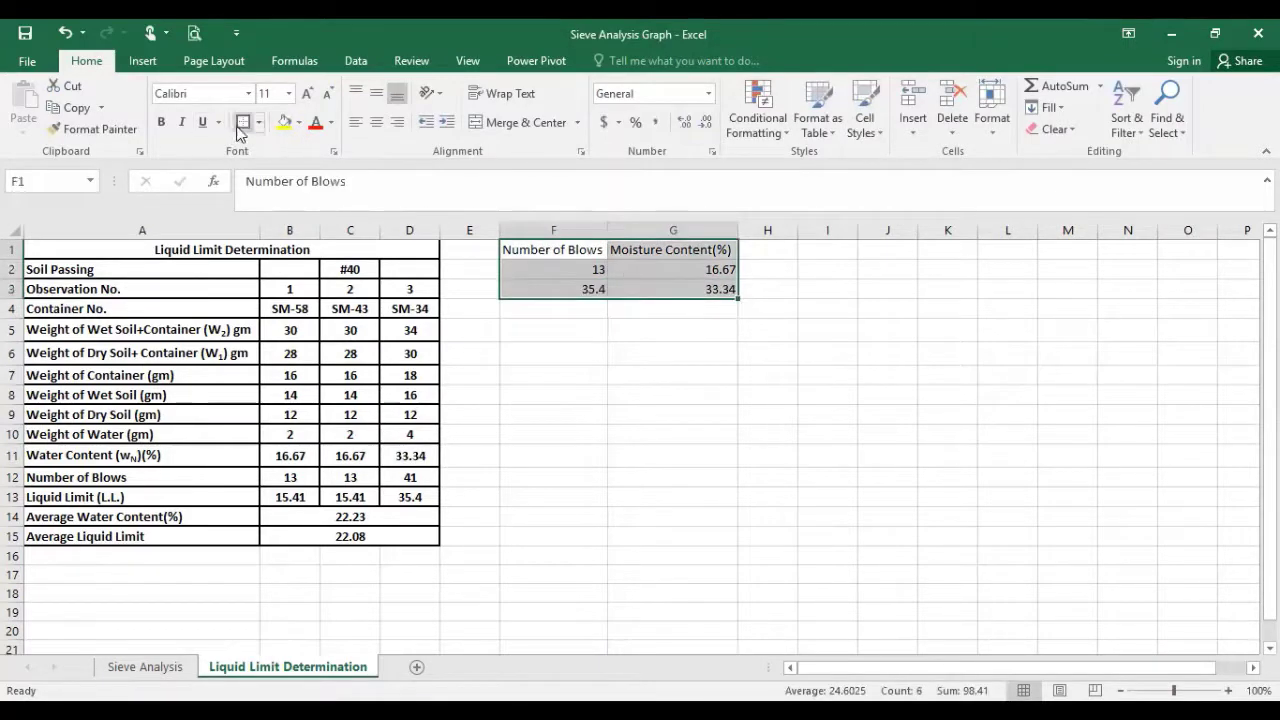
pyautogui.click(377, 122)
pyautogui.click(160, 122)
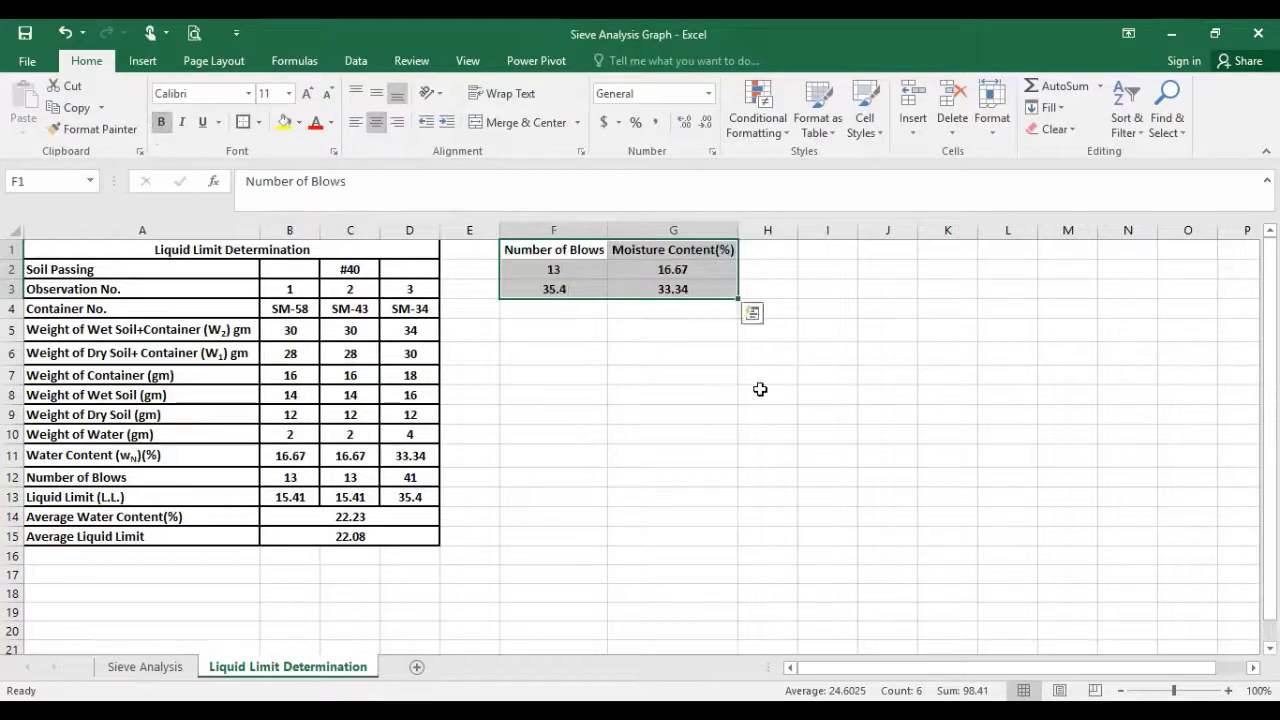
pyautogui.click(760, 389)
# Insert a Scatter with Smooth Lines and Markers chart from F2:G2 and move it clear of the liquid limit table.
pyautogui.moveTo(568, 246); pyautogui.dragTo(562, 290)
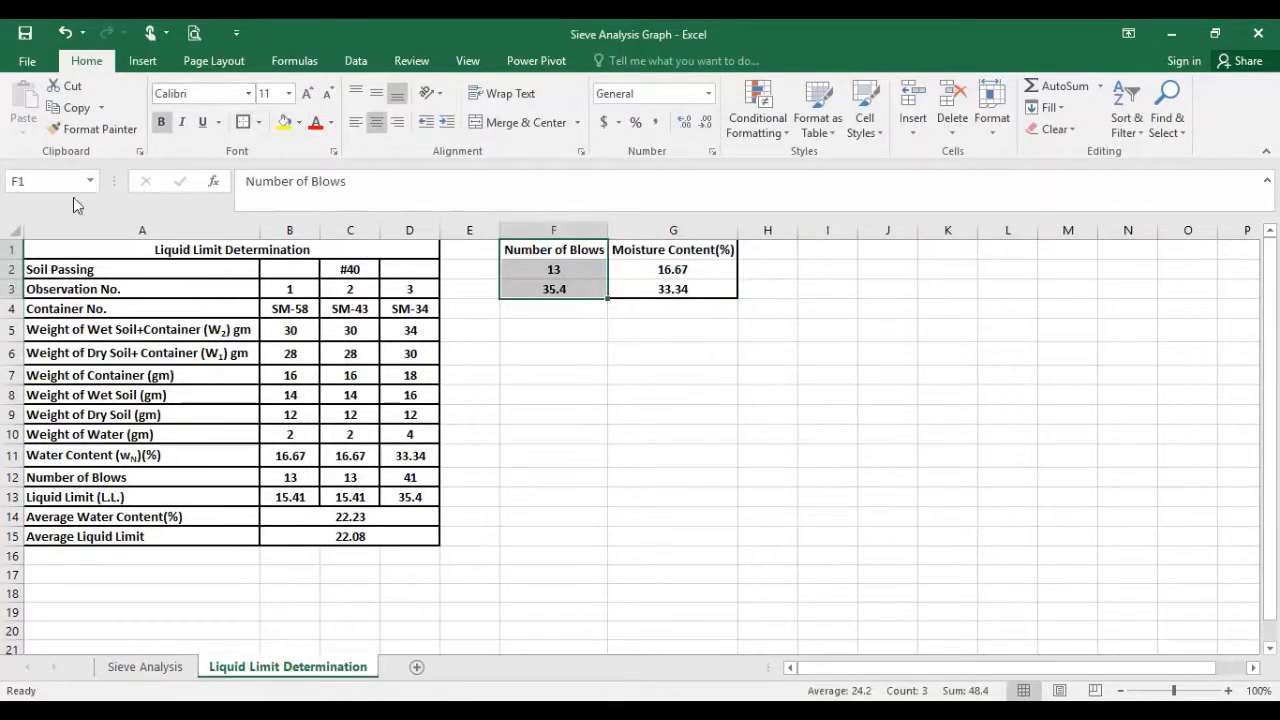
pyautogui.moveTo(514, 277); pyautogui.dragTo(697, 269)
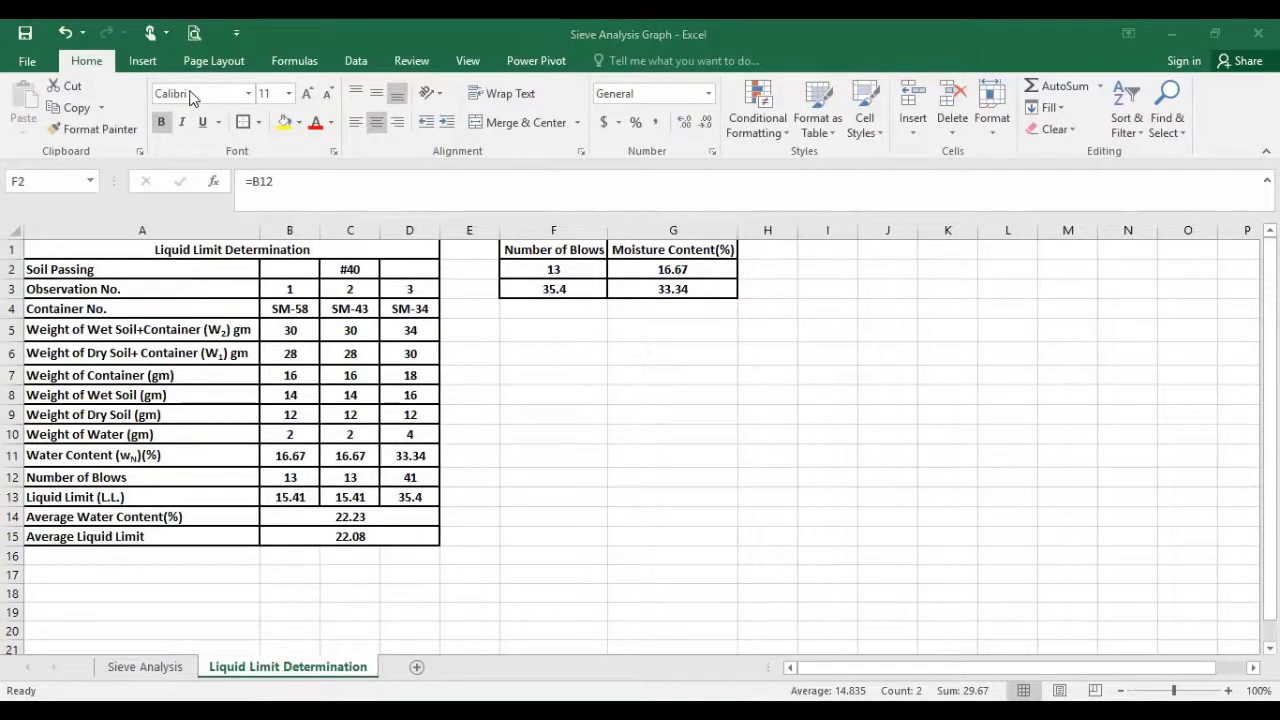
pyautogui.click(145, 62)
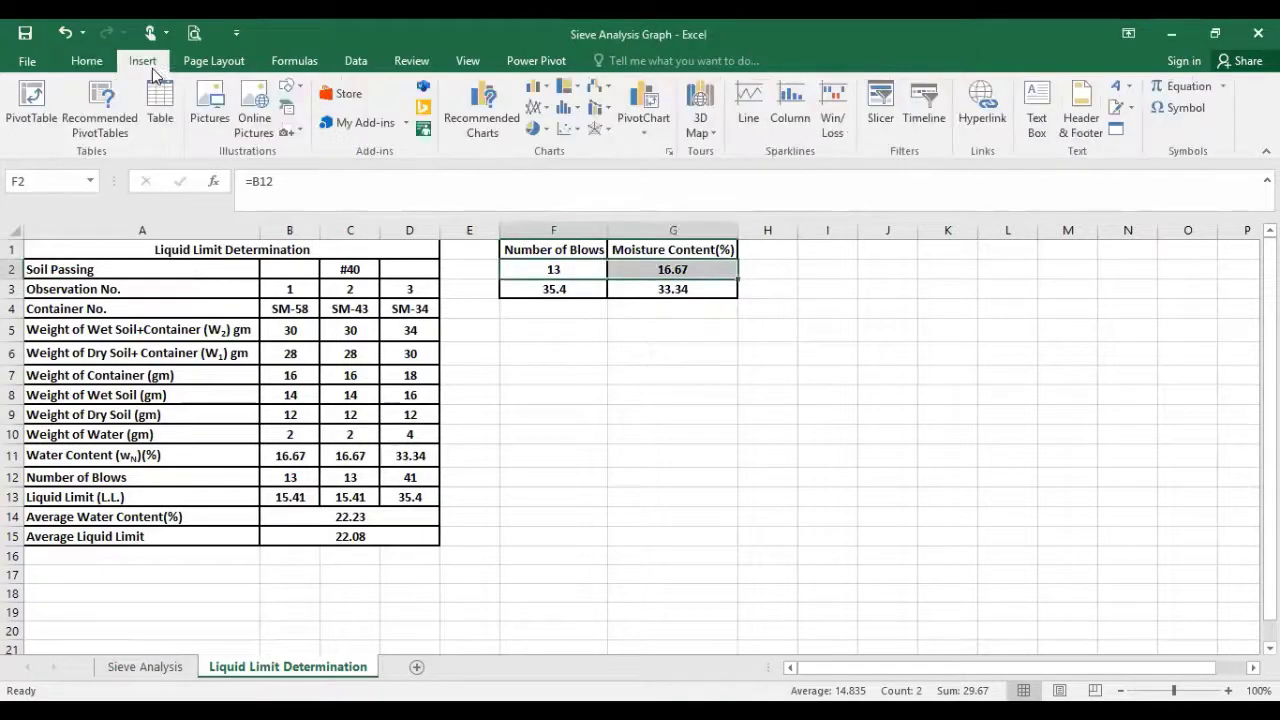
pyautogui.click(570, 135)
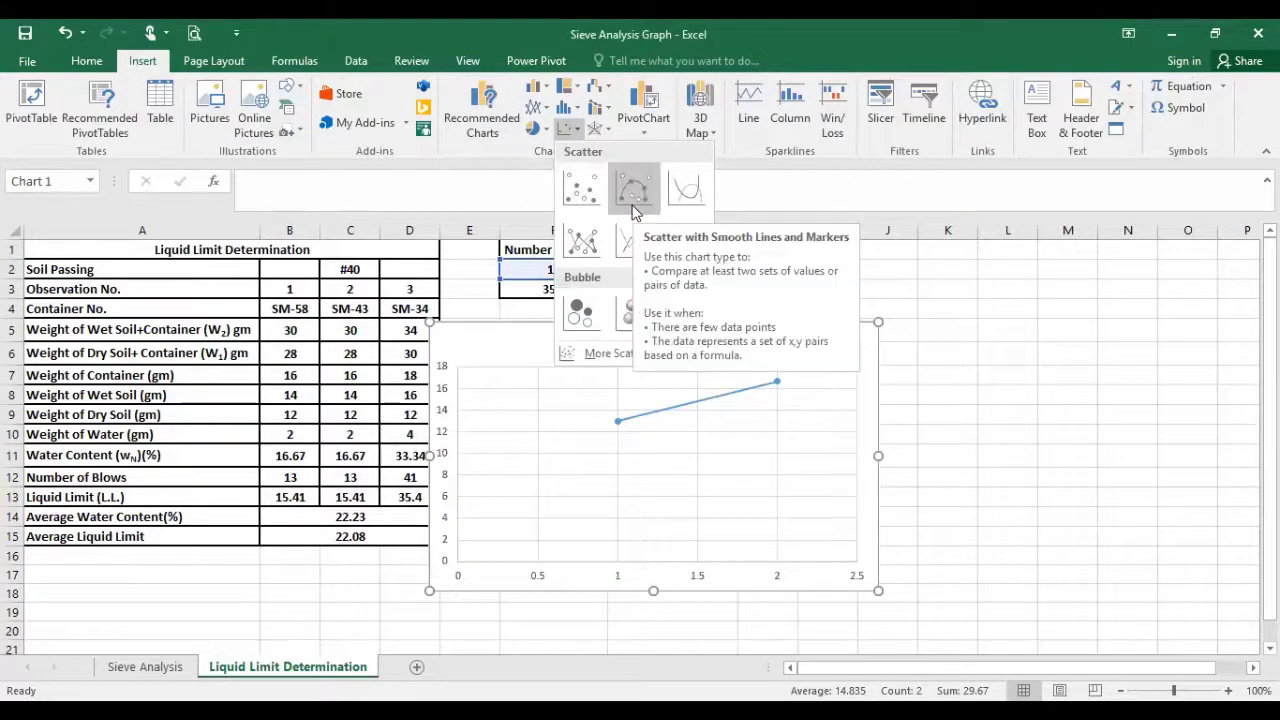
pyautogui.click(632, 190)
pyautogui.moveTo(809, 331)
pyautogui.mouseDown()
pyautogui.moveTo(940, 303)
pyautogui.moveTo(1062, 329)
pyautogui.mouseUp()
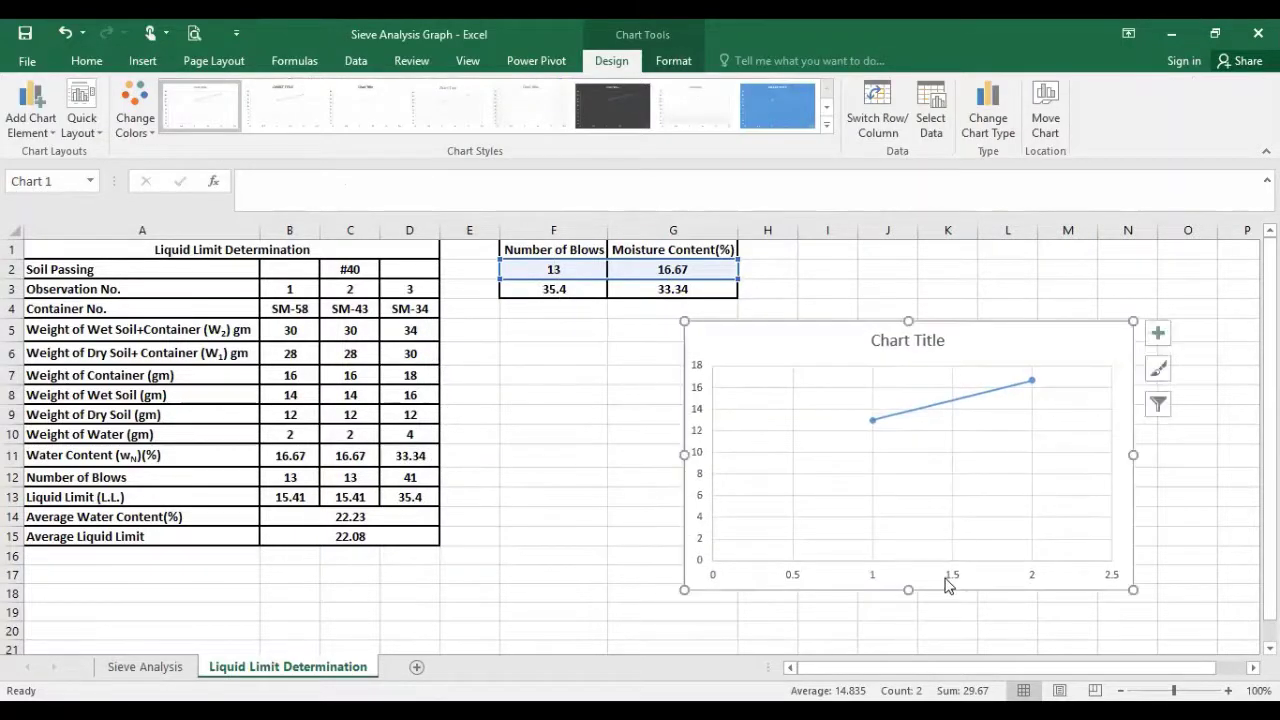
# Remove the existing Series1 from the chart's data source.
pyautogui.rightClick(978, 560)
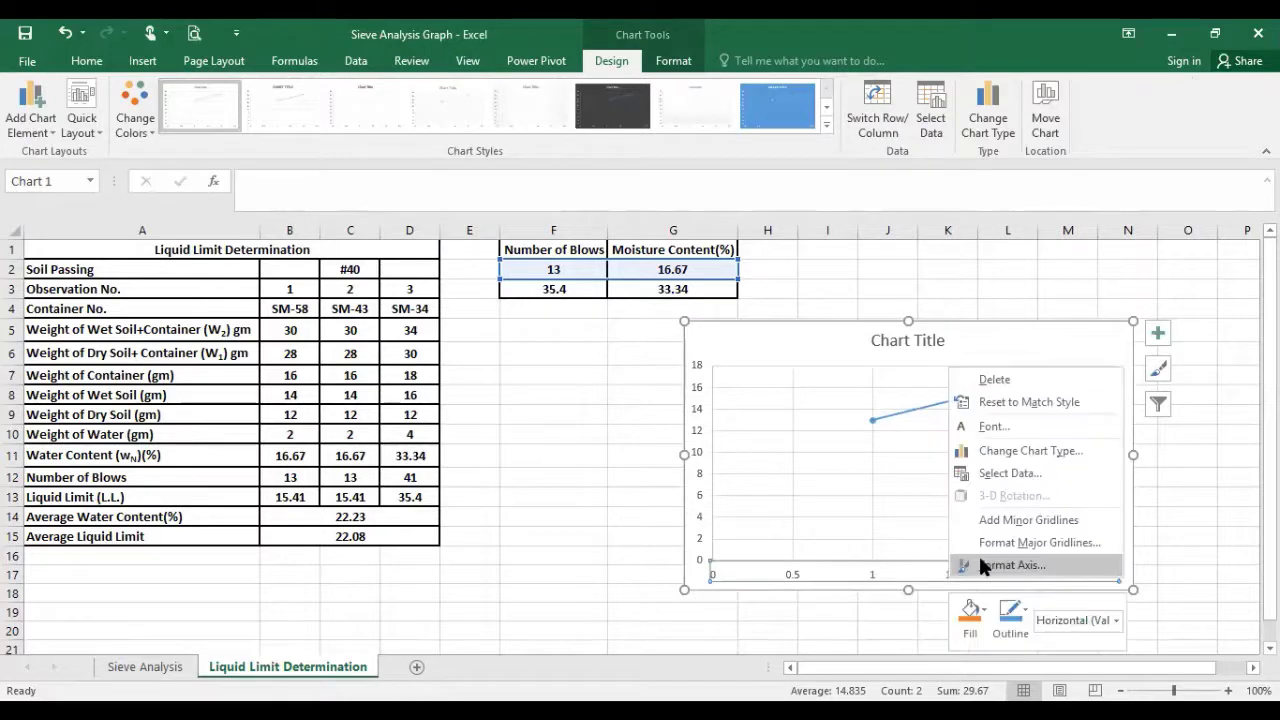
pyautogui.click(990, 474)
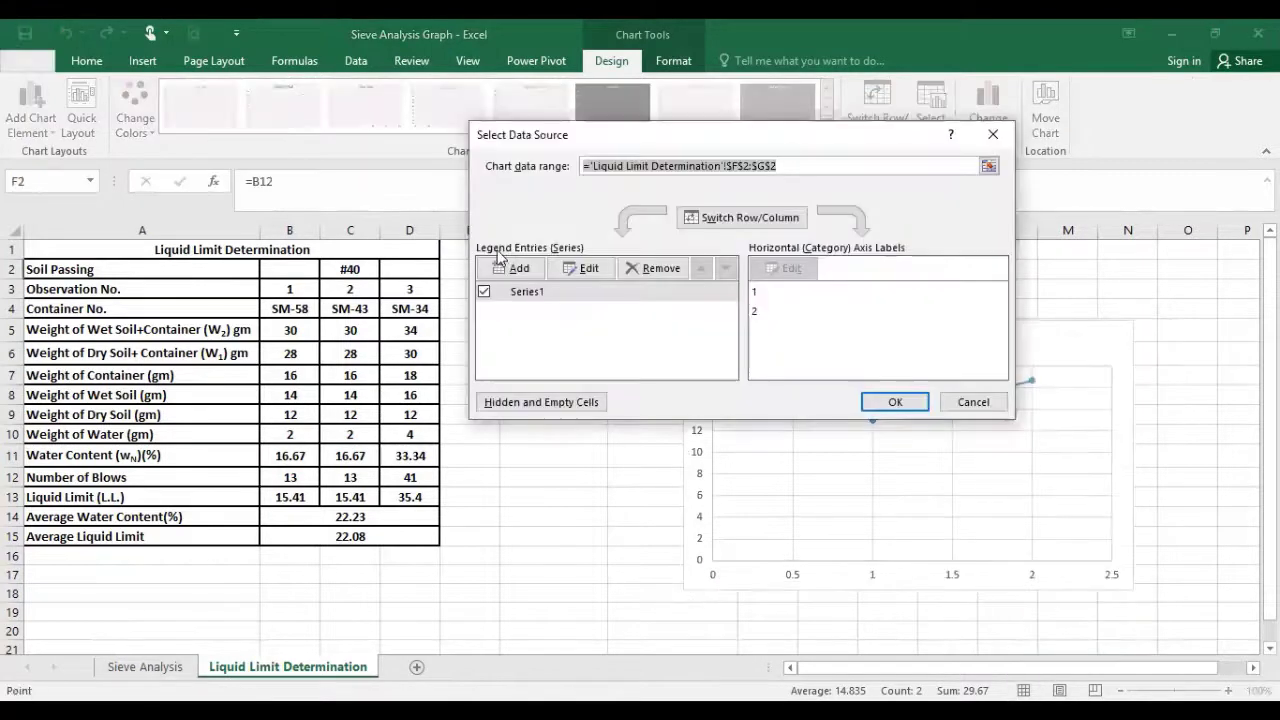
pyautogui.click(658, 268)
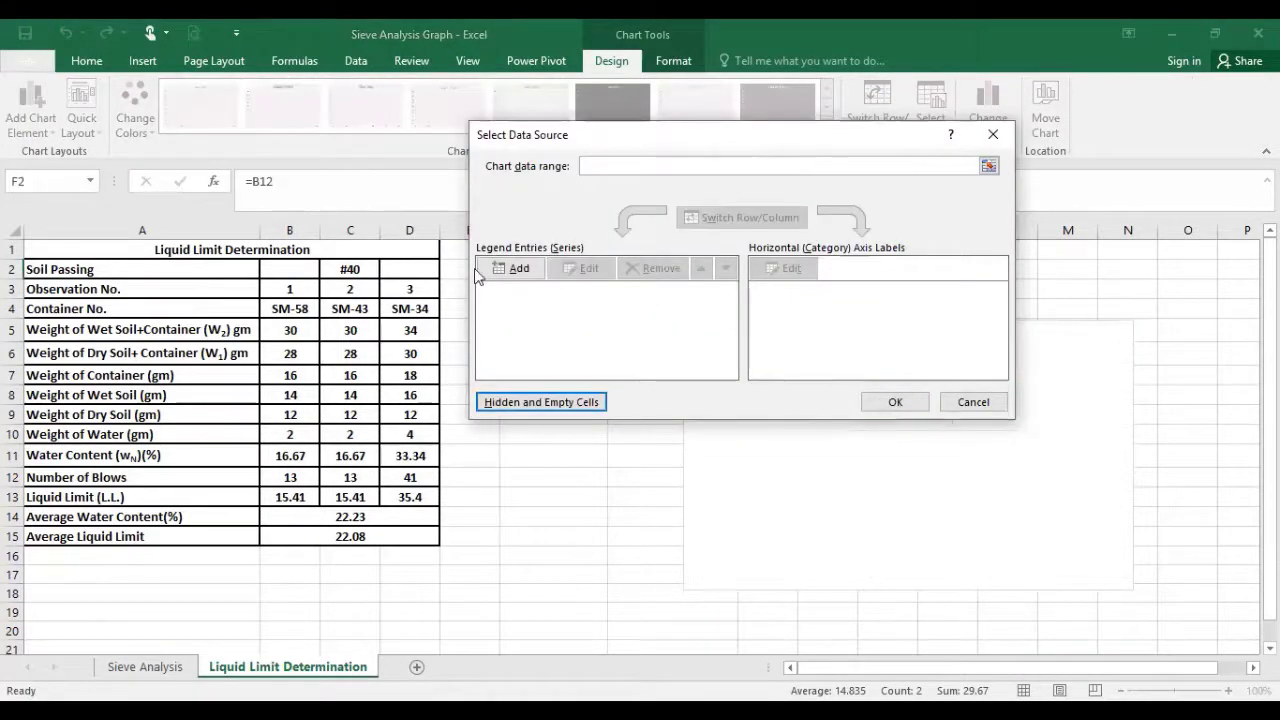
# Add a chart series named Liquid Limit Determination with the blow counts in F2:F3 as its X values.
pyautogui.click(510, 268)
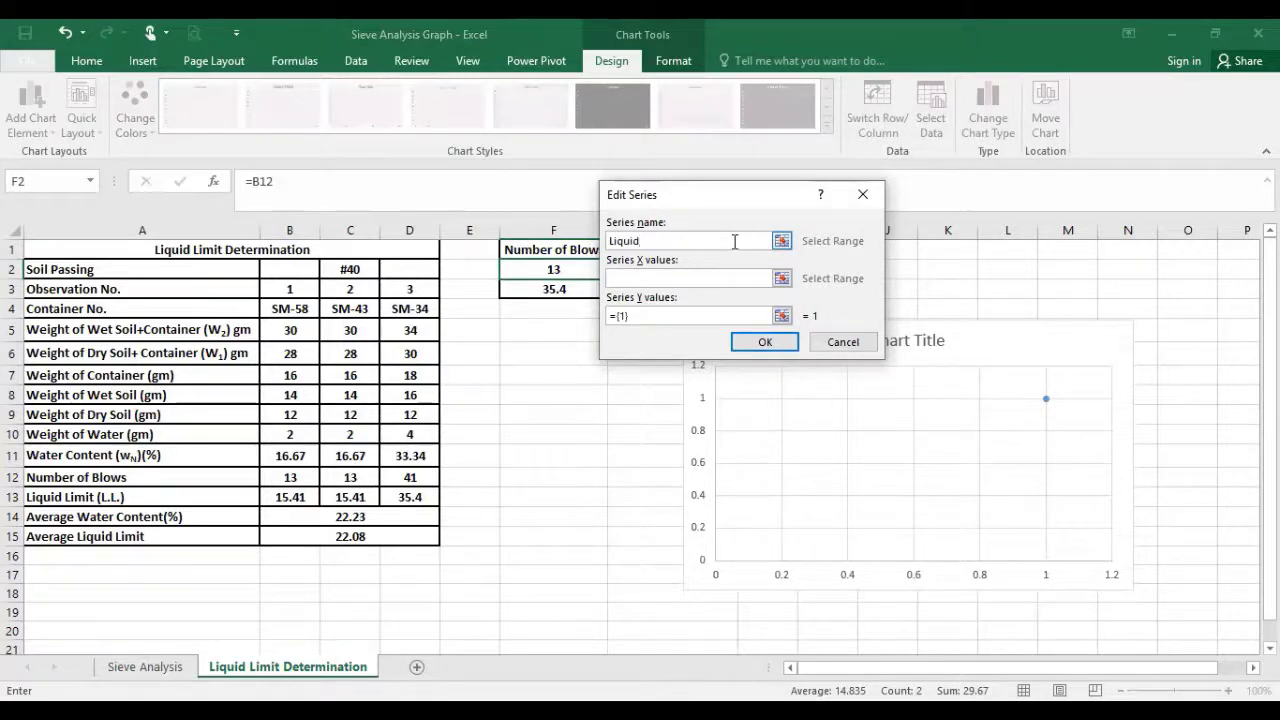
pyautogui.write('Liquid Limit Determination')
pyautogui.click(782, 278)
pyautogui.click(585, 269)
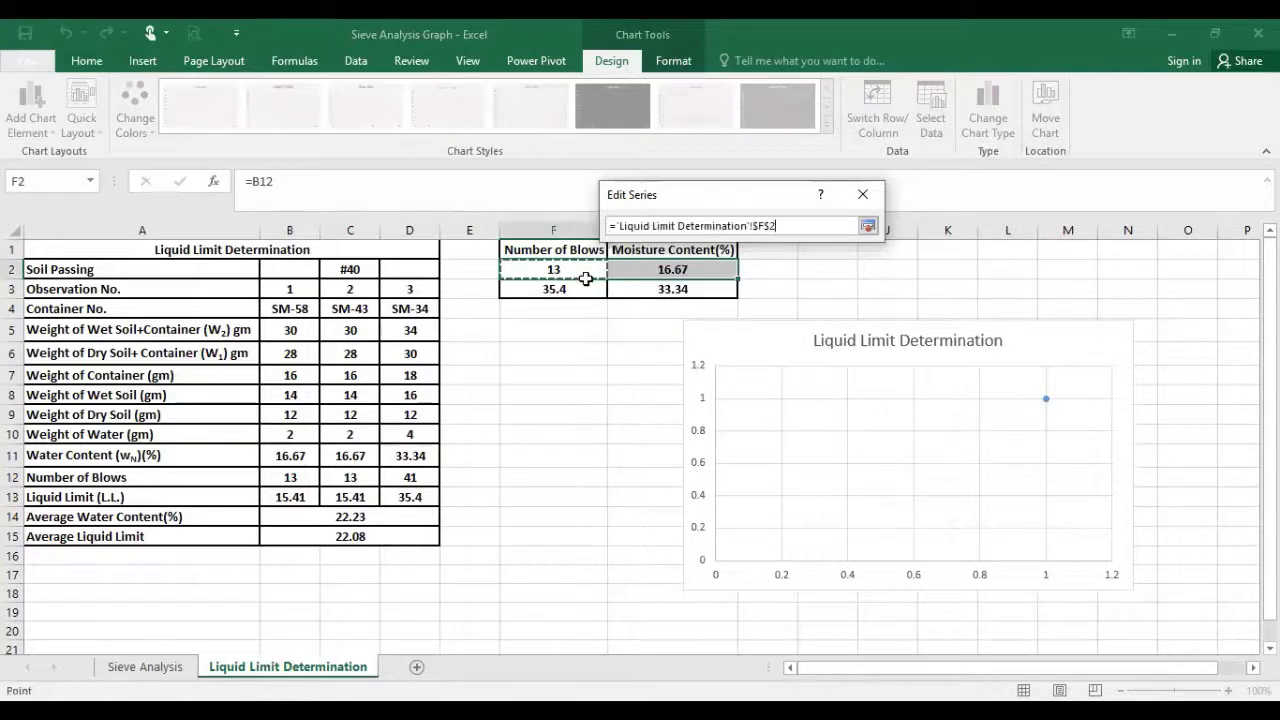
pyautogui.moveTo(585, 279); pyautogui.dragTo(570, 290)
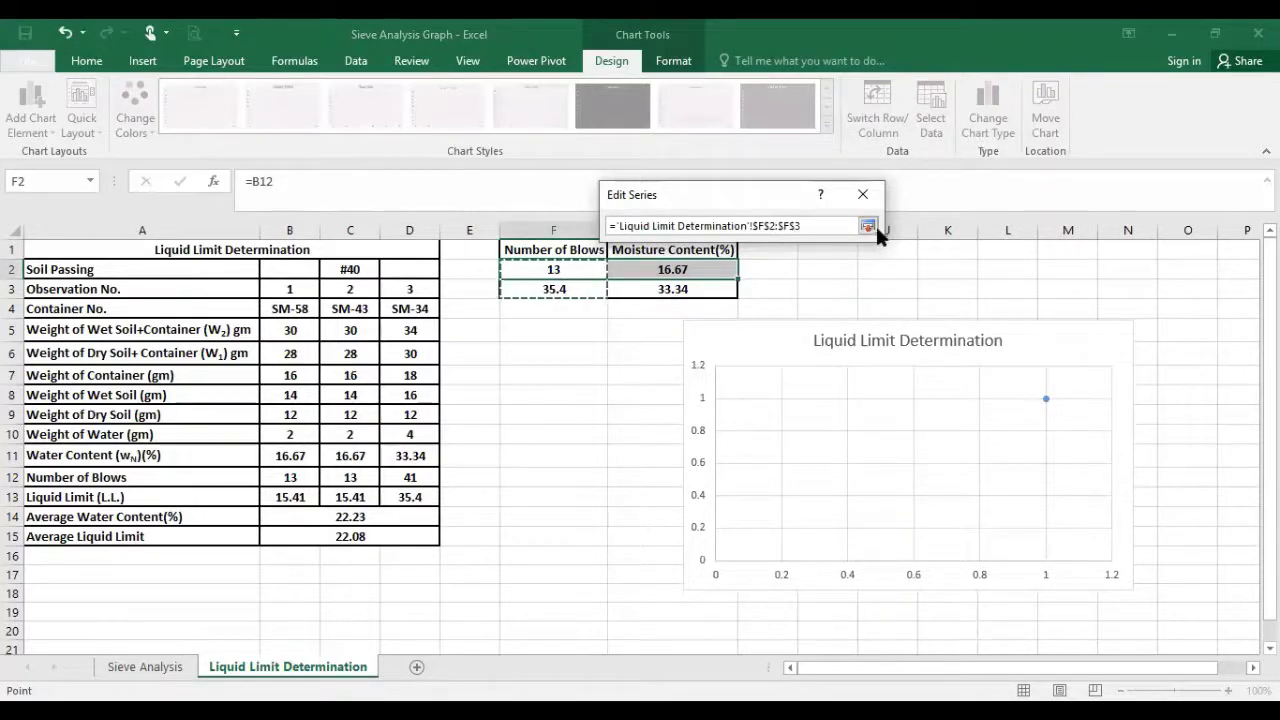
pyautogui.click(867, 226)
# Use the moisture contents in G2:G3 as the series' Y values and accept the chart's data source.
pyautogui.click(785, 315)
pyautogui.click(688, 267)
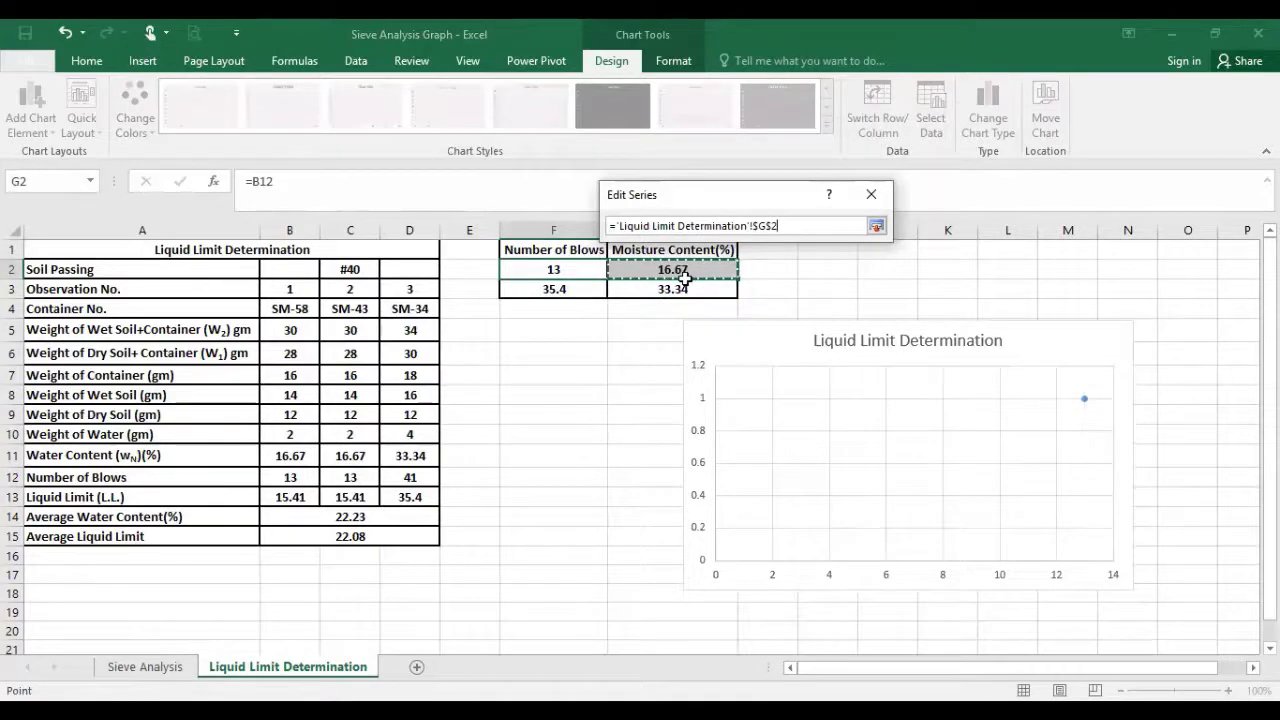
pyautogui.moveTo(638, 269); pyautogui.dragTo(636, 288)
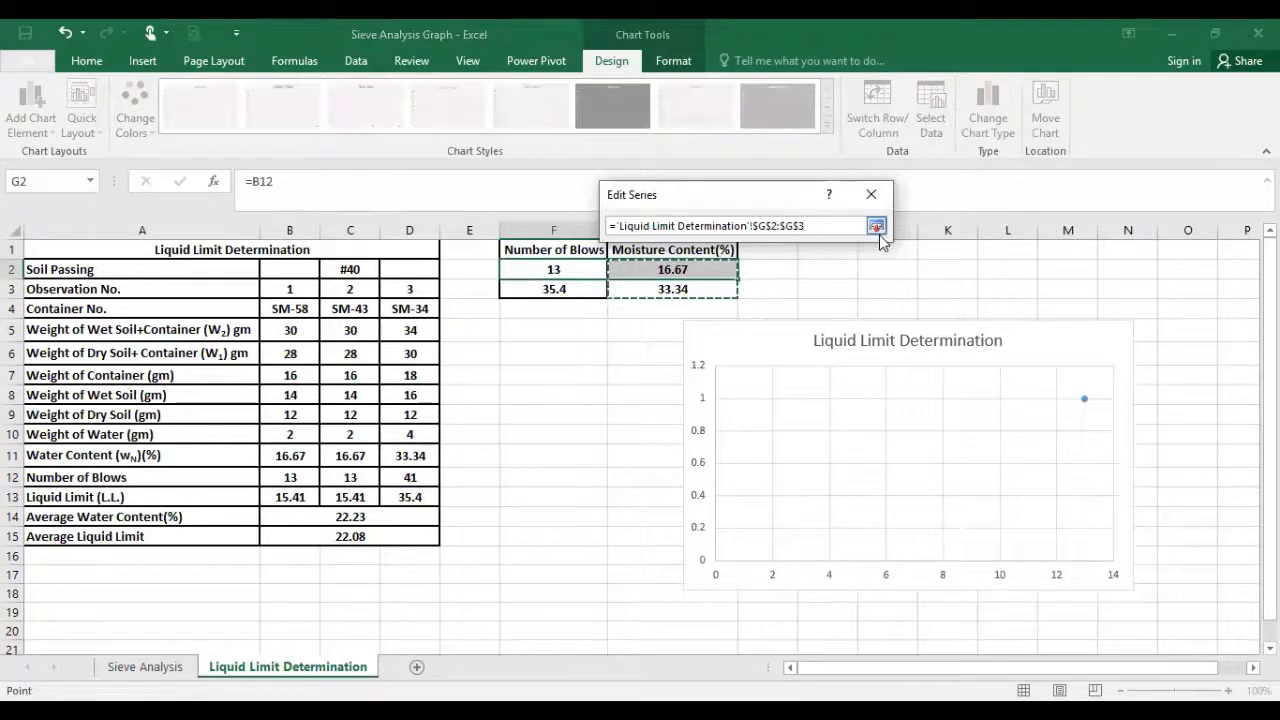
pyautogui.click(877, 228)
pyautogui.click(792, 344)
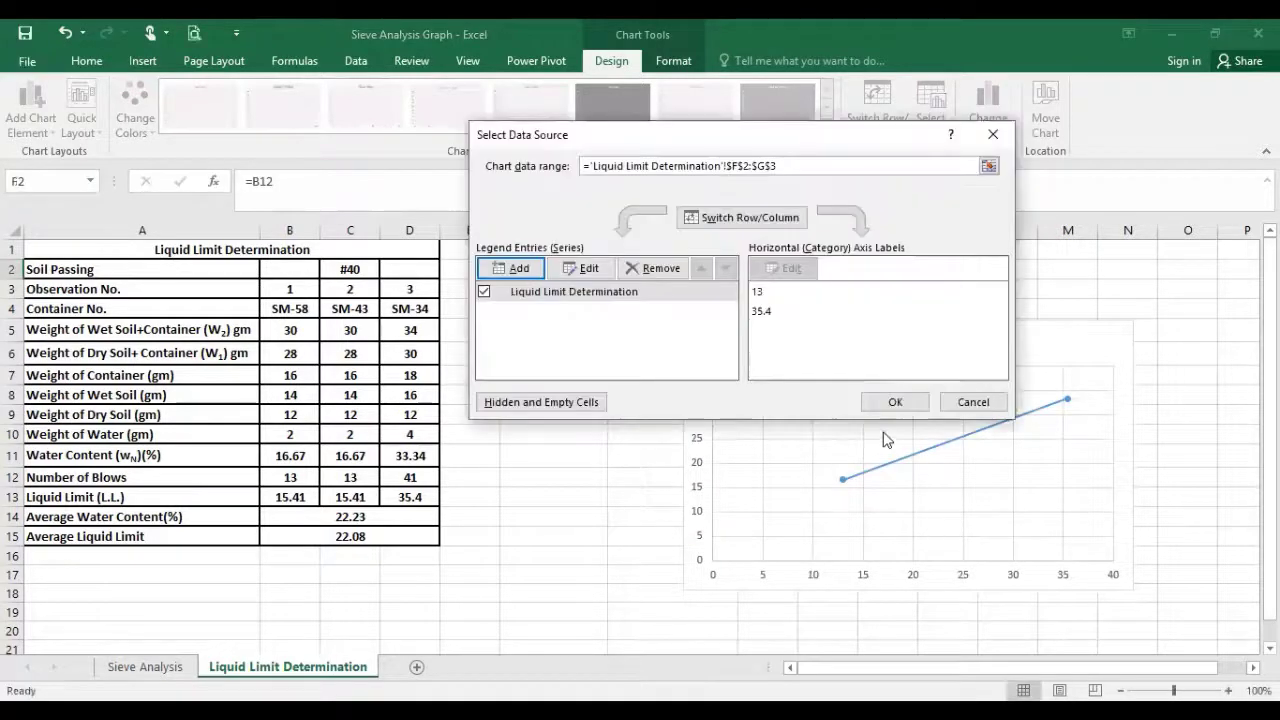
pyautogui.click(895, 402)
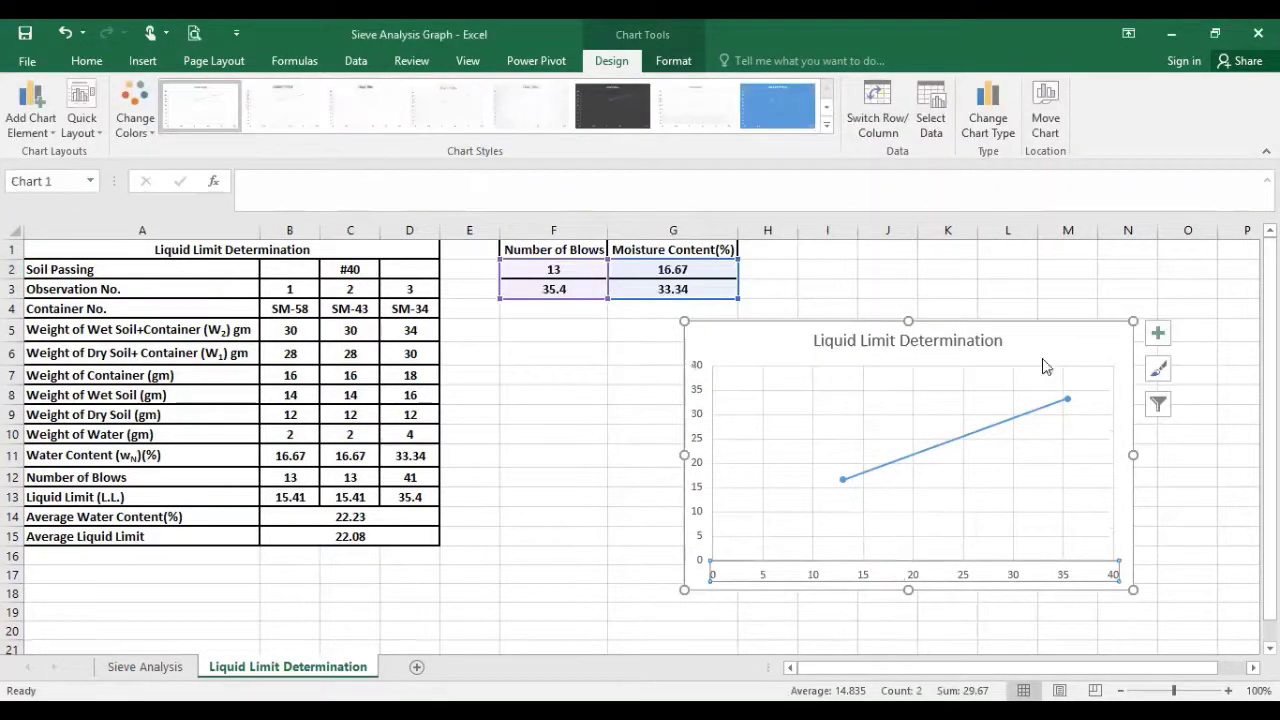
# Move the chart directly beneath the small blows and moisture table and widen it to about column M.
pyautogui.moveTo(1007, 343); pyautogui.dragTo(845, 331)
pyautogui.moveTo(955, 451); pyautogui.dragTo(1086, 449)
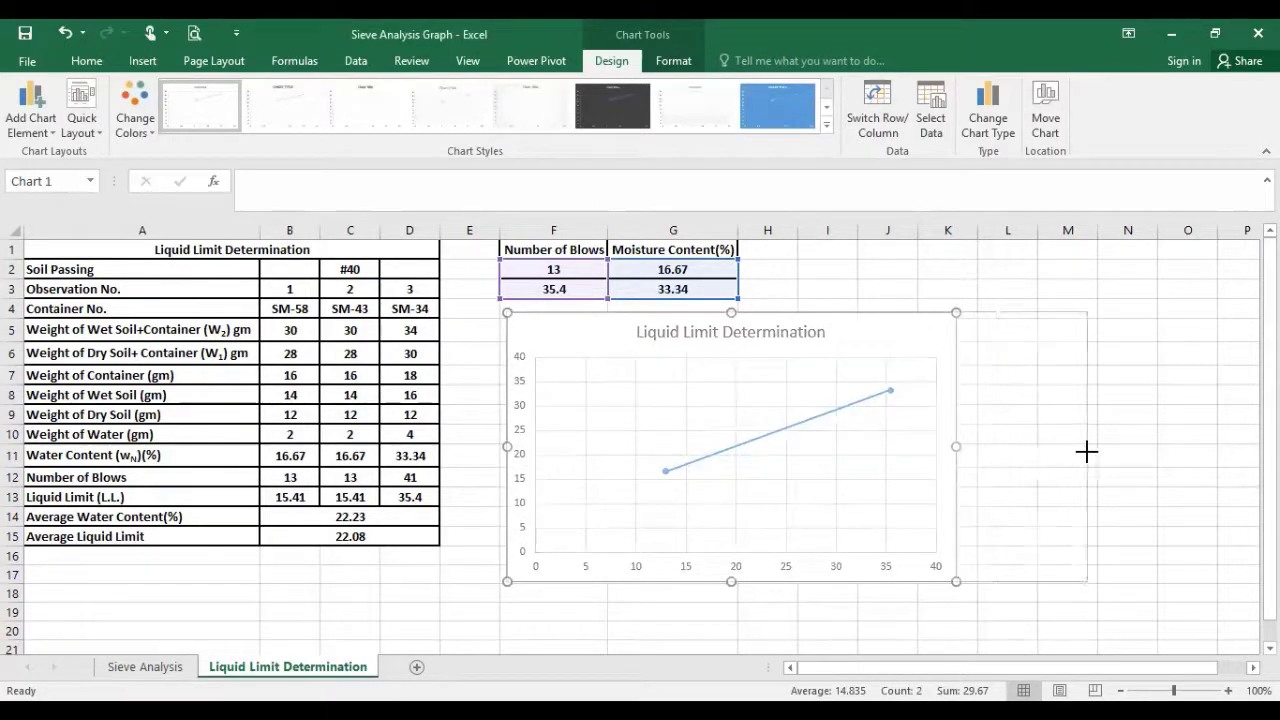
# Apply a base 10 logarithmic scale to the chart's horizontal axis.
pyautogui.doubleClick(868, 573)
pyautogui.scroll(-3, 1140, 500)
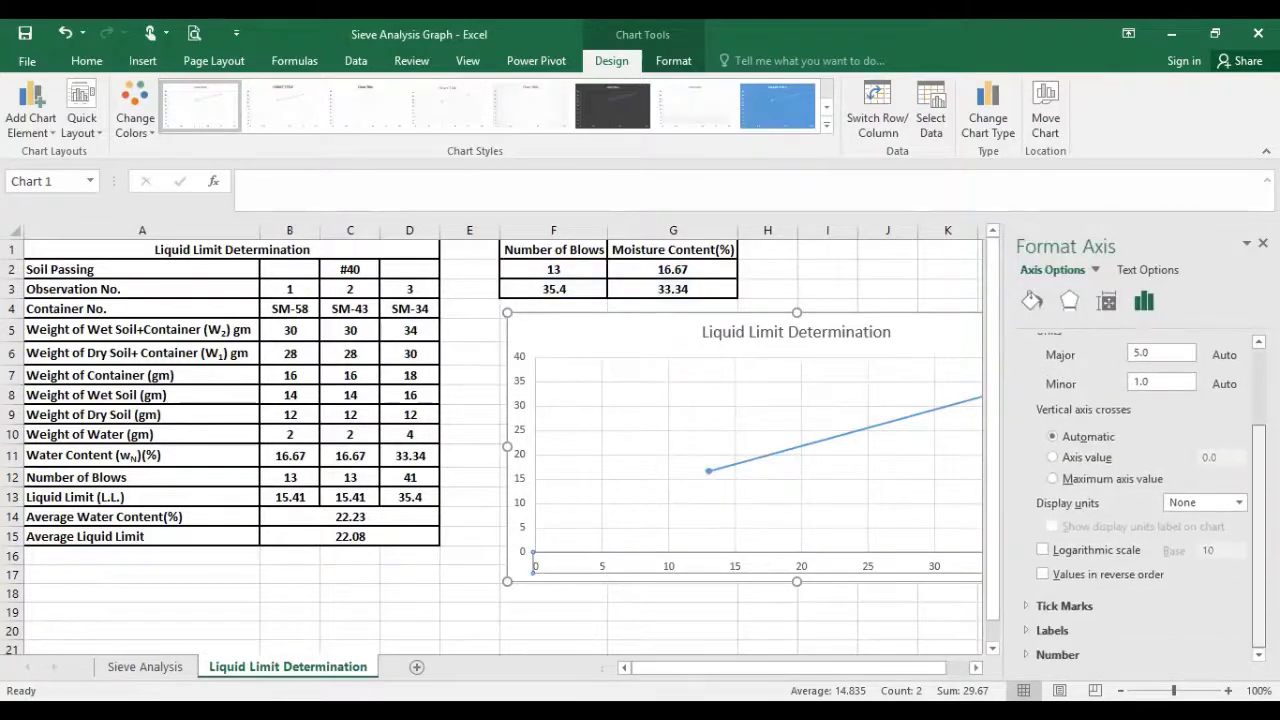
pyautogui.click(1043, 550)
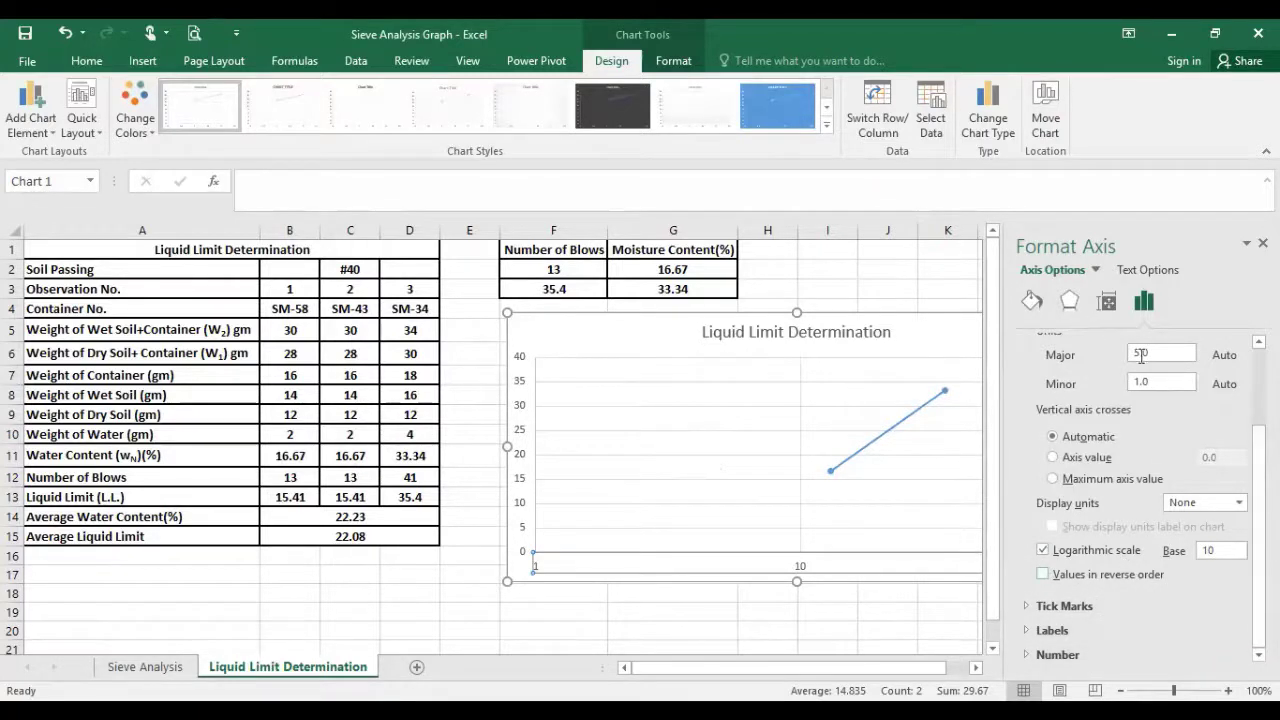
# Try to set the horizontal axis's major unit to 2 and also to 5.
pyautogui.scroll(3, 1182, 384)
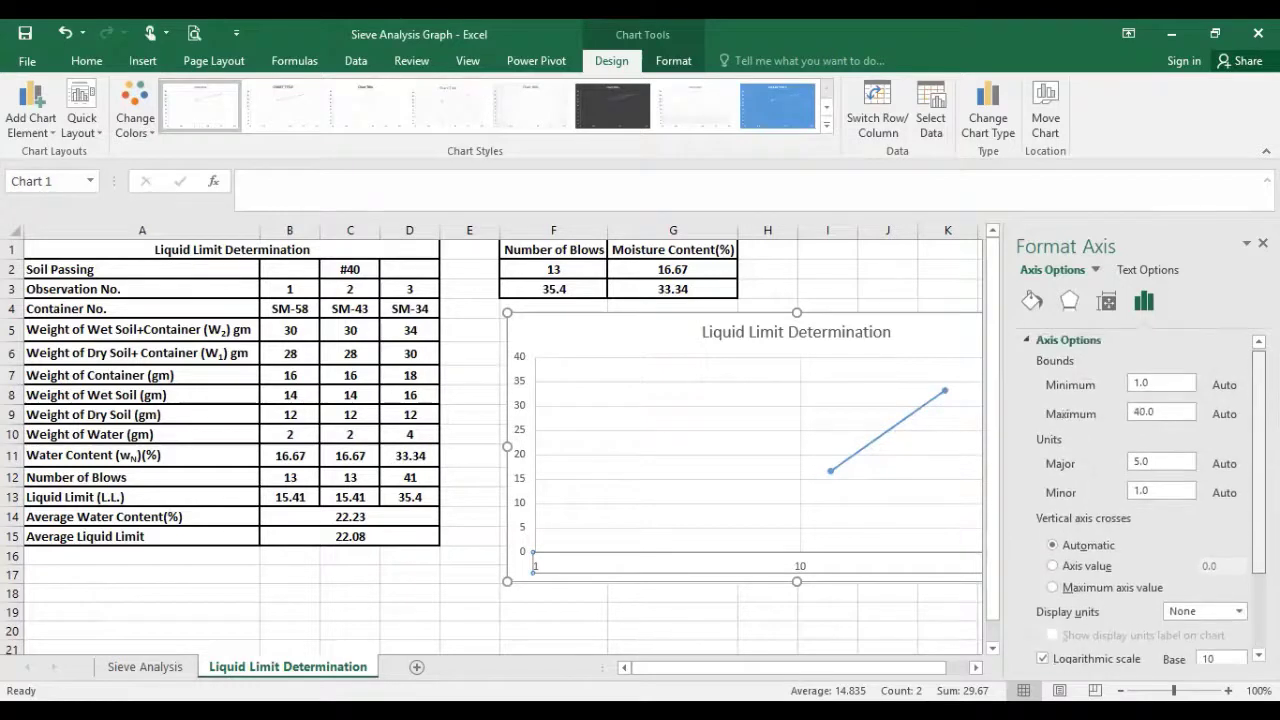
pyautogui.click(1156, 386)
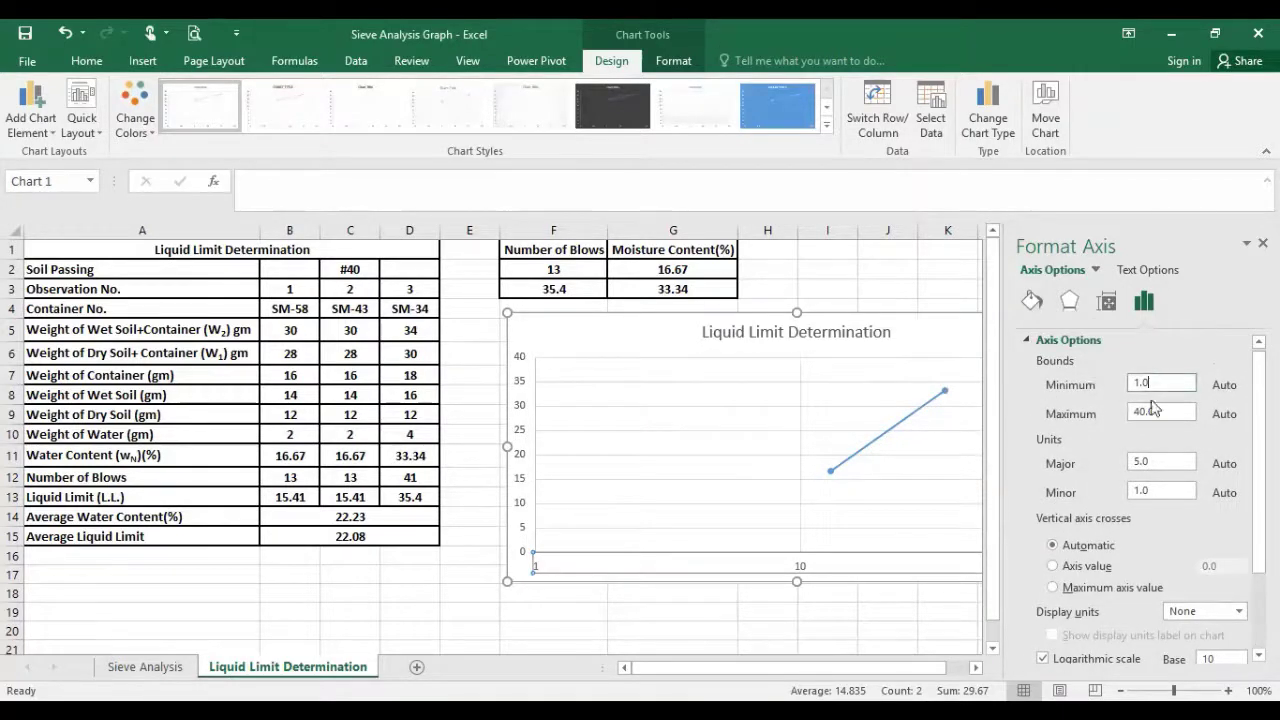
pyautogui.click(1160, 412)
pyautogui.doubleClick(1158, 412)
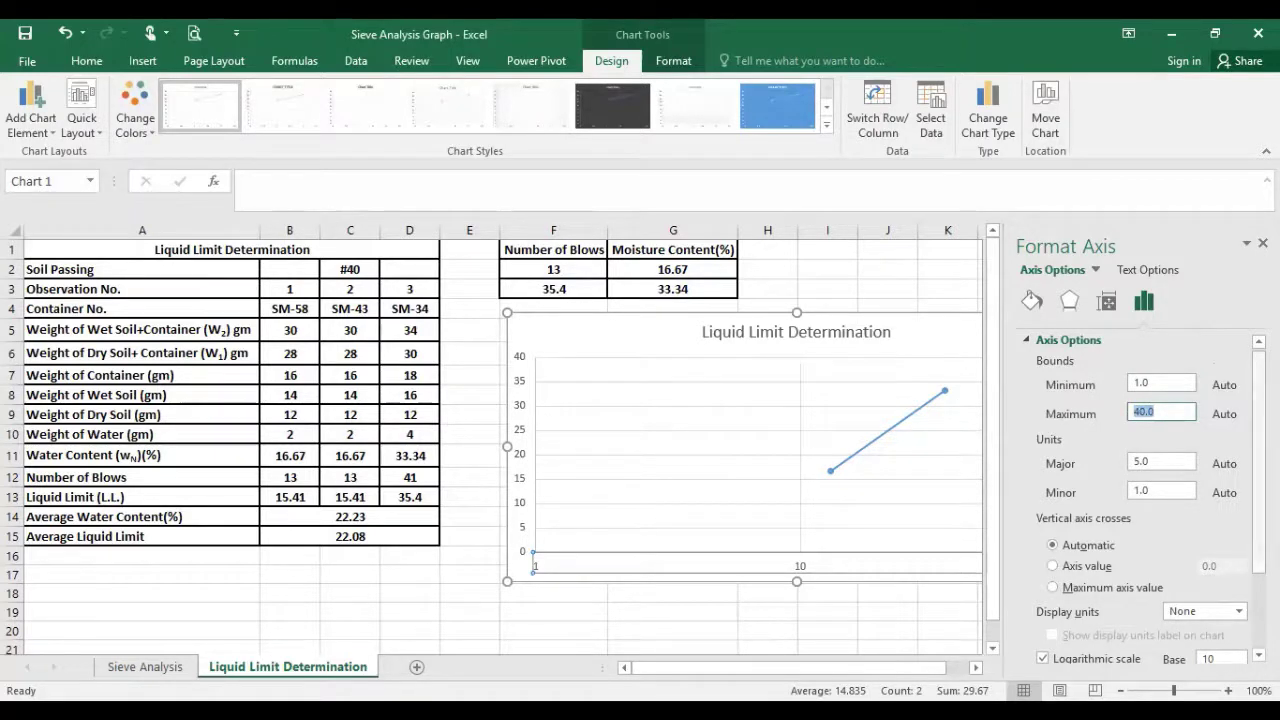
pyautogui.click(1154, 463)
pyautogui.moveTo(1152, 463); pyautogui.dragTo(1133, 470)
pyautogui.write('2')
pyautogui.press('Return')
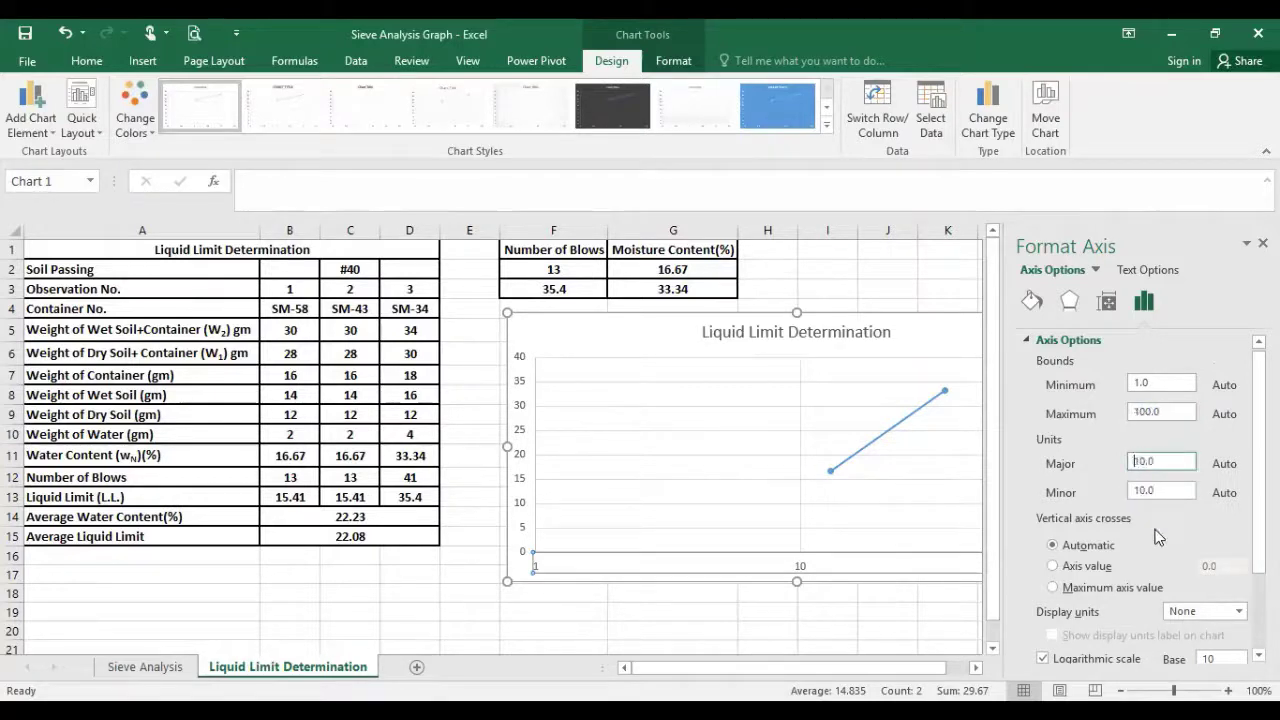
pyautogui.moveTo(1160, 466); pyautogui.dragTo(1127, 470)
pyautogui.write('5')
pyautogui.press('Return')
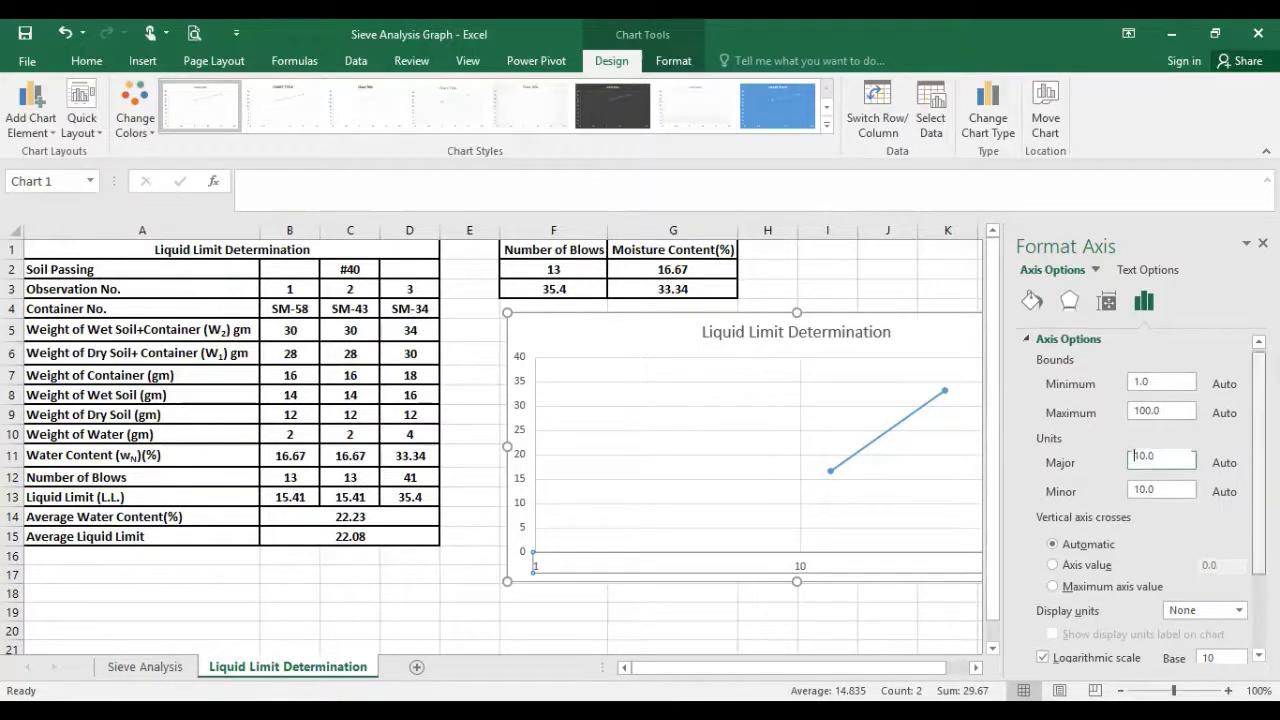
# Set the horizontal axis's maximum bound to 40 and close the axis formatting options.
pyautogui.scroll(-1, 1140, 500)
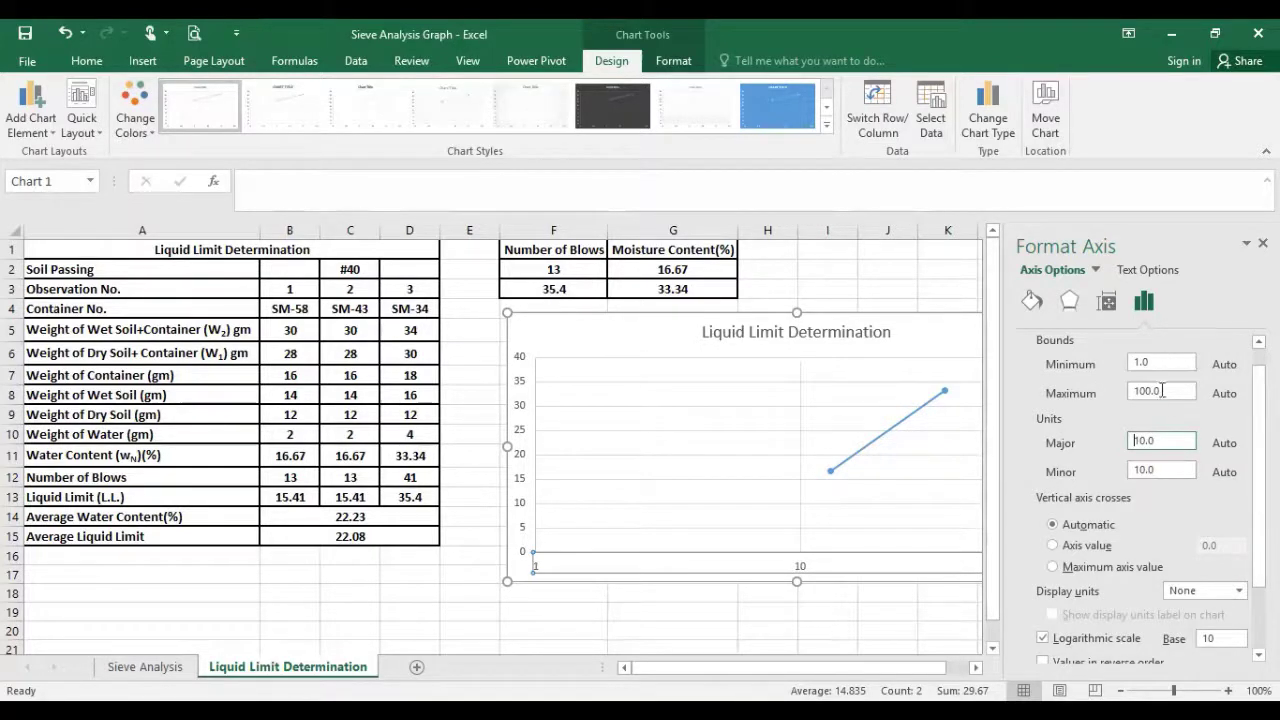
pyautogui.moveTo(1163, 394); pyautogui.dragTo(1071, 389)
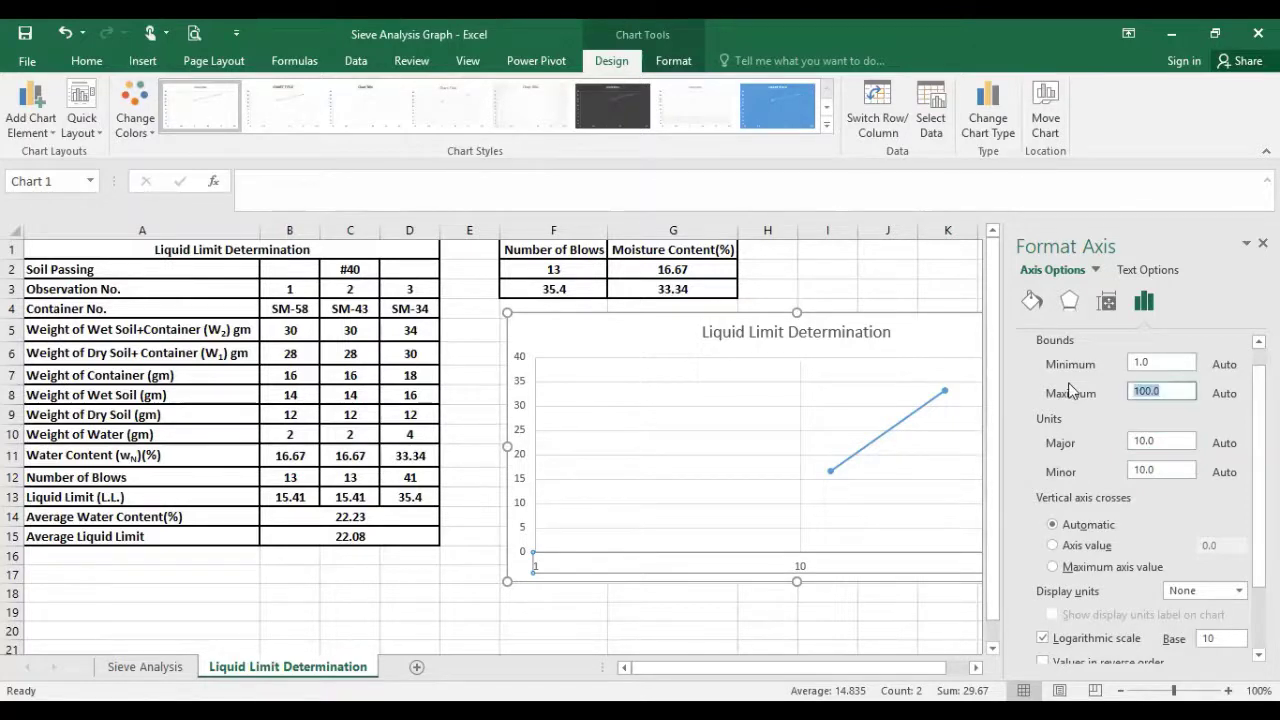
pyautogui.write('40')
pyautogui.press('Return')
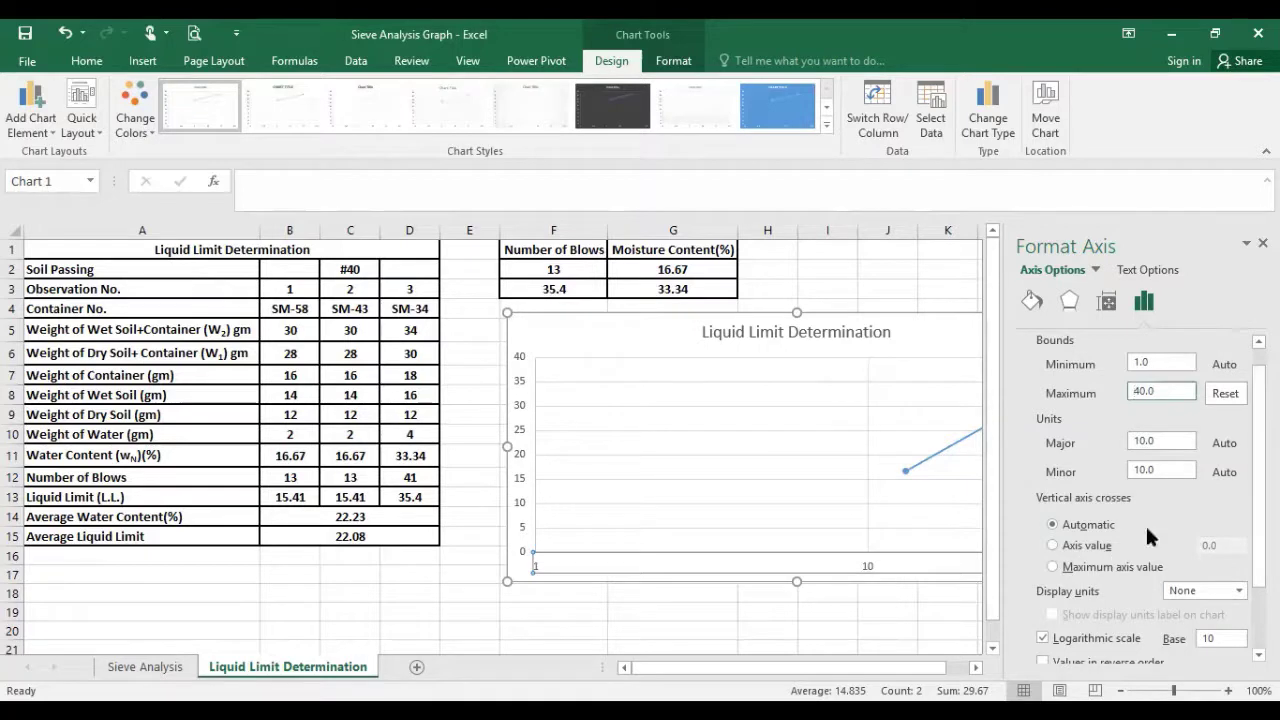
pyautogui.click(1263, 243)
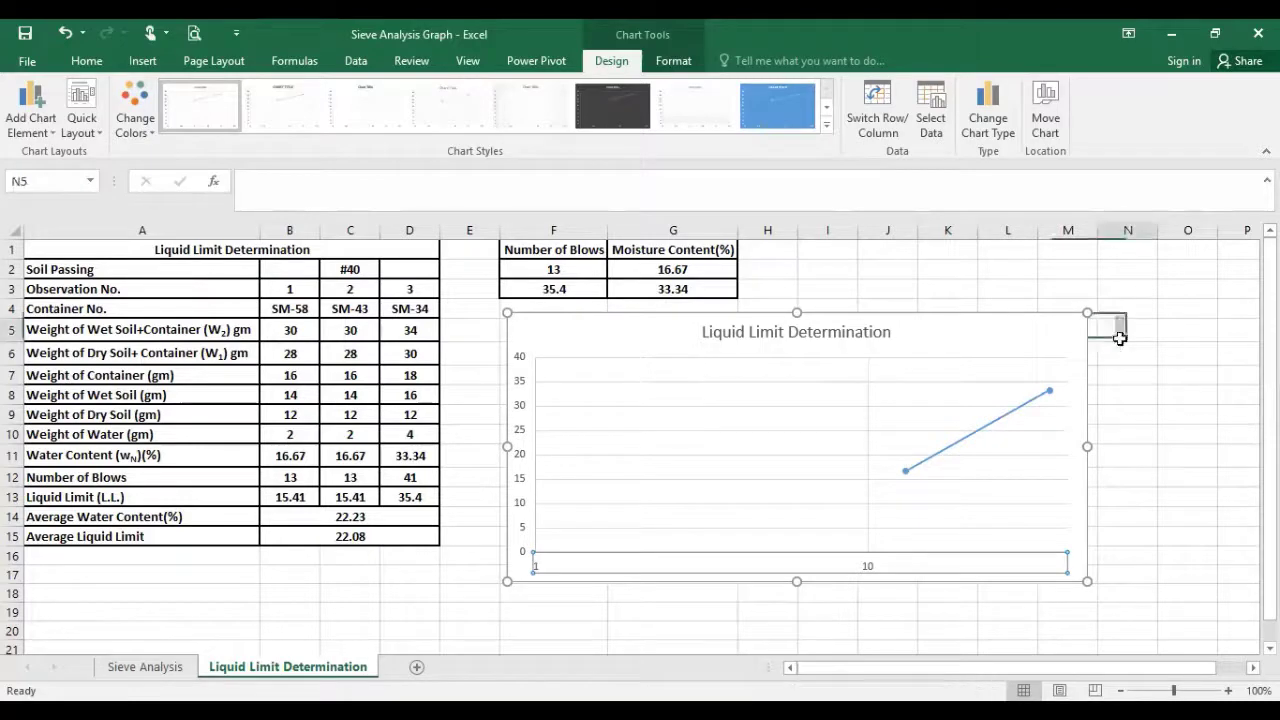
# Add axis titles to the chart and name the vertical axis Water Content (%).
pyautogui.click(1123, 330)
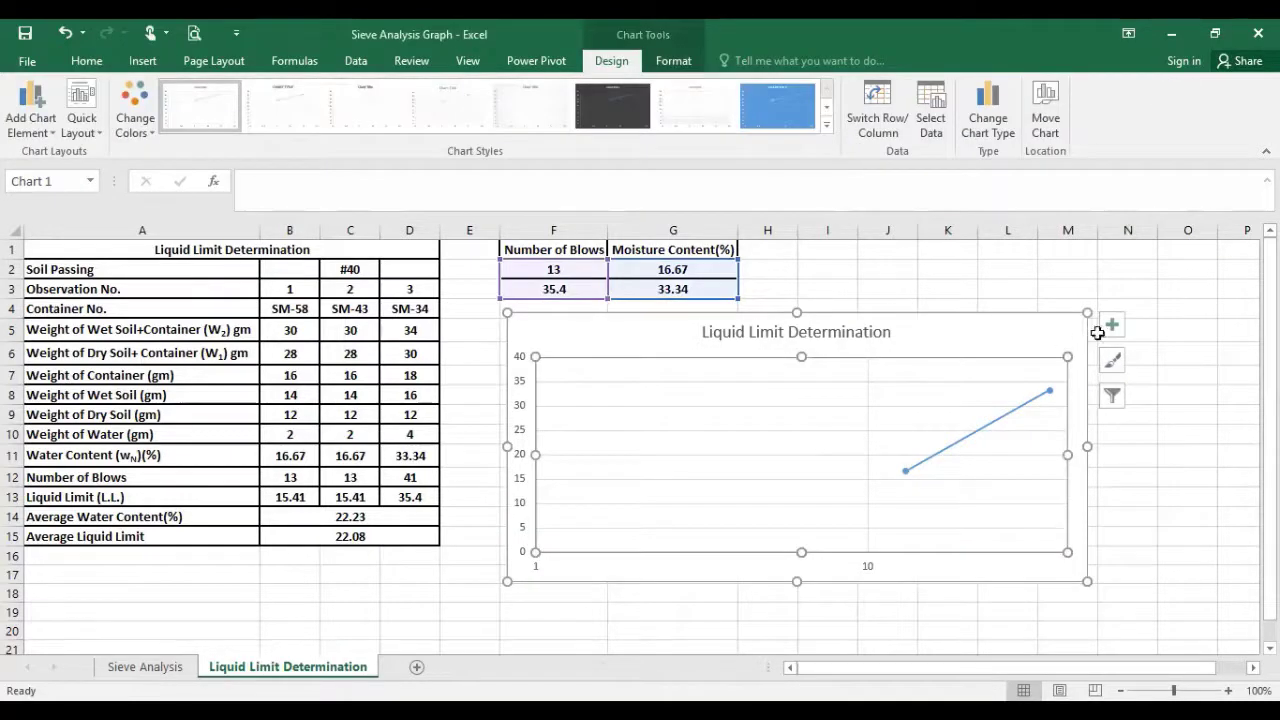
pyautogui.click(1111, 325)
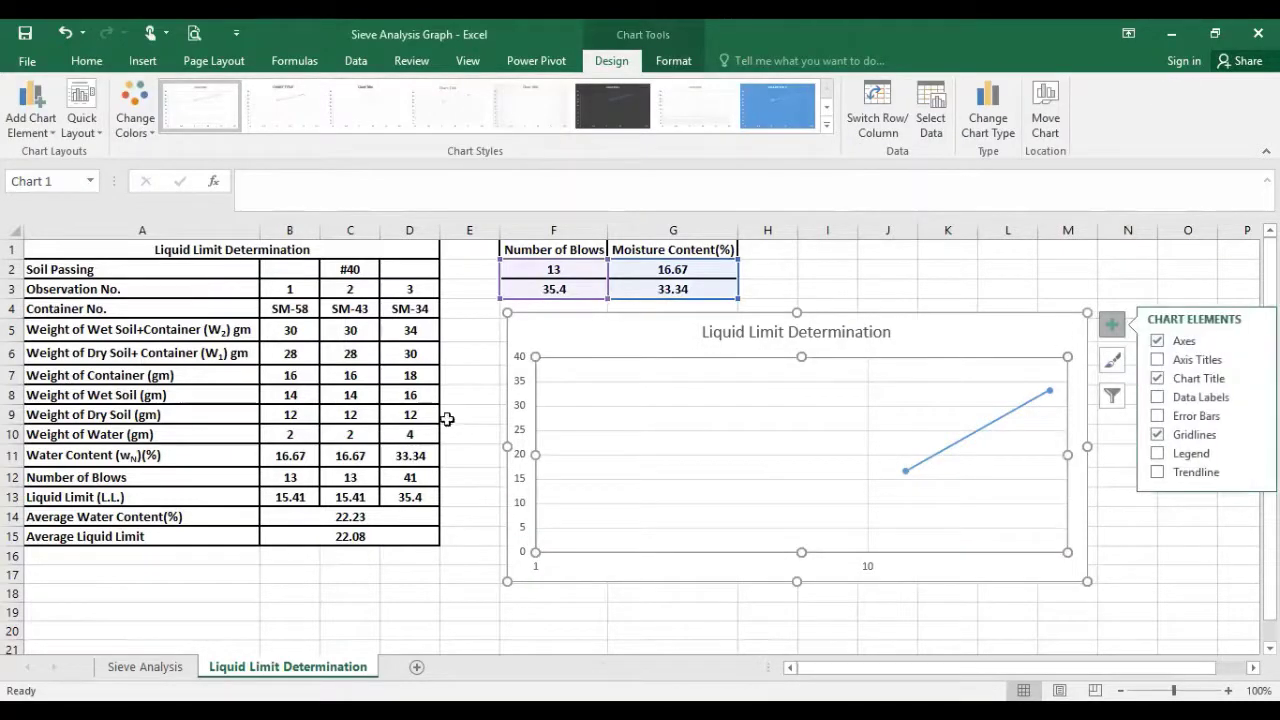
pyautogui.click(1158, 360)
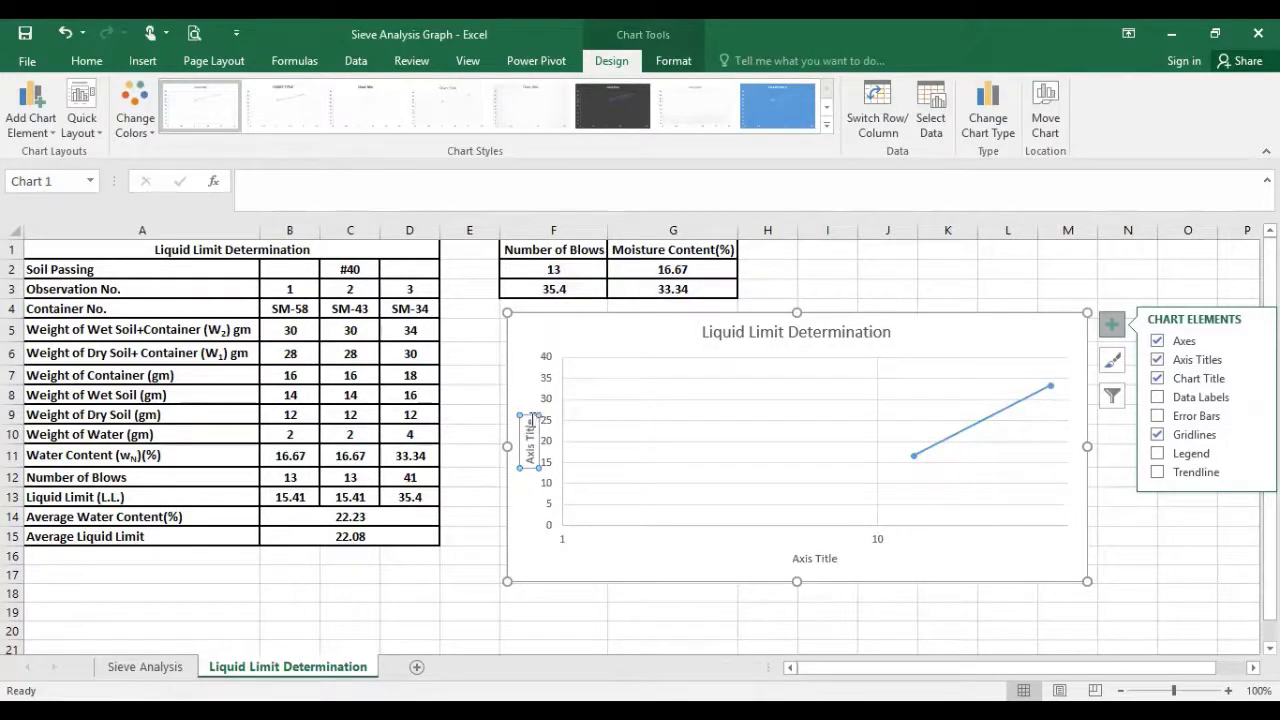
pyautogui.click(522, 486)
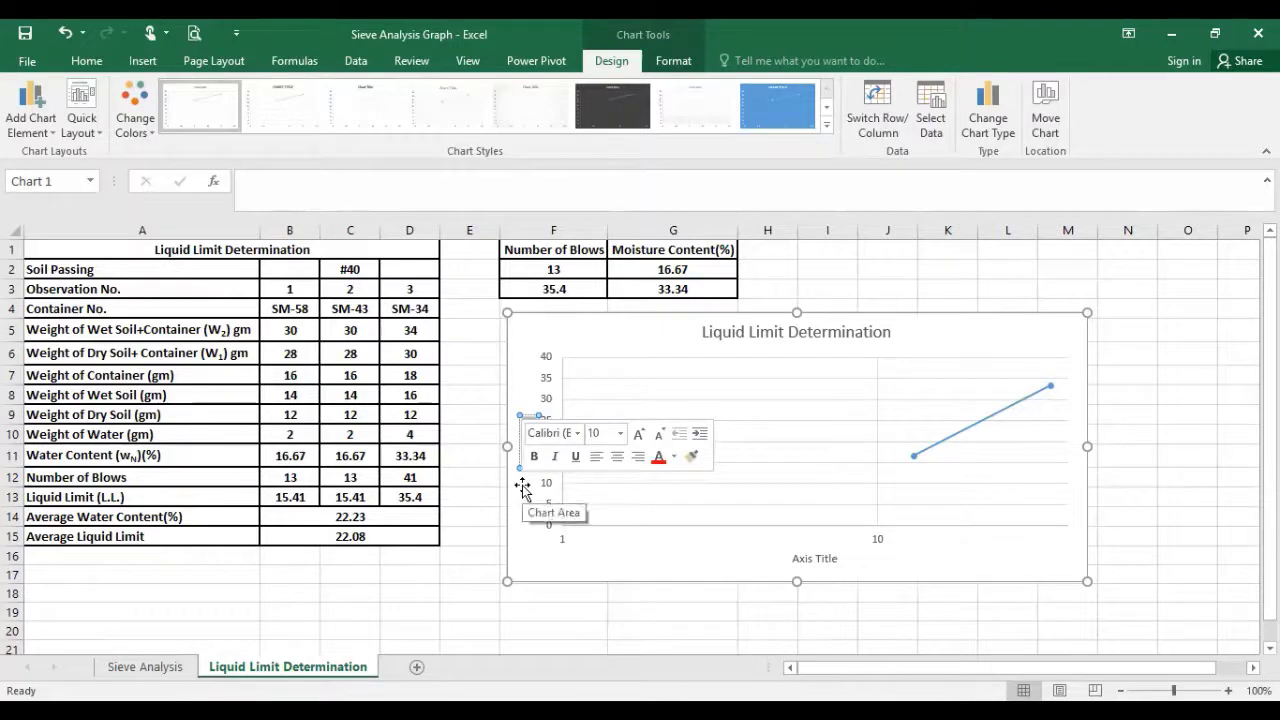
pyautogui.write('Water C')
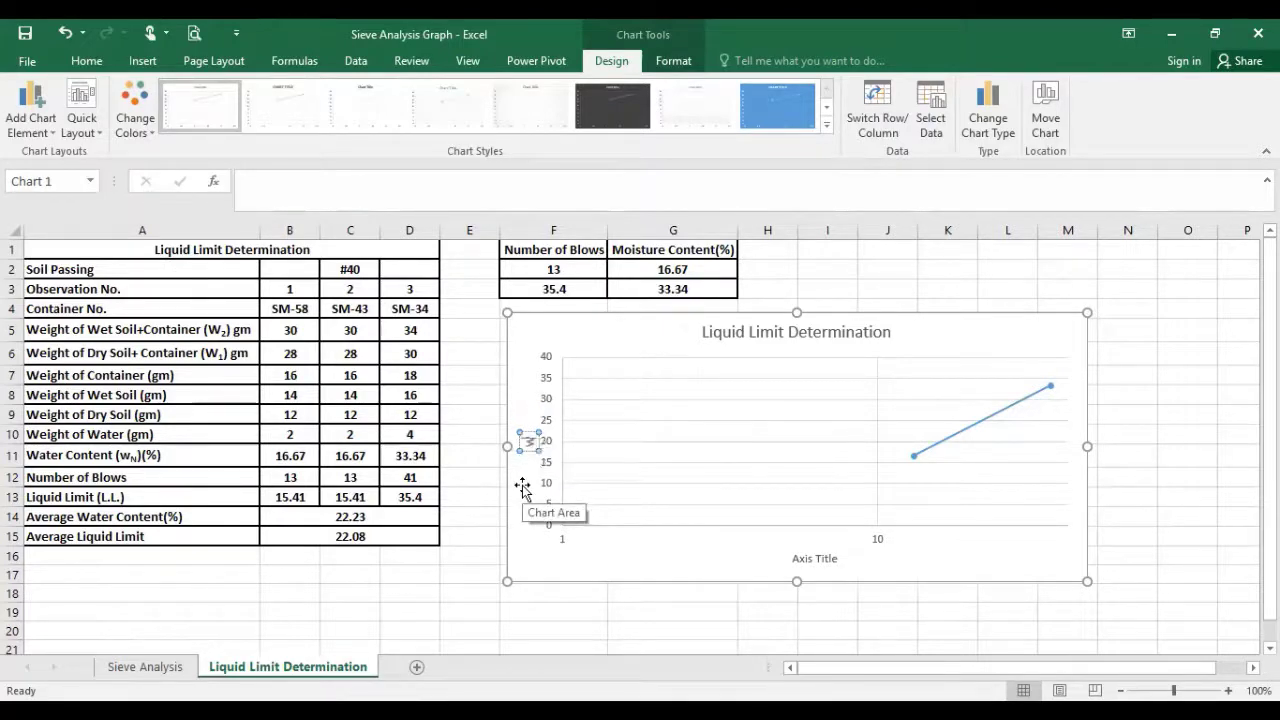
pyautogui.write('ontent')
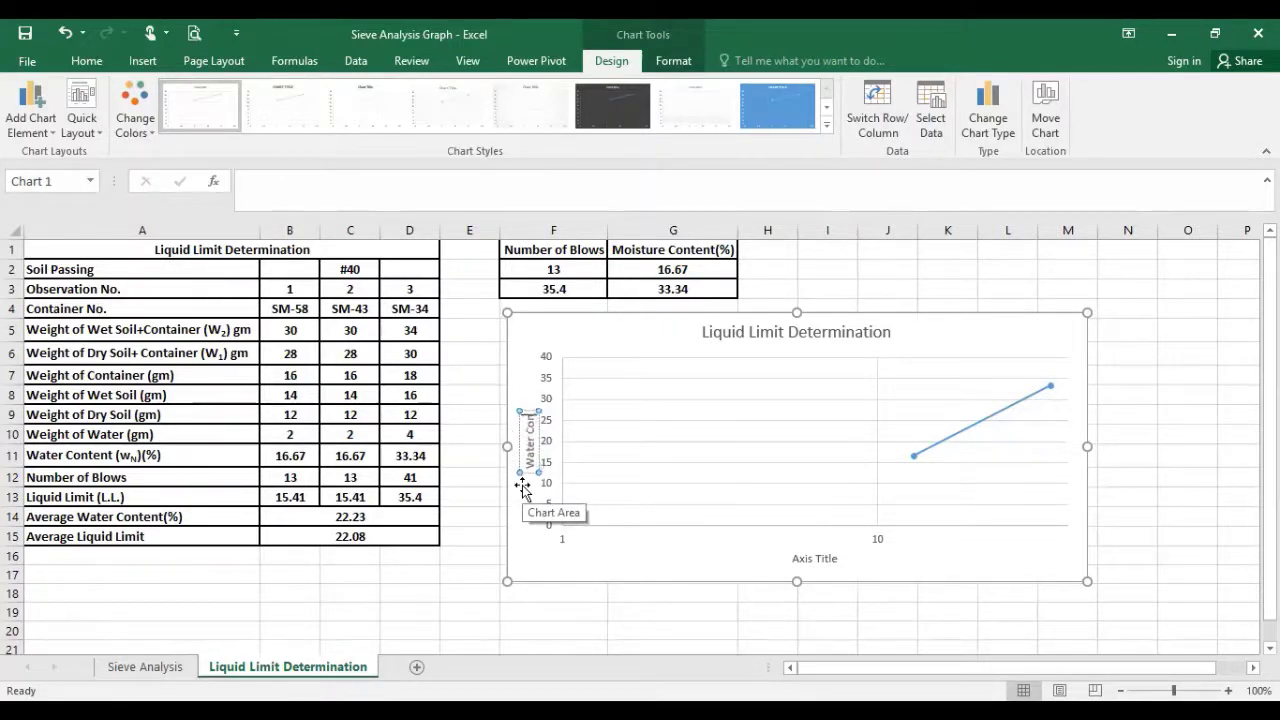
pyautogui.write(' (%)')
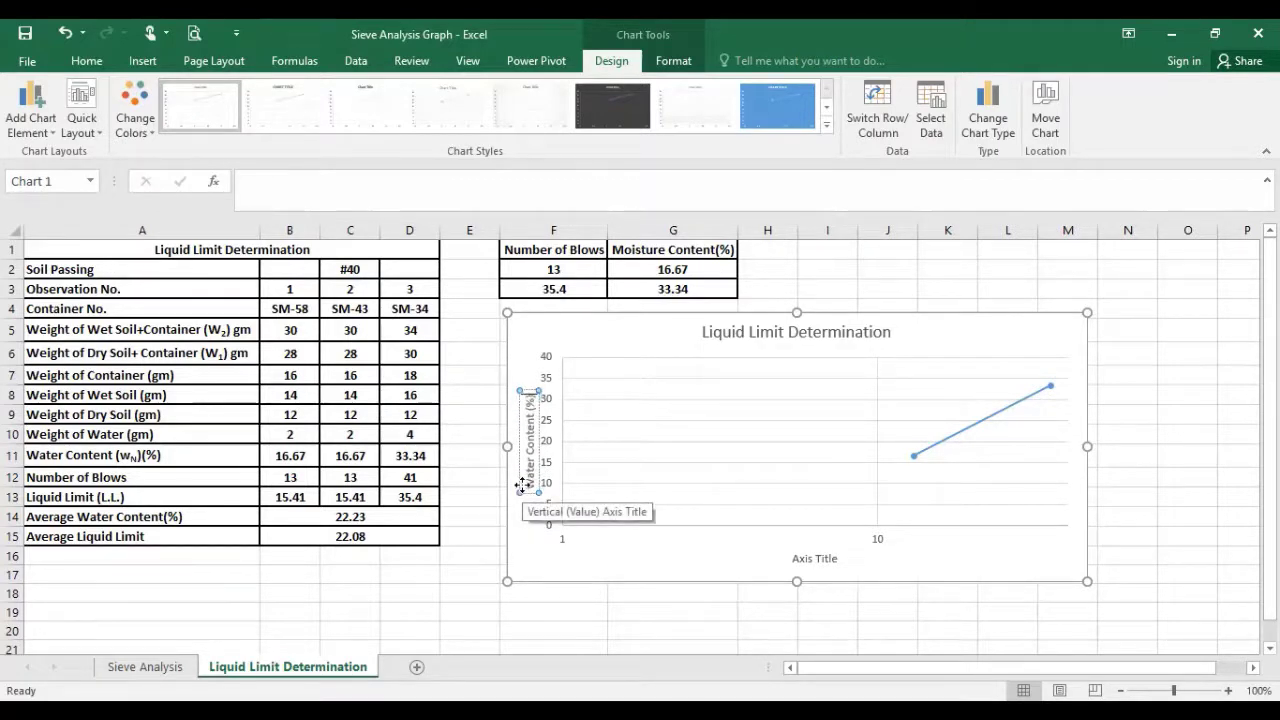
# Change the horizontal axis title to LOG (N).
pyautogui.click(814, 558)
pyautogui.moveTo(790, 558); pyautogui.dragTo(856, 564)
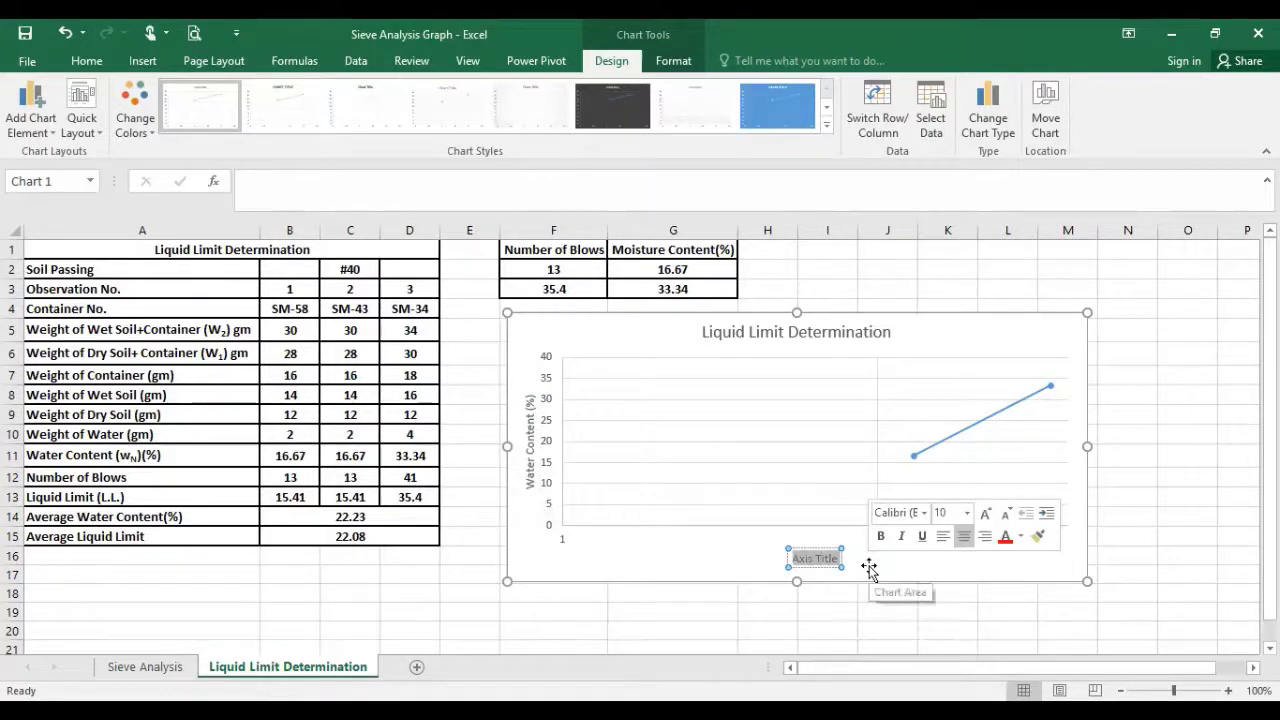
pyautogui.write('LOG')
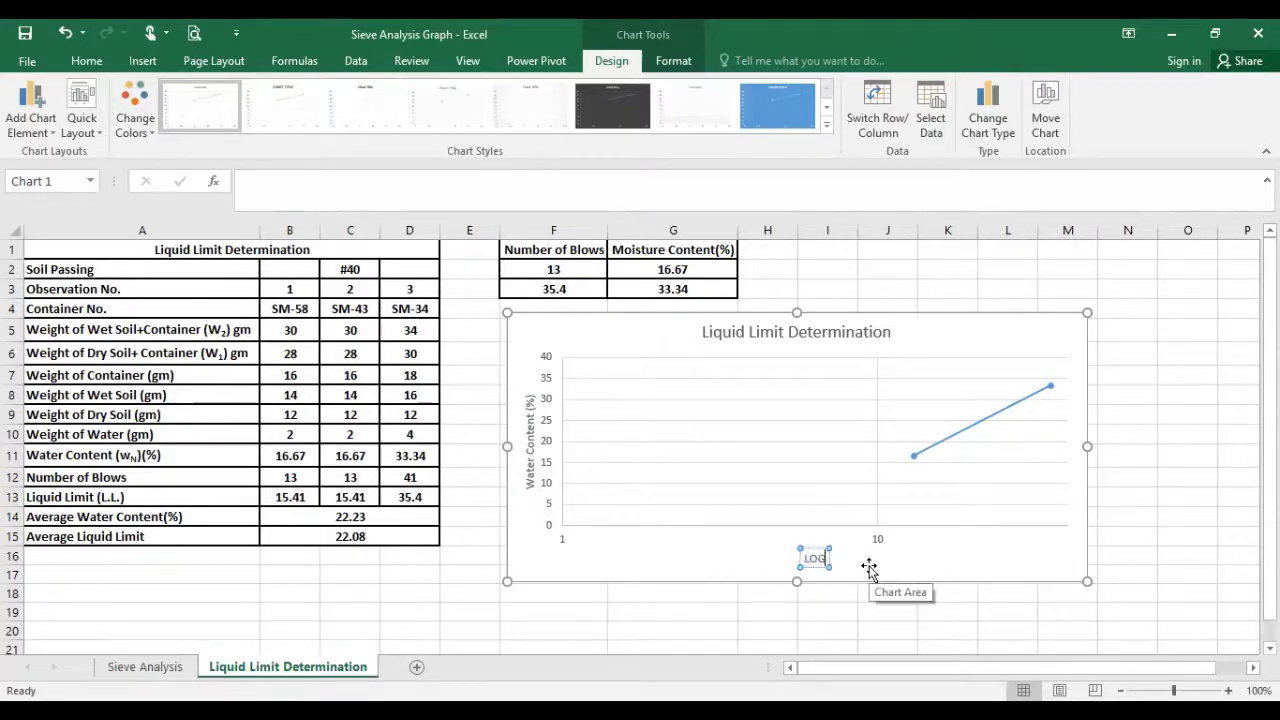
pyautogui.write(' (N)')
pyautogui.click(850, 504)
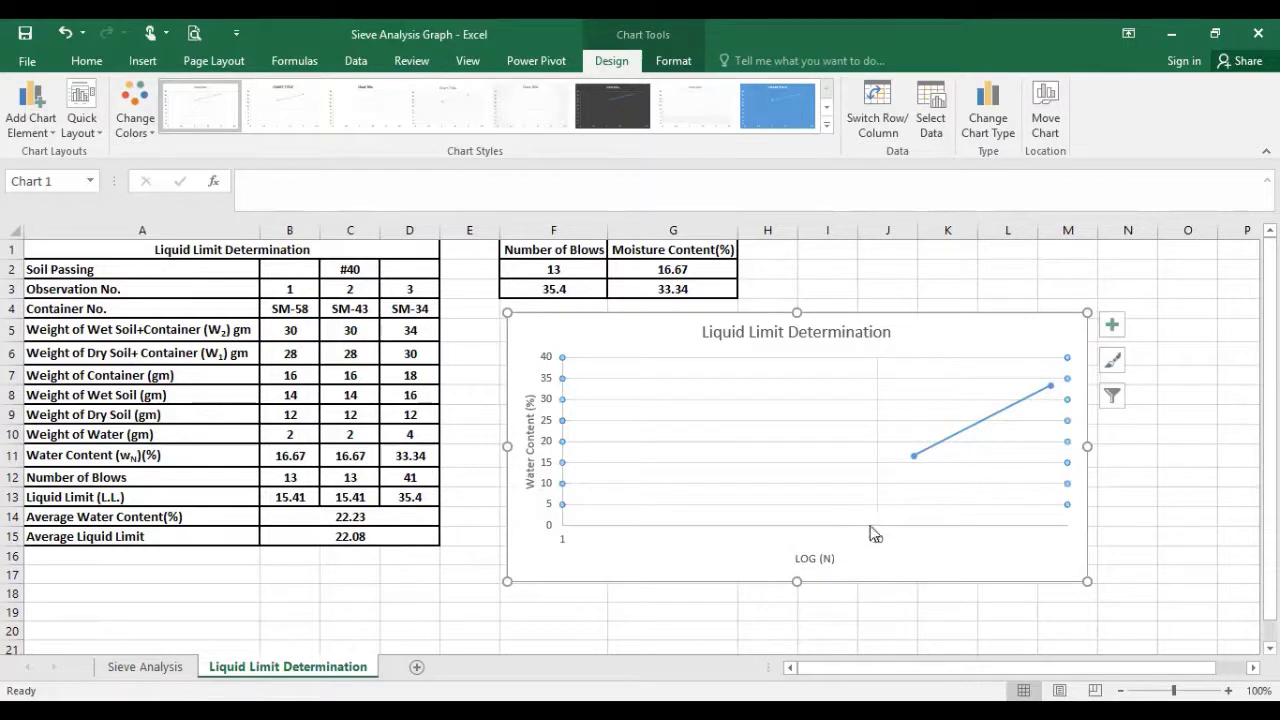
pyautogui.rightClick(870, 533)
pyautogui.click(926, 470)
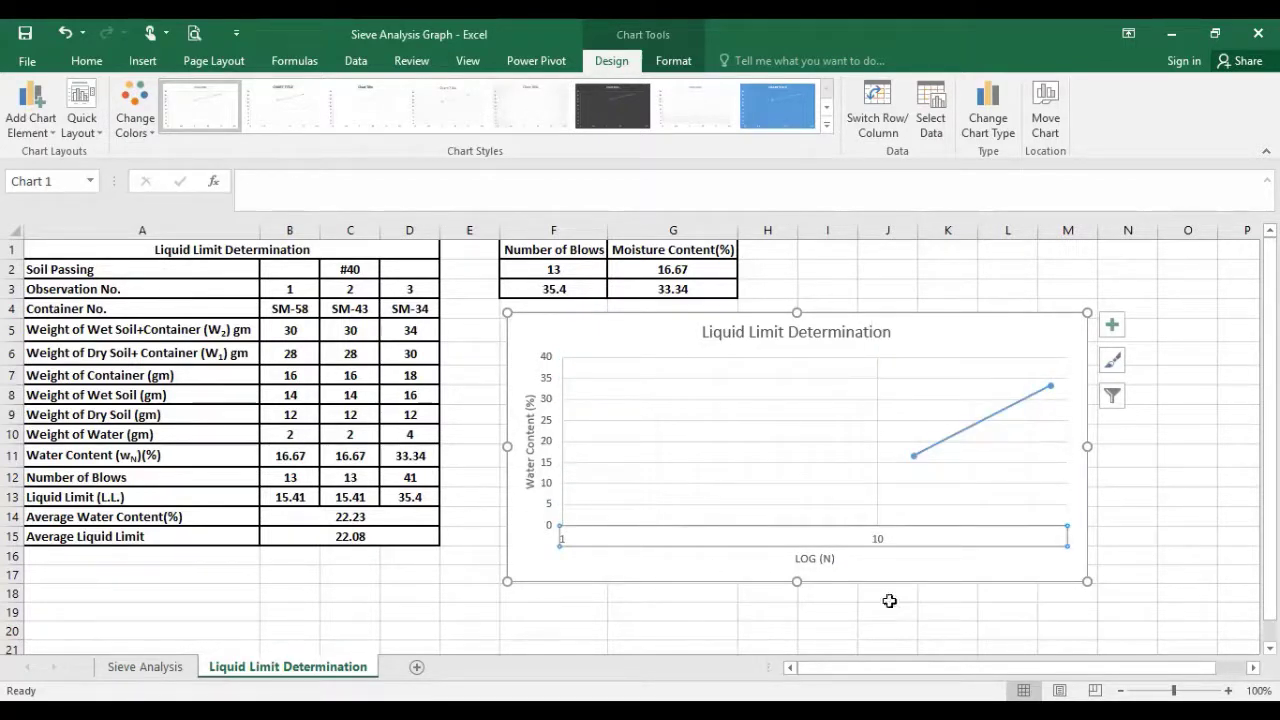
pyautogui.click(808, 560)
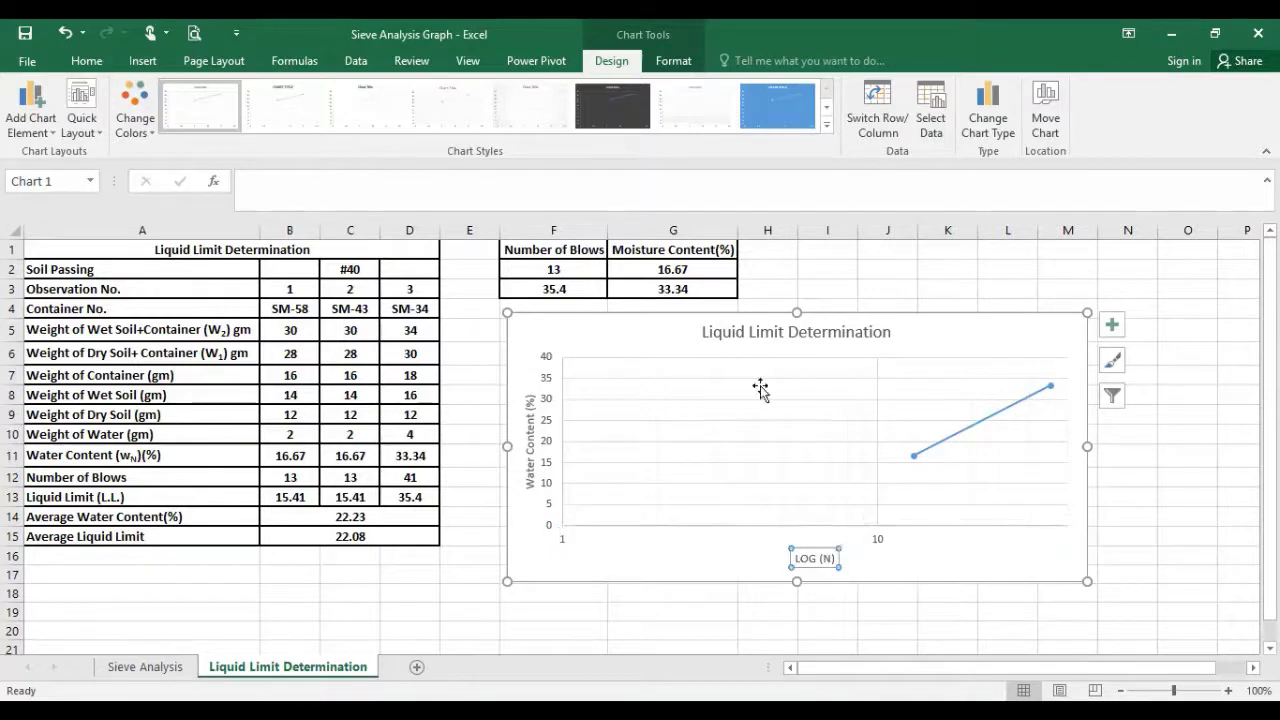
# Format the chart title Liquid Limit Determination in bold Times New Roman at size 18.
pyautogui.click(705, 340)
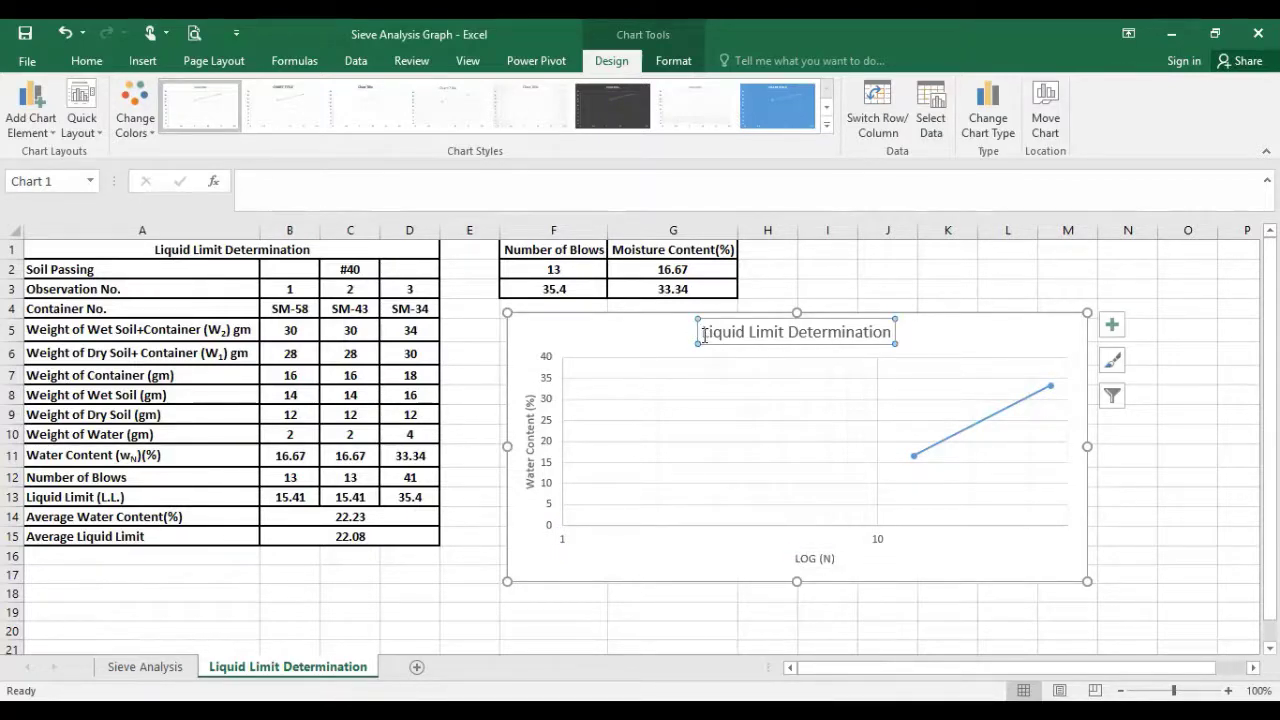
pyautogui.moveTo(705, 337); pyautogui.dragTo(926, 346)
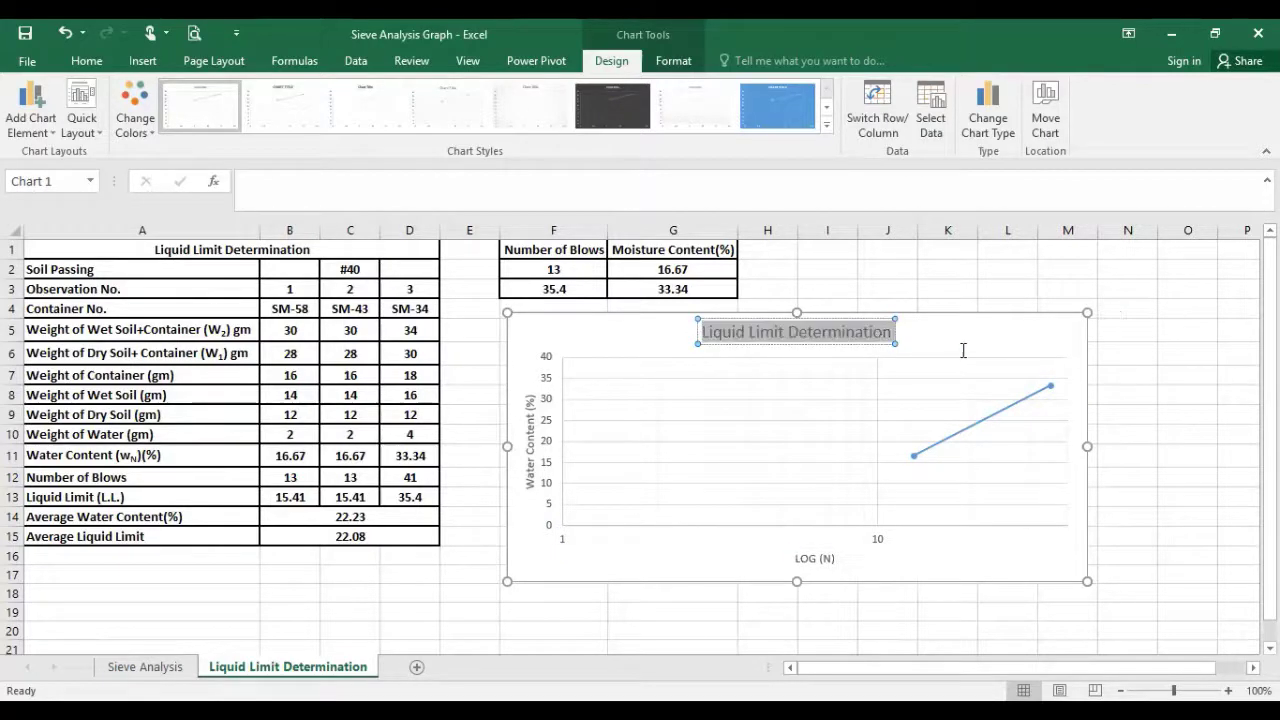
pyautogui.click(86, 62)
pyautogui.click(248, 93)
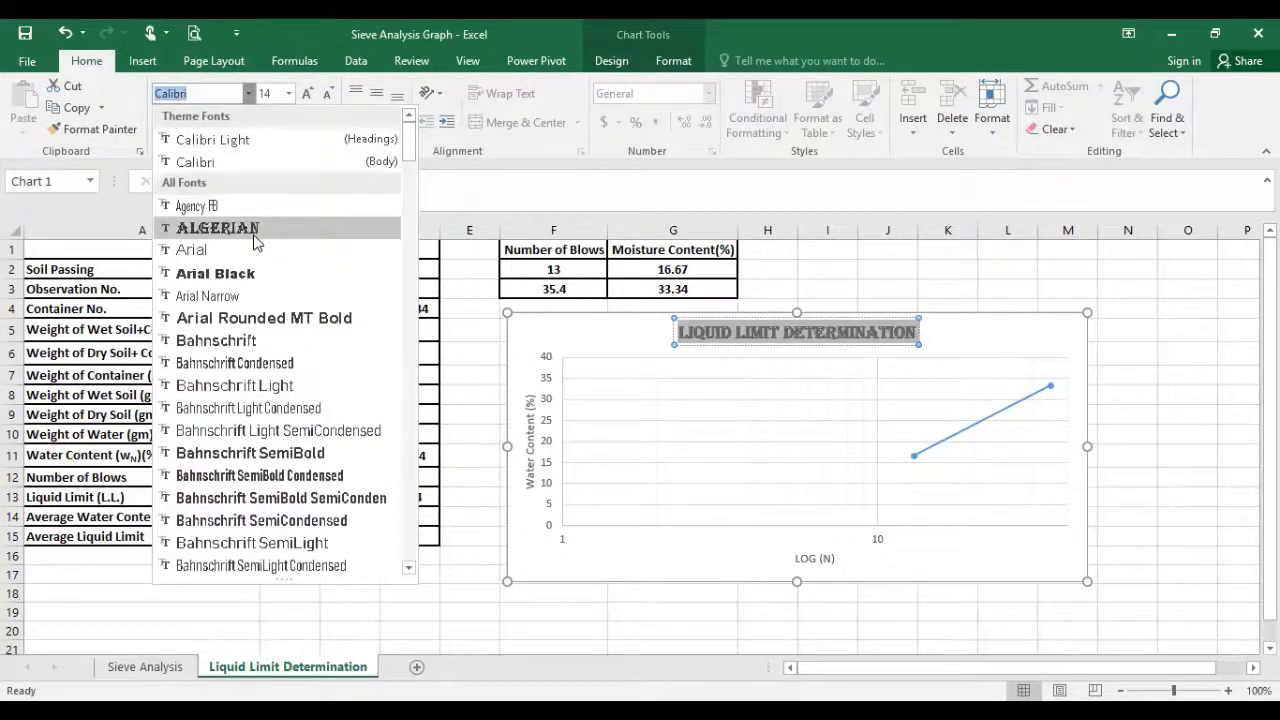
pyautogui.write('Times New Roma')
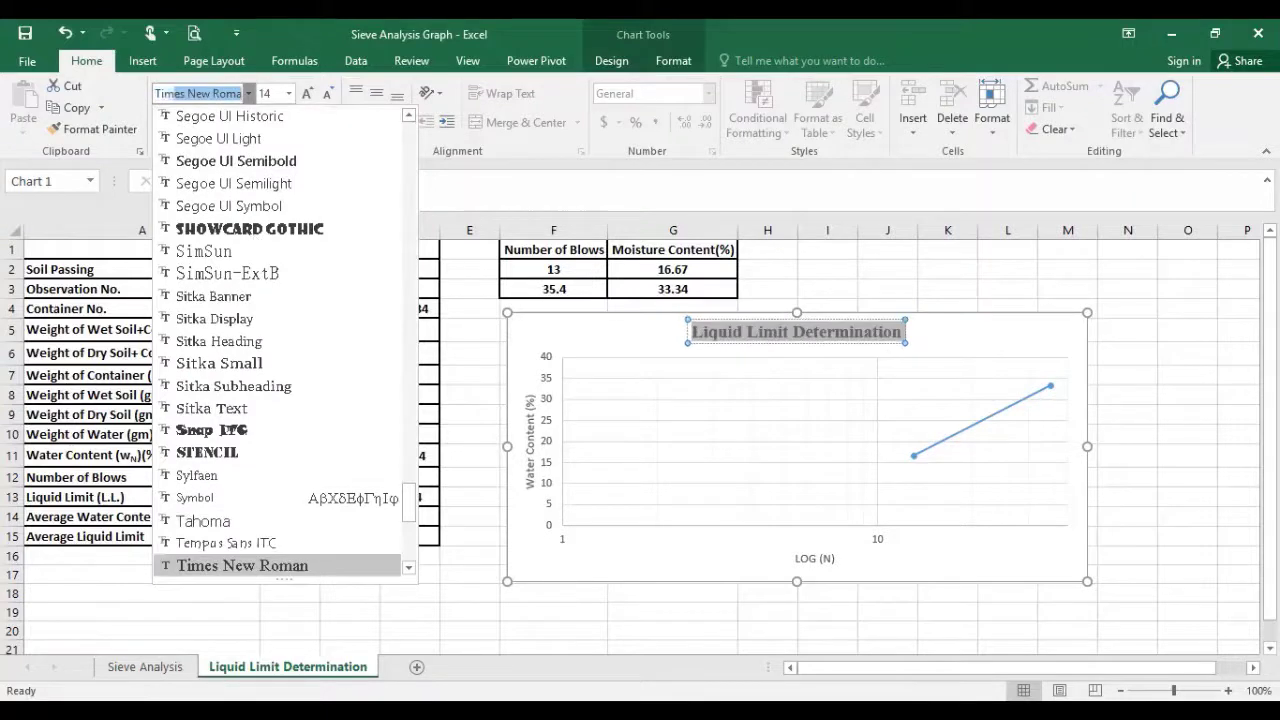
pyautogui.press('Return')
pyautogui.click(307, 93)
pyautogui.click(307, 93)
# Format the horizontal axis title LOG (N) in bold black Times New Roman at size 16.
pyautogui.click(828, 557)
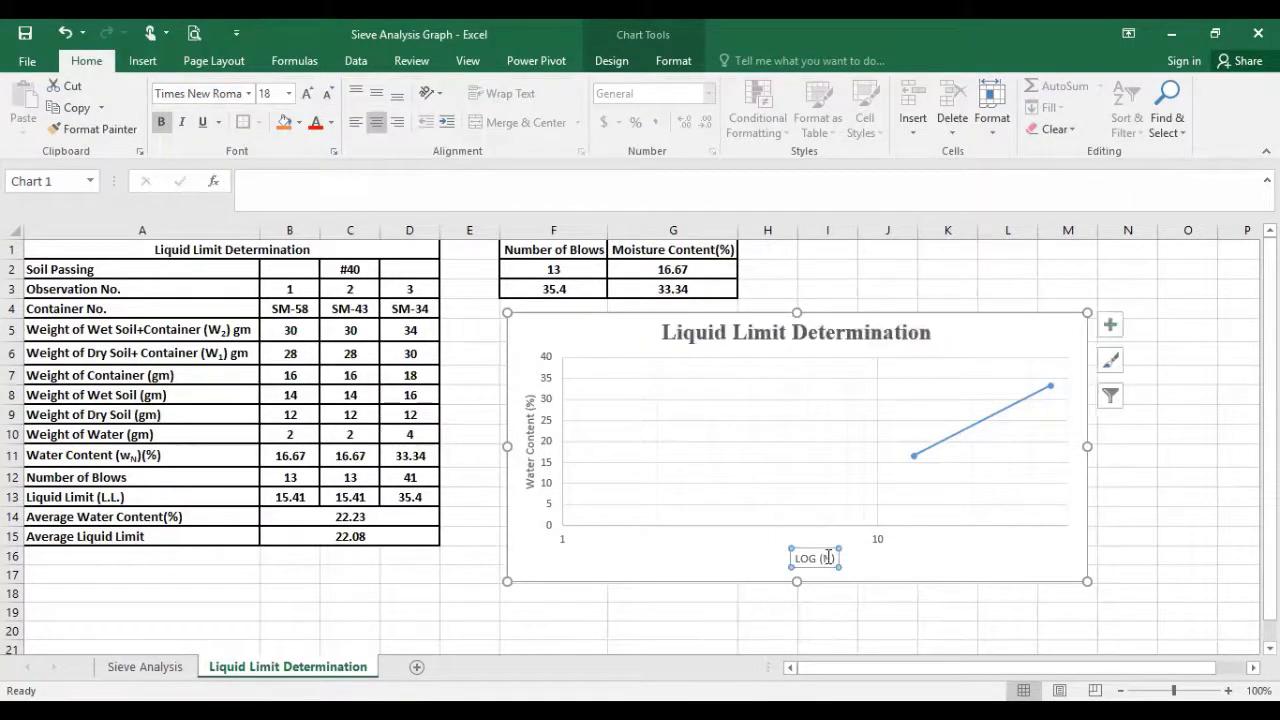
pyautogui.click(836, 558)
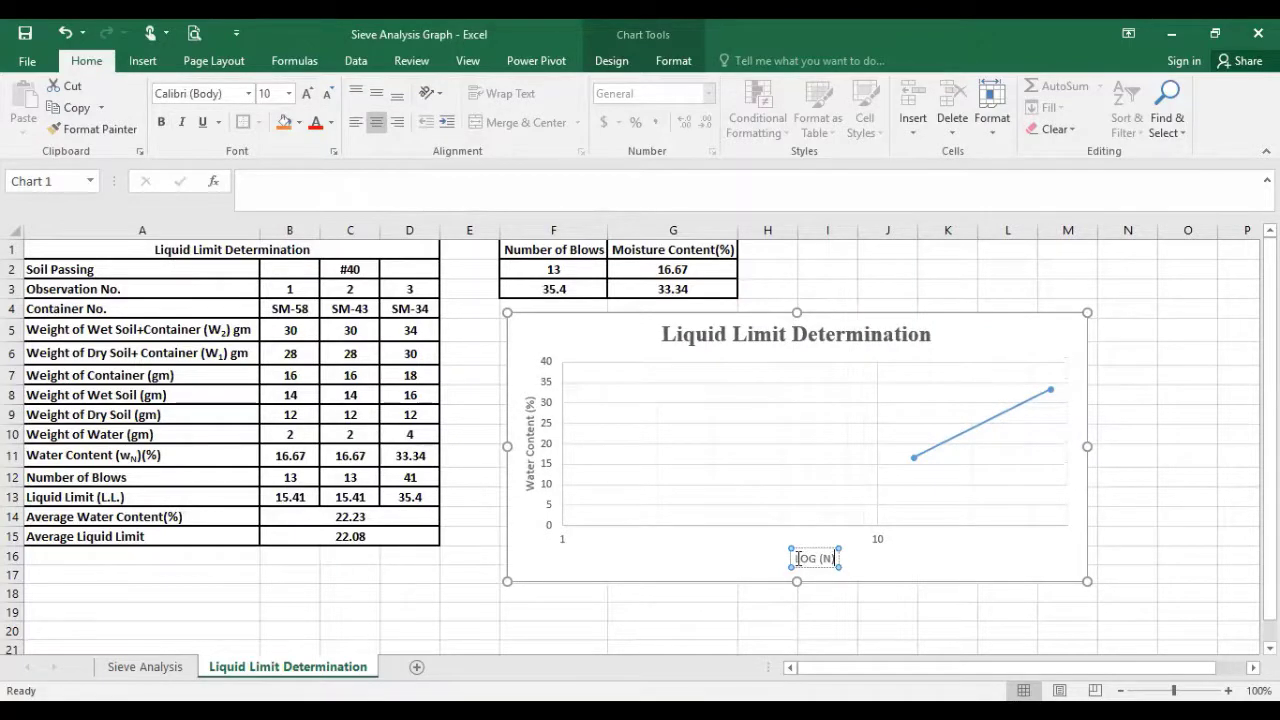
pyautogui.moveTo(797, 558); pyautogui.dragTo(866, 566)
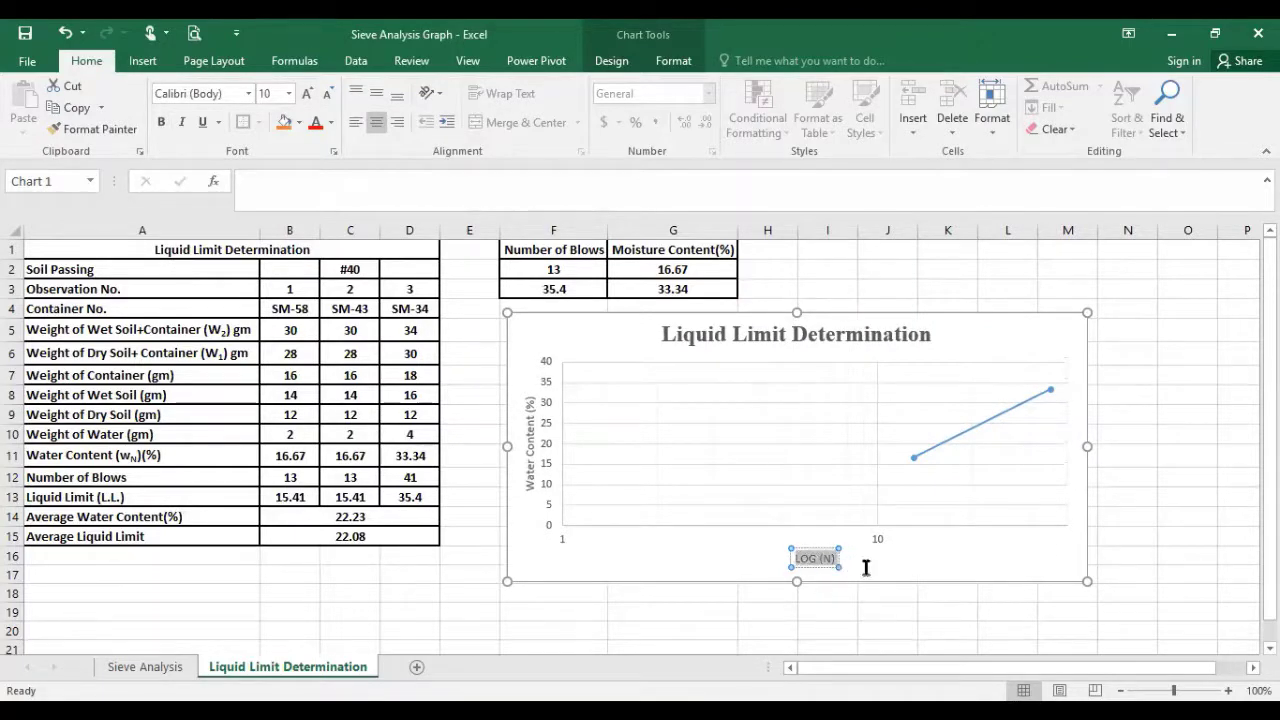
pyautogui.click(249, 100)
pyautogui.click(230, 200)
pyautogui.click(310, 97)
pyautogui.click(313, 101)
pyautogui.click(313, 101)
pyautogui.click(313, 101)
pyautogui.click(313, 101)
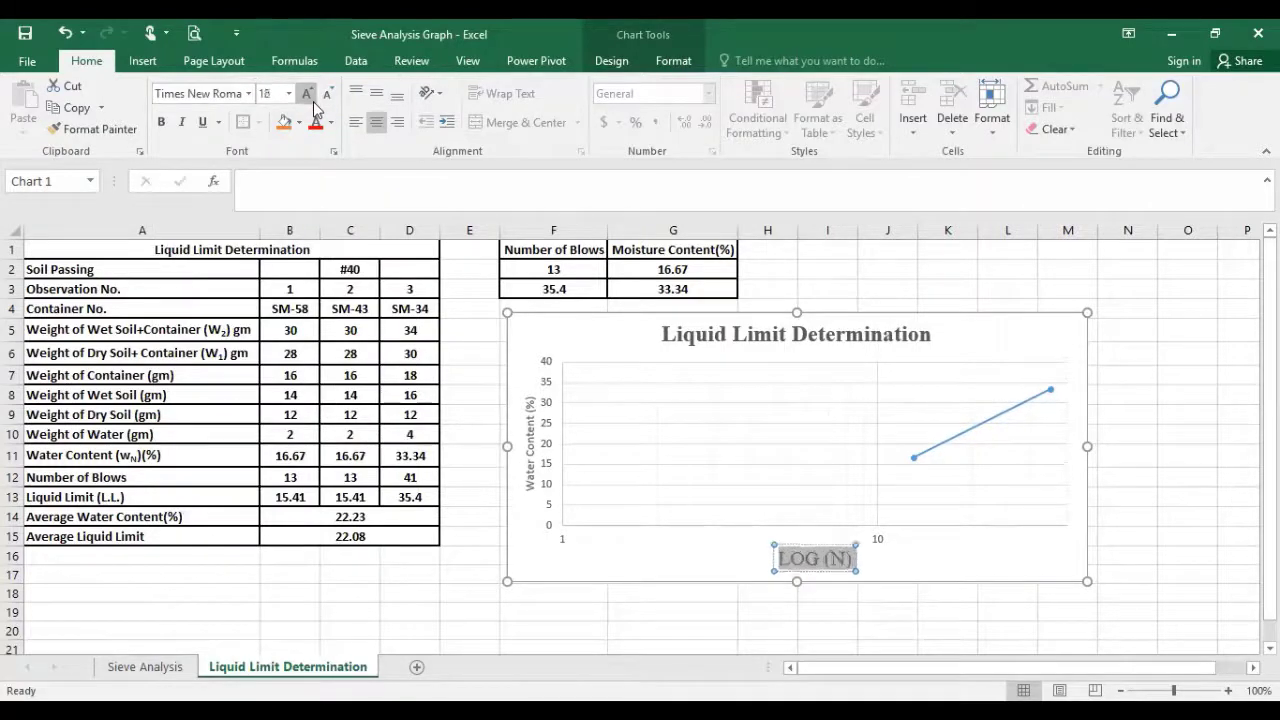
pyautogui.click(161, 122)
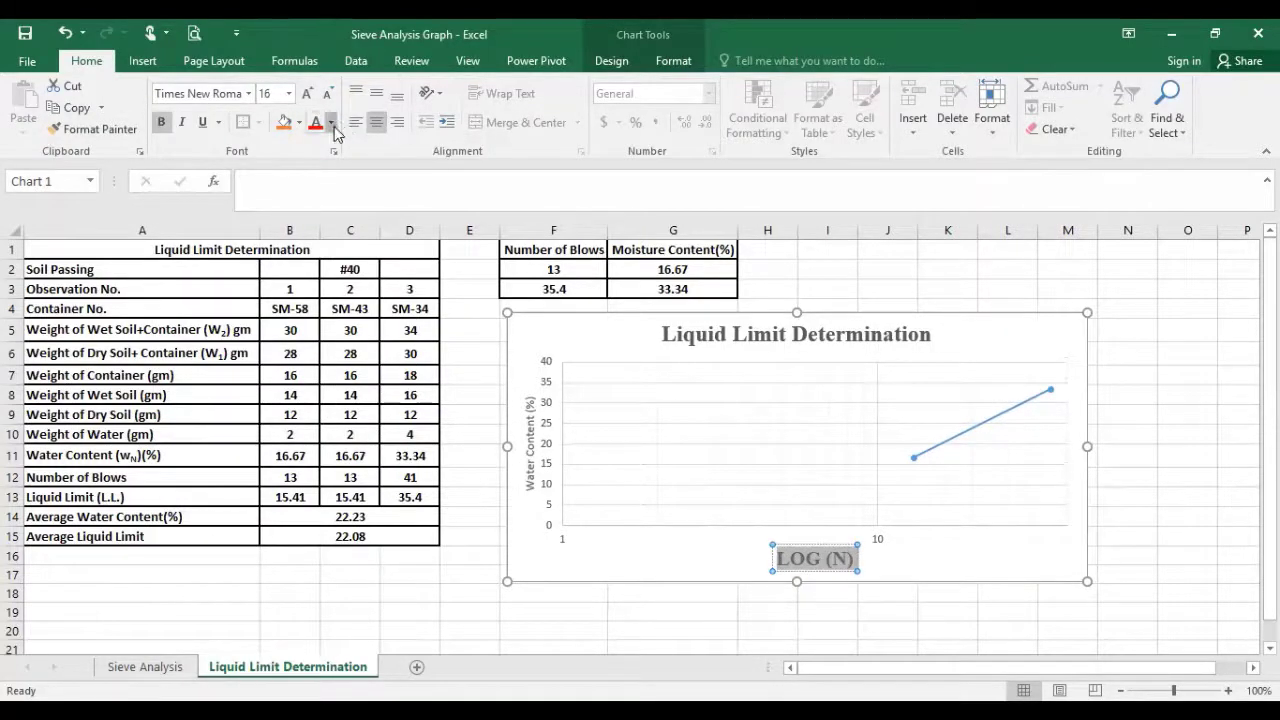
pyautogui.click(332, 124)
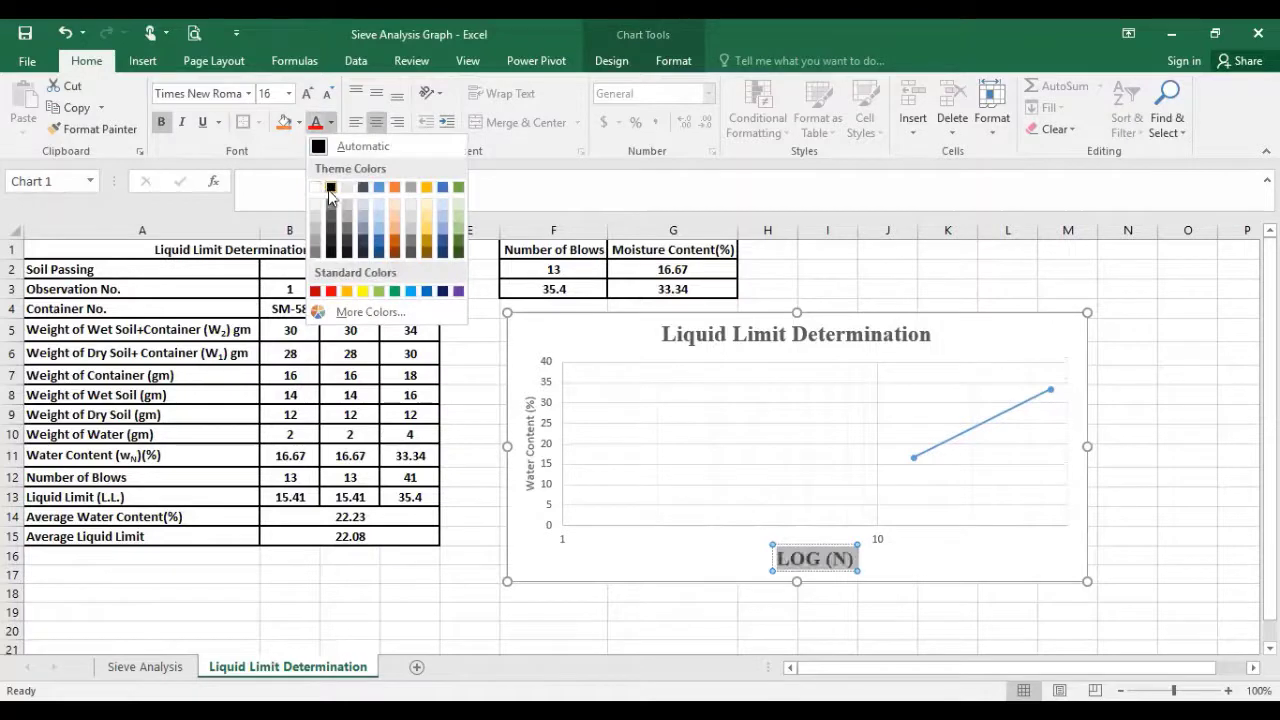
pyautogui.click(631, 459)
pyautogui.click(532, 470)
pyautogui.click(789, 563)
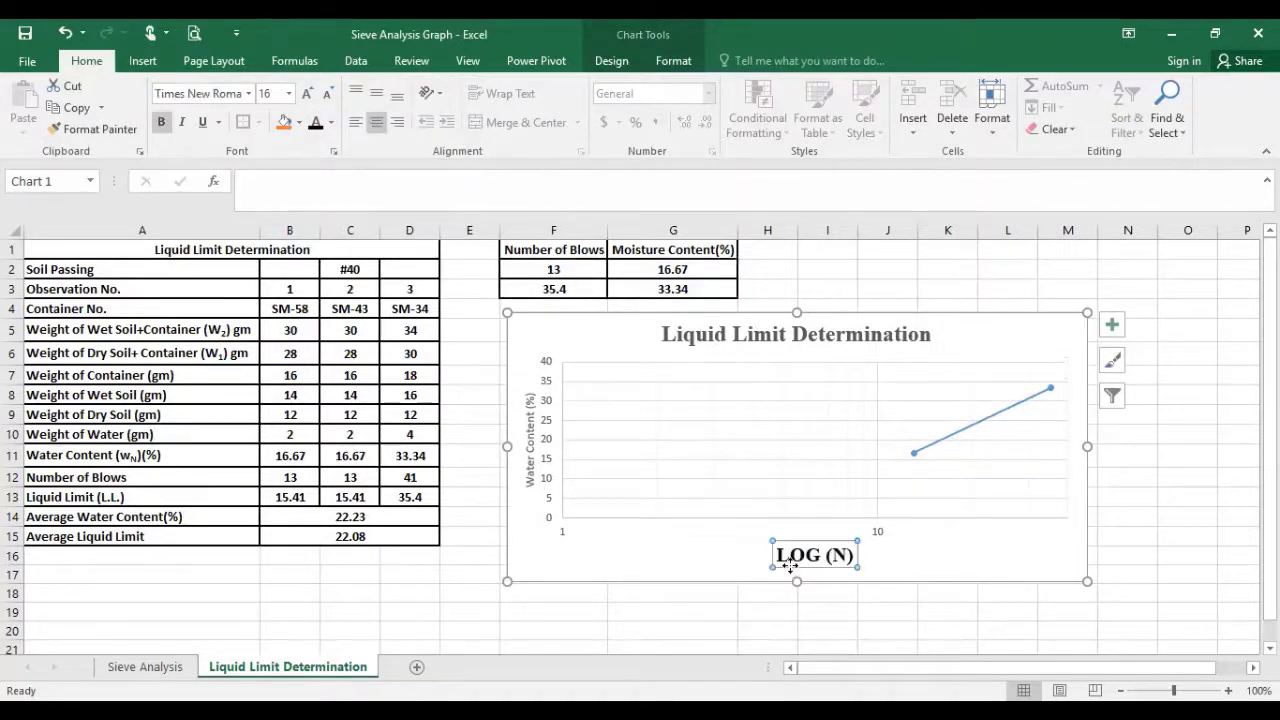
# Format the vertical axis title Water Content (%) in bold black Times New Roman at size 16.
pyautogui.click(530, 478)
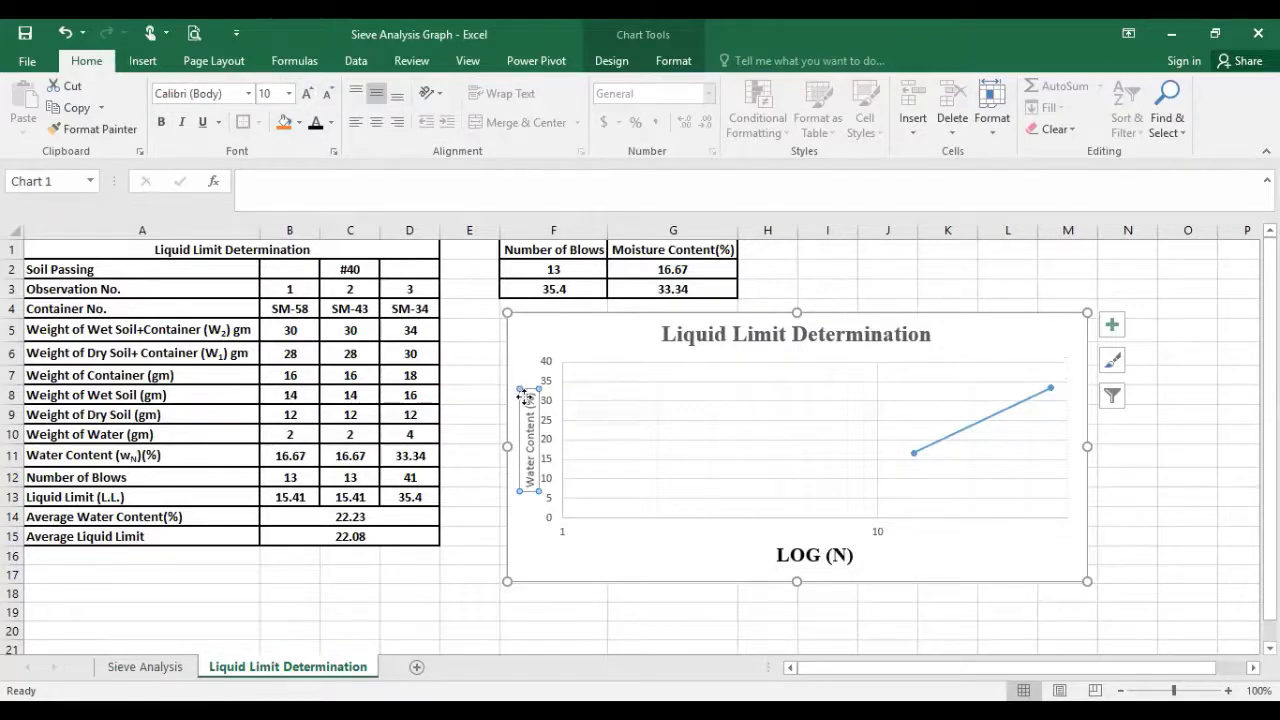
pyautogui.moveTo(533, 477); pyautogui.dragTo(530, 385)
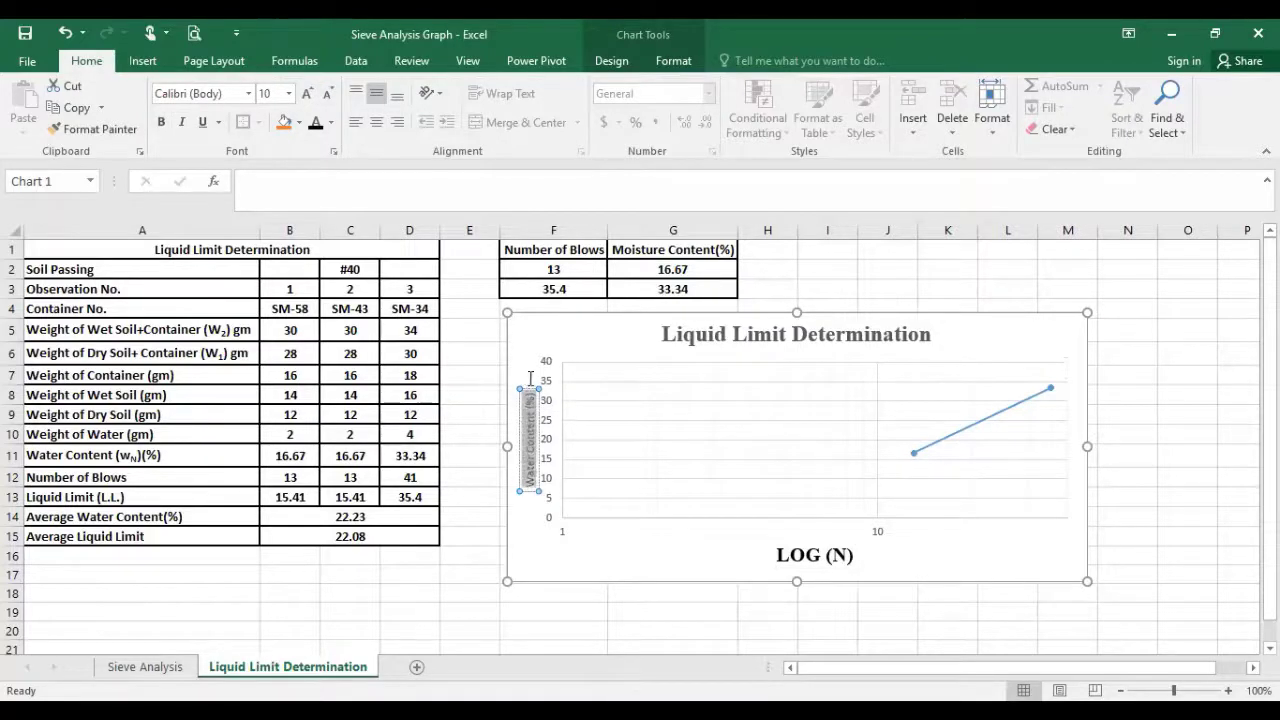
pyautogui.click(248, 93)
pyautogui.click(249, 210)
pyautogui.click(307, 94)
pyautogui.click(307, 94)
pyautogui.click(312, 98)
pyautogui.click(312, 98)
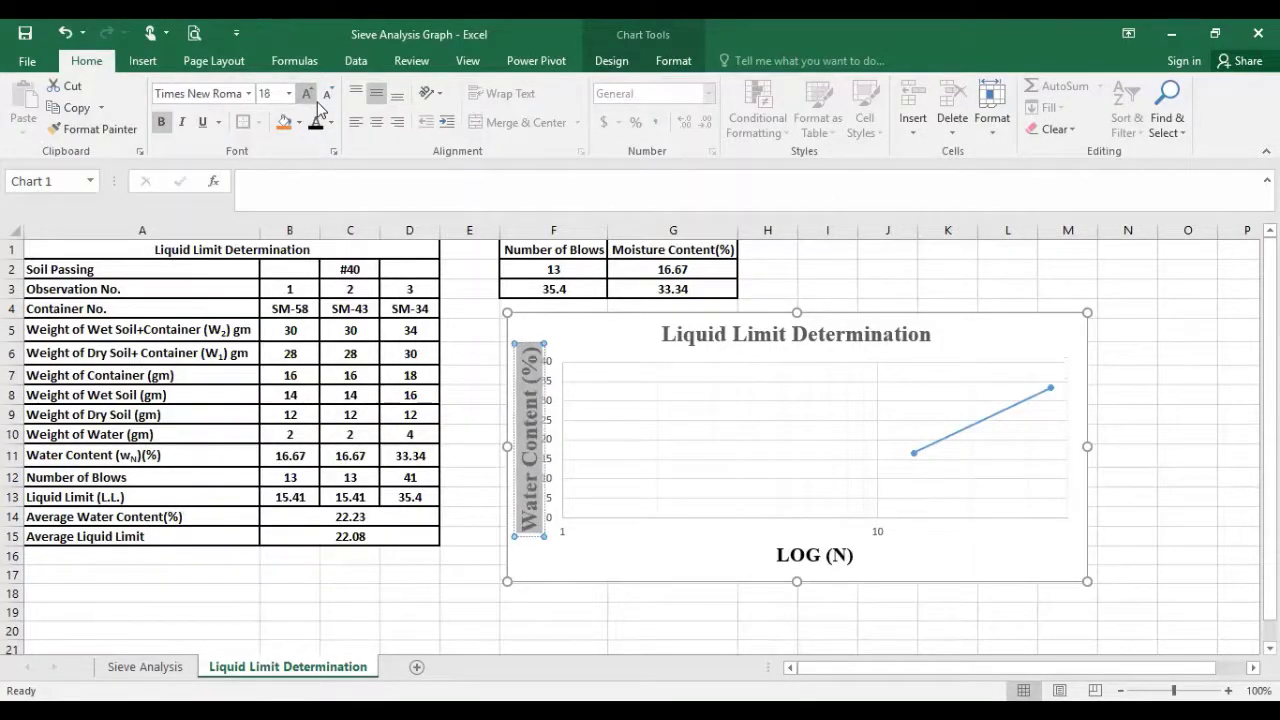
pyautogui.click(322, 100)
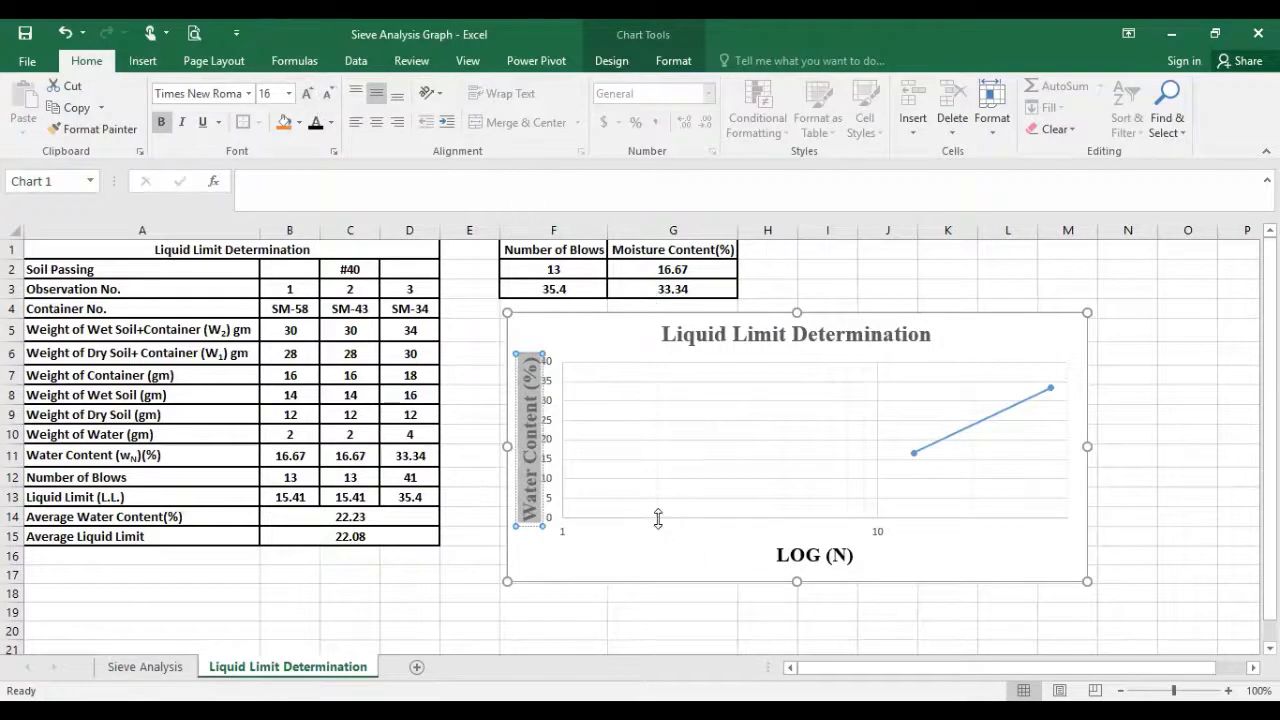
pyautogui.click(646, 571)
# Format the horizontal axis number labels in bold black Times New Roman at size 16.
pyautogui.click(571, 534)
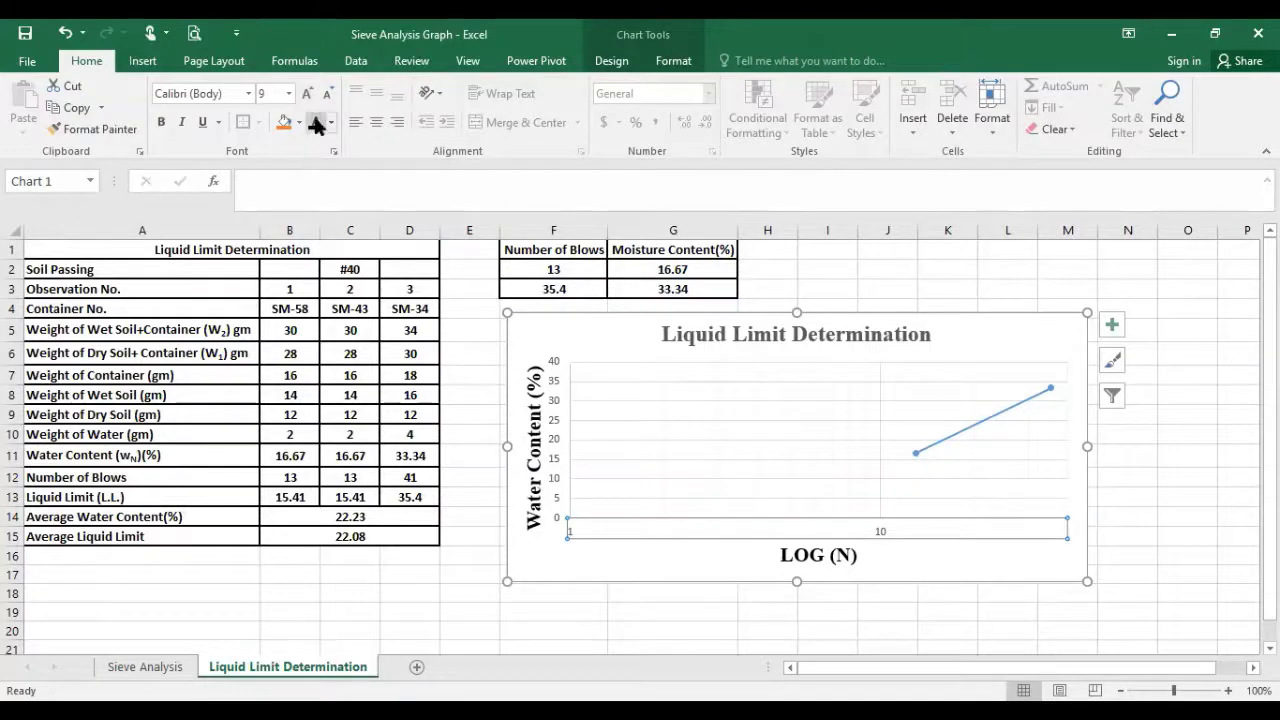
pyautogui.click(161, 121)
pyautogui.click(182, 121)
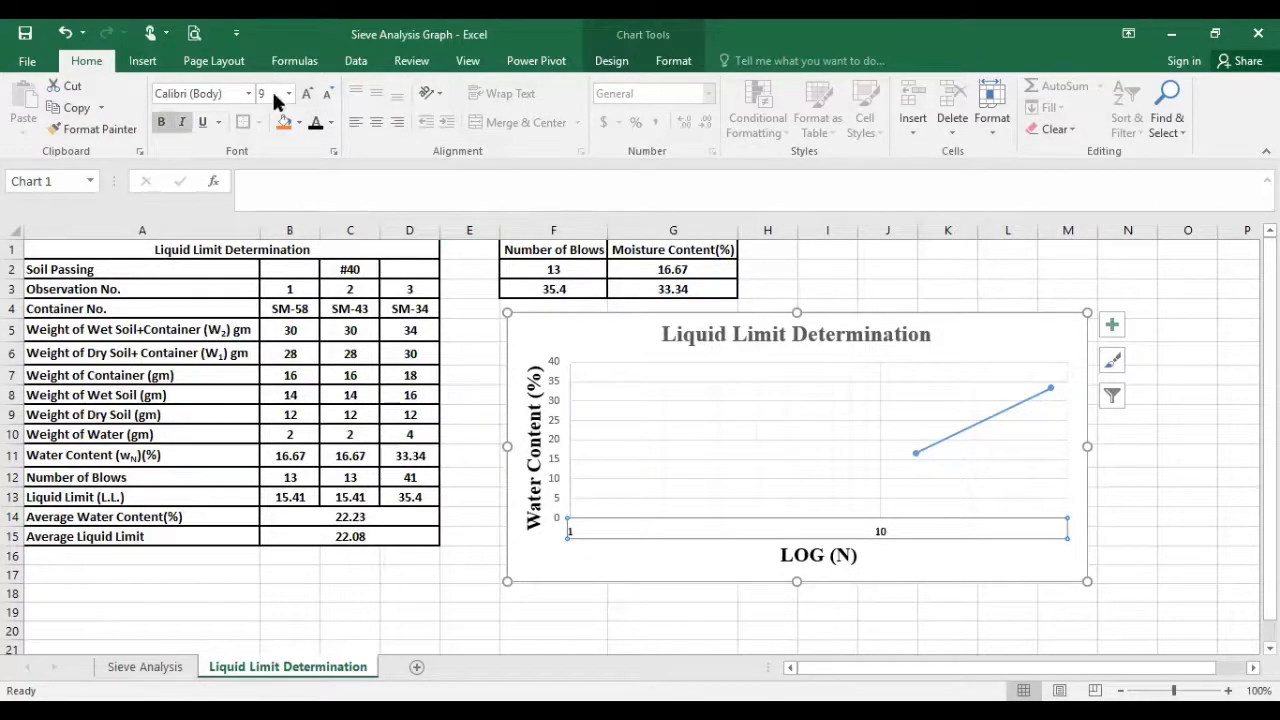
pyautogui.click(248, 93)
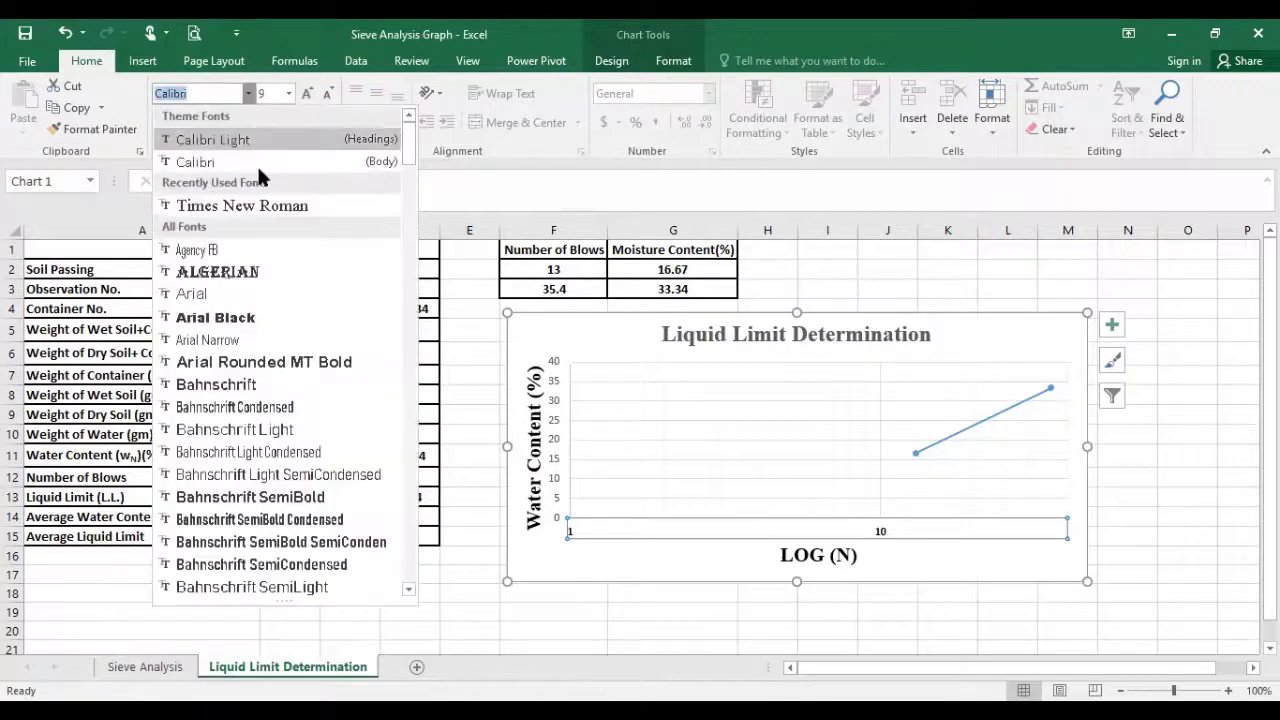
pyautogui.click(242, 205)
pyautogui.click(307, 93)
pyautogui.hotkey('ctrl', 'shift', '.')
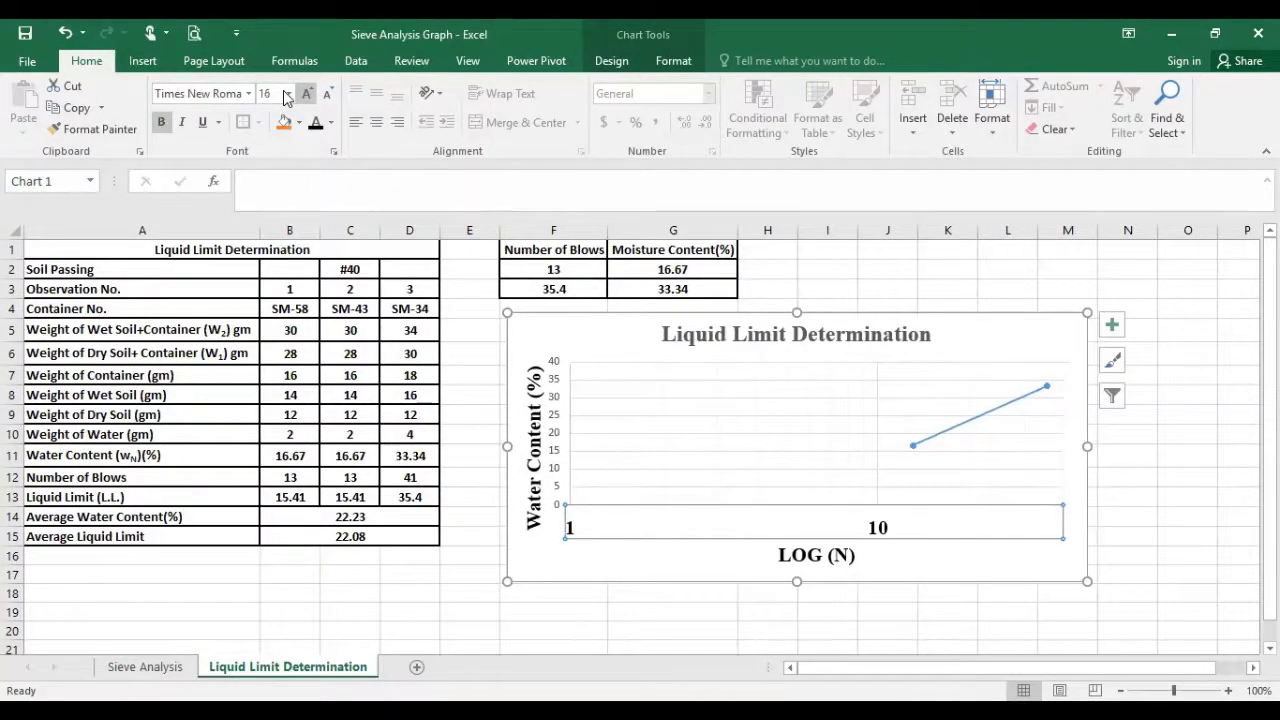
# Format the vertical axis number labels in bold black Times New Roman at size 16, and make the chart title black.
pyautogui.click(562, 494)
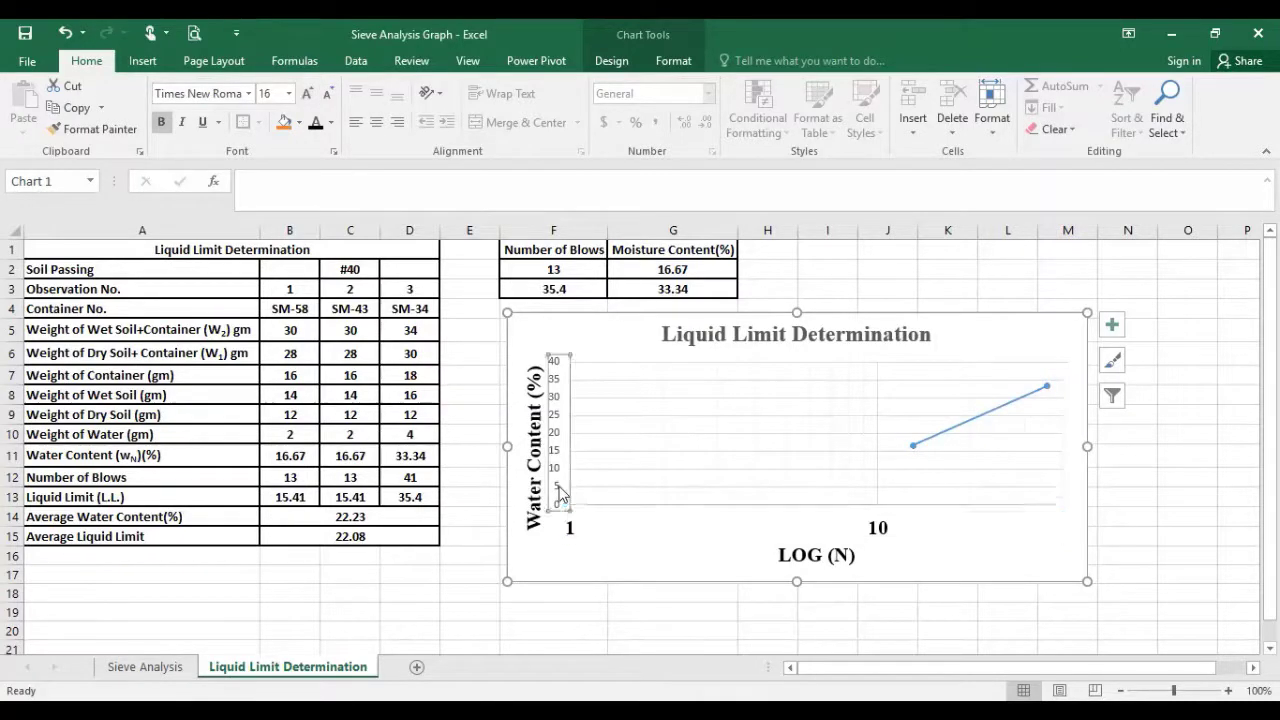
pyautogui.click(248, 93)
pyautogui.click(220, 206)
pyautogui.hotkey('ctrl', 'shift', '.')
pyautogui.hotkey('ctrl', 'shift', '.')
pyautogui.hotkey('ctrl', 'shift', '.')
pyautogui.hotkey('ctrl', 'shift', '.')
pyautogui.click(307, 93)
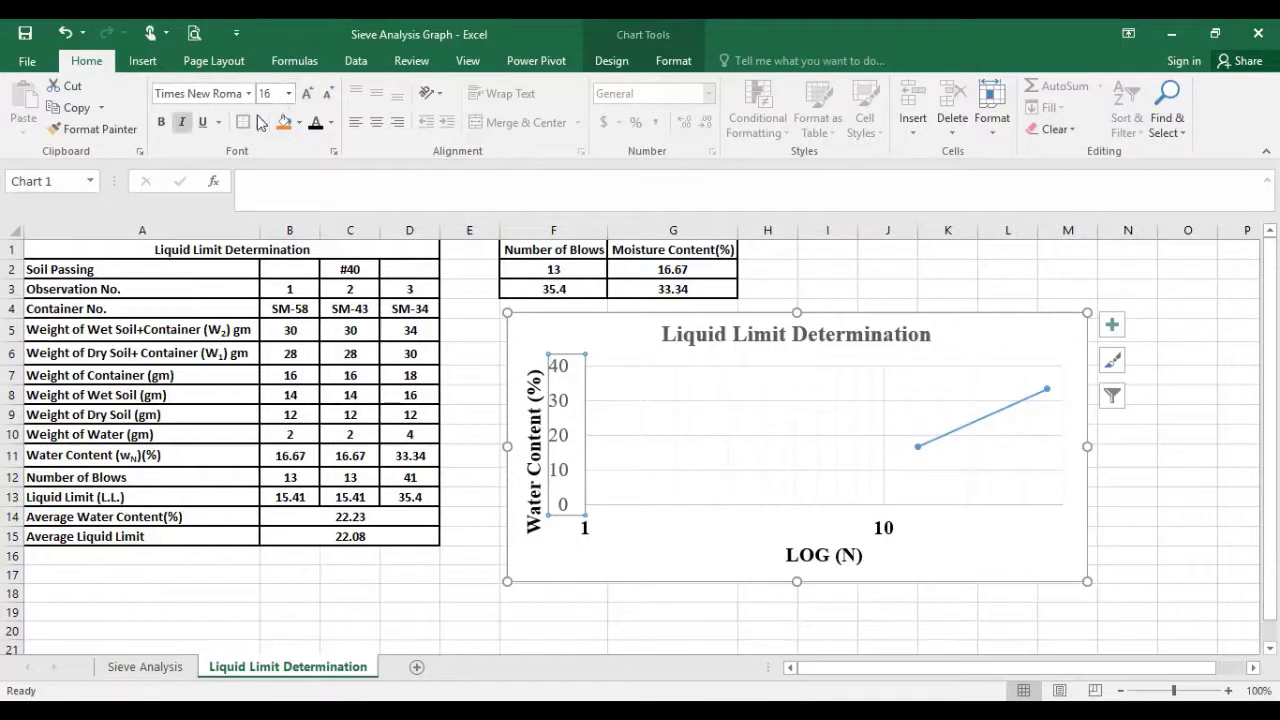
pyautogui.click(163, 126)
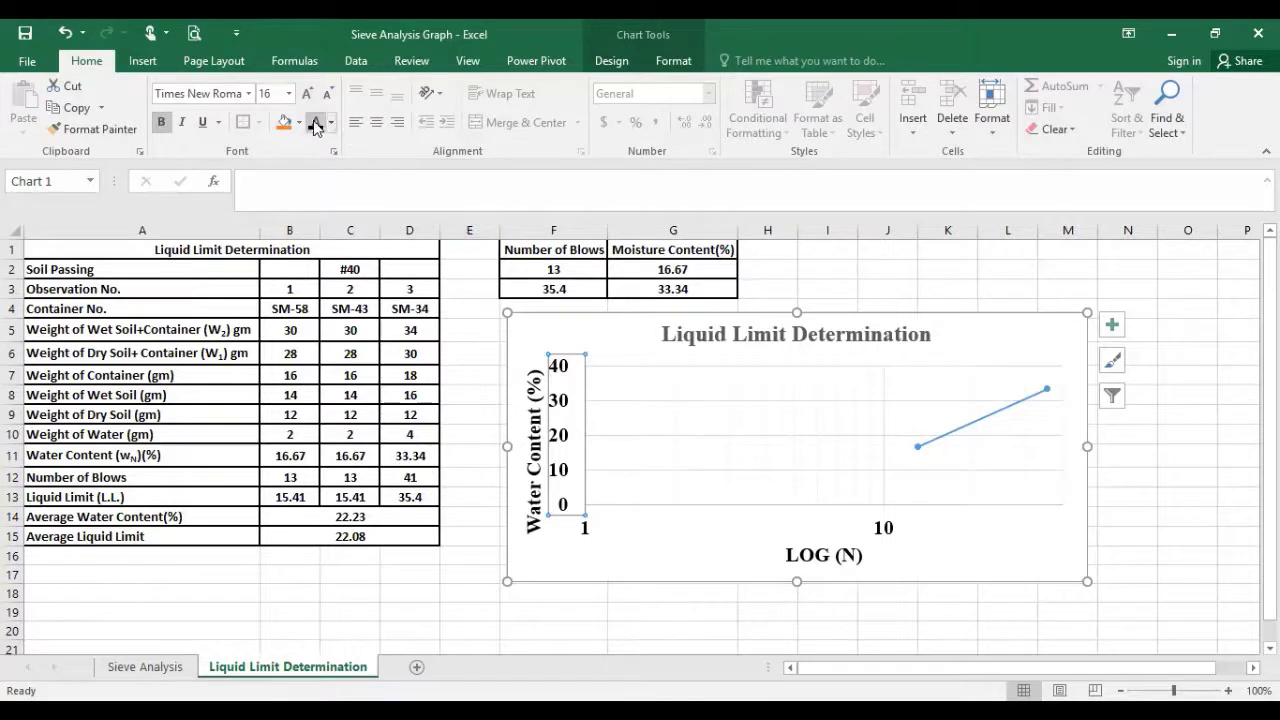
pyautogui.press('Up')
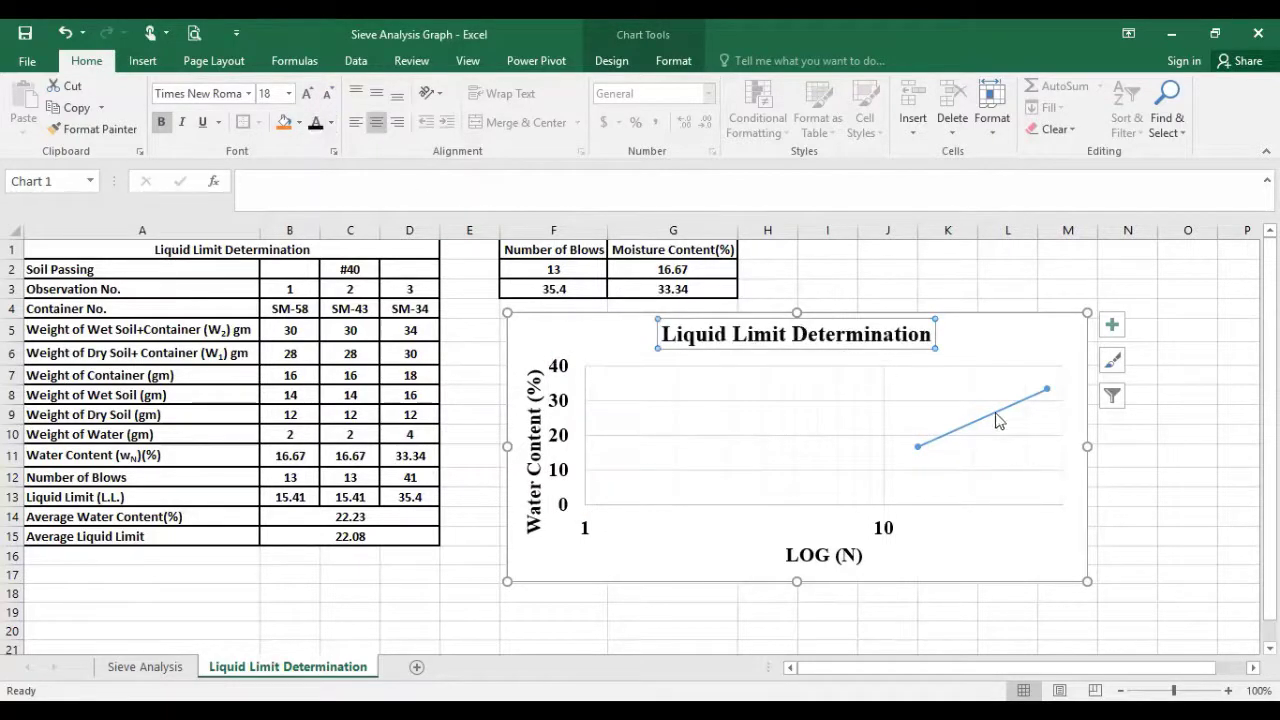
# Give the chart area a black outline with a weight of 3 pt.
pyautogui.click(970, 514)
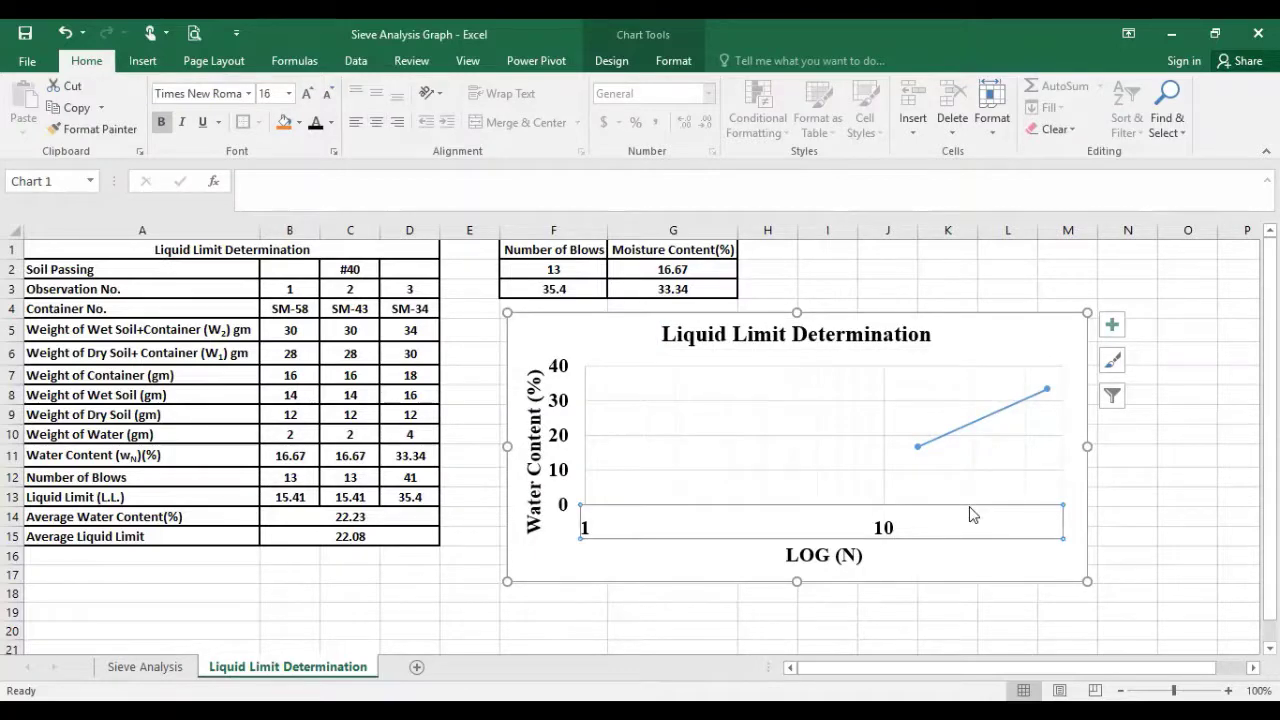
pyautogui.click(846, 367)
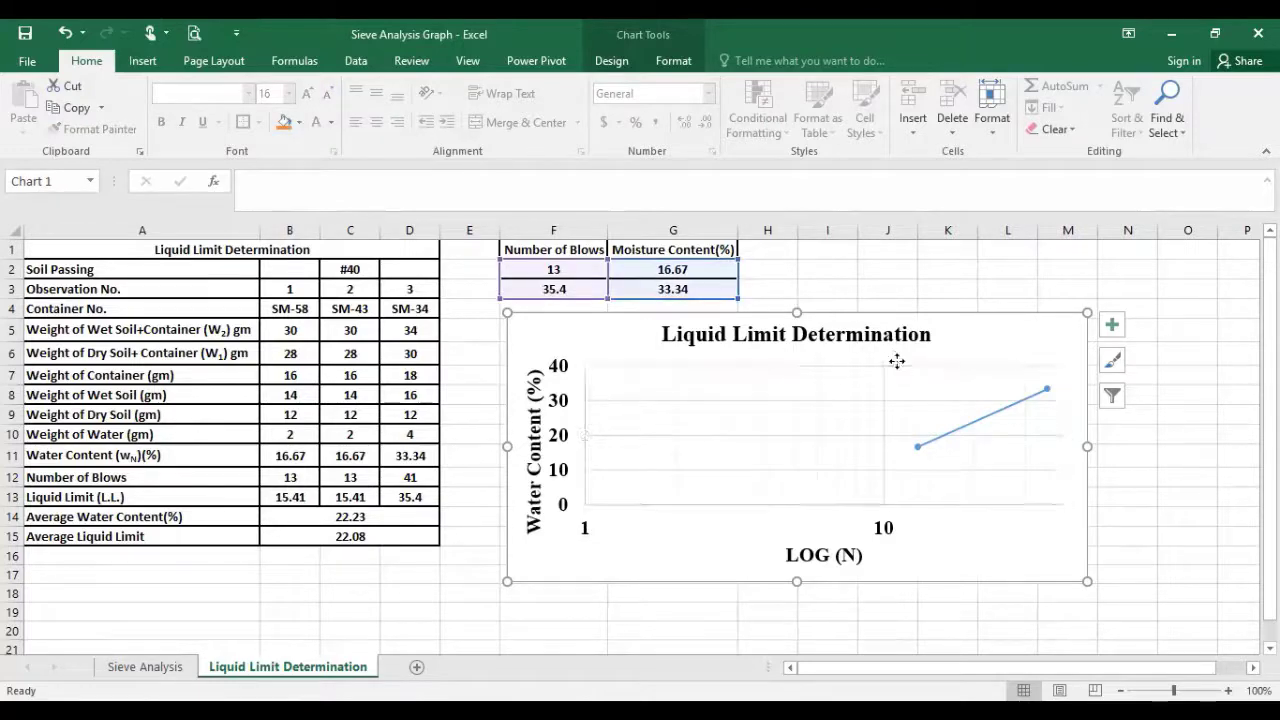
pyautogui.rightClick(887, 372)
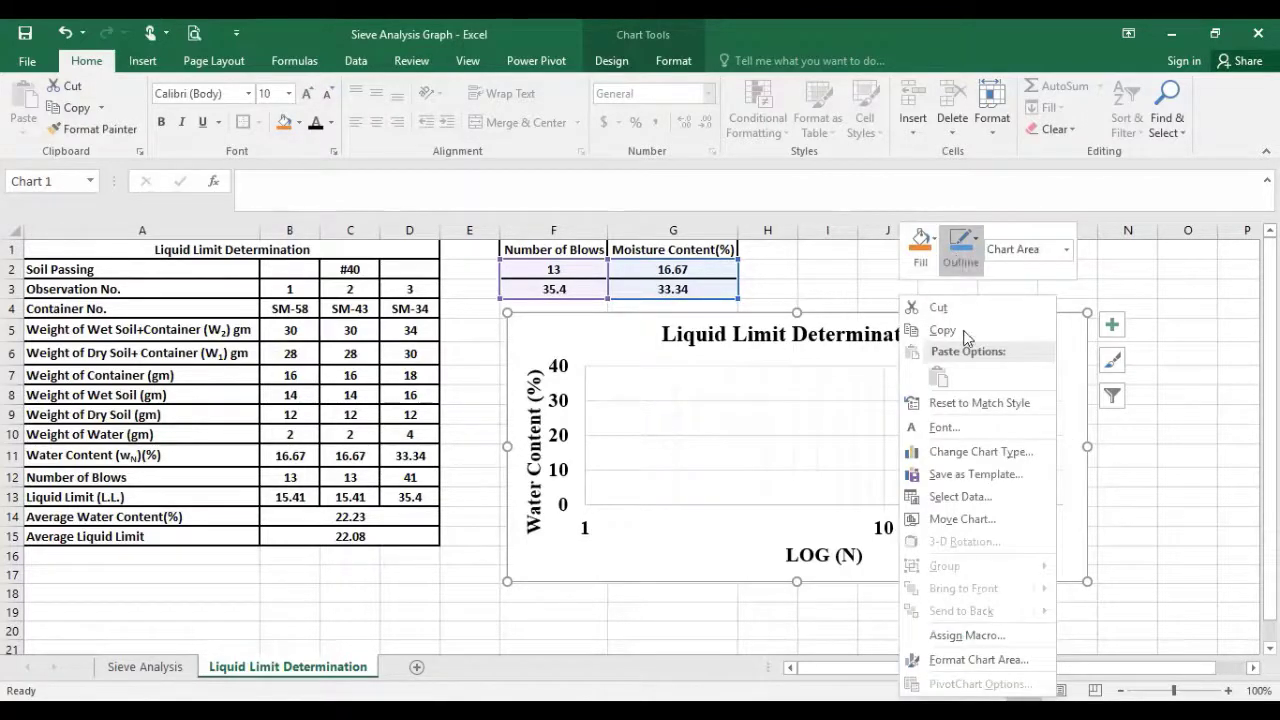
pyautogui.click(960, 248)
pyautogui.click(964, 330)
pyautogui.click(960, 248)
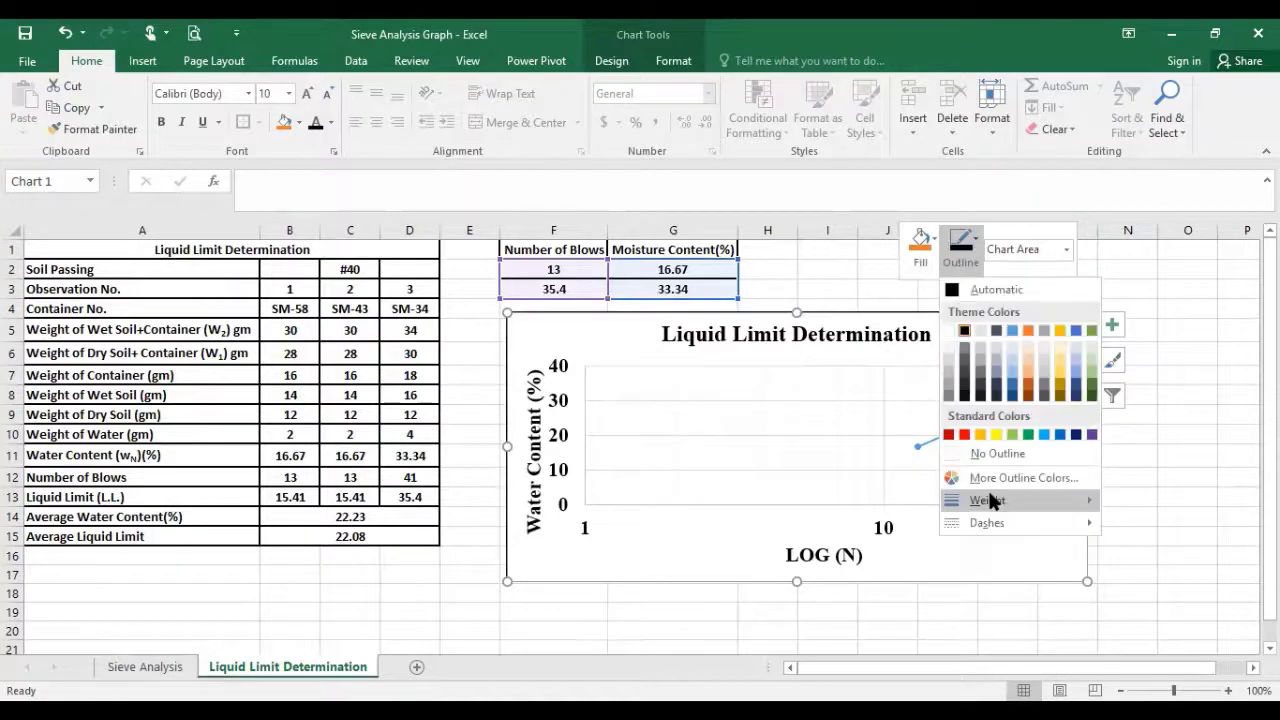
pyautogui.moveTo(990, 500)
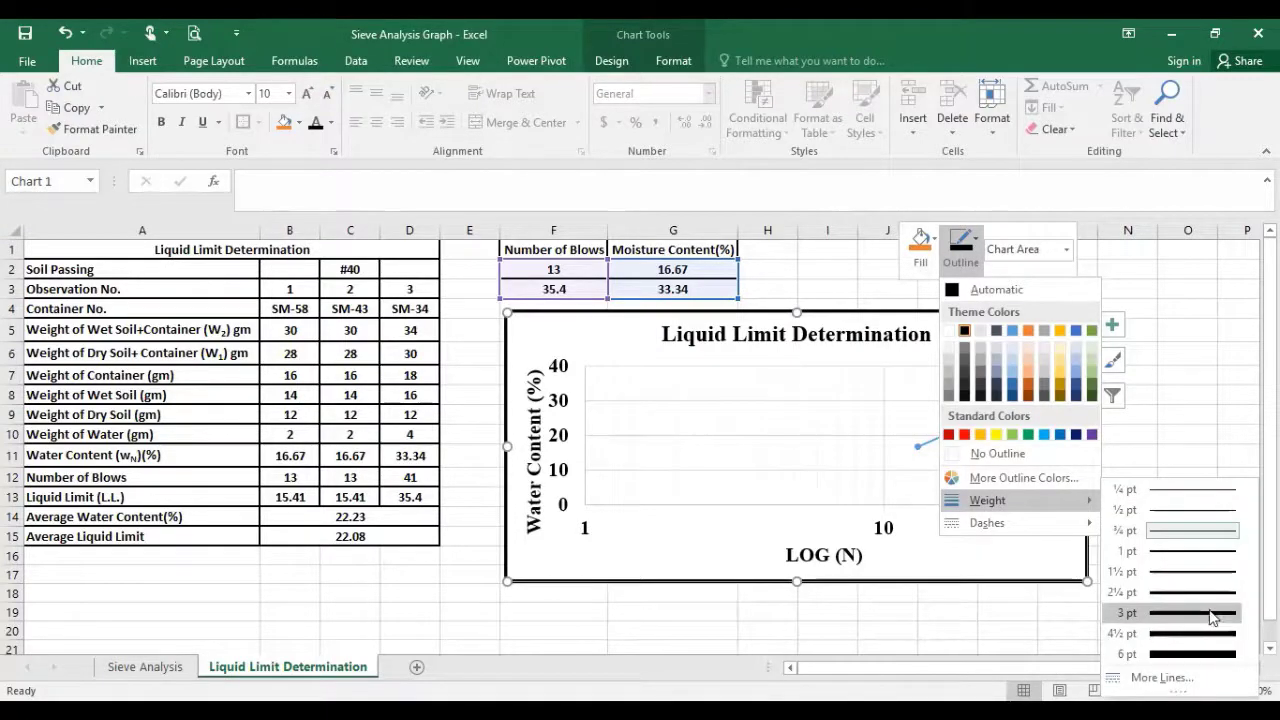
pyautogui.click(1210, 616)
# Give the chart's plot area a black outline with a weight of 3 pt.
pyautogui.click(655, 372)
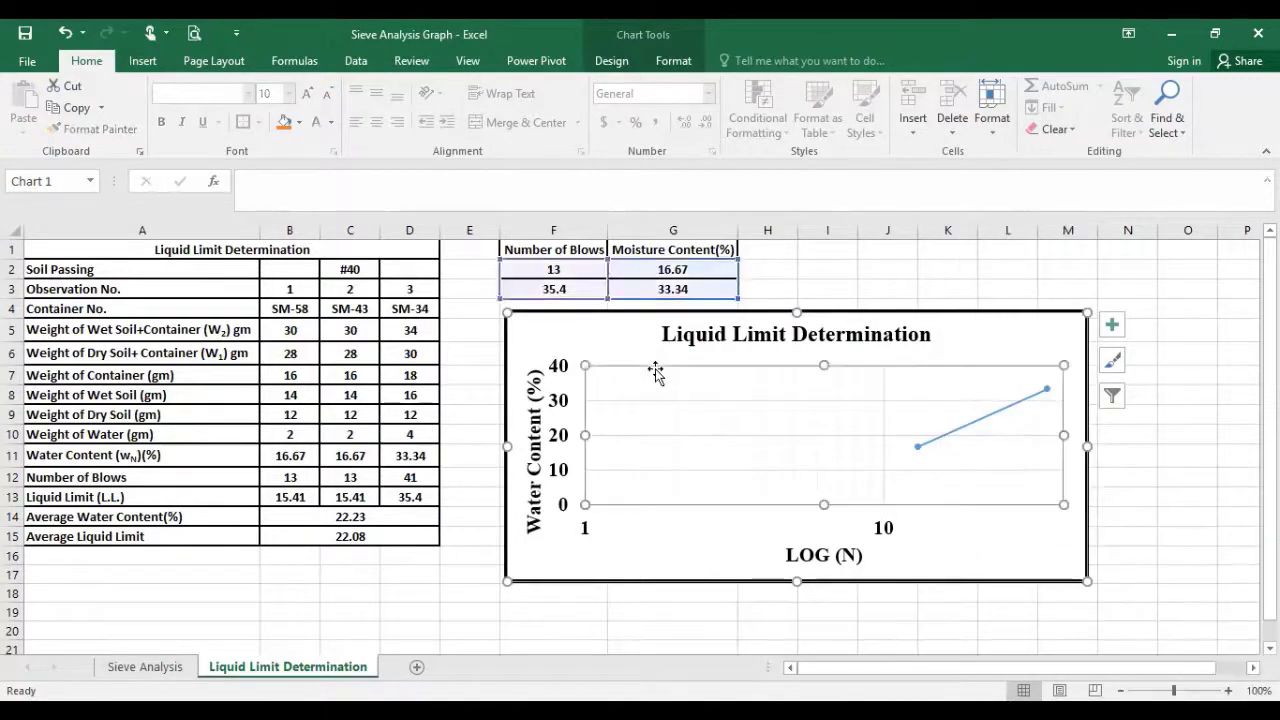
pyautogui.rightClick(655, 372)
pyautogui.click(718, 318)
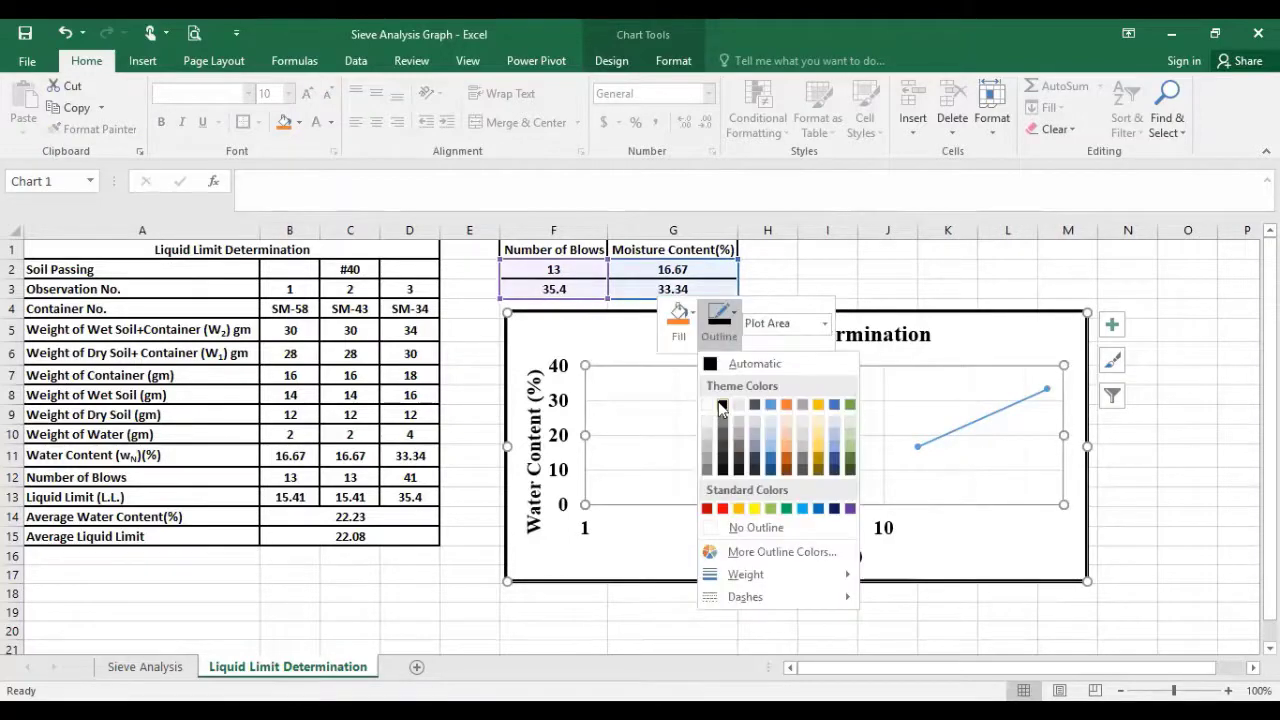
pyautogui.click(718, 330)
pyautogui.click(716, 338)
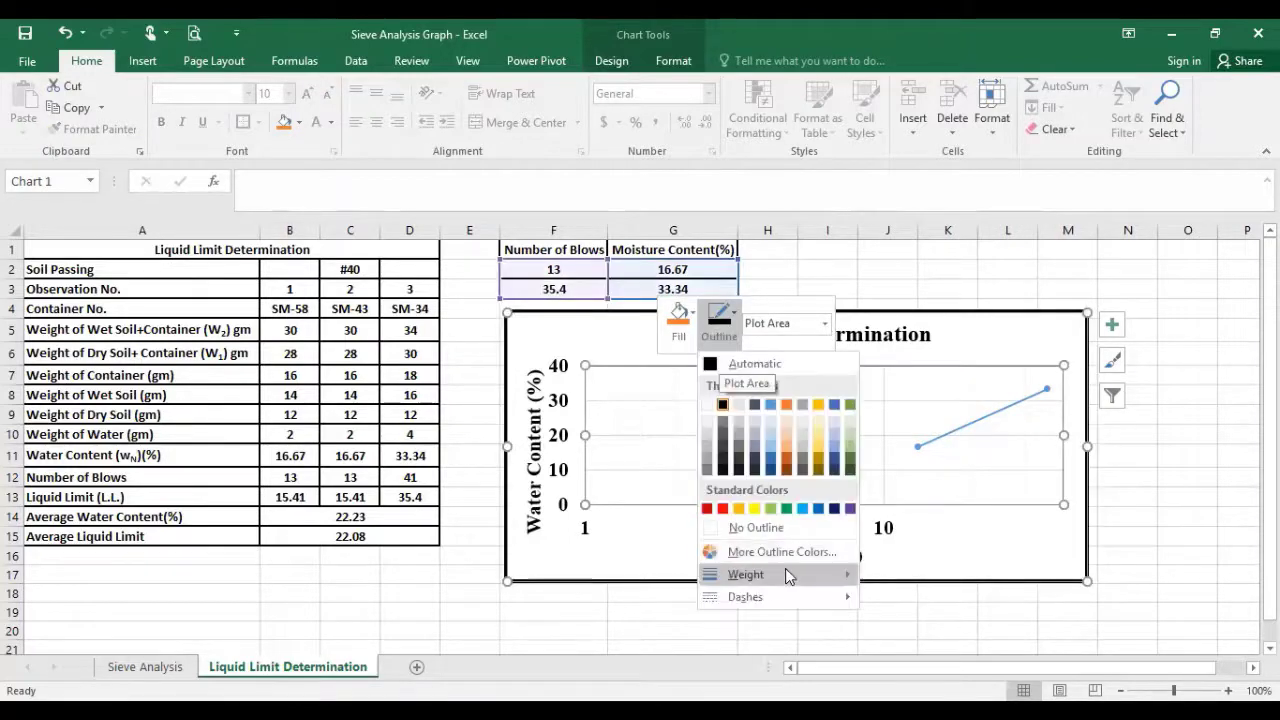
pyautogui.moveTo(815, 572)
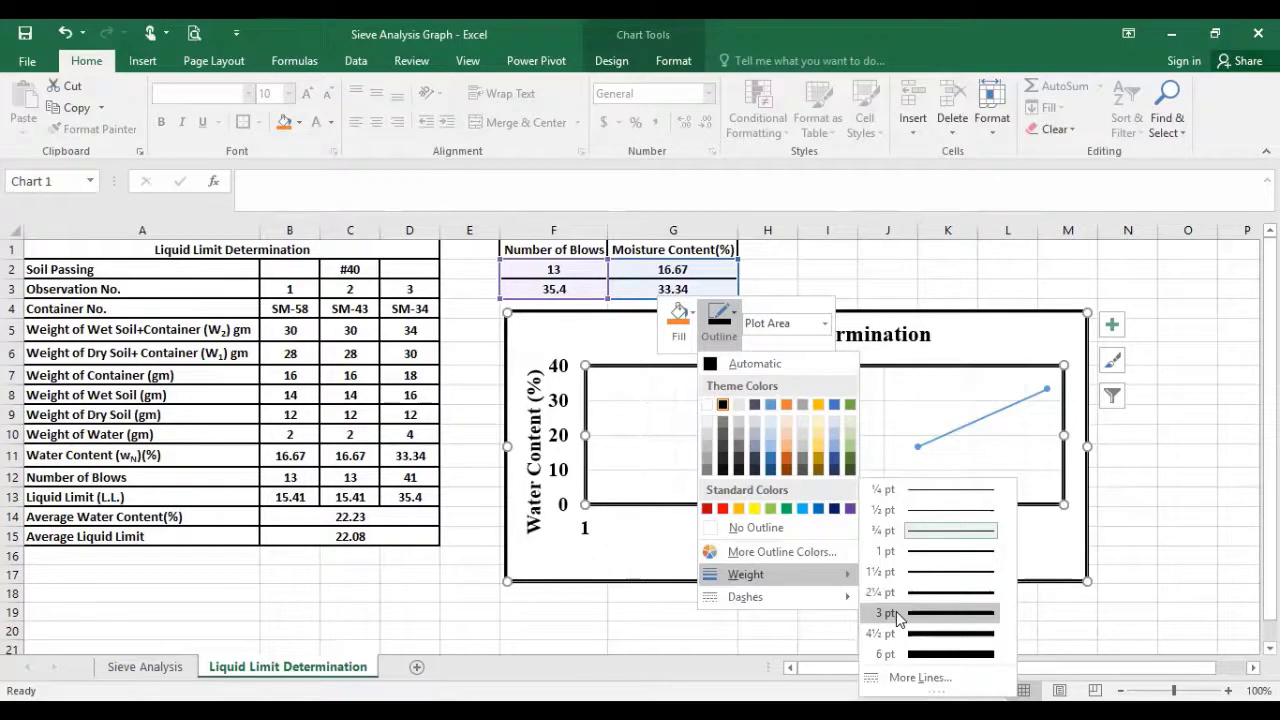
pyautogui.click(897, 614)
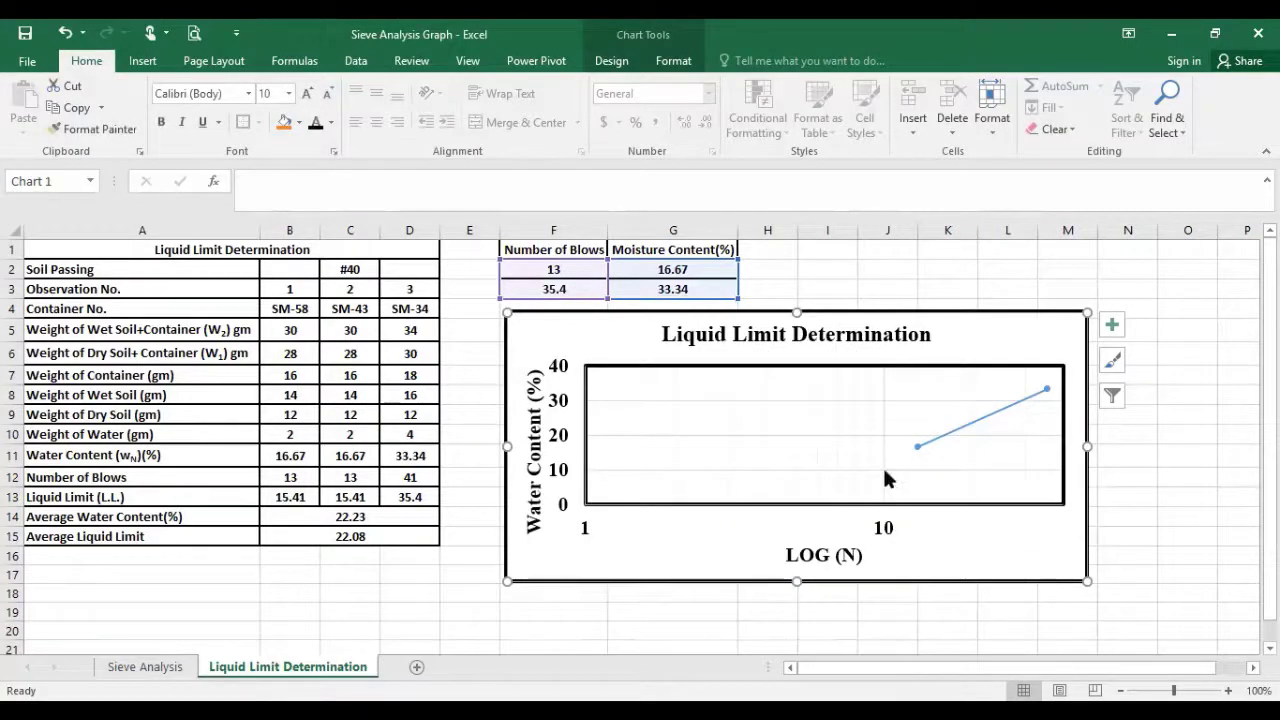
# Color the chart's vertical gridline at 10 on the horizontal axis standard green.
pyautogui.rightClick(884, 480)
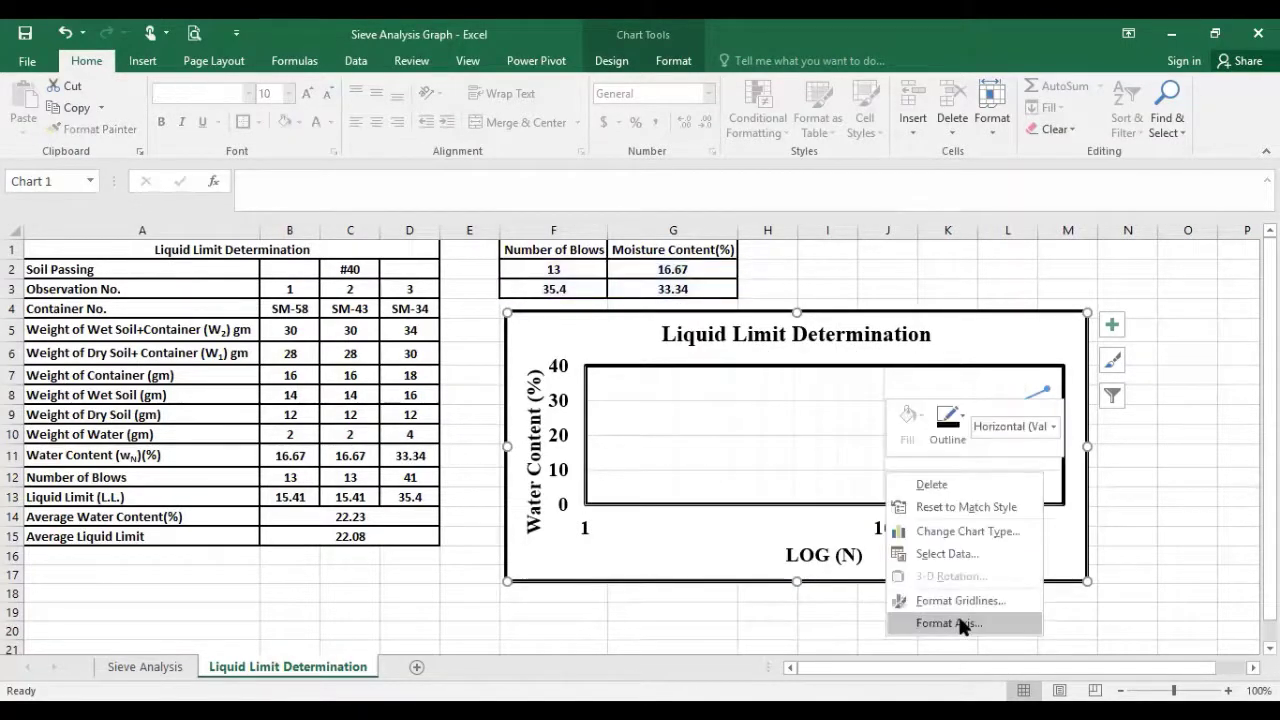
pyautogui.click(957, 448)
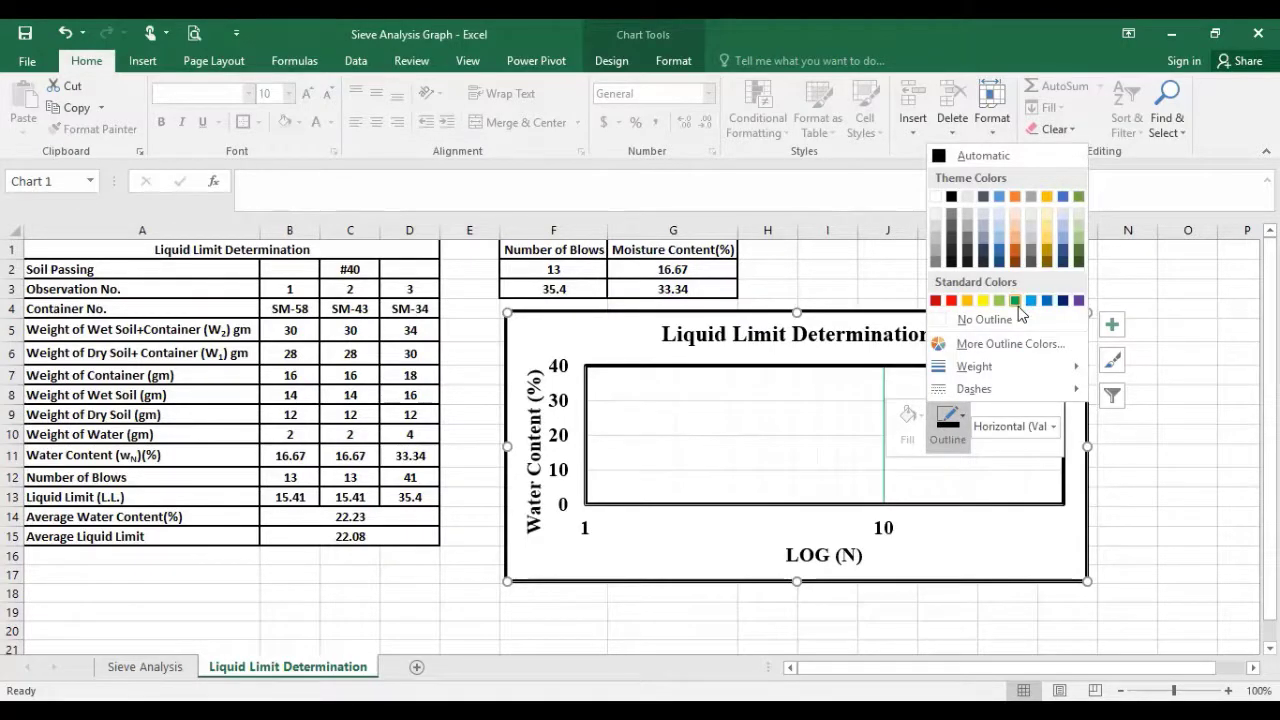
pyautogui.click(1016, 303)
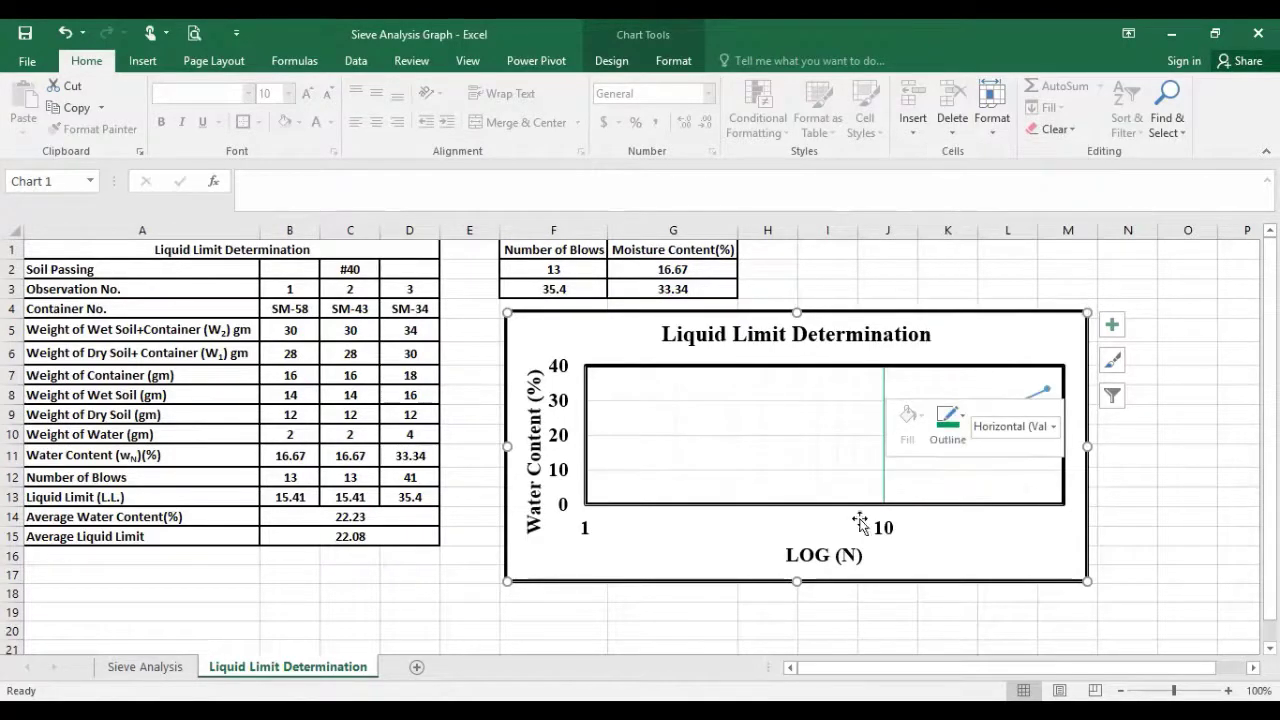
# Color the chart's minor vertical gridlines standard purple.
pyautogui.click(950, 446)
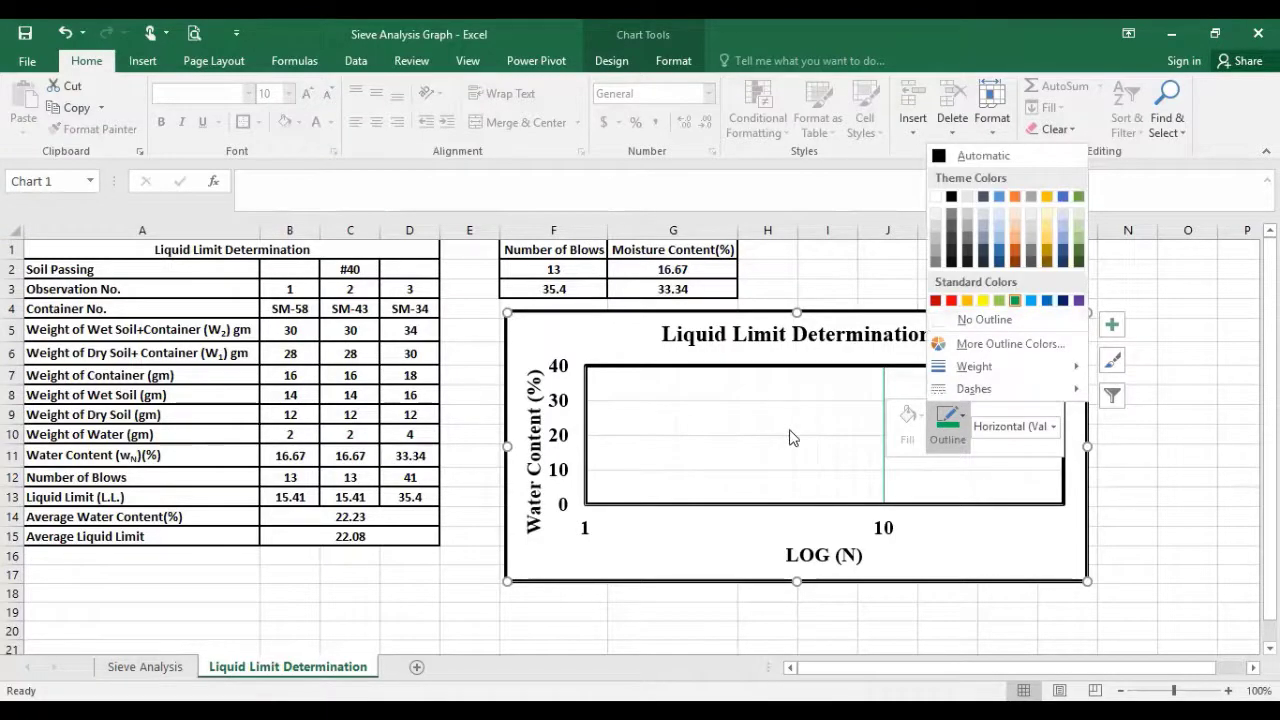
pyautogui.rightClick(800, 425)
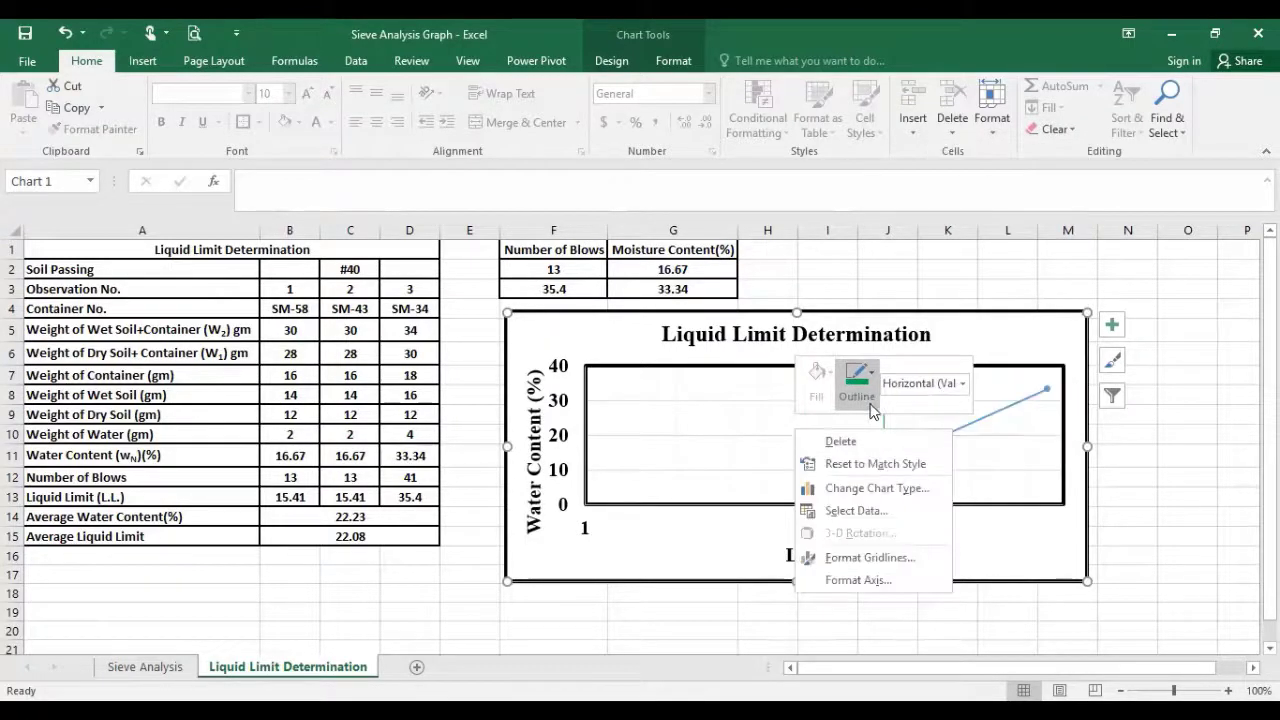
pyautogui.click(857, 378)
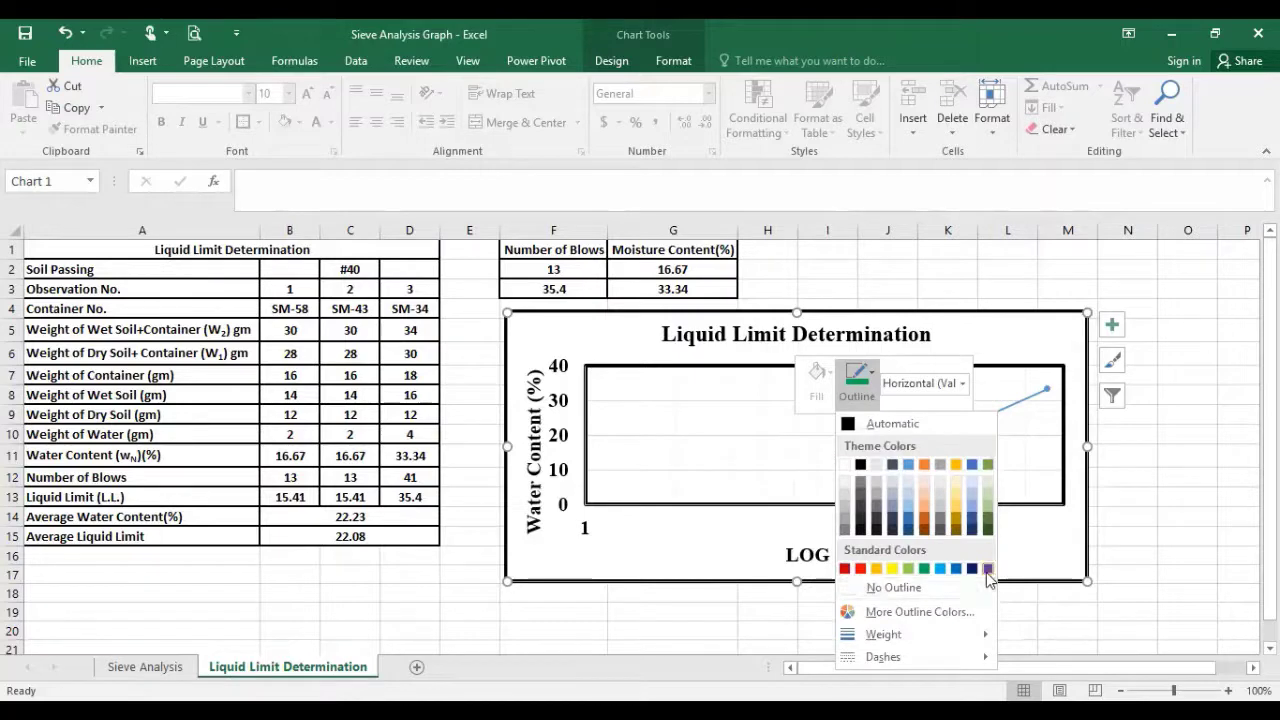
pyautogui.click(988, 568)
pyautogui.click(982, 540)
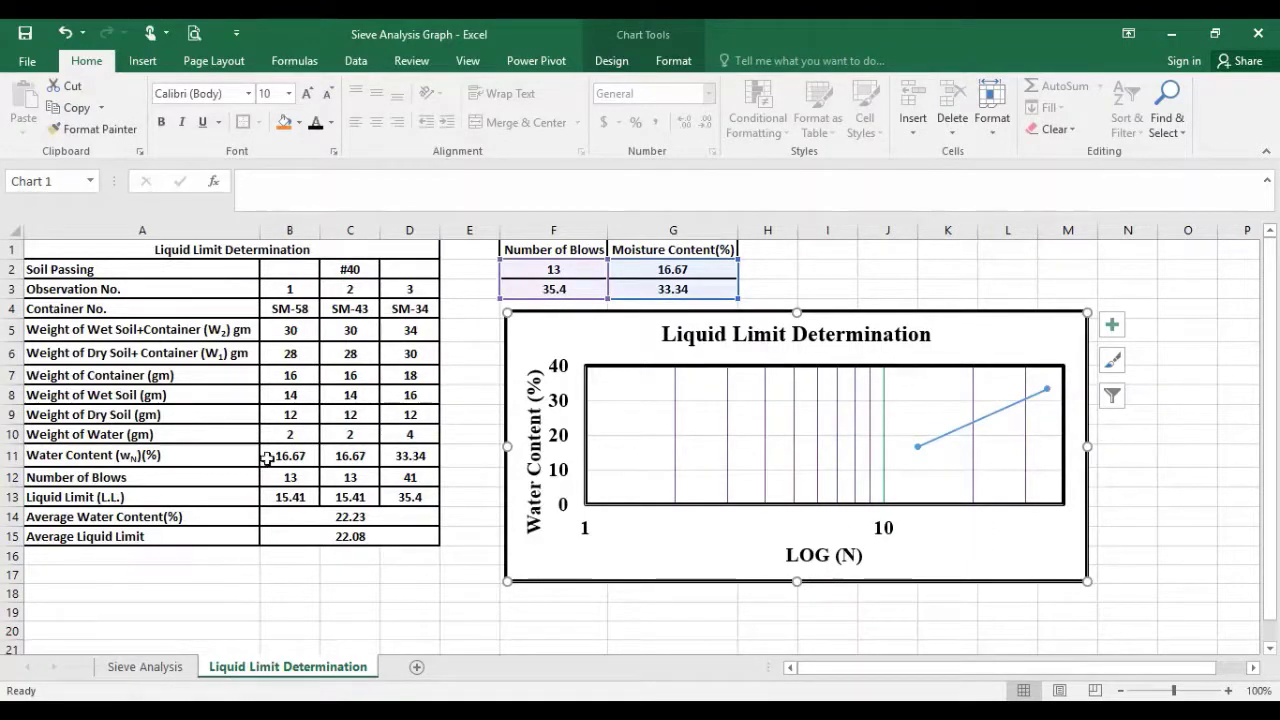
# Move the Water Content (%) axis title slightly upward to align with the plot area, and make the chart taller by extending its lower edge.
pyautogui.click(540, 468)
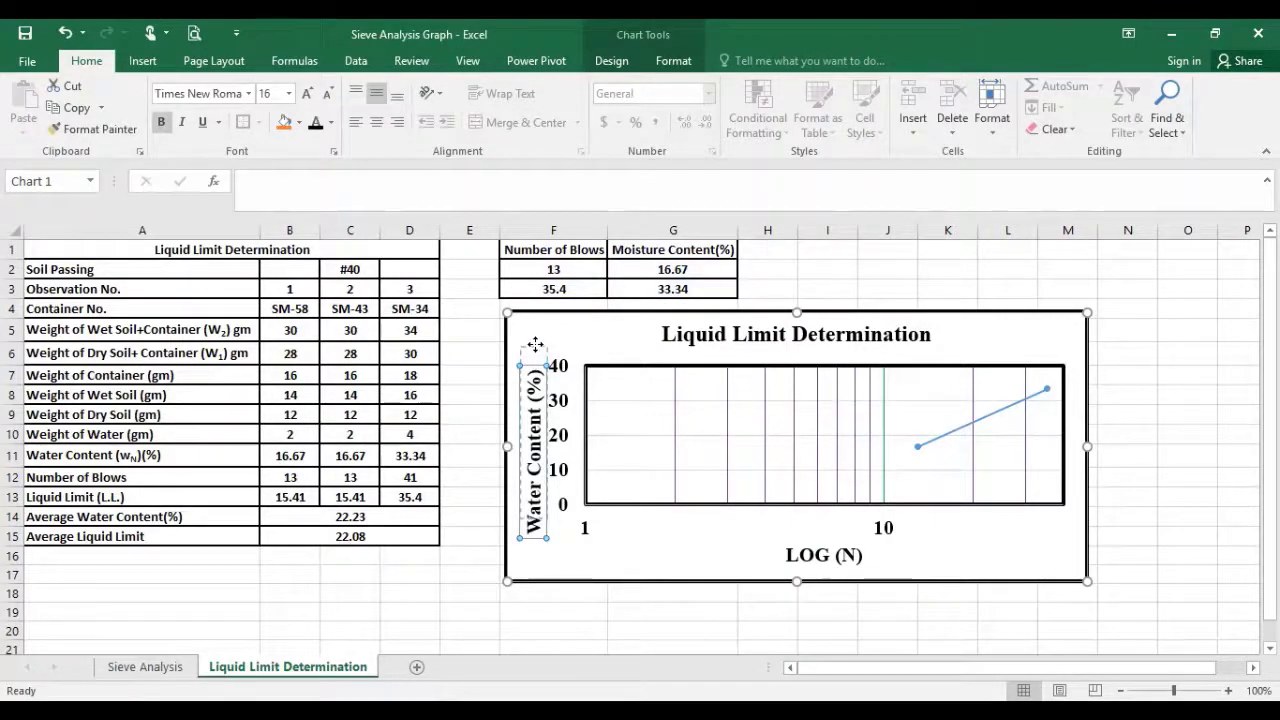
pyautogui.moveTo(536, 344); pyautogui.dragTo(536, 343)
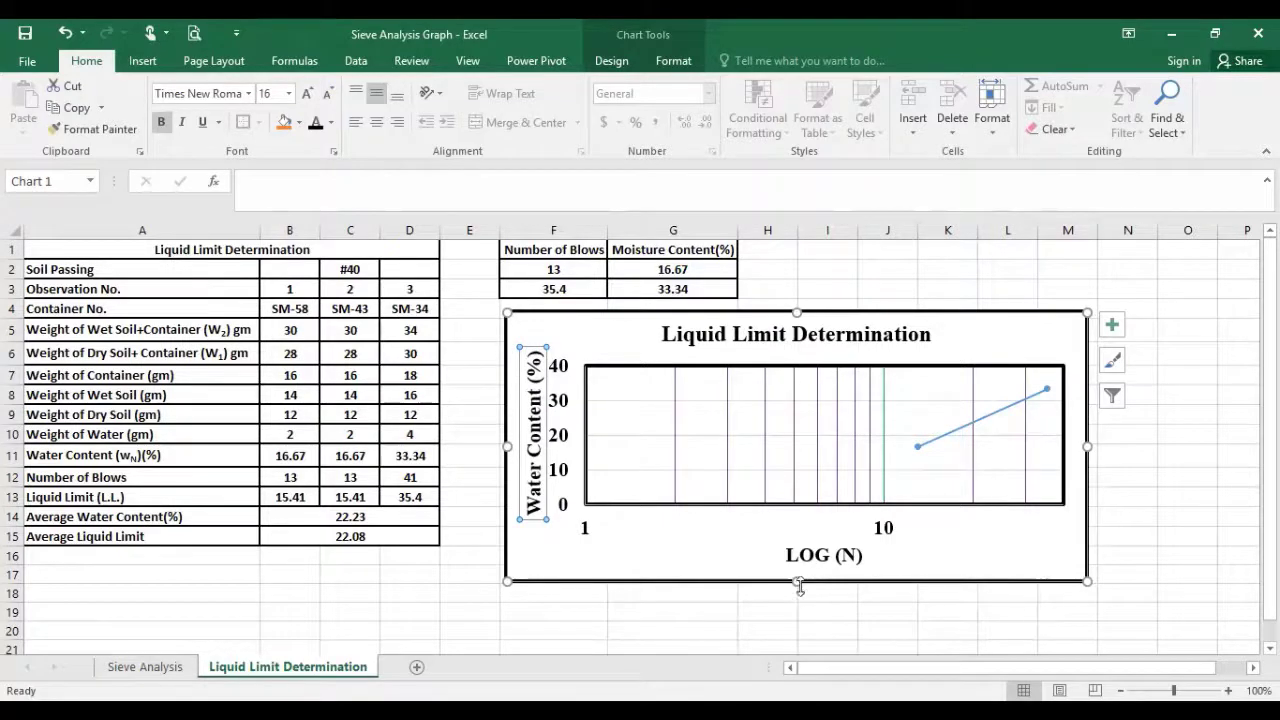
pyautogui.moveTo(797, 583); pyautogui.dragTo(797, 617)
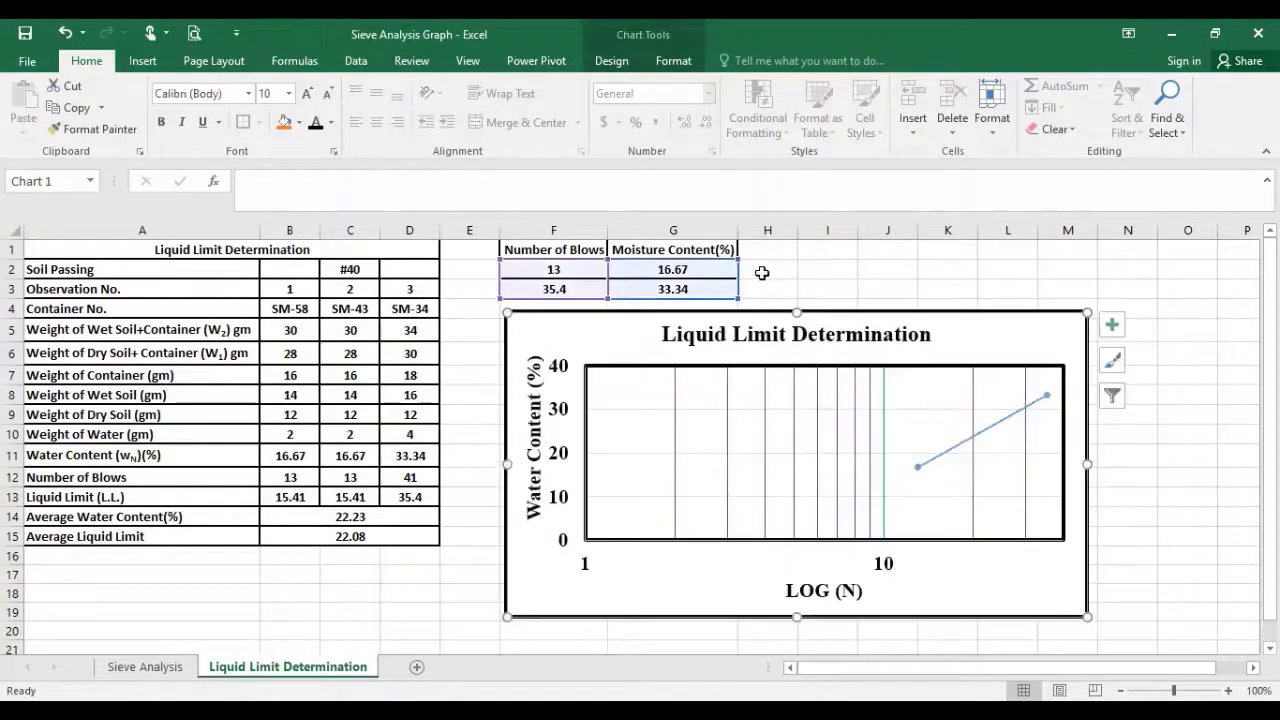
# Color the Liquid Limit Determination data series line standard dark red.
pyautogui.rightClick(957, 452)
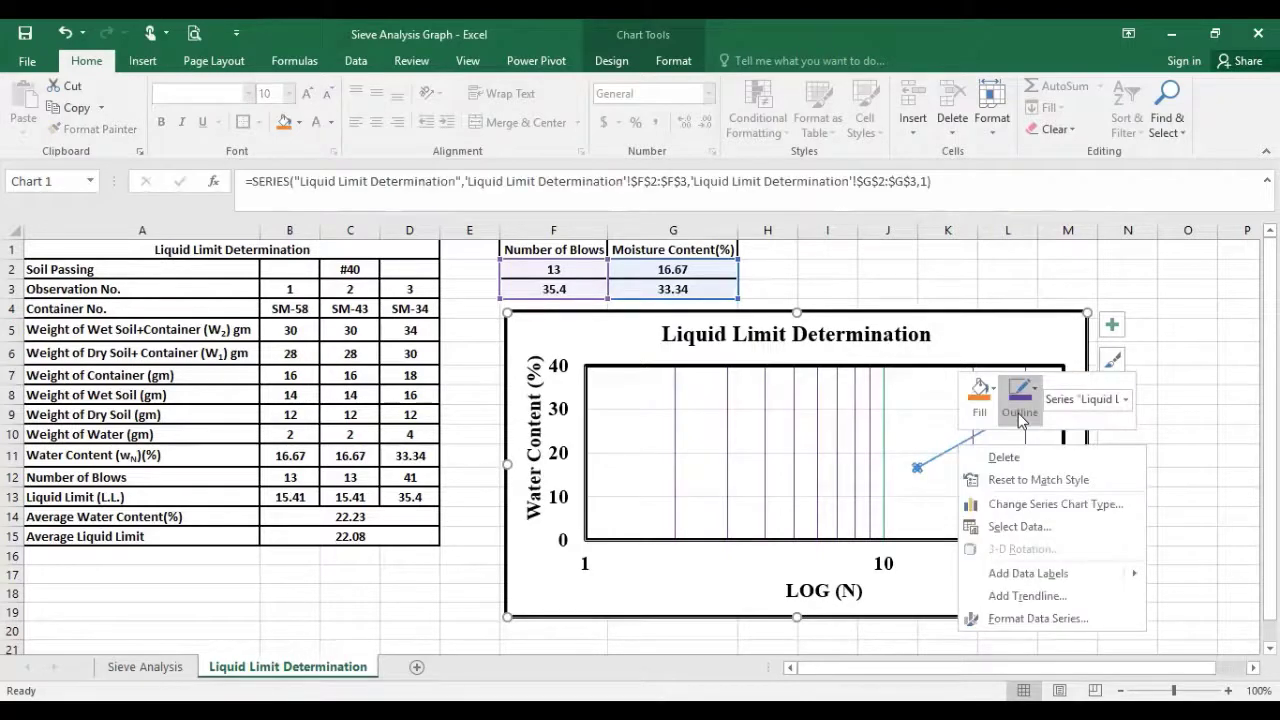
pyautogui.click(1018, 413)
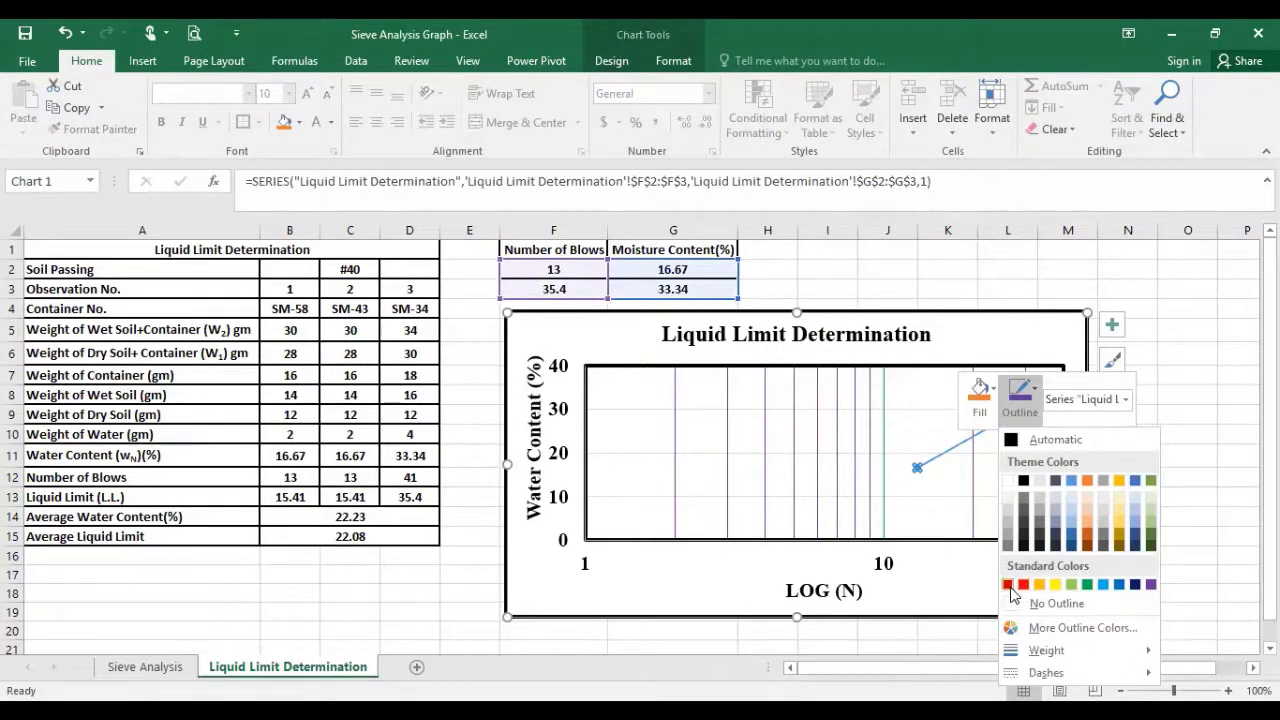
pyautogui.click(1010, 590)
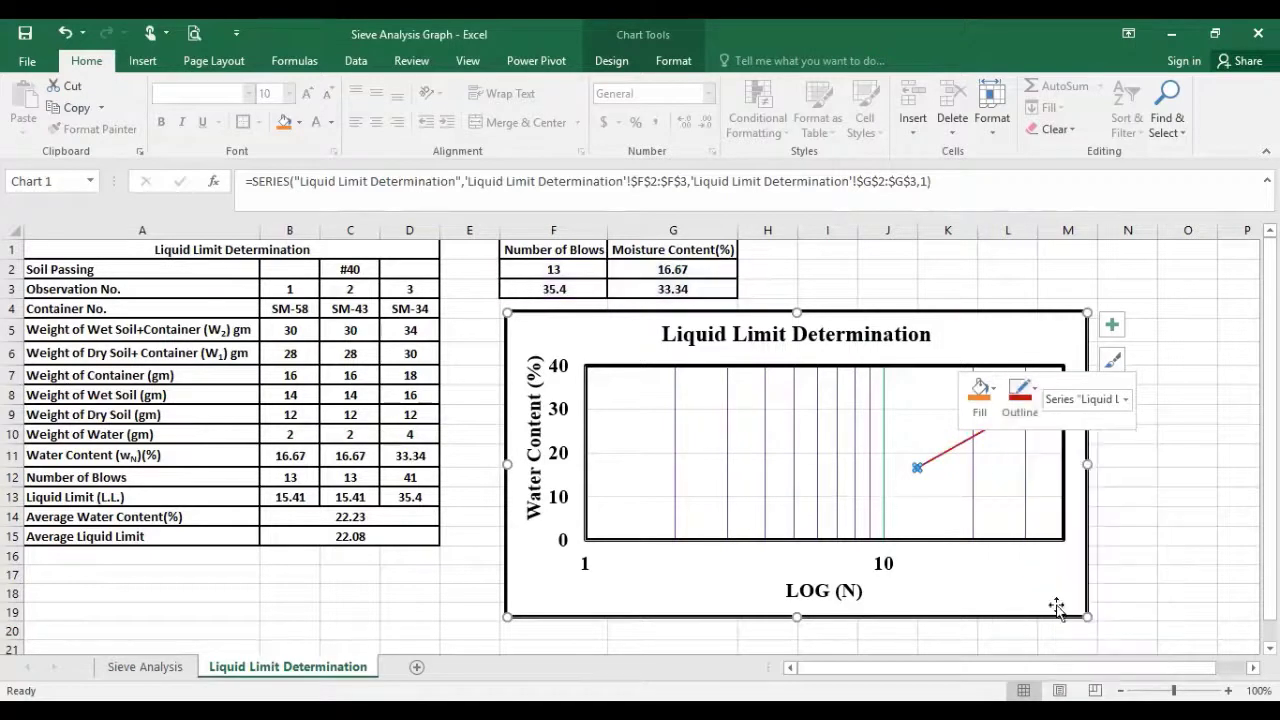
pyautogui.click(1062, 378)
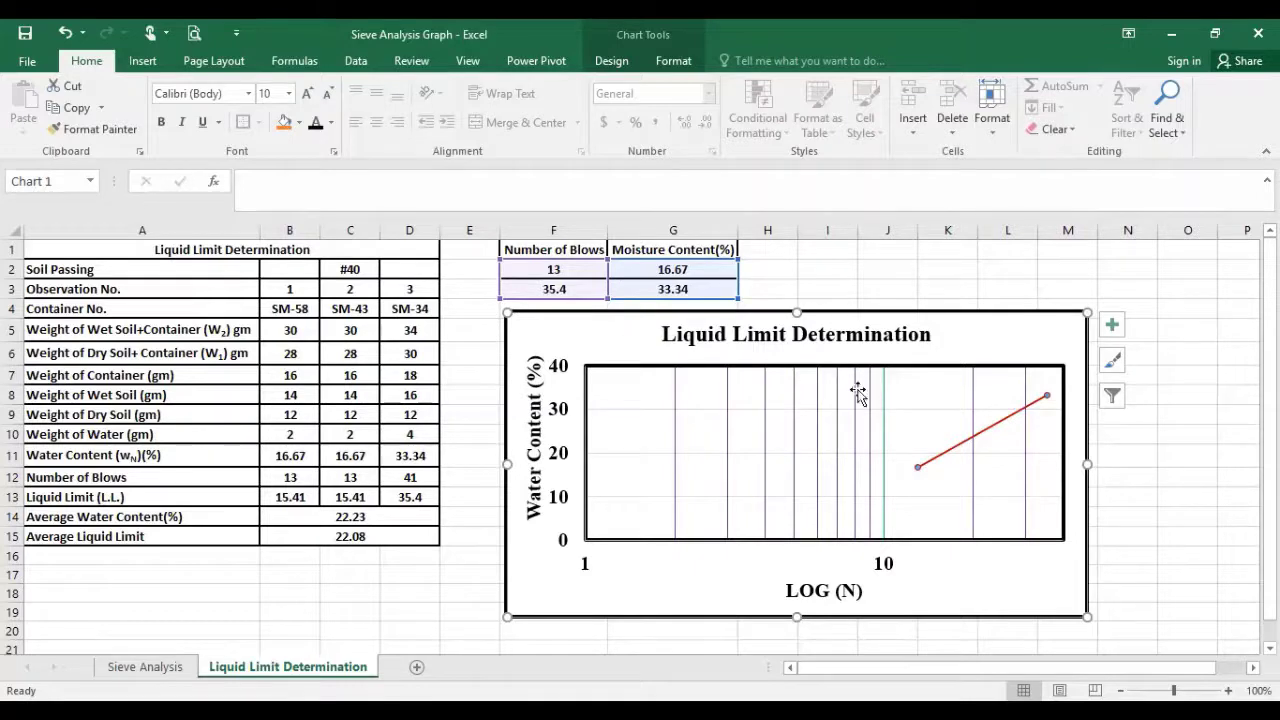
# Shift the Liquid Limit Determination chart title slightly to the right to center it over the plot area.
pyautogui.click(838, 337)
pyautogui.moveTo(859, 316)
pyautogui.mouseDown()
pyautogui.moveTo(880, 320)
pyautogui.moveTo(866, 322)
pyautogui.mouseUp()
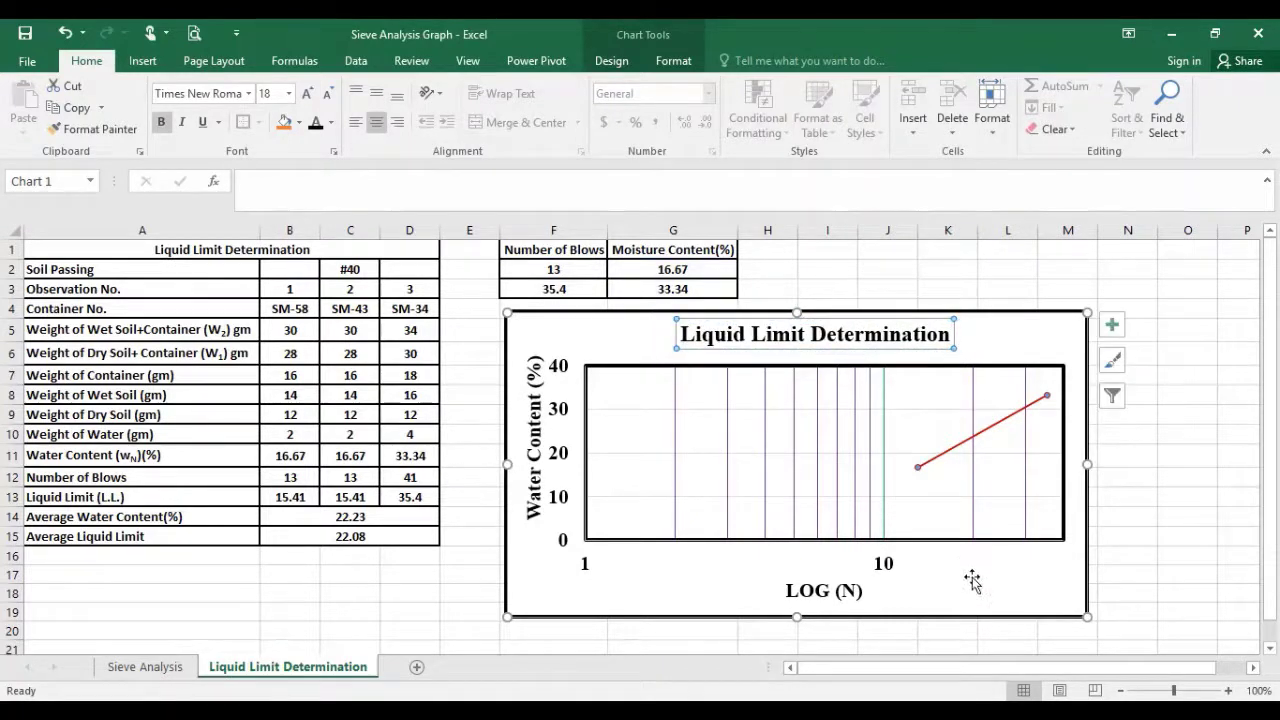